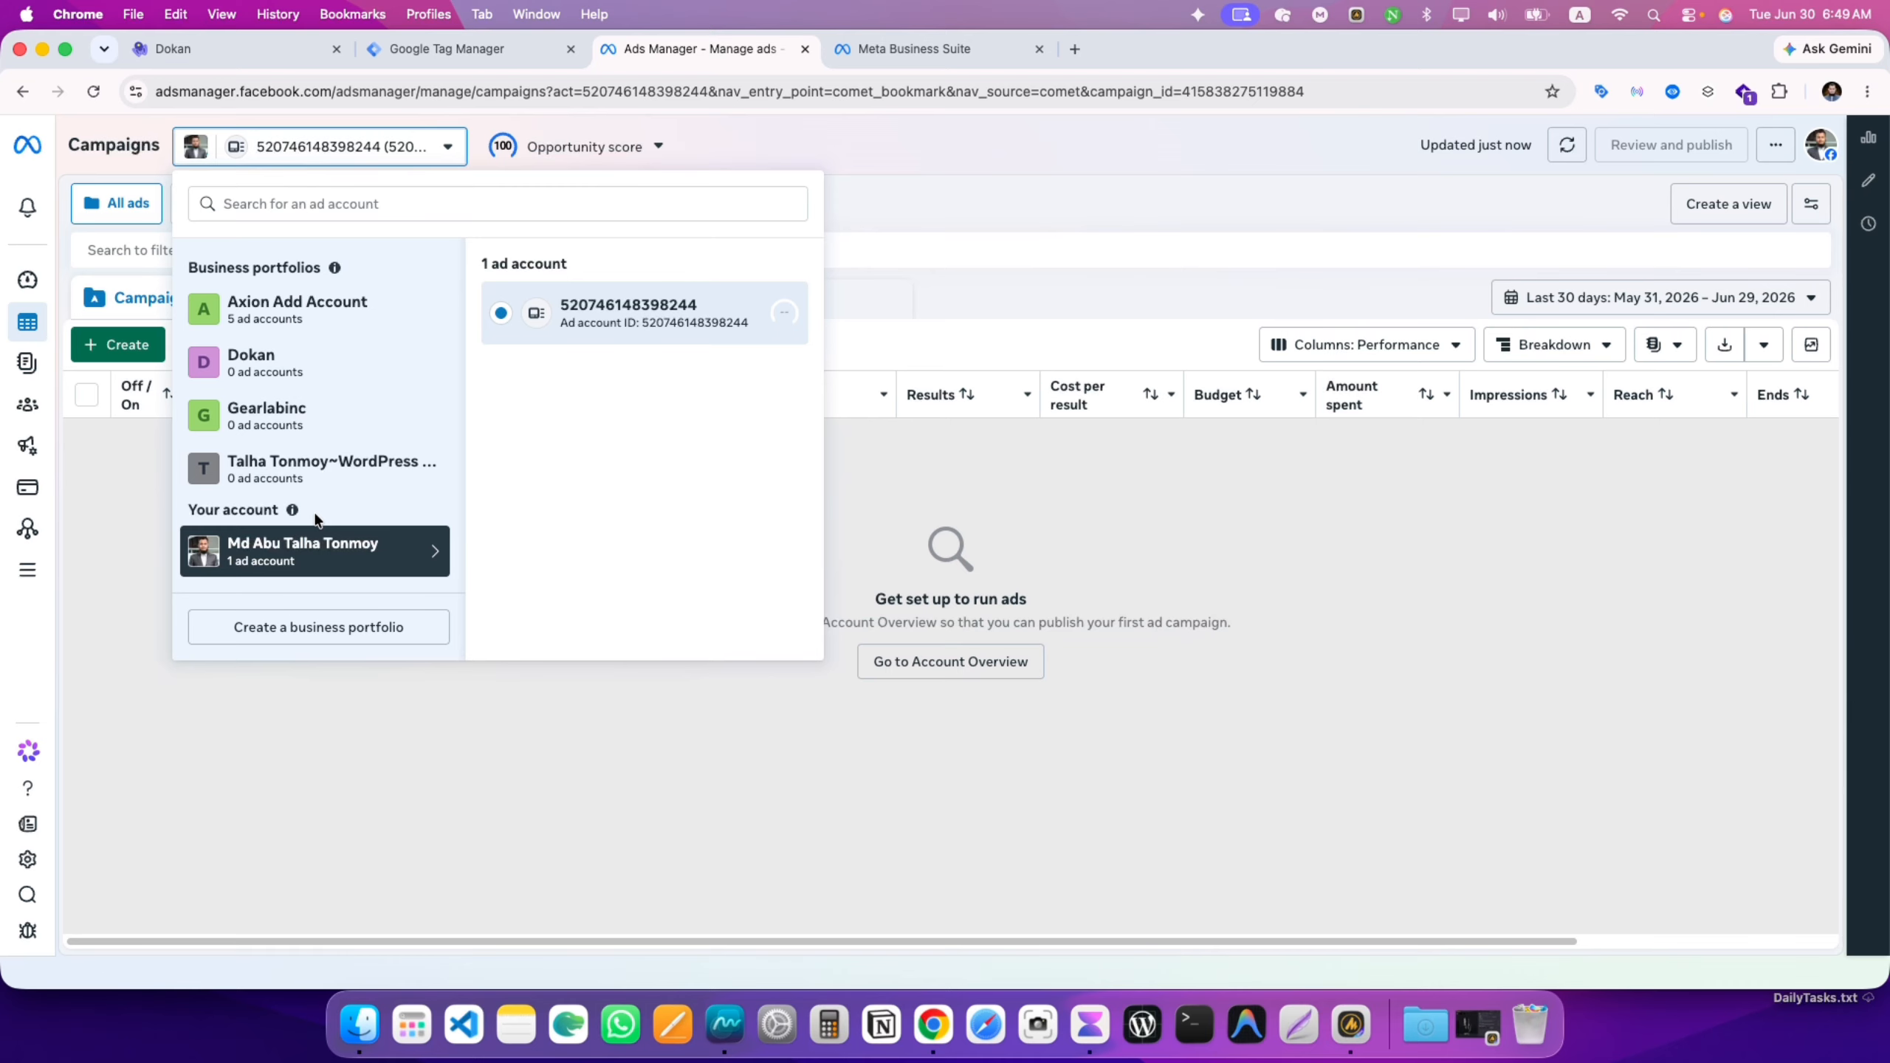
Start a new ad account named Dokan in the Axion Add Account portfolio.
{"action": "left_click", "coordinate": [358, 305]}
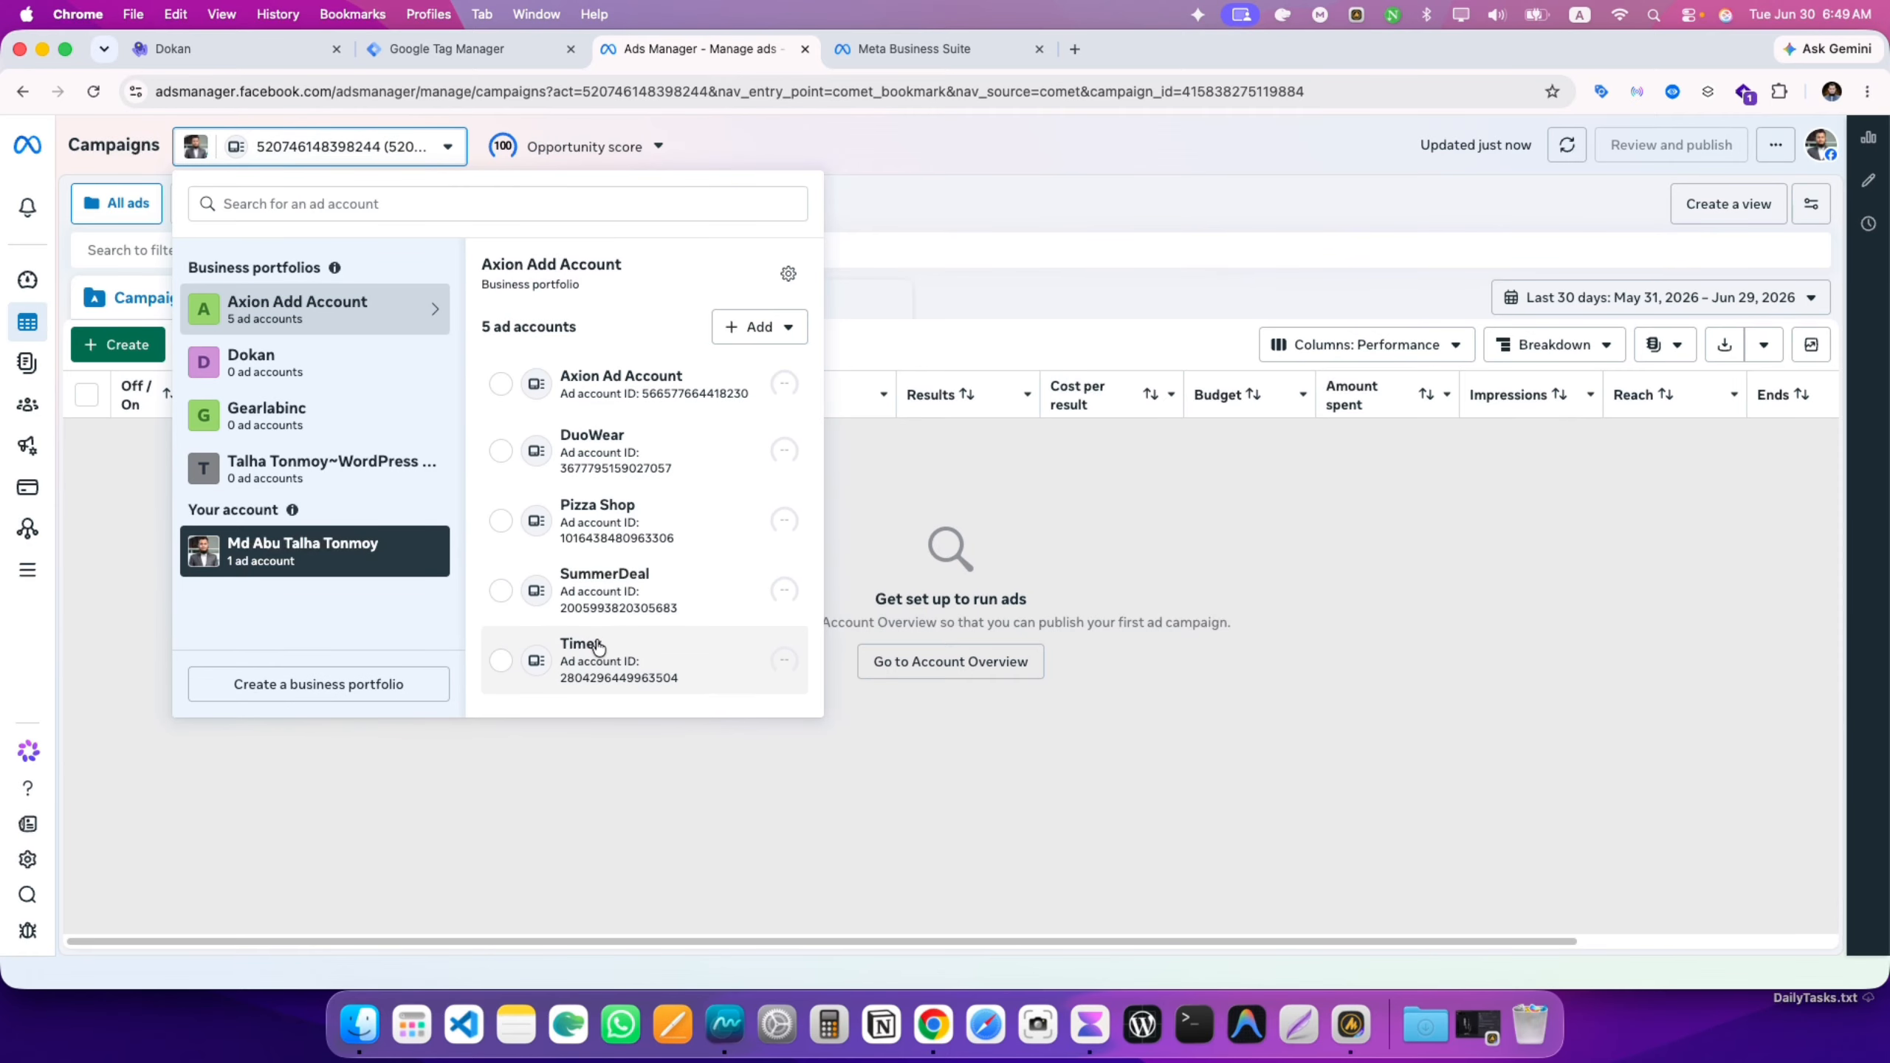
{"action": "left_click", "coordinate": [758, 327]}
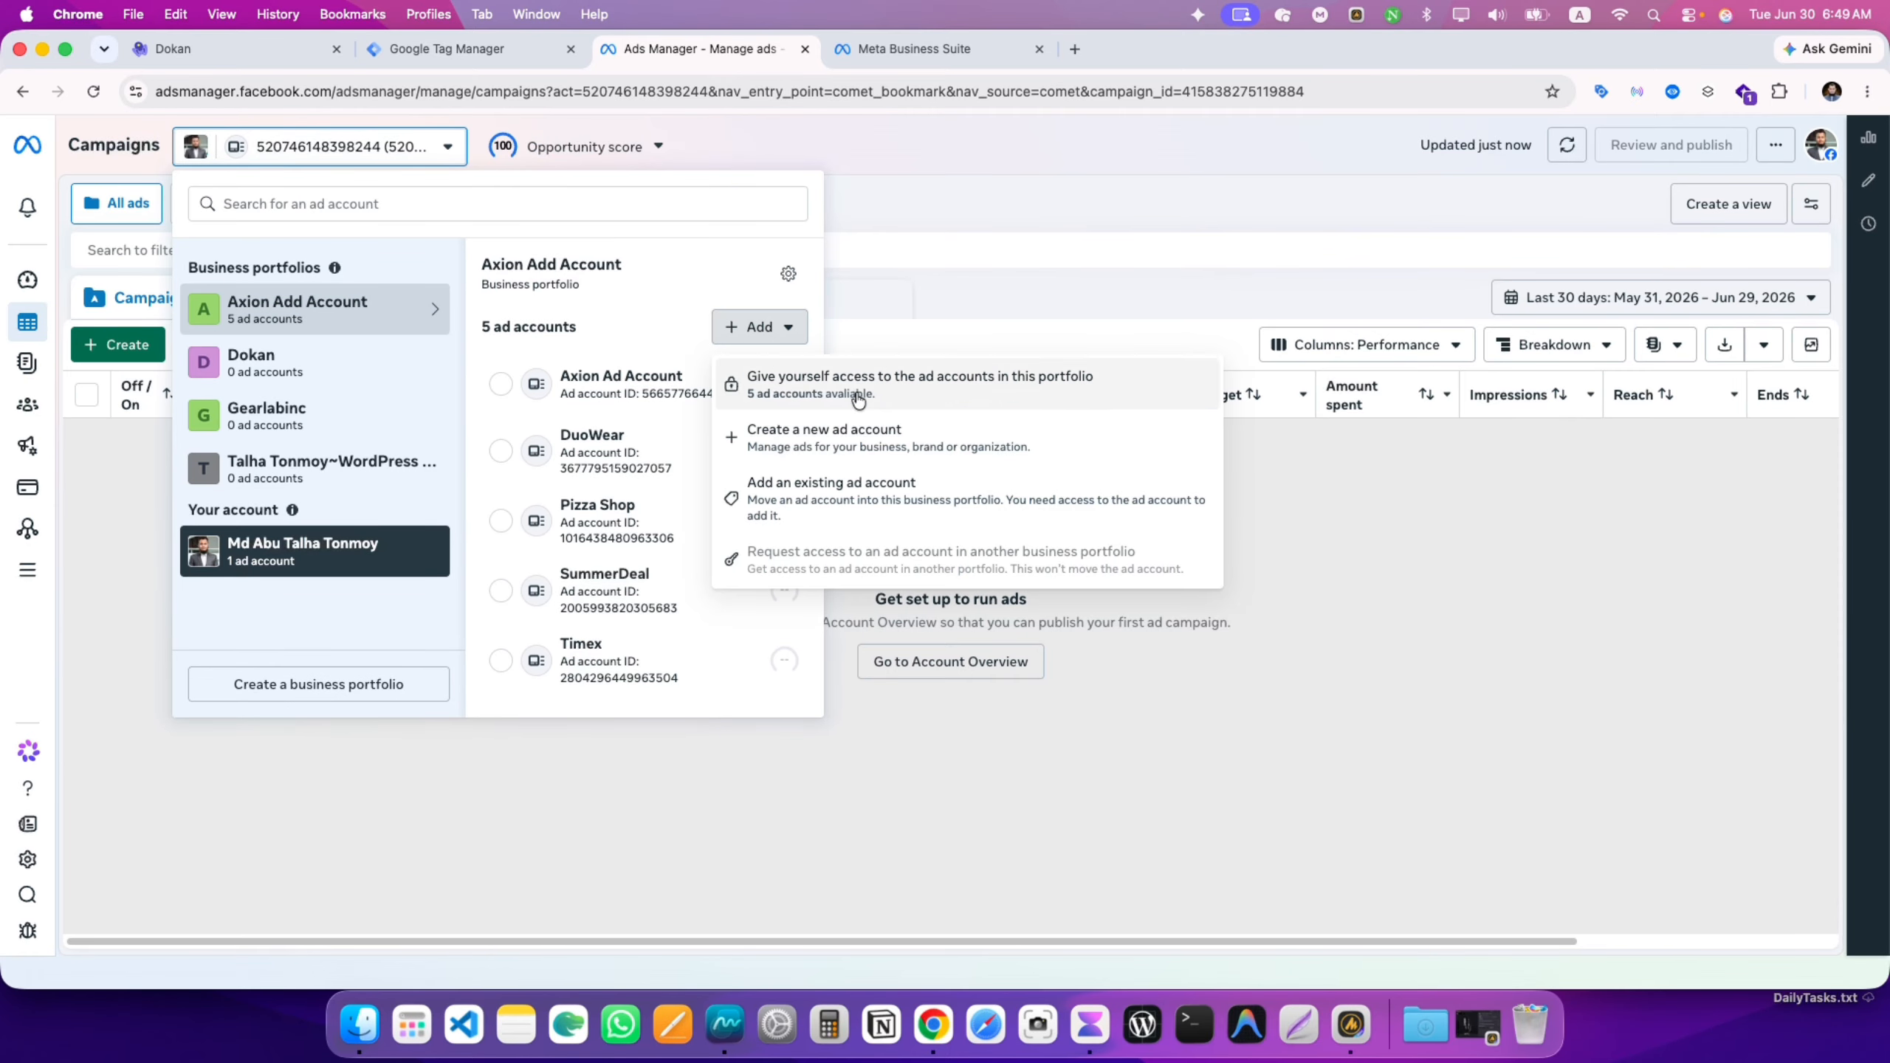
{"action": "left_click", "coordinate": [822, 439]}
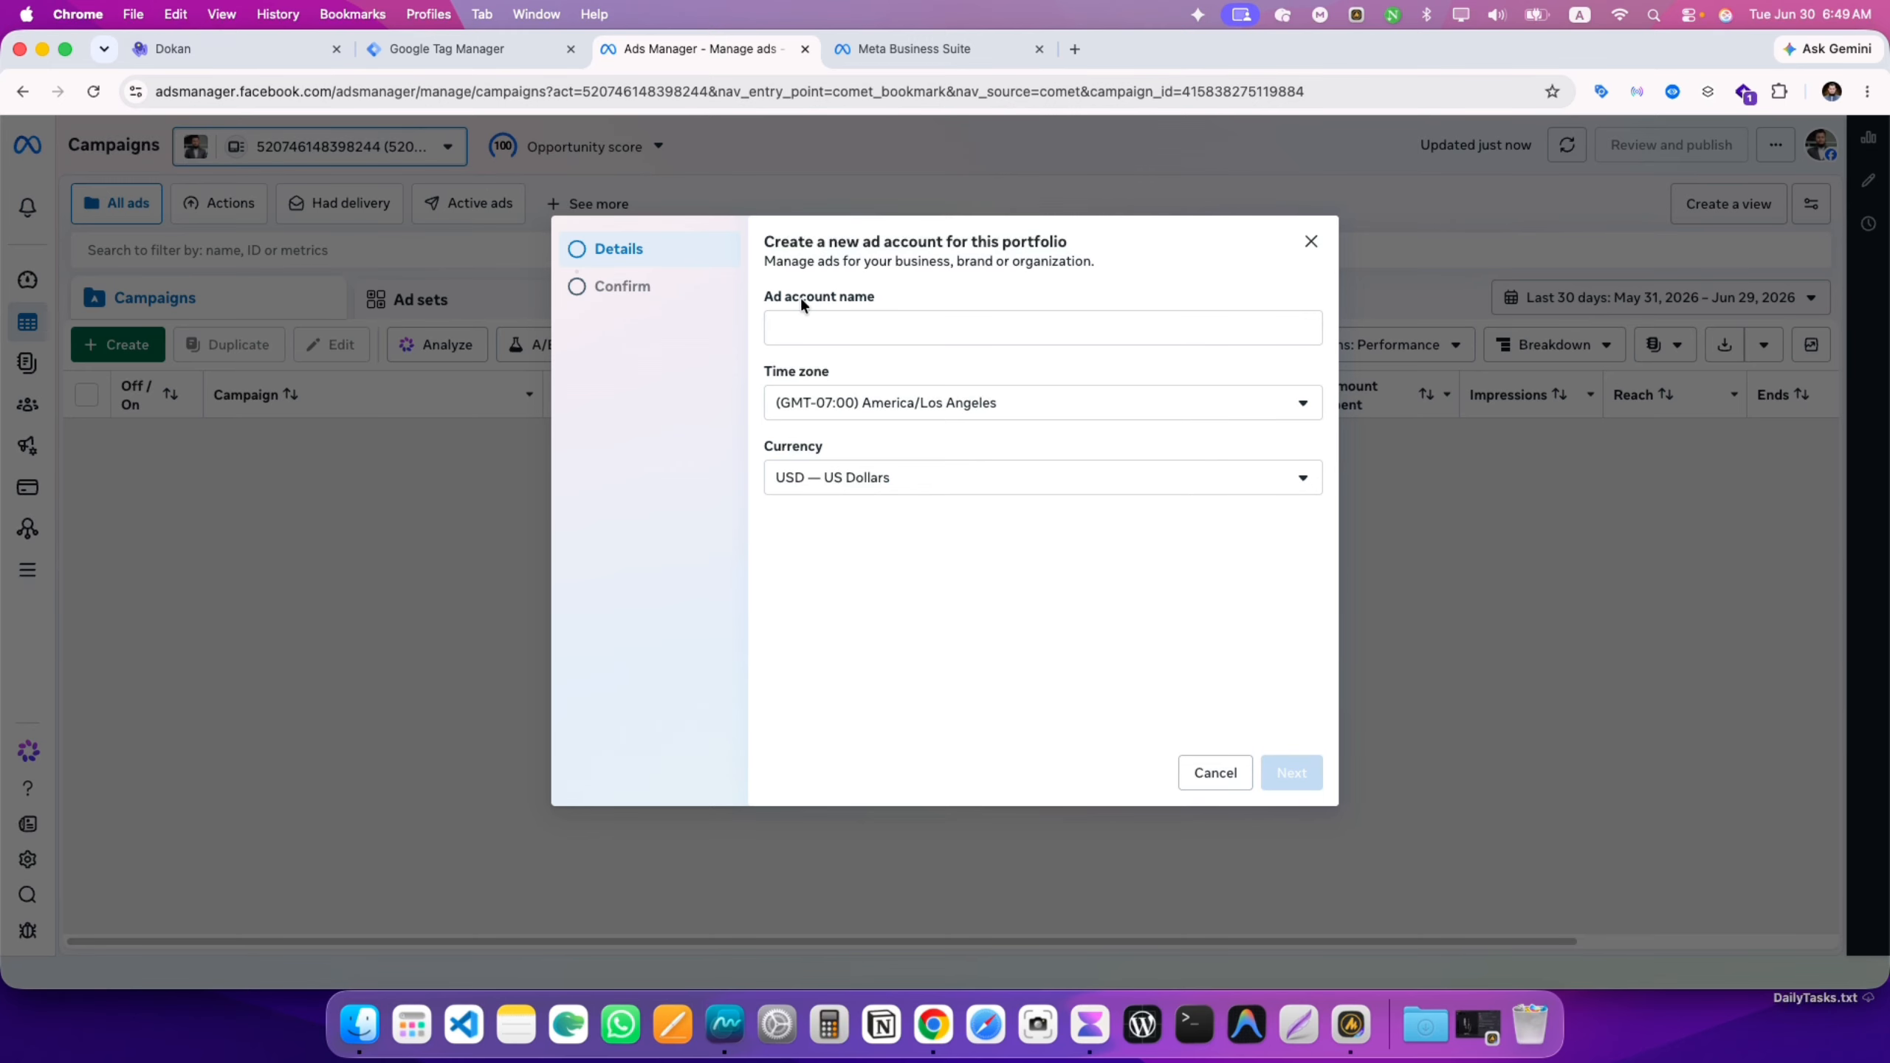
{"action": "left_click", "coordinate": [802, 302]}
{"action": "type", "text": "Dokan"}
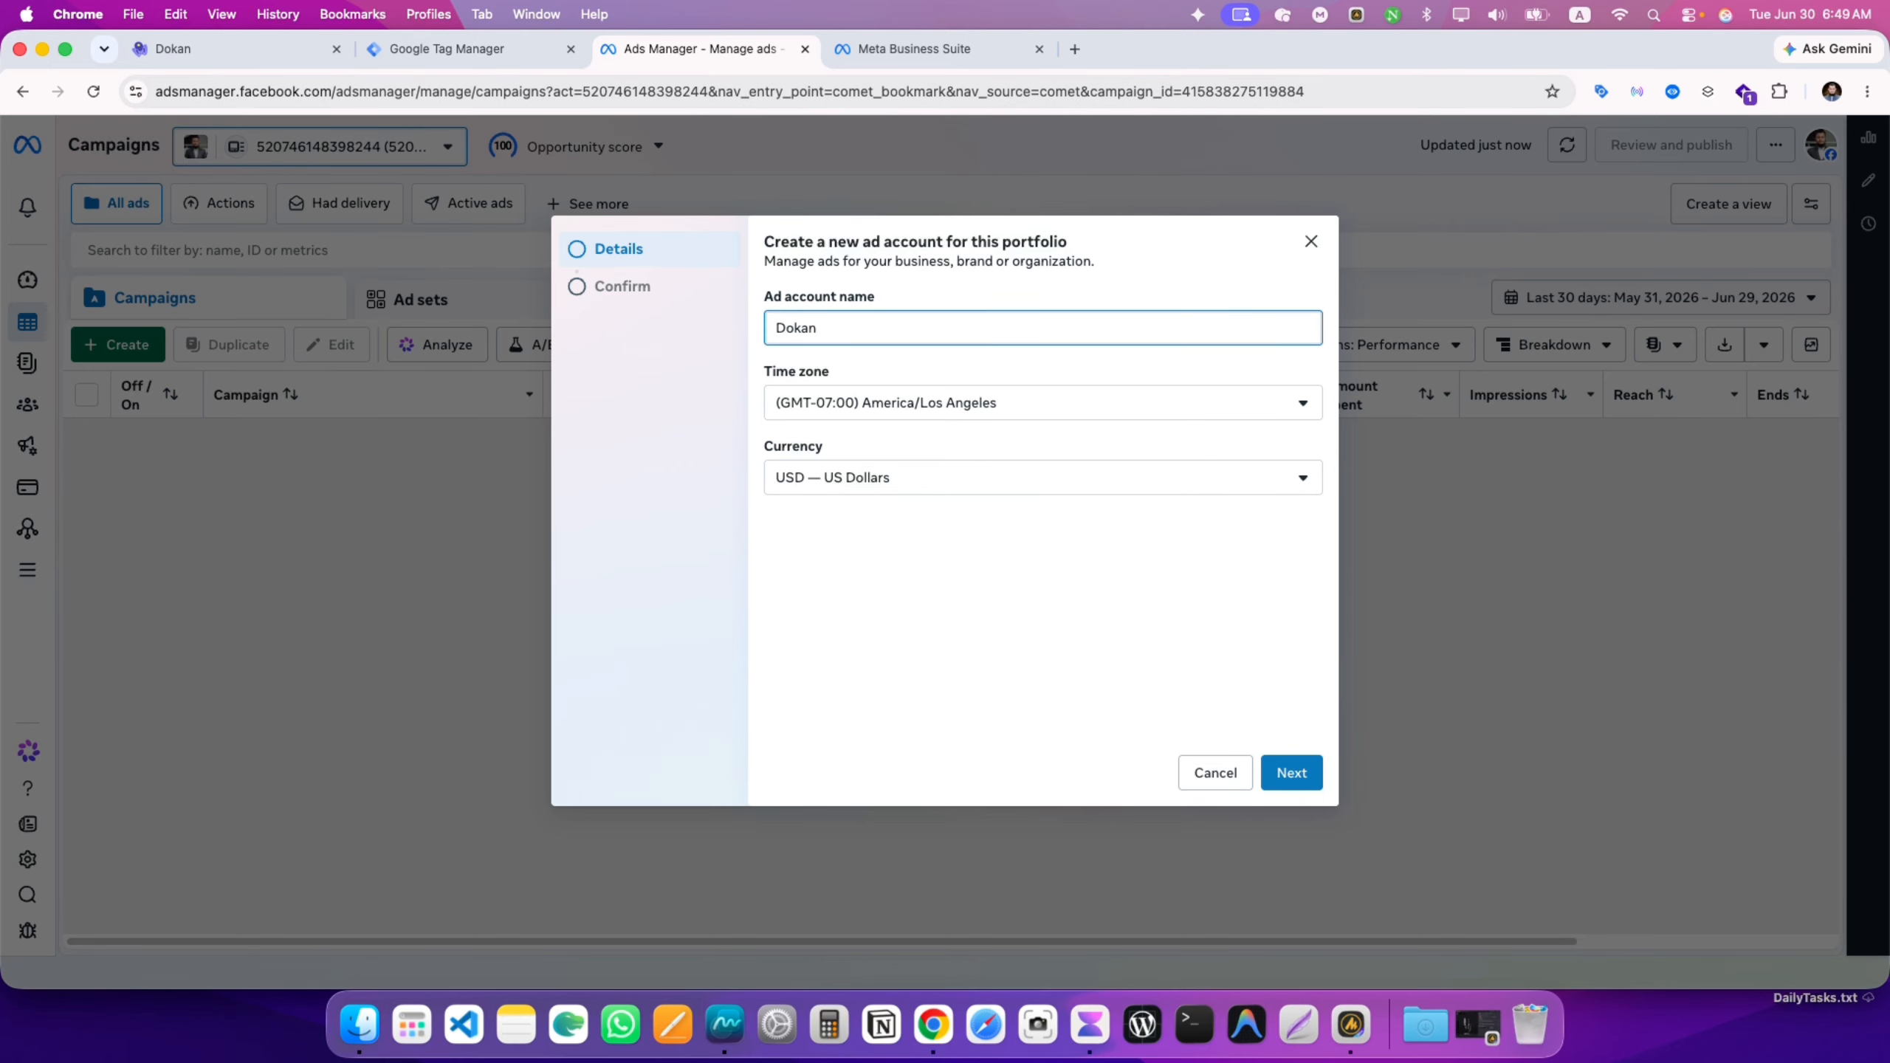
Check the Dokan store website, then set the account's time zone to Etc/GMT+6.
{"action": "left_click", "coordinate": [207, 54]}
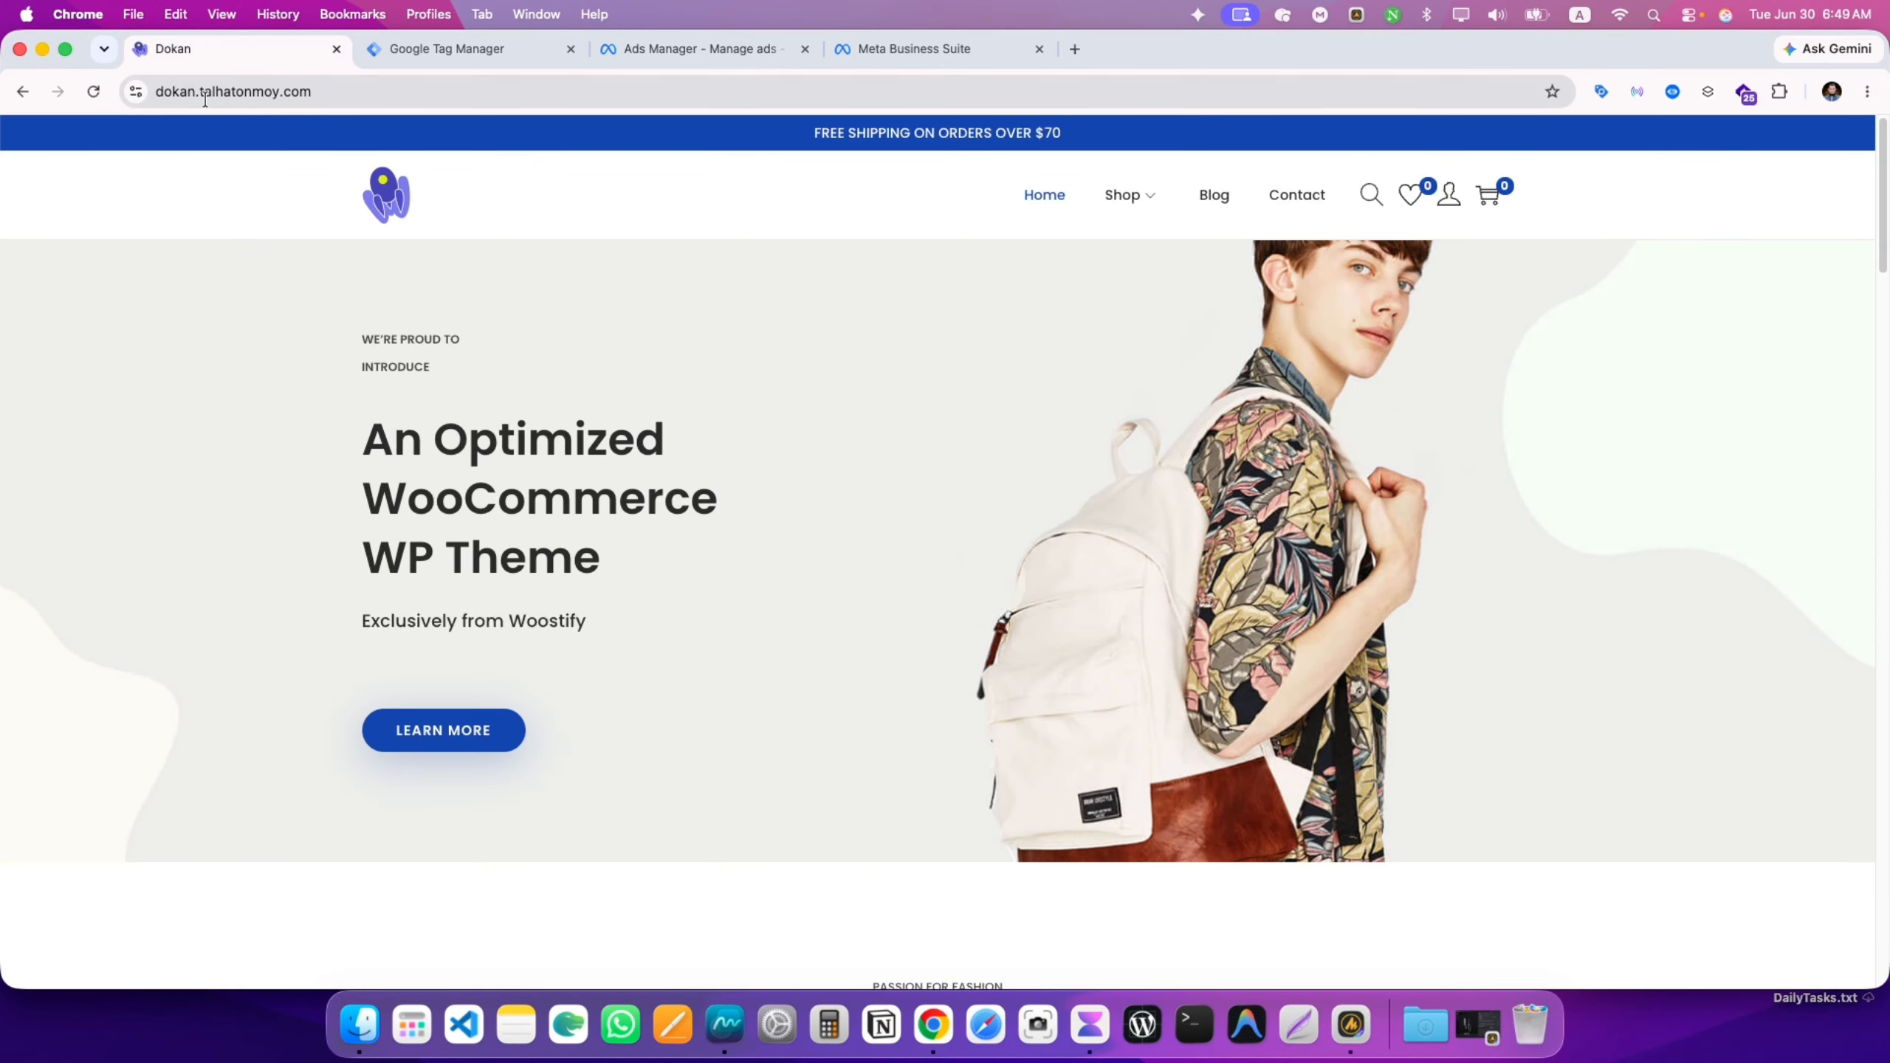
{"action": "double_click", "coordinate": [206, 99]}
{"action": "left_click", "coordinate": [784, 52]}
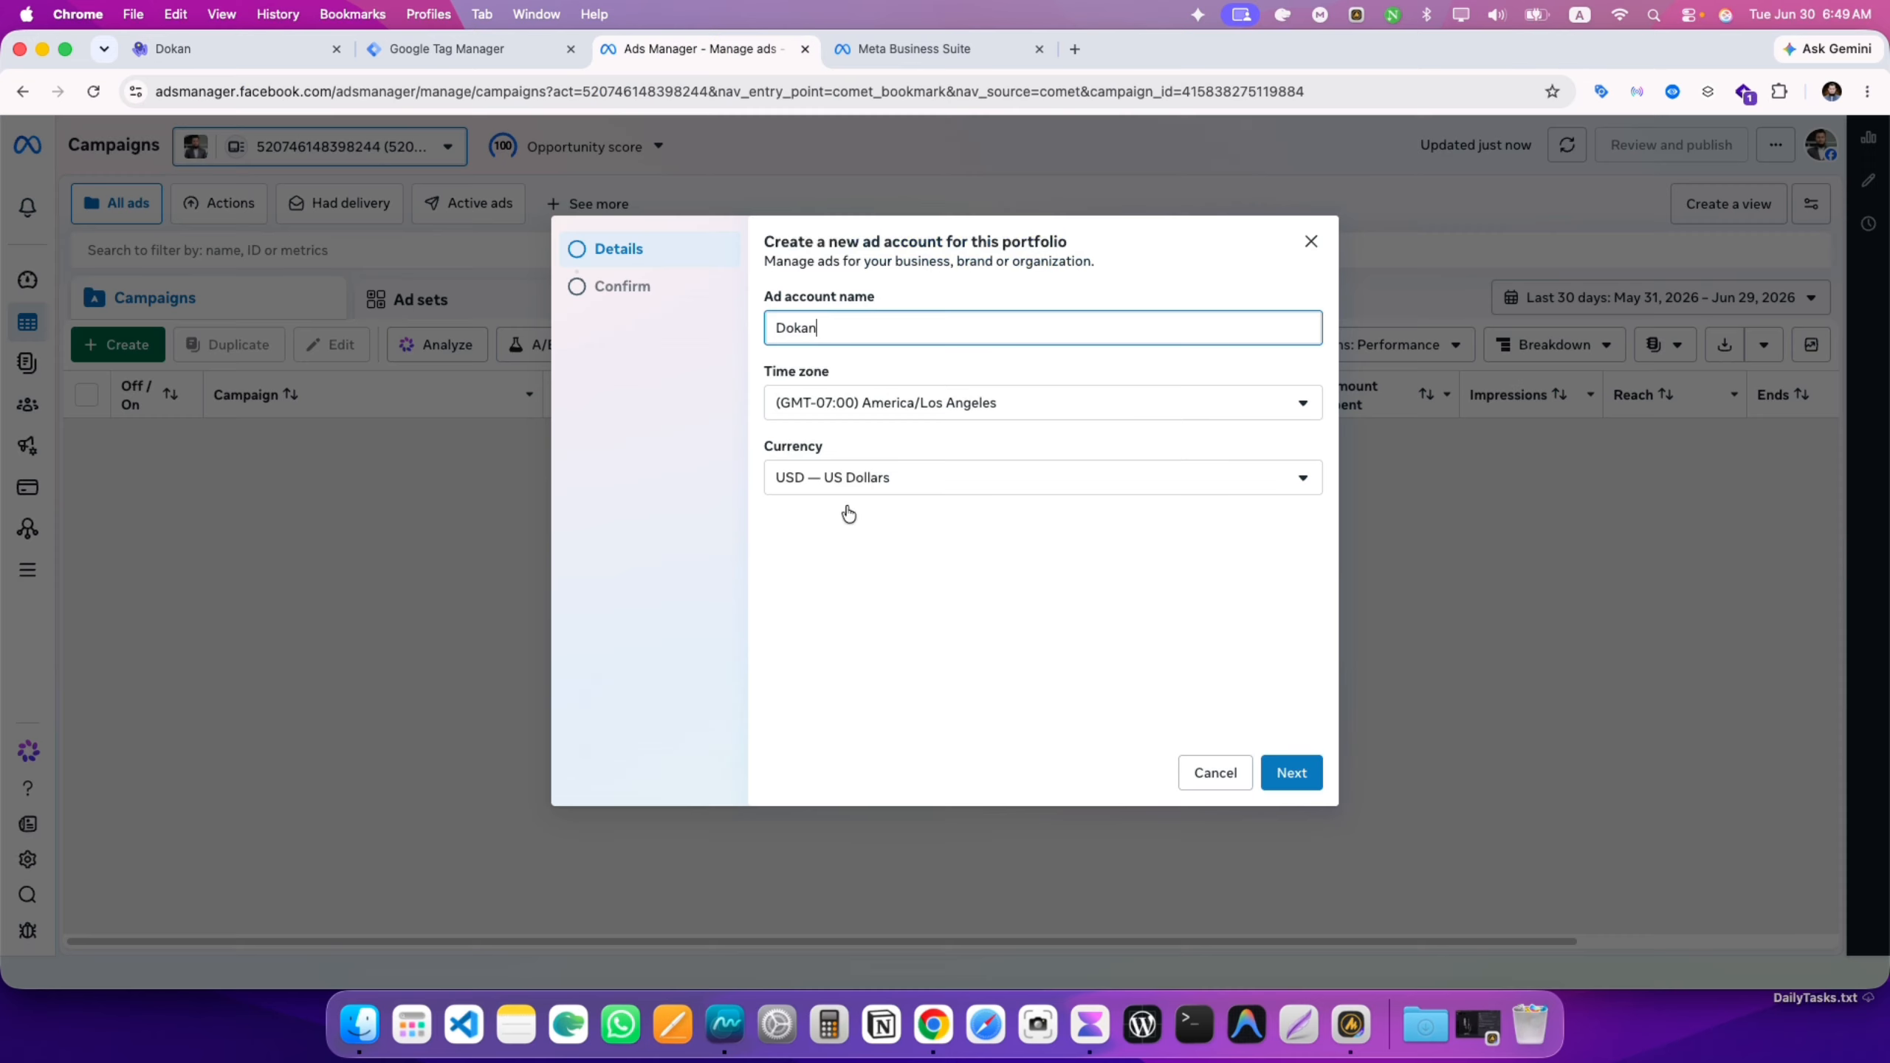
{"action": "left_click", "coordinate": [930, 404]}
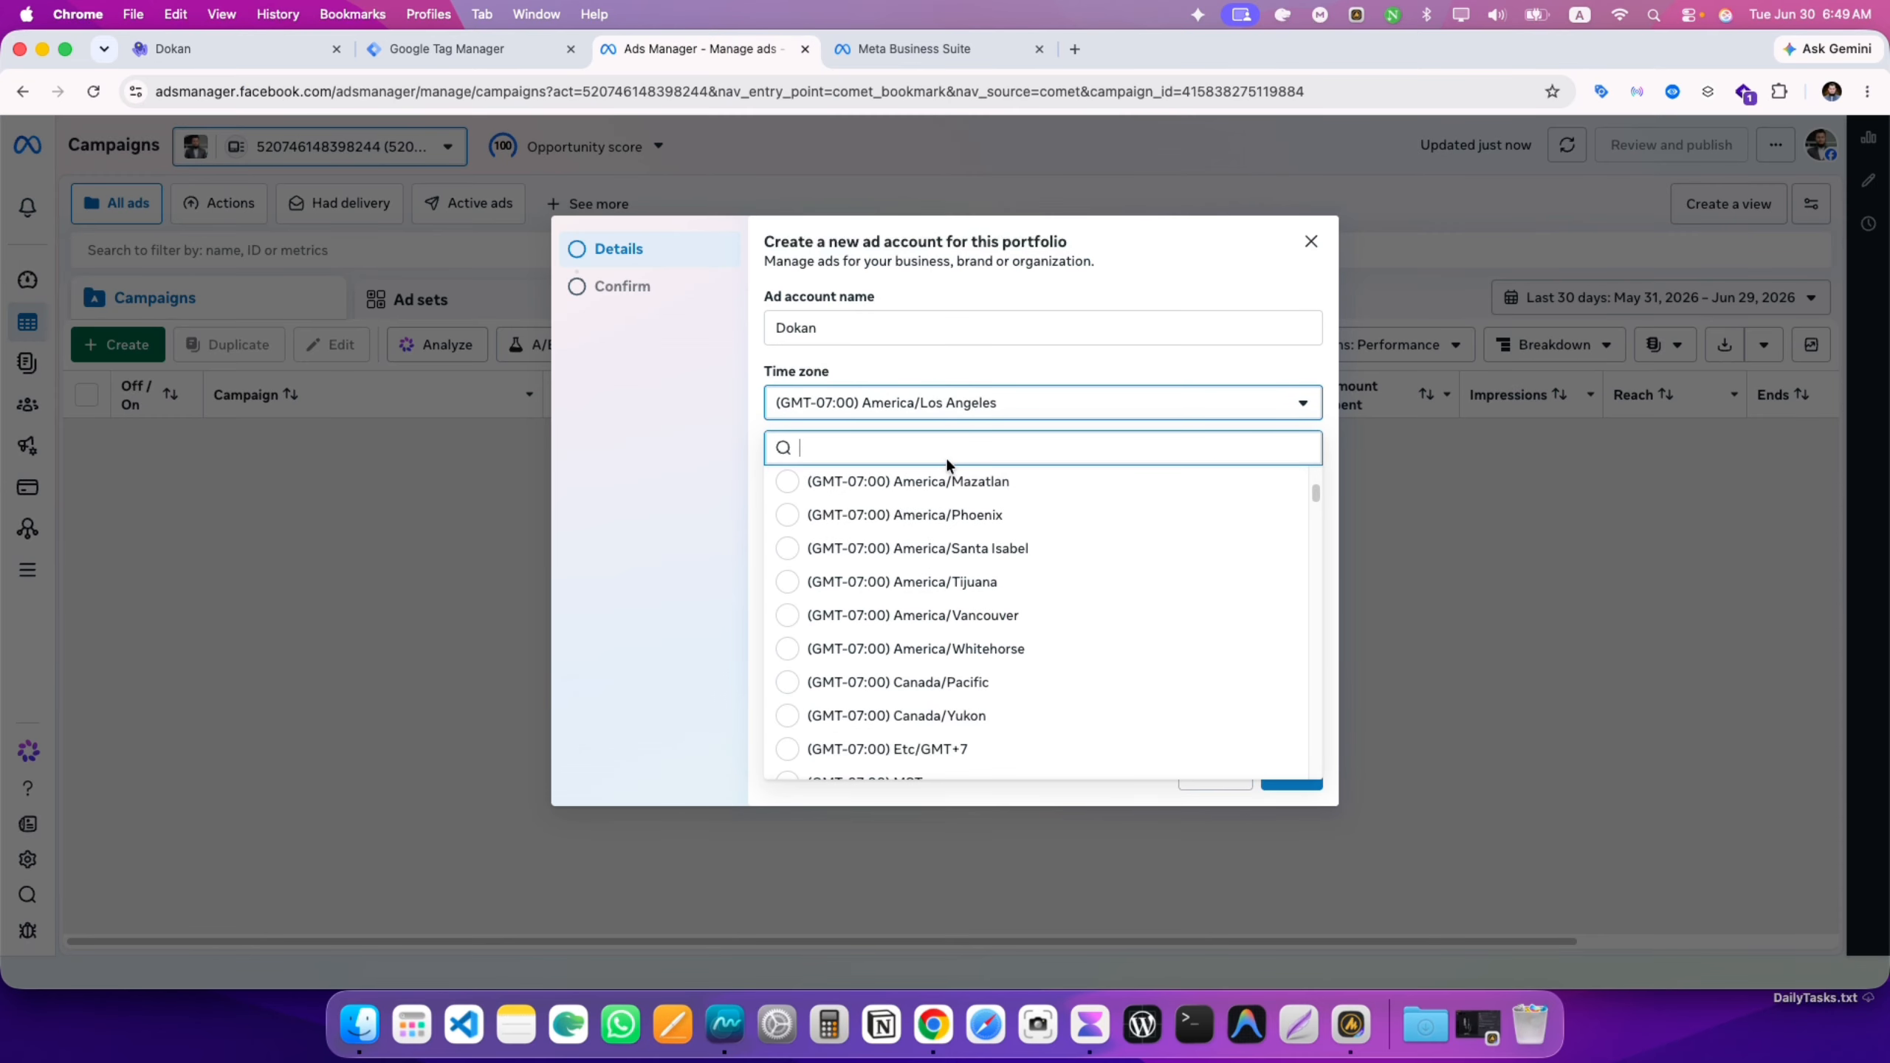
{"action": "type", "text": "Gmt+"}
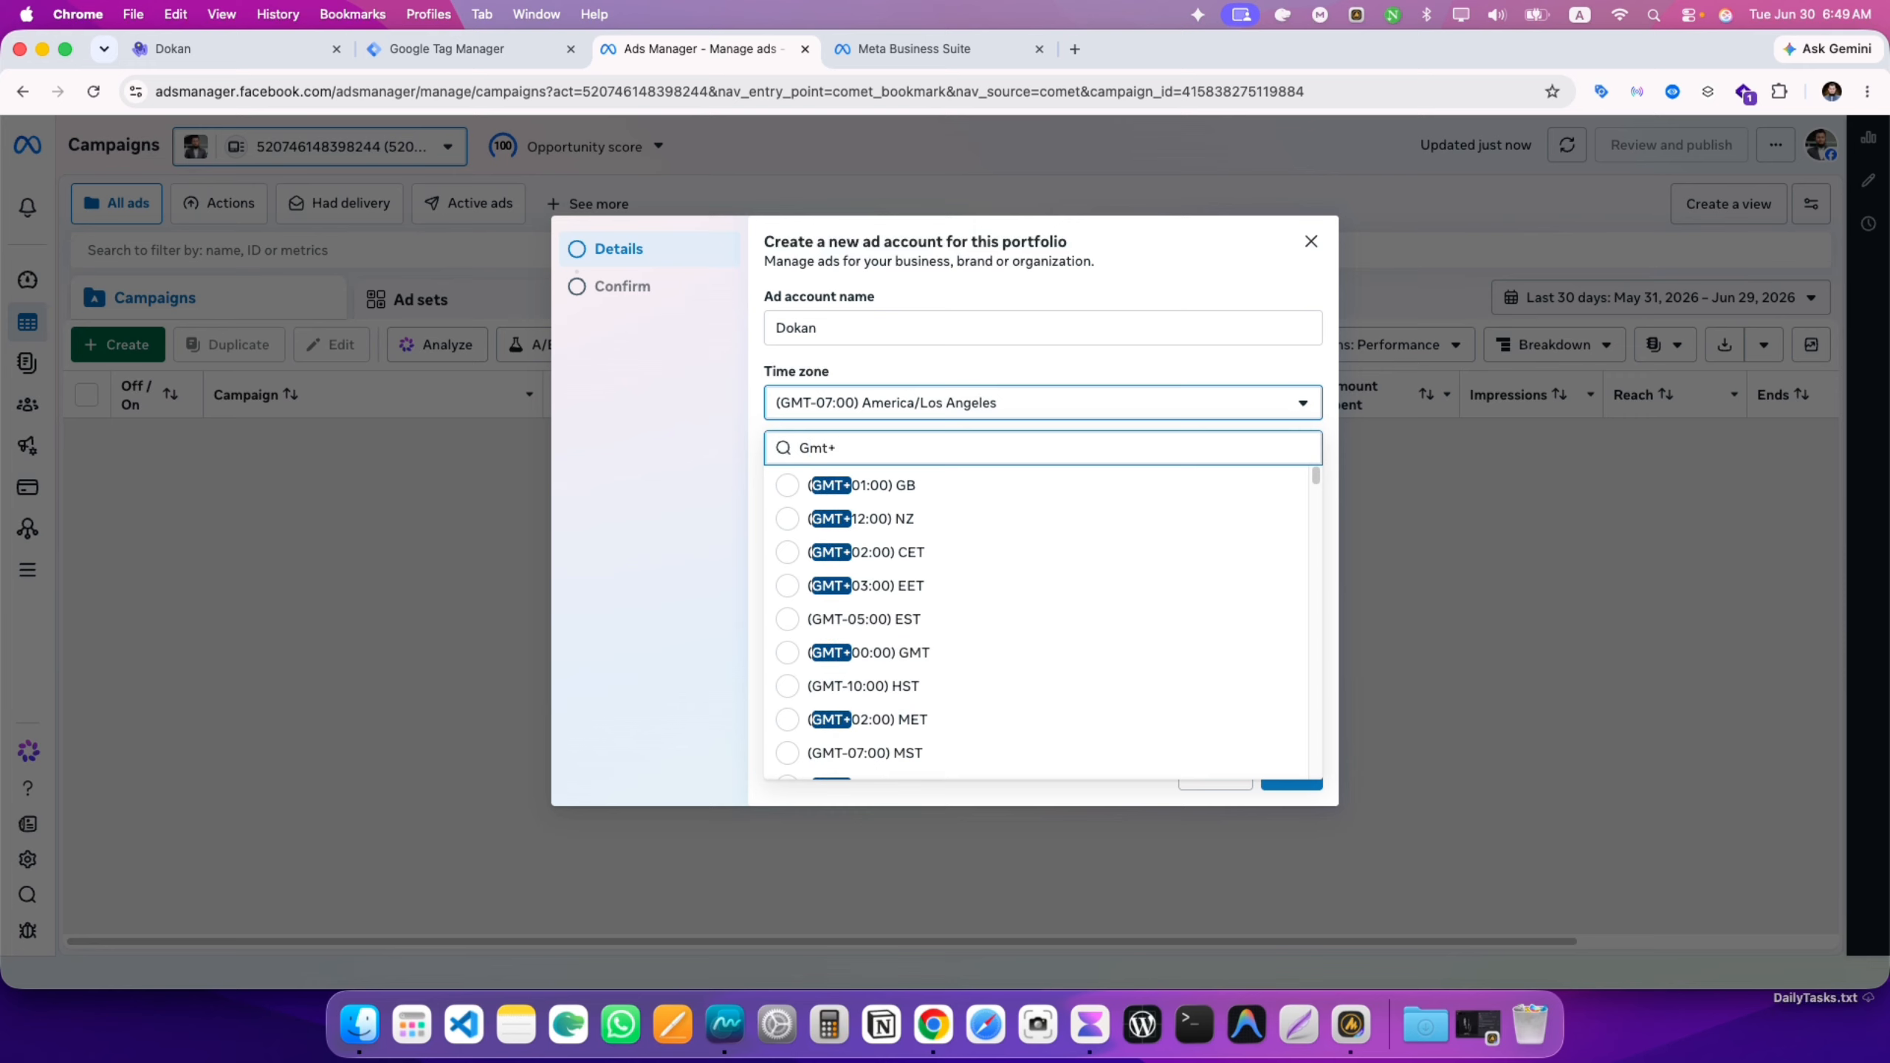
{"action": "type", "text": "6"}
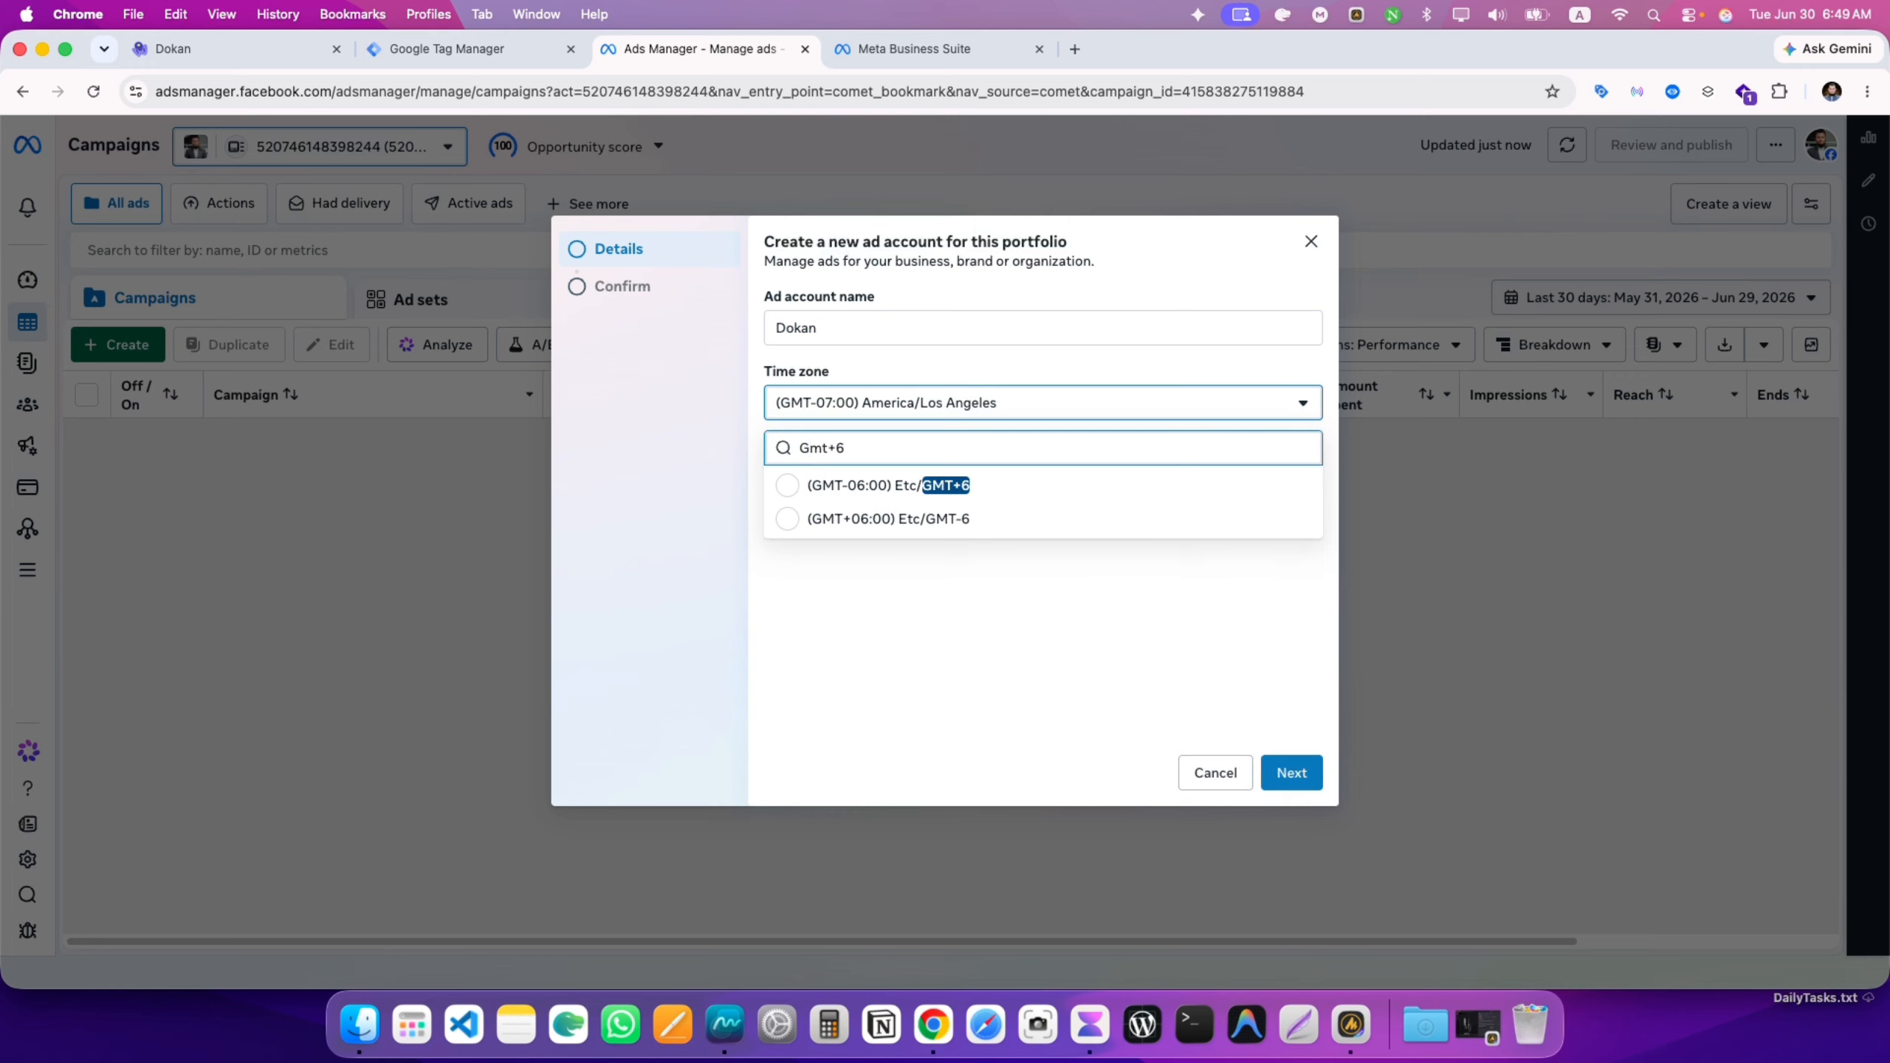
{"action": "left_click", "coordinate": [981, 488]}
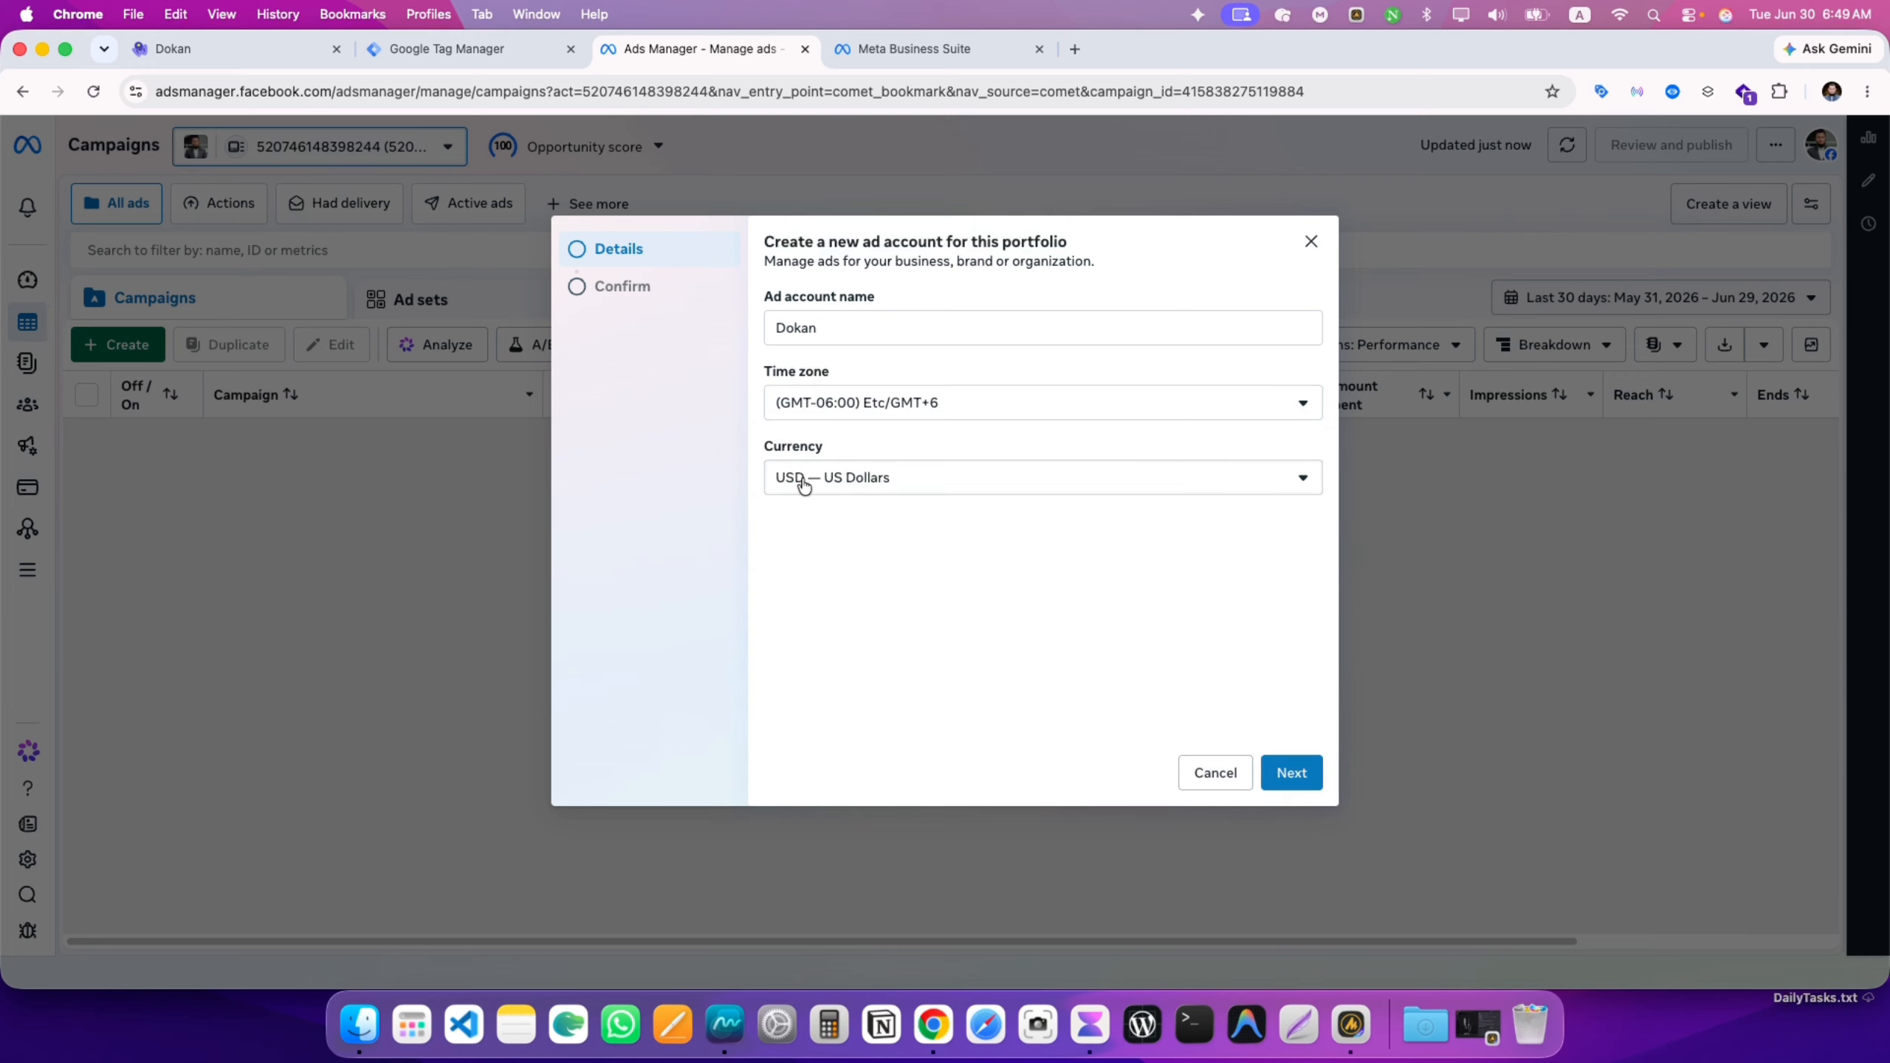
Accept the terms and try creating the account, then read the 5-account limit error.
{"action": "left_click", "coordinate": [1306, 778]}
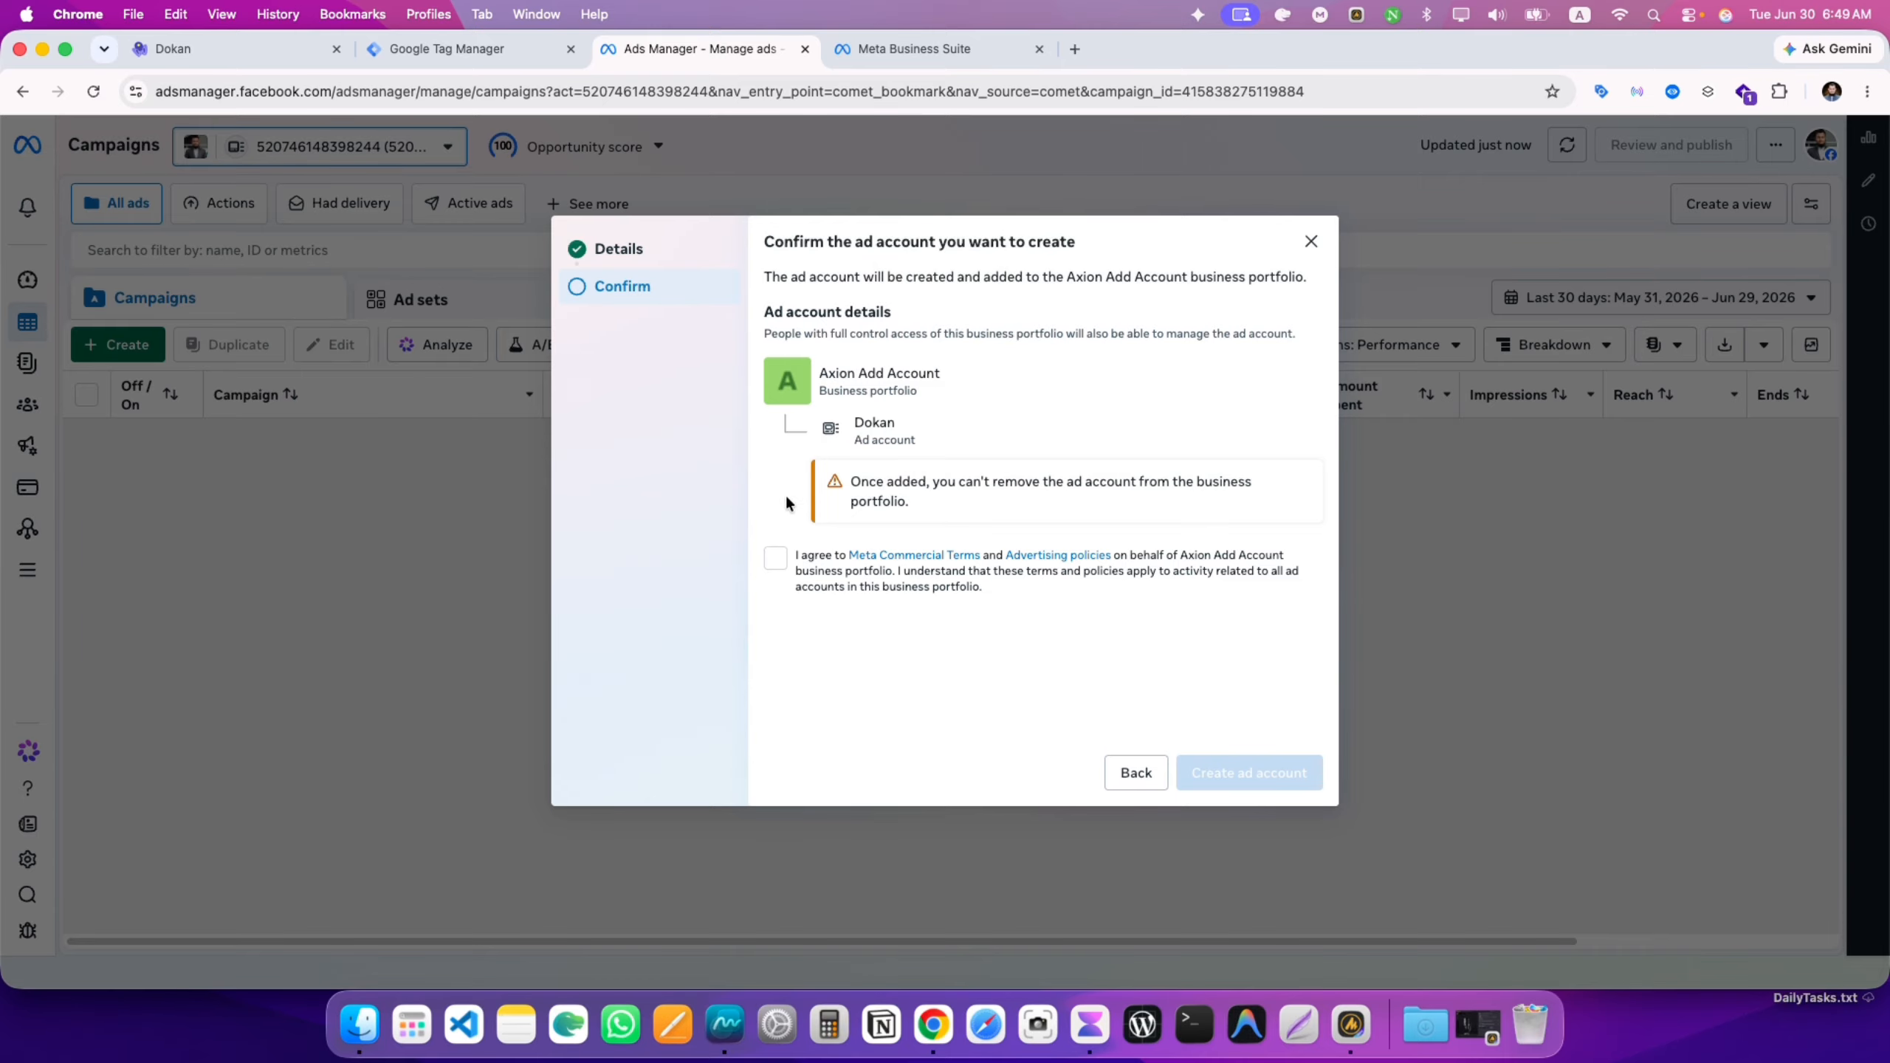
{"action": "left_click", "coordinate": [775, 558]}
{"action": "left_click", "coordinate": [1268, 770]}
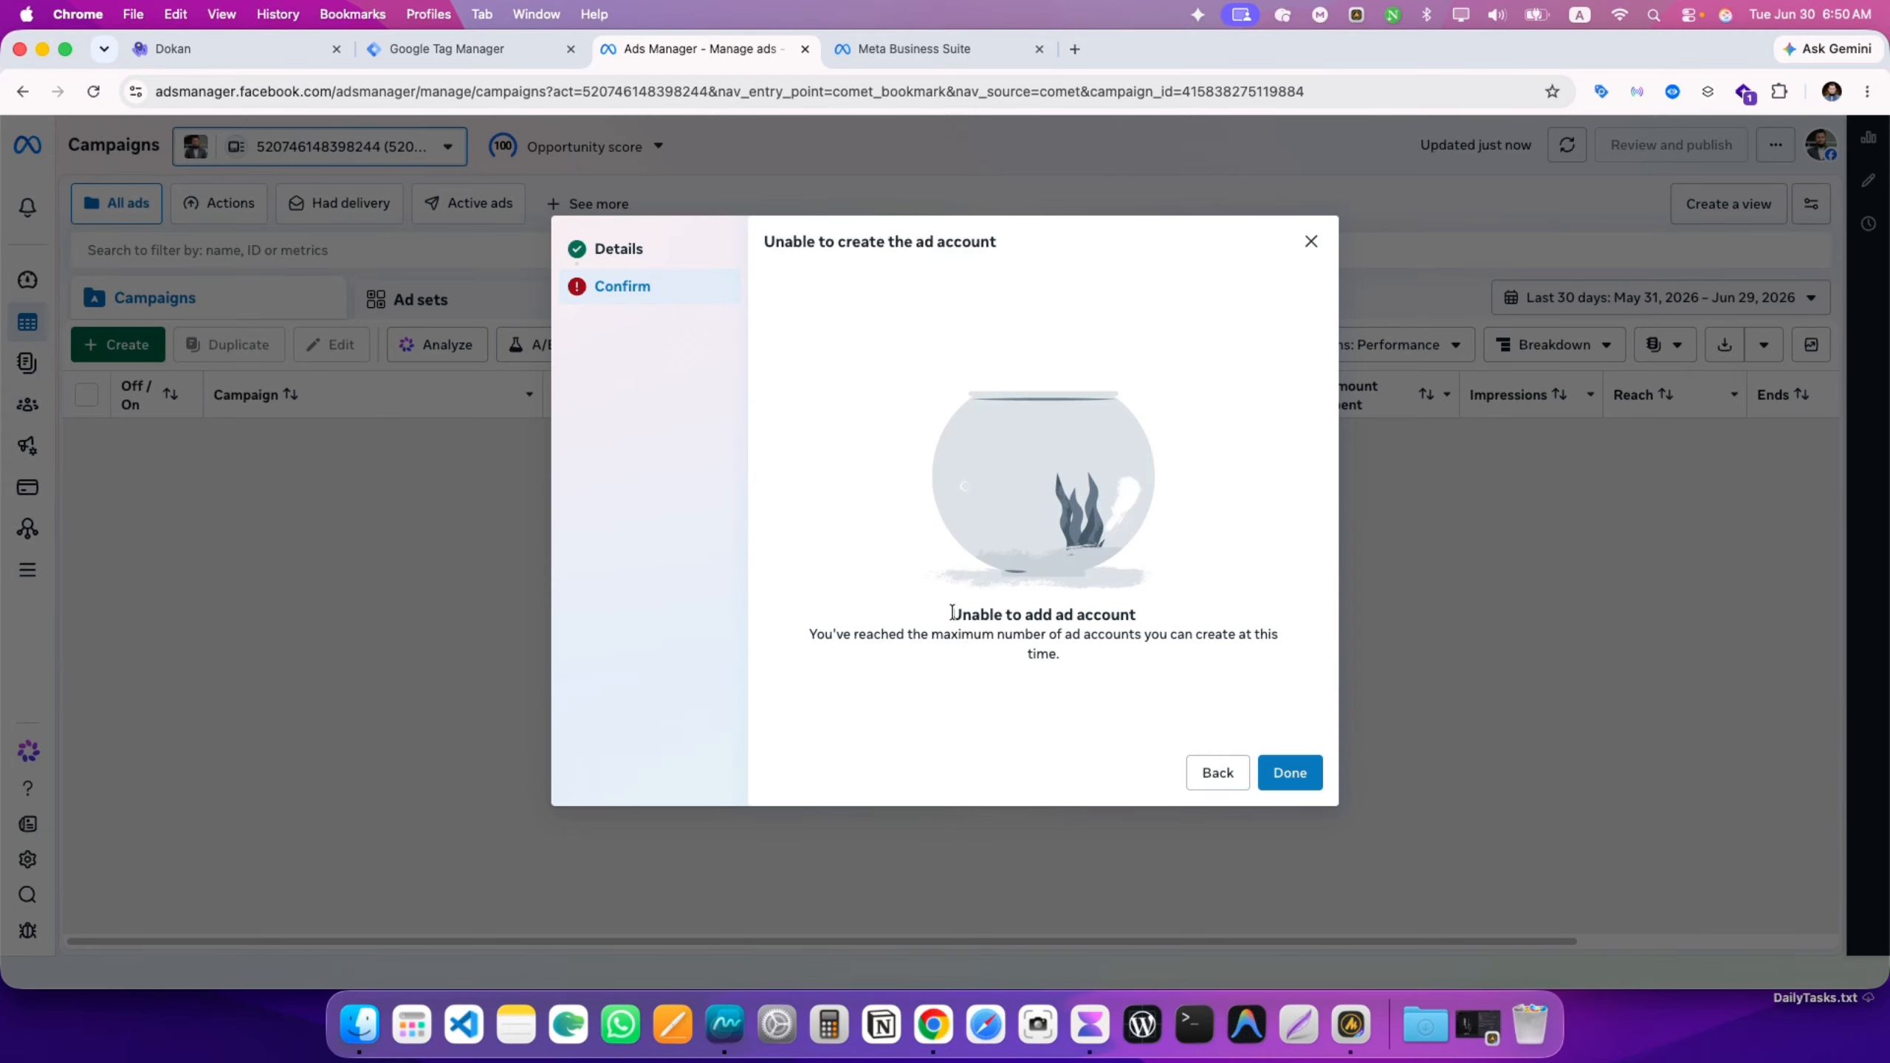
{"action": "left_click_drag", "start_coordinate": [950, 616], "coordinate": [1191, 629]}
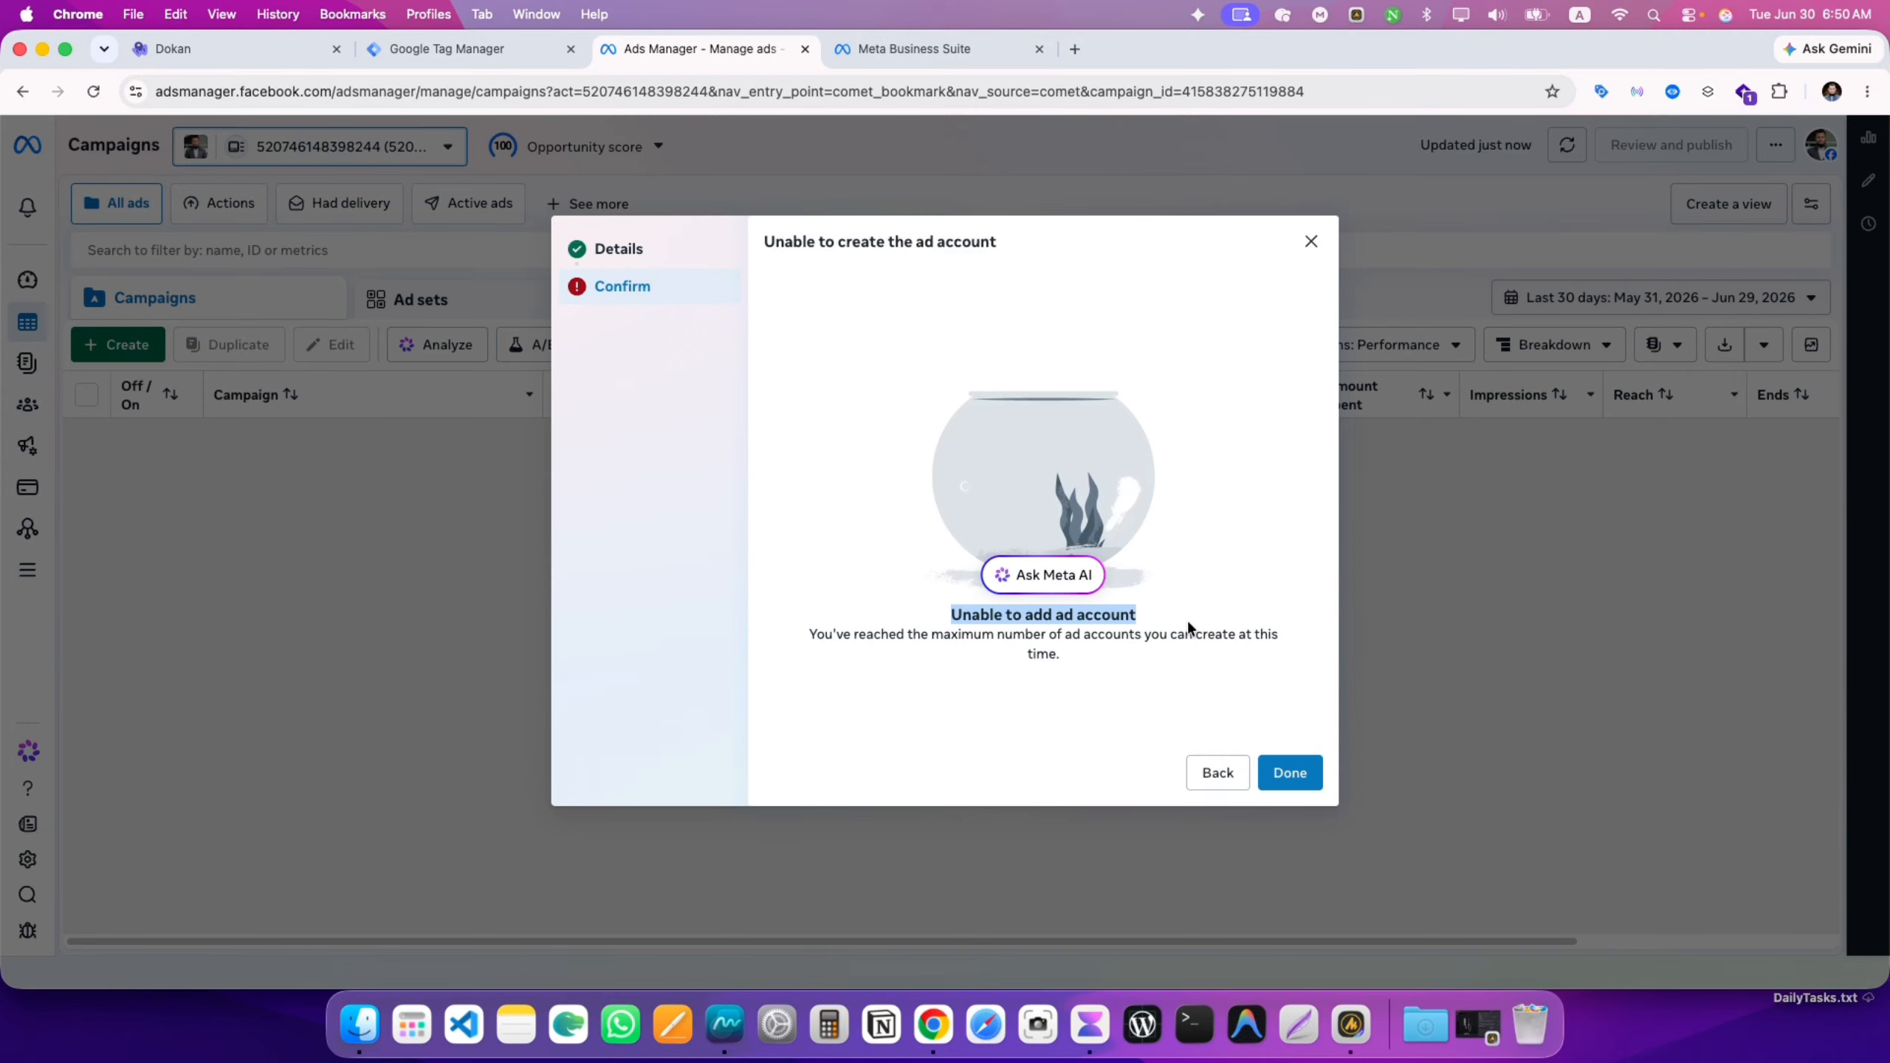
{"action": "left_click", "coordinate": [1136, 673]}
{"action": "left_click_drag", "start_coordinate": [963, 629], "coordinate": [1162, 659]}
{"action": "left_click", "coordinate": [1146, 613]}
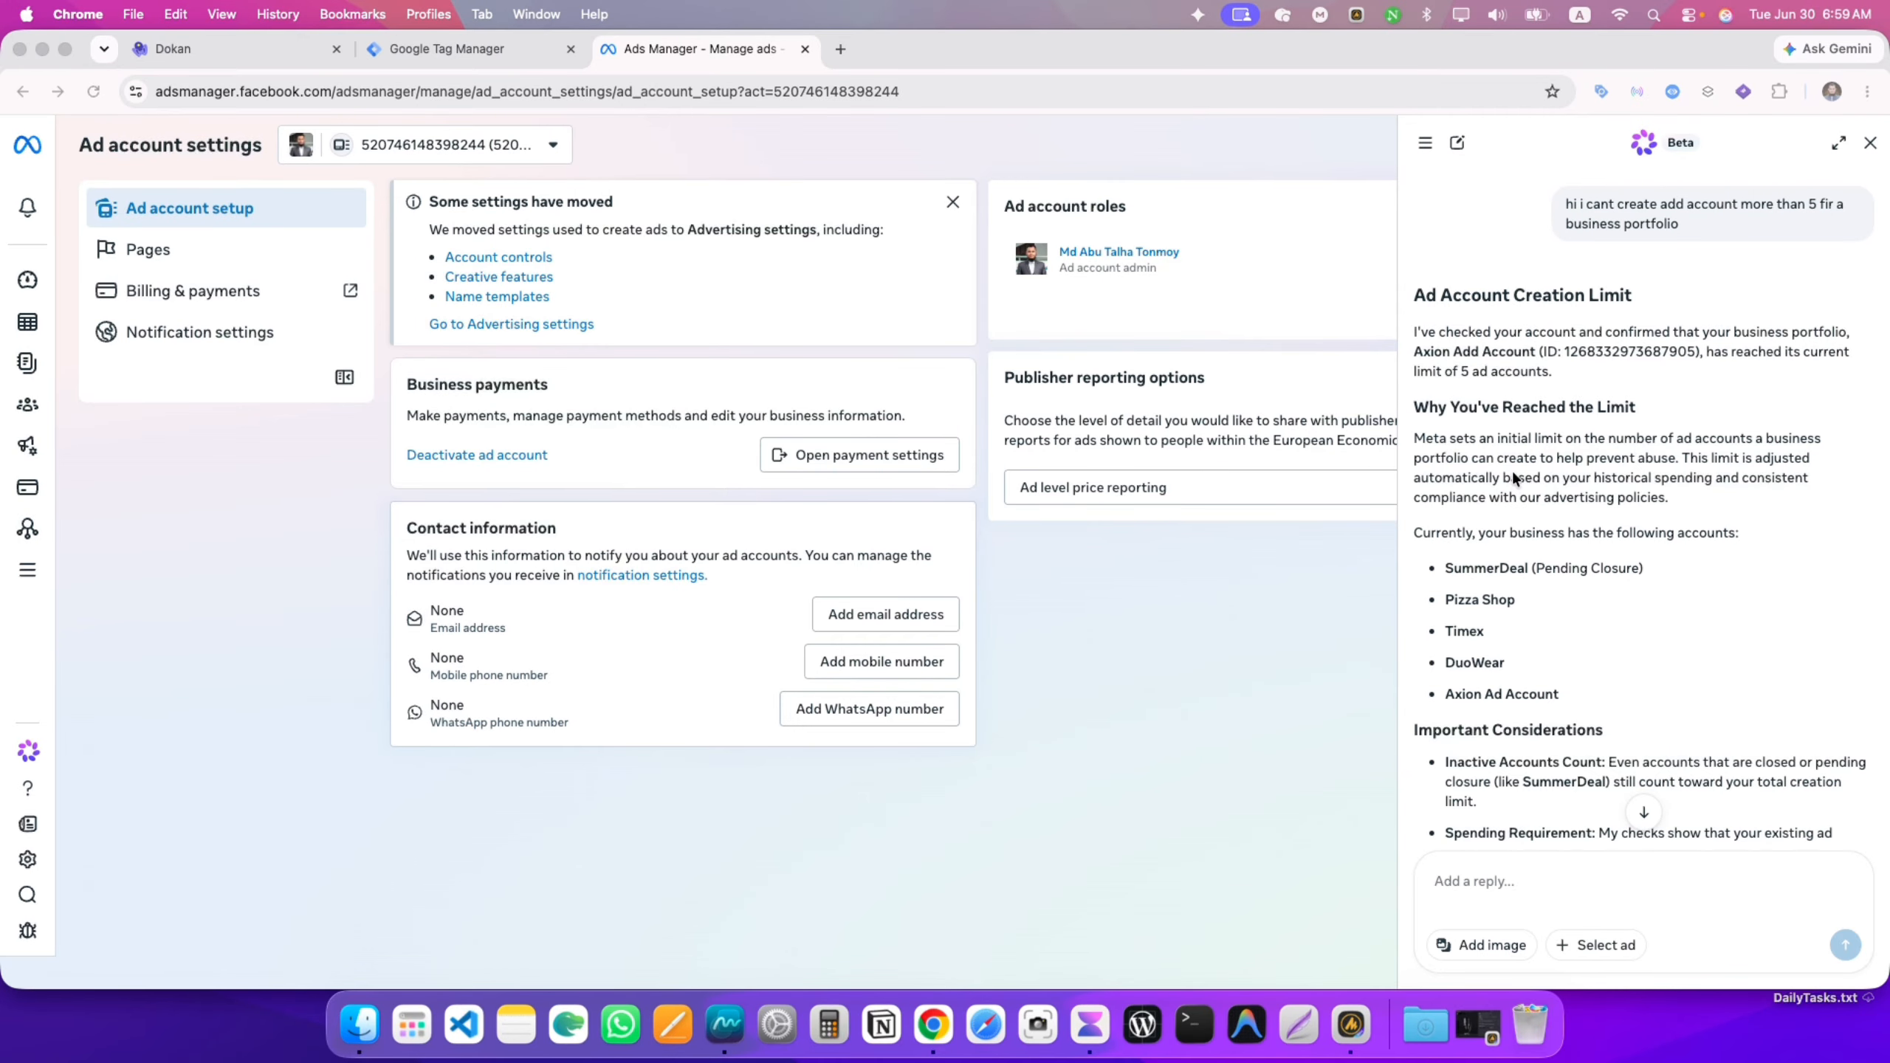
Scroll through Meta AI's reply on the ad account limit and ways to raise it.
{"action": "scroll", "coordinate": [1527, 478], "scroll_direction": "down", "scroll_amount": 7}
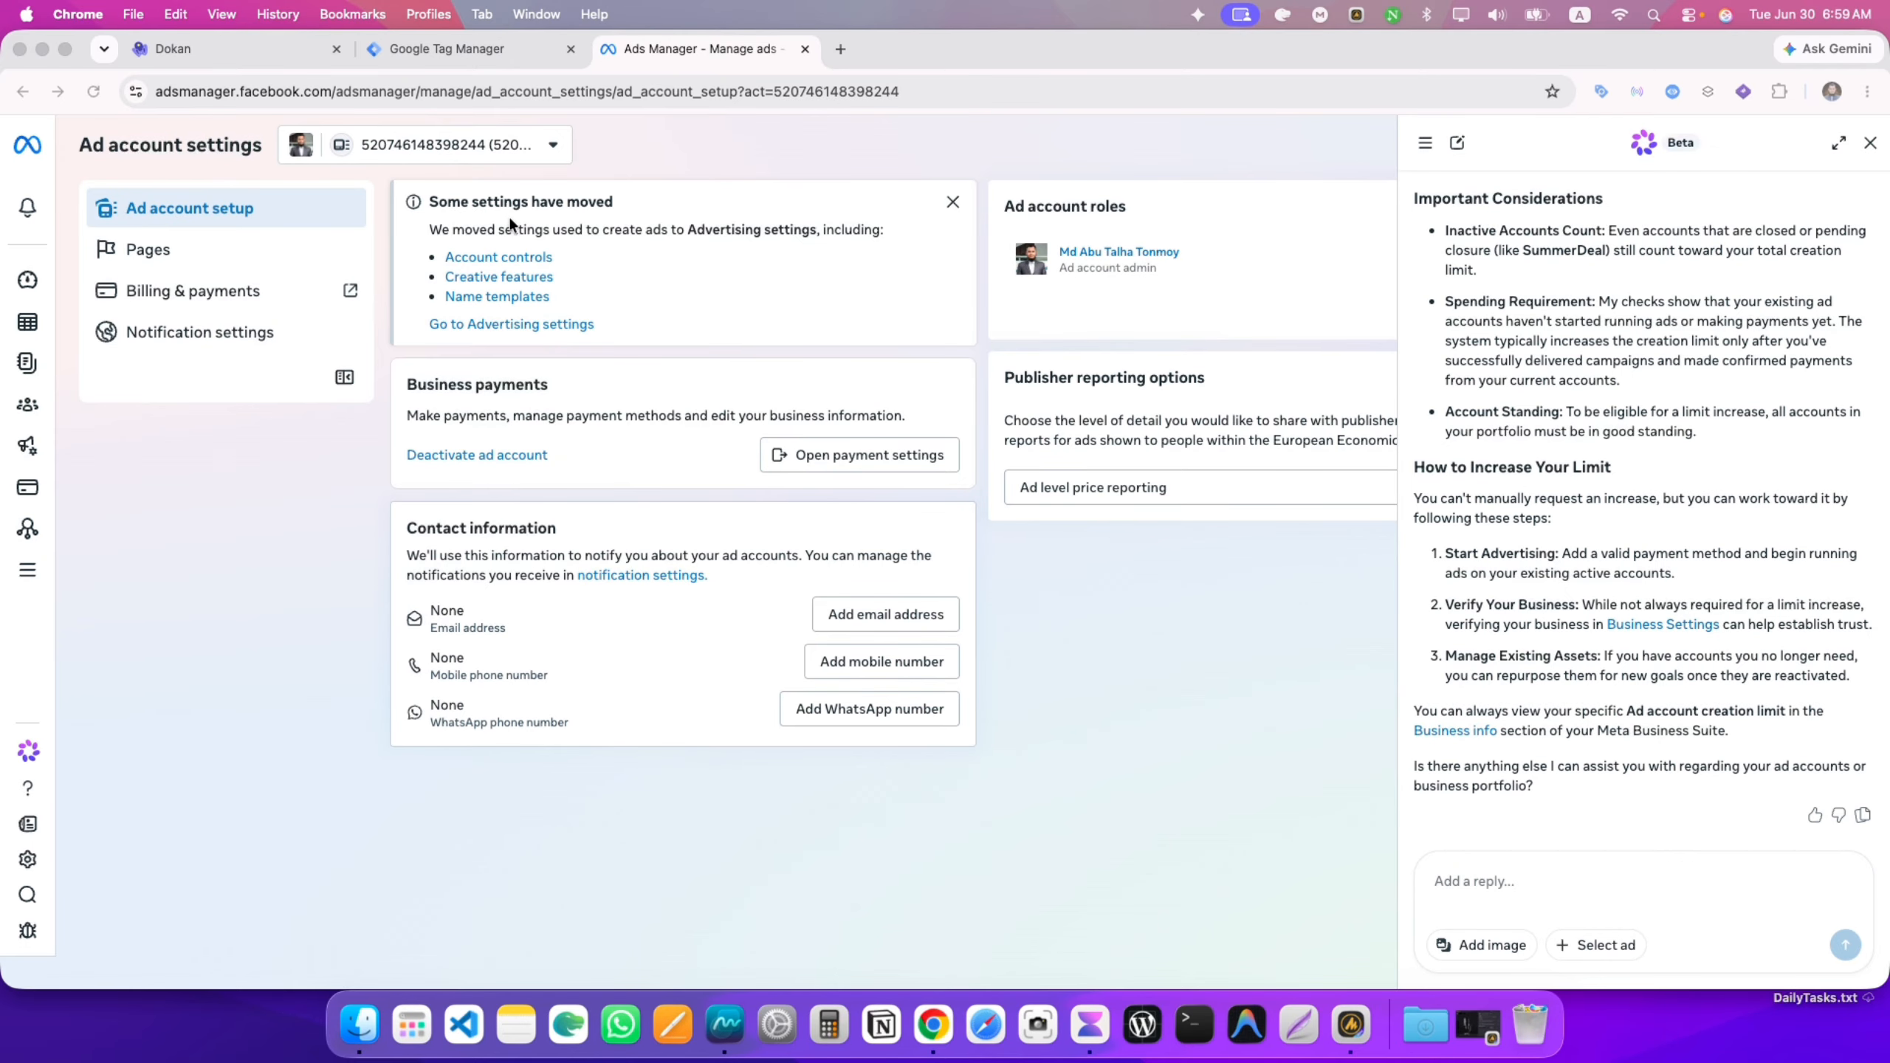
{"action": "scroll", "coordinate": [1574, 533], "scroll_direction": "up", "scroll_amount": 6}
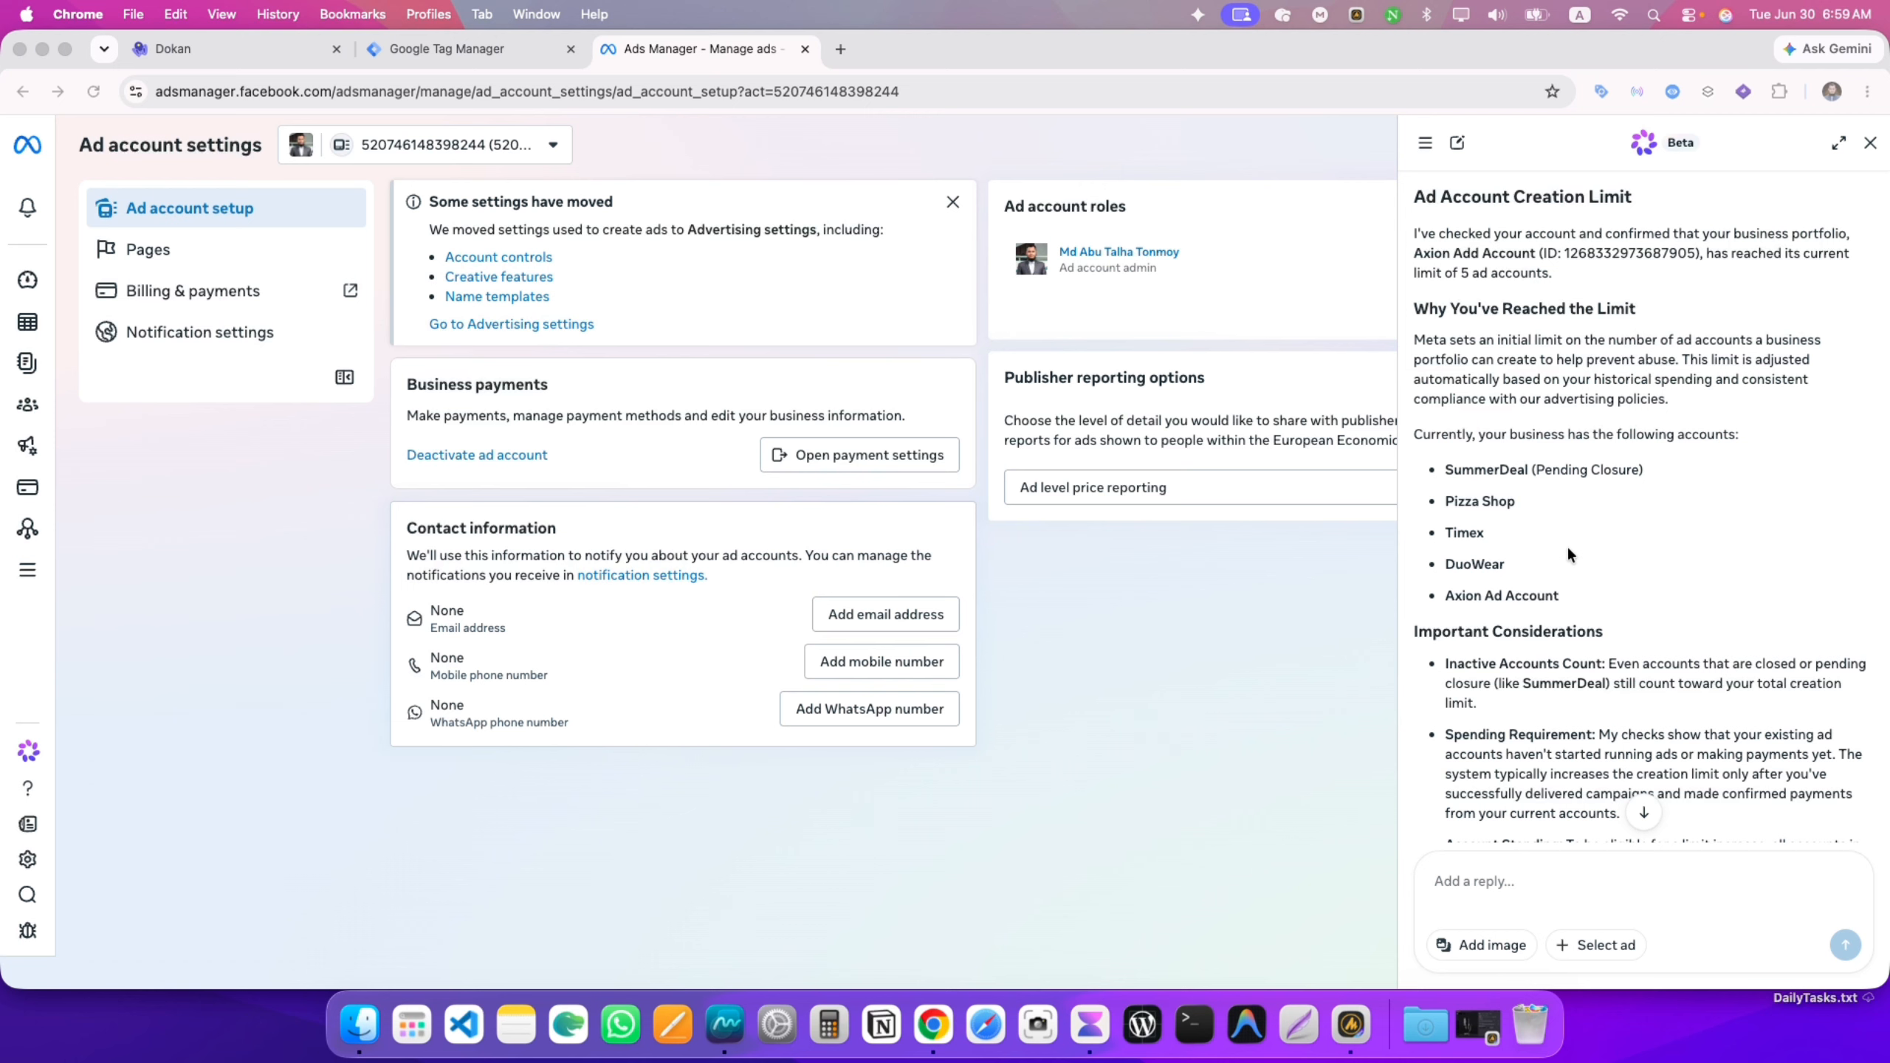
{"action": "scroll", "coordinate": [1568, 550], "scroll_direction": "down", "scroll_amount": 6}
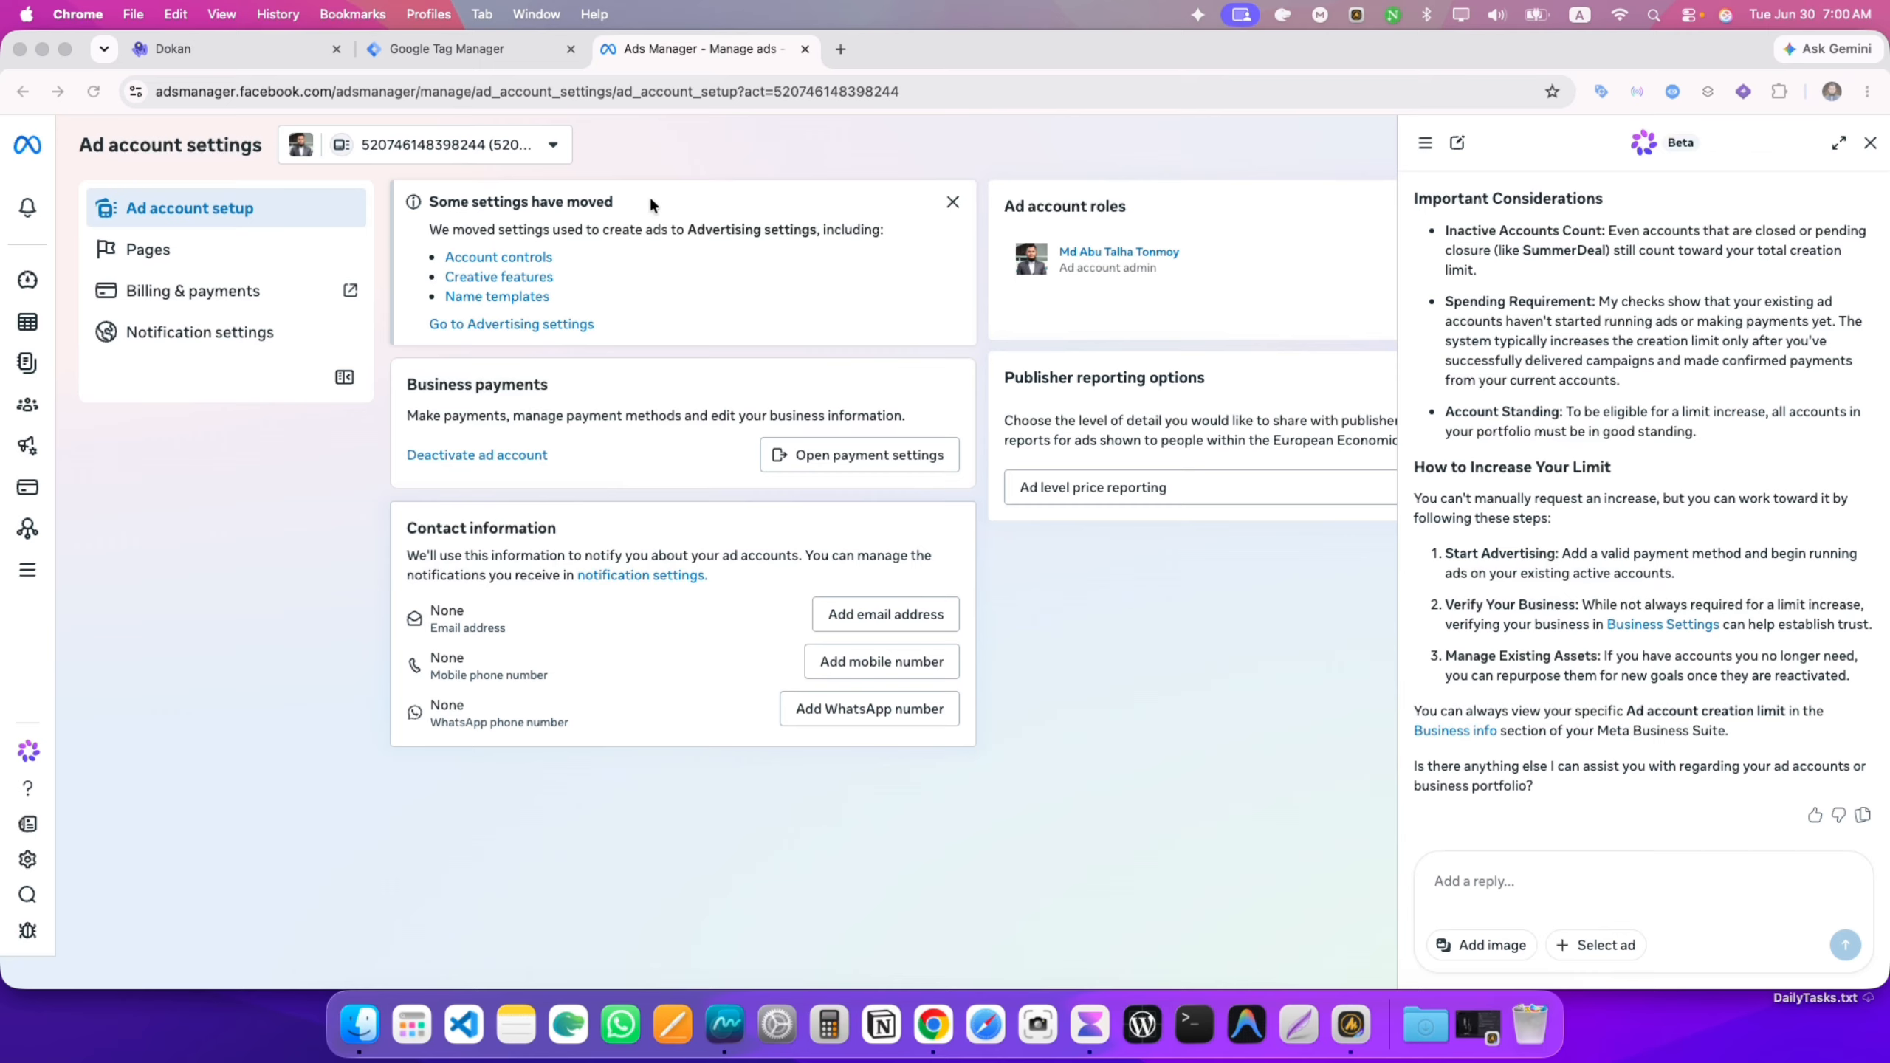
Pick the Dokan portfolio in the account selector and open its business settings.
{"action": "left_click", "coordinate": [496, 144]}
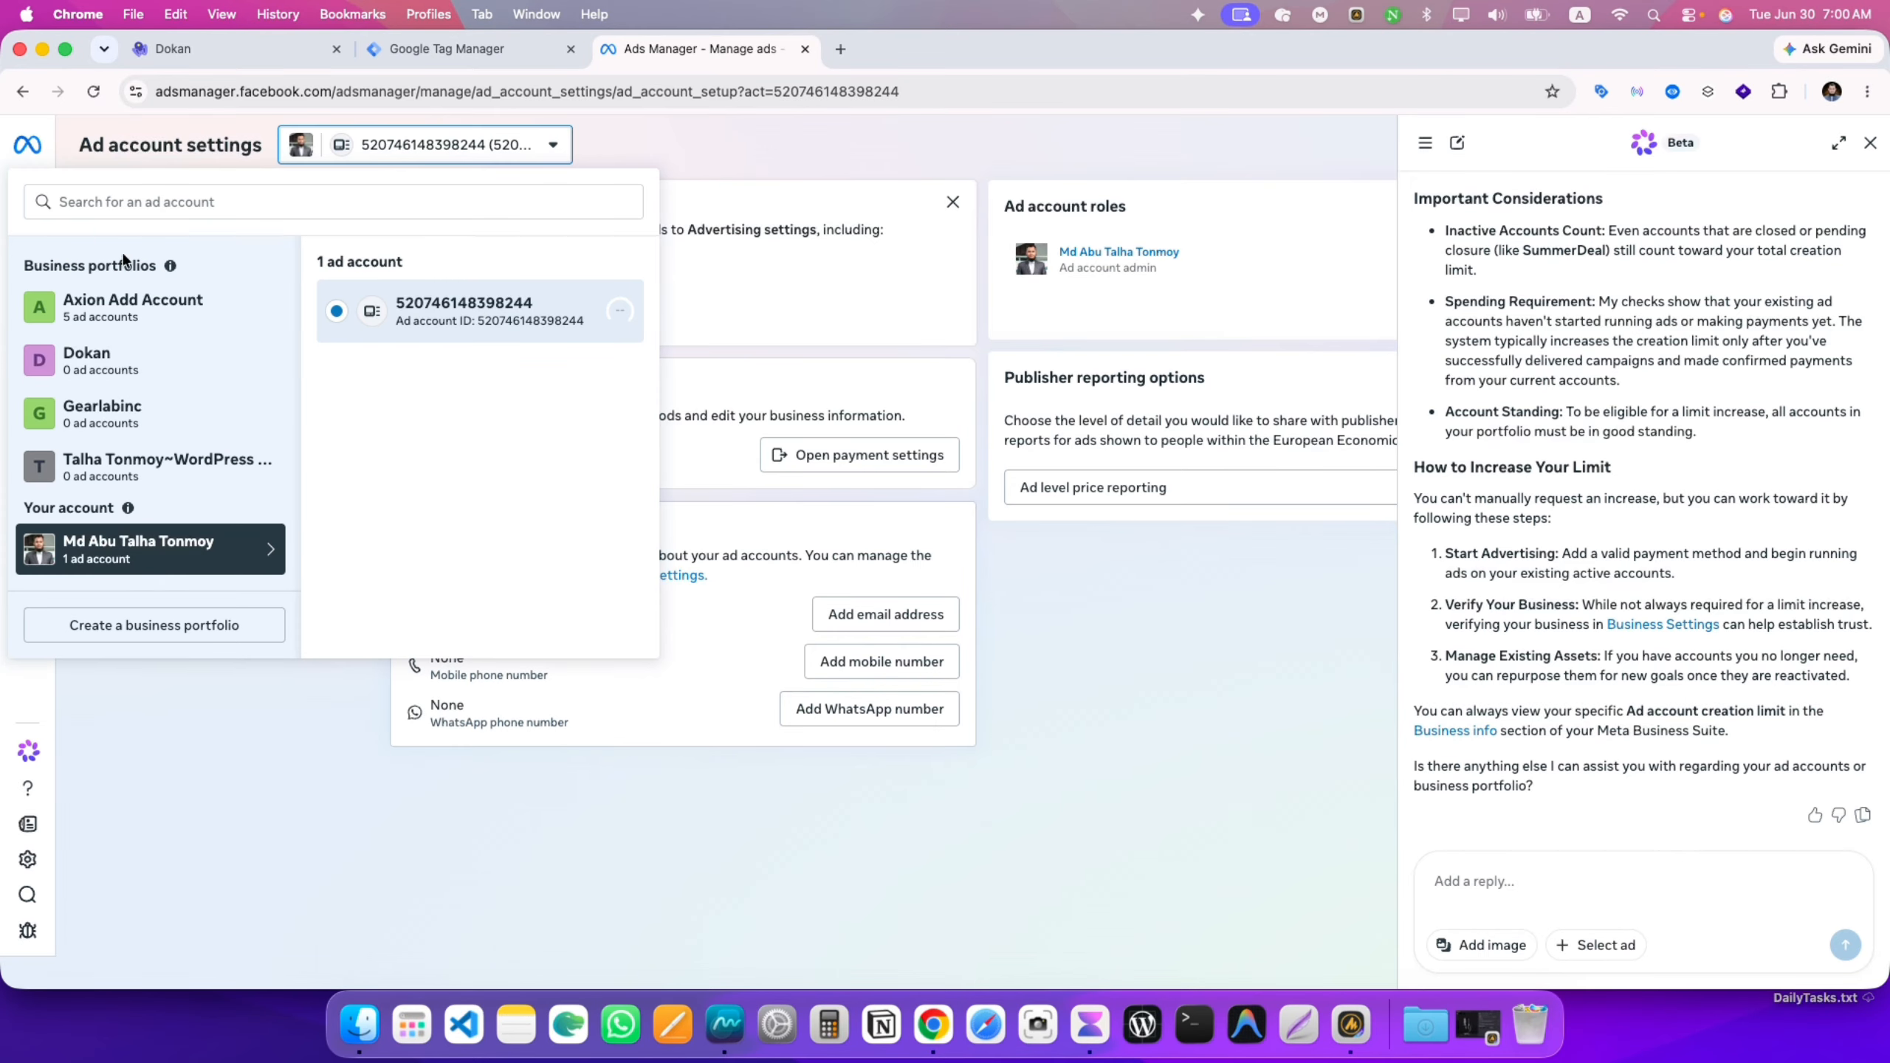
{"action": "left_click", "coordinate": [118, 366]}
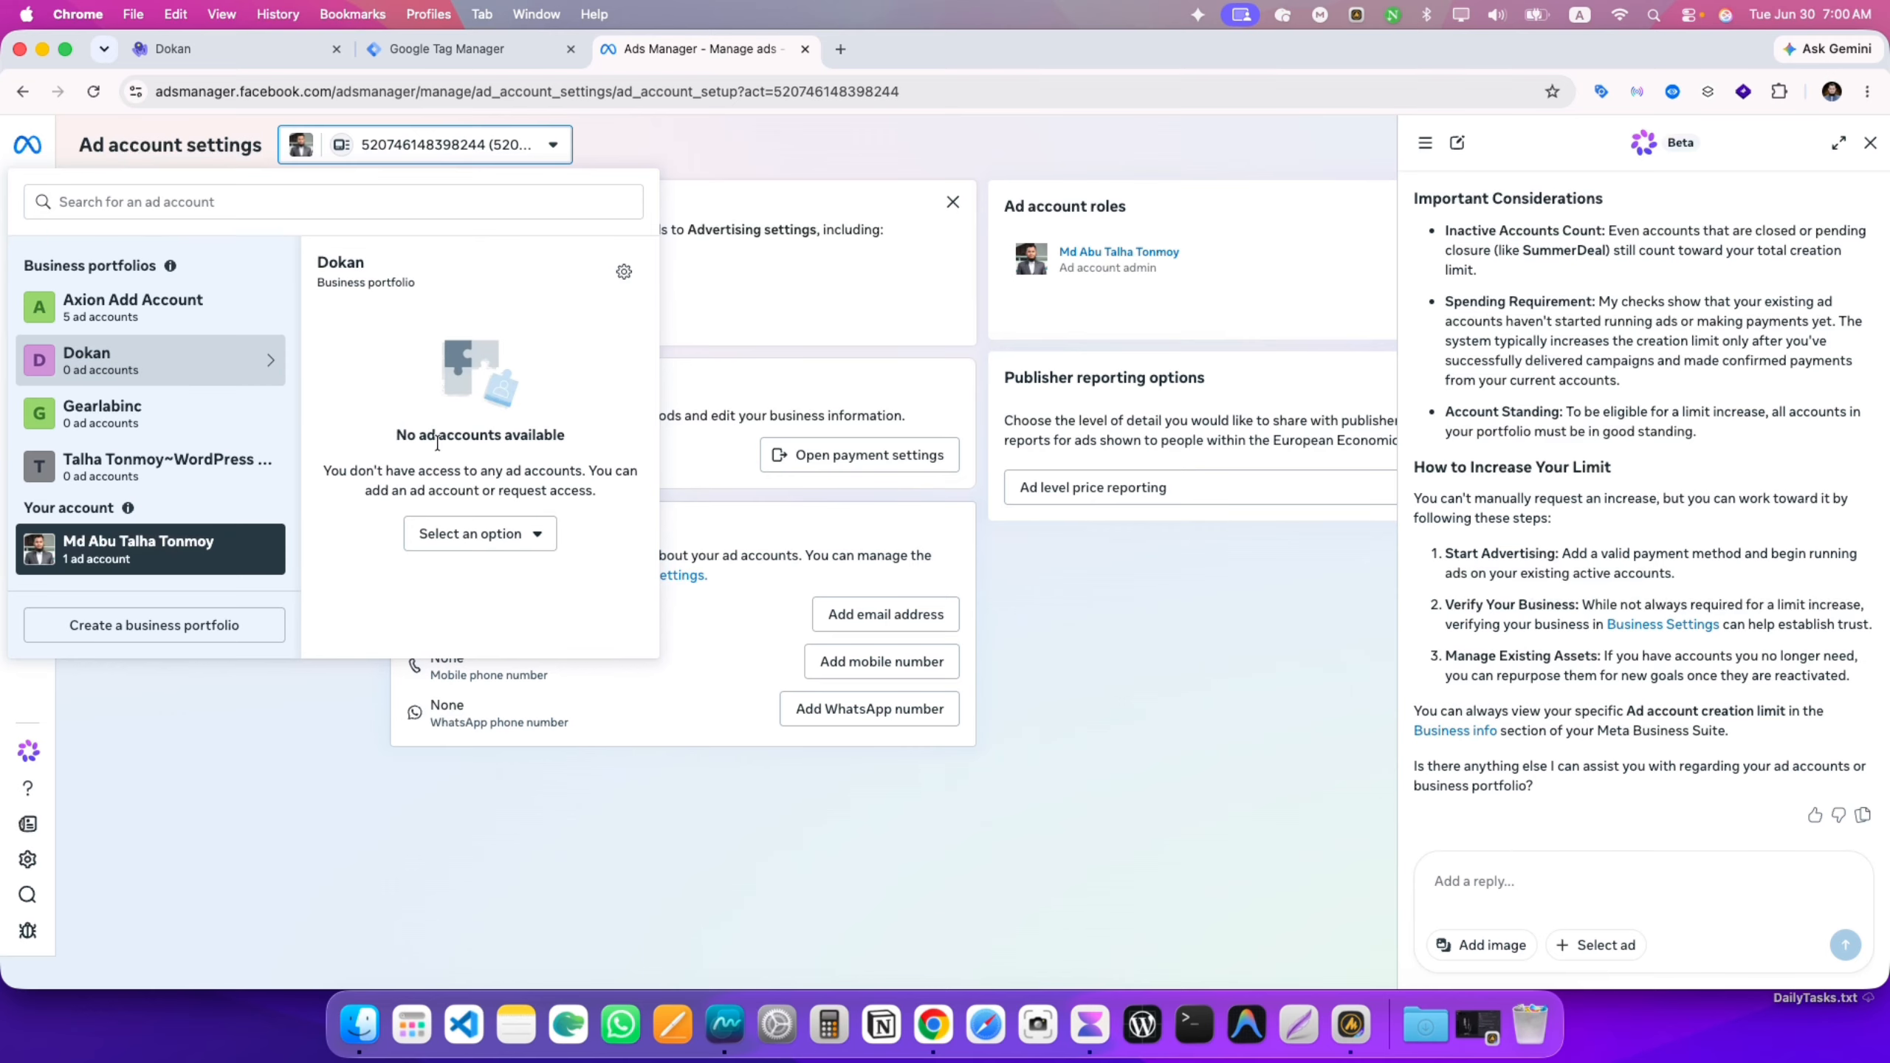
{"action": "left_click", "coordinate": [626, 271]}
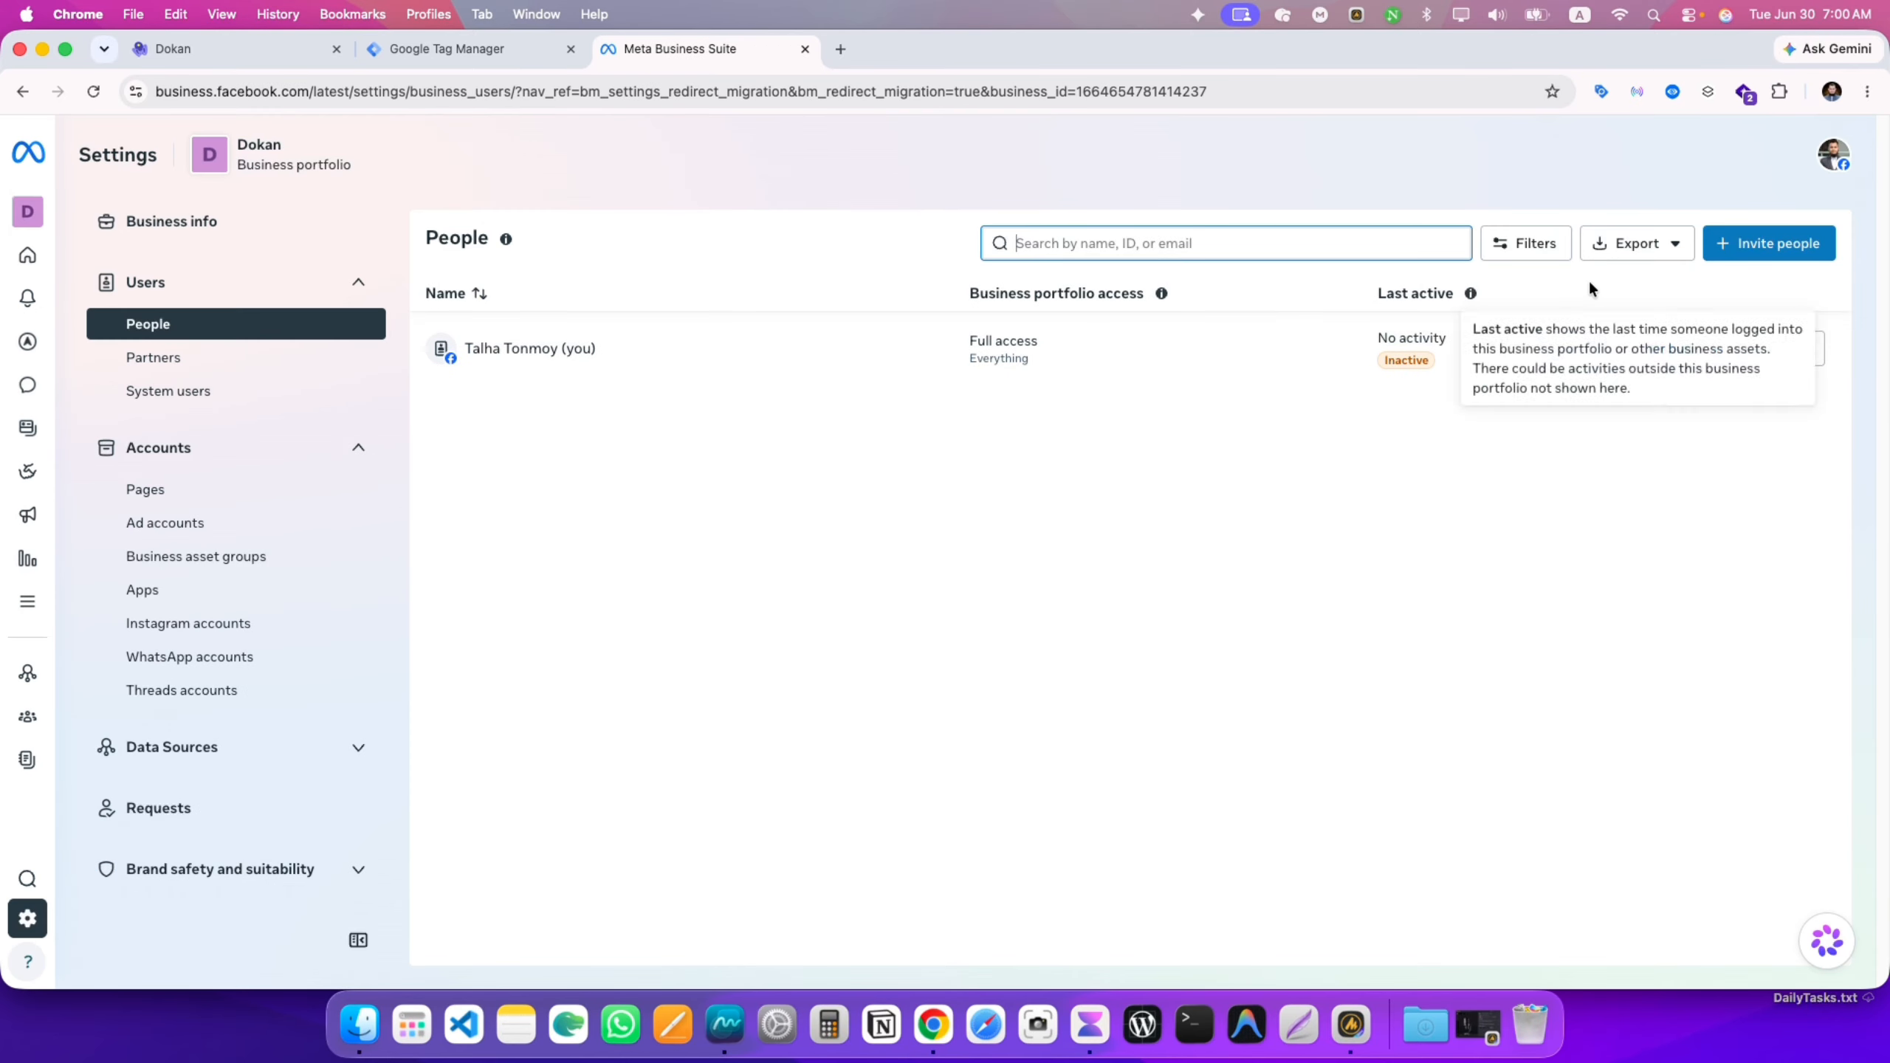
Go to Dokan's ad accounts and open the details of its advertising restriction.
{"action": "left_click", "coordinate": [219, 522]}
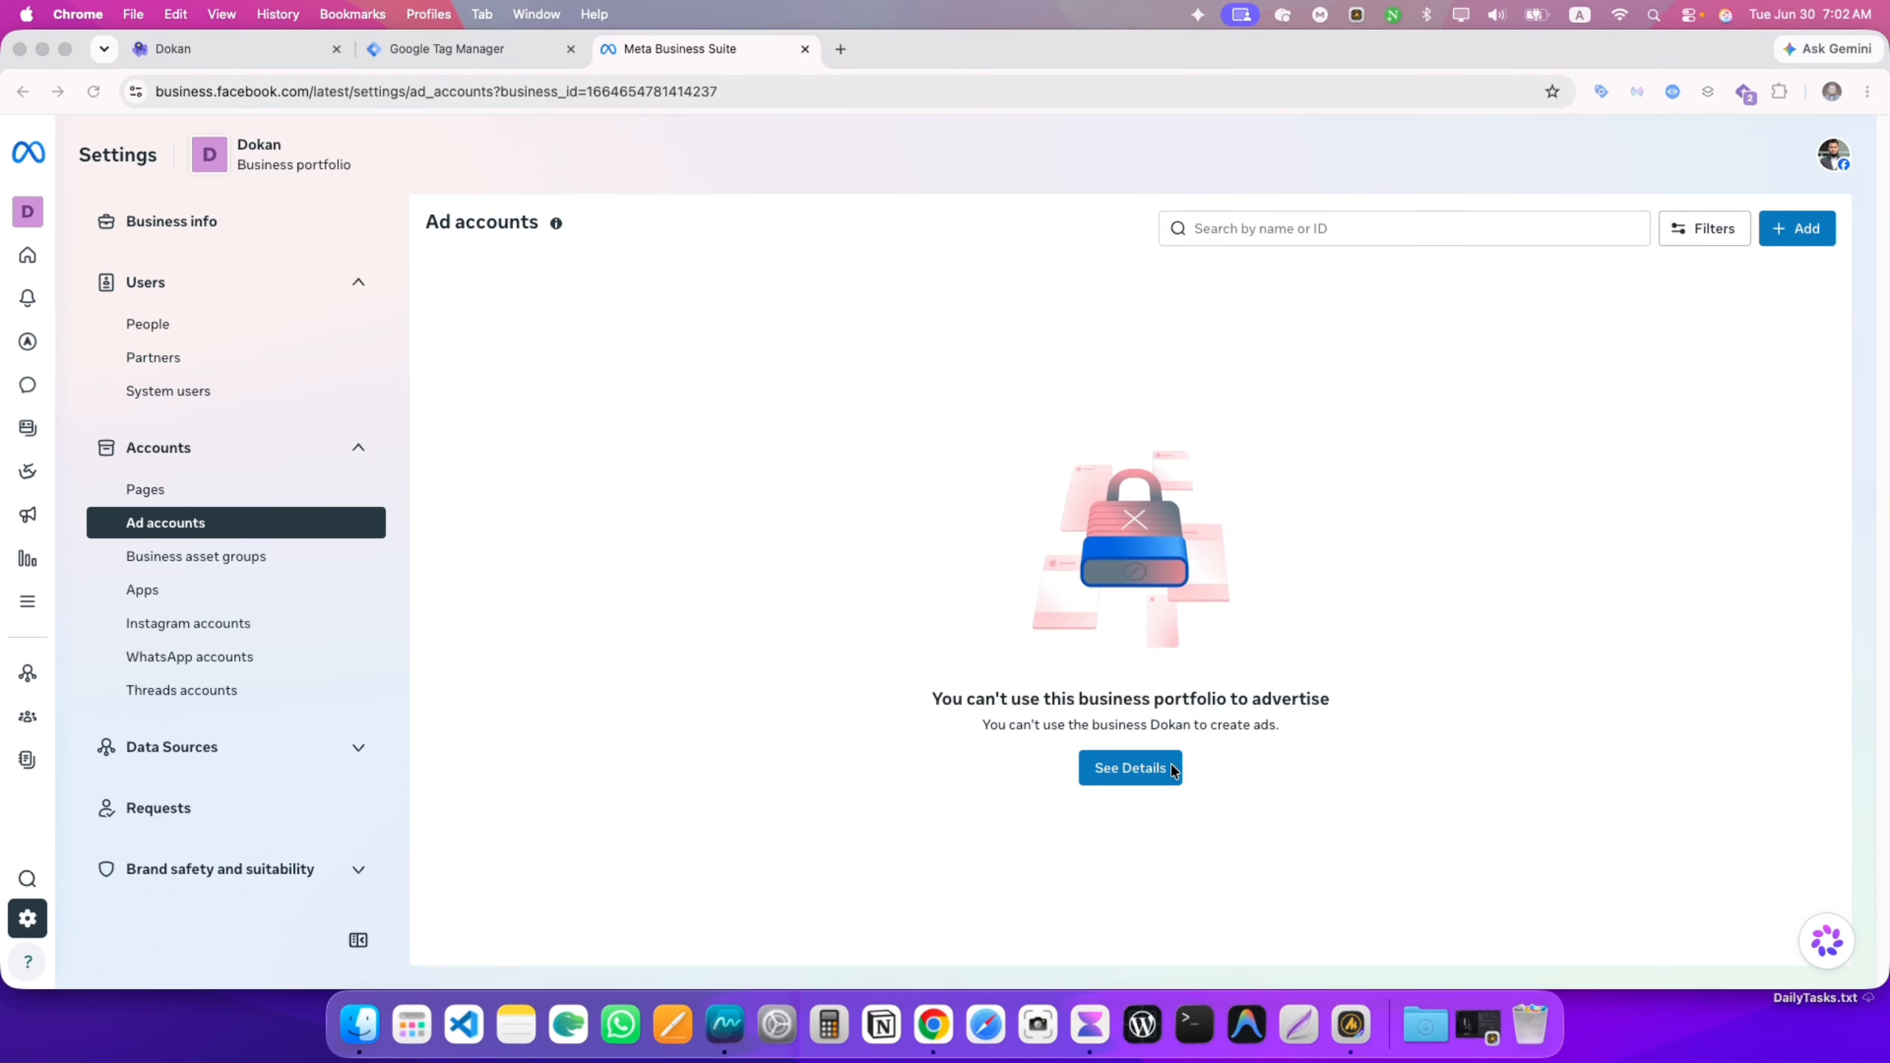
{"action": "left_click", "coordinate": [1118, 777]}
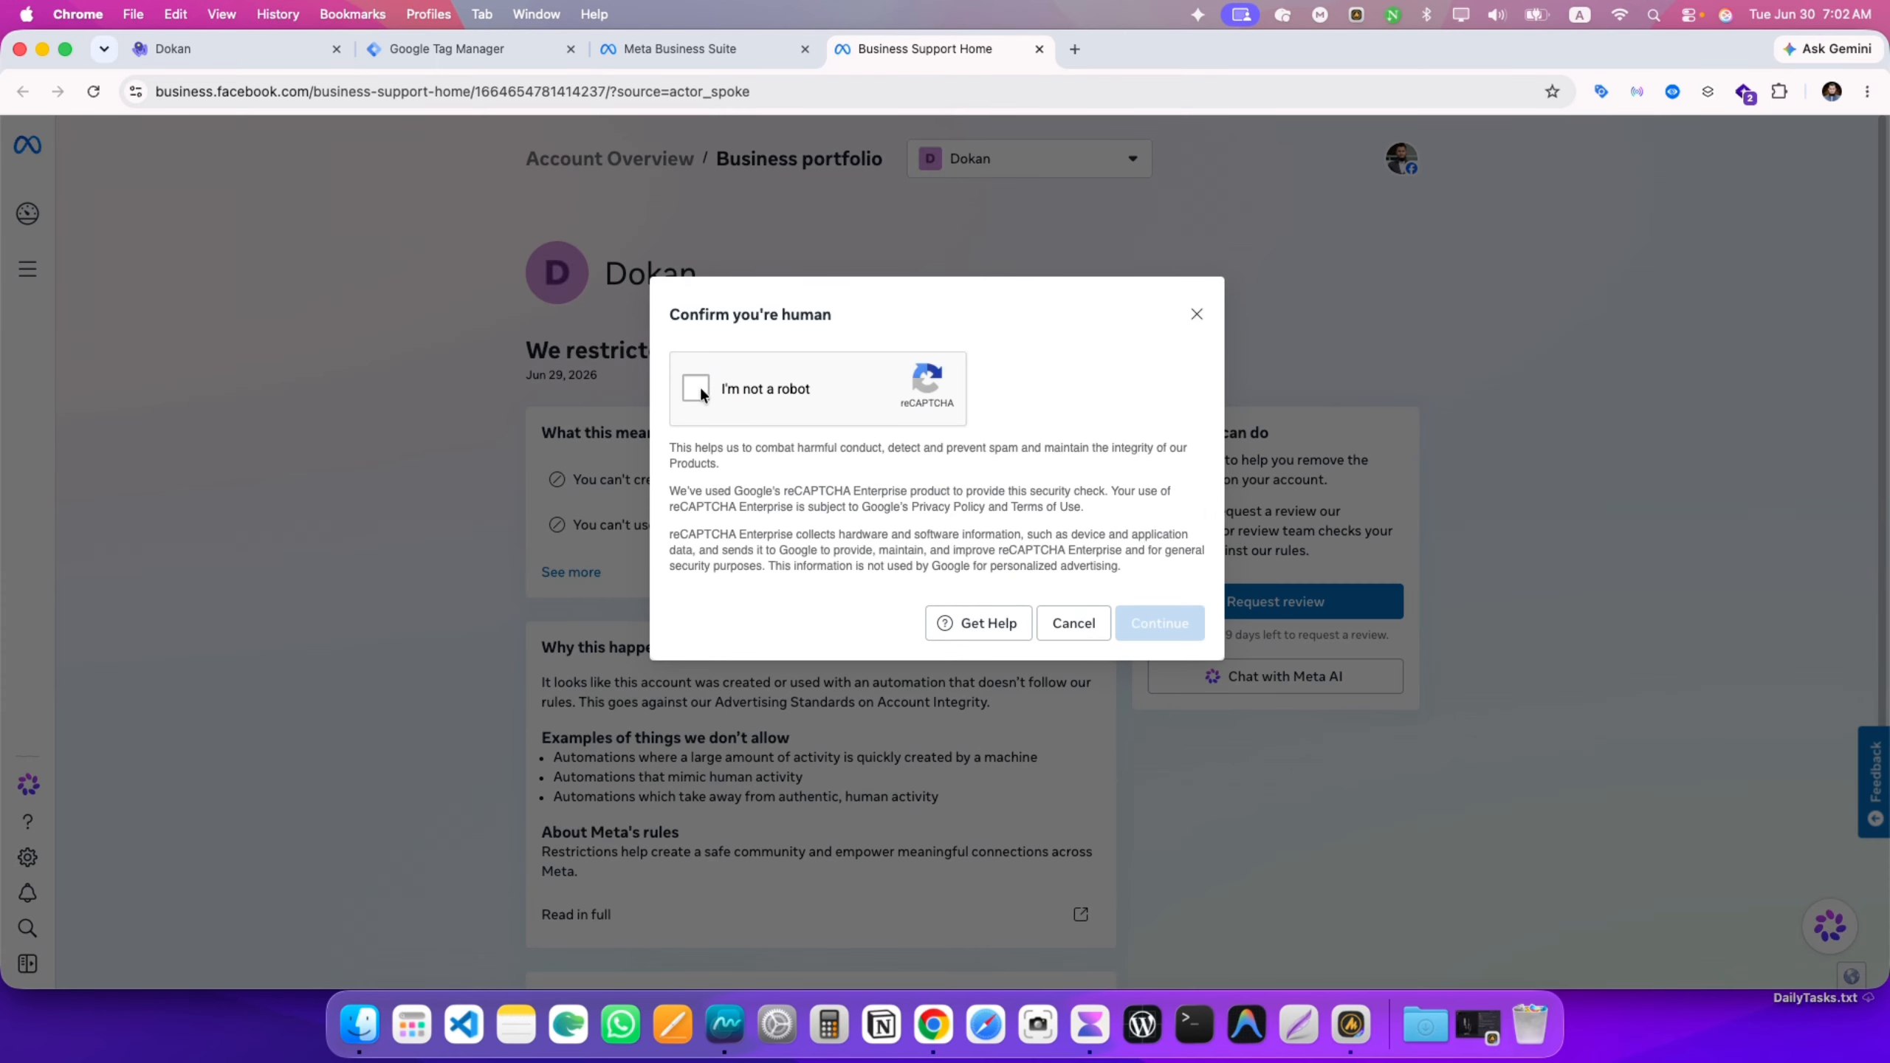
Mark every motorcycle tile across both image sets, verify, and continue.
{"action": "left_click", "coordinate": [788, 517]}
{"action": "left_click", "coordinate": [785, 447]}
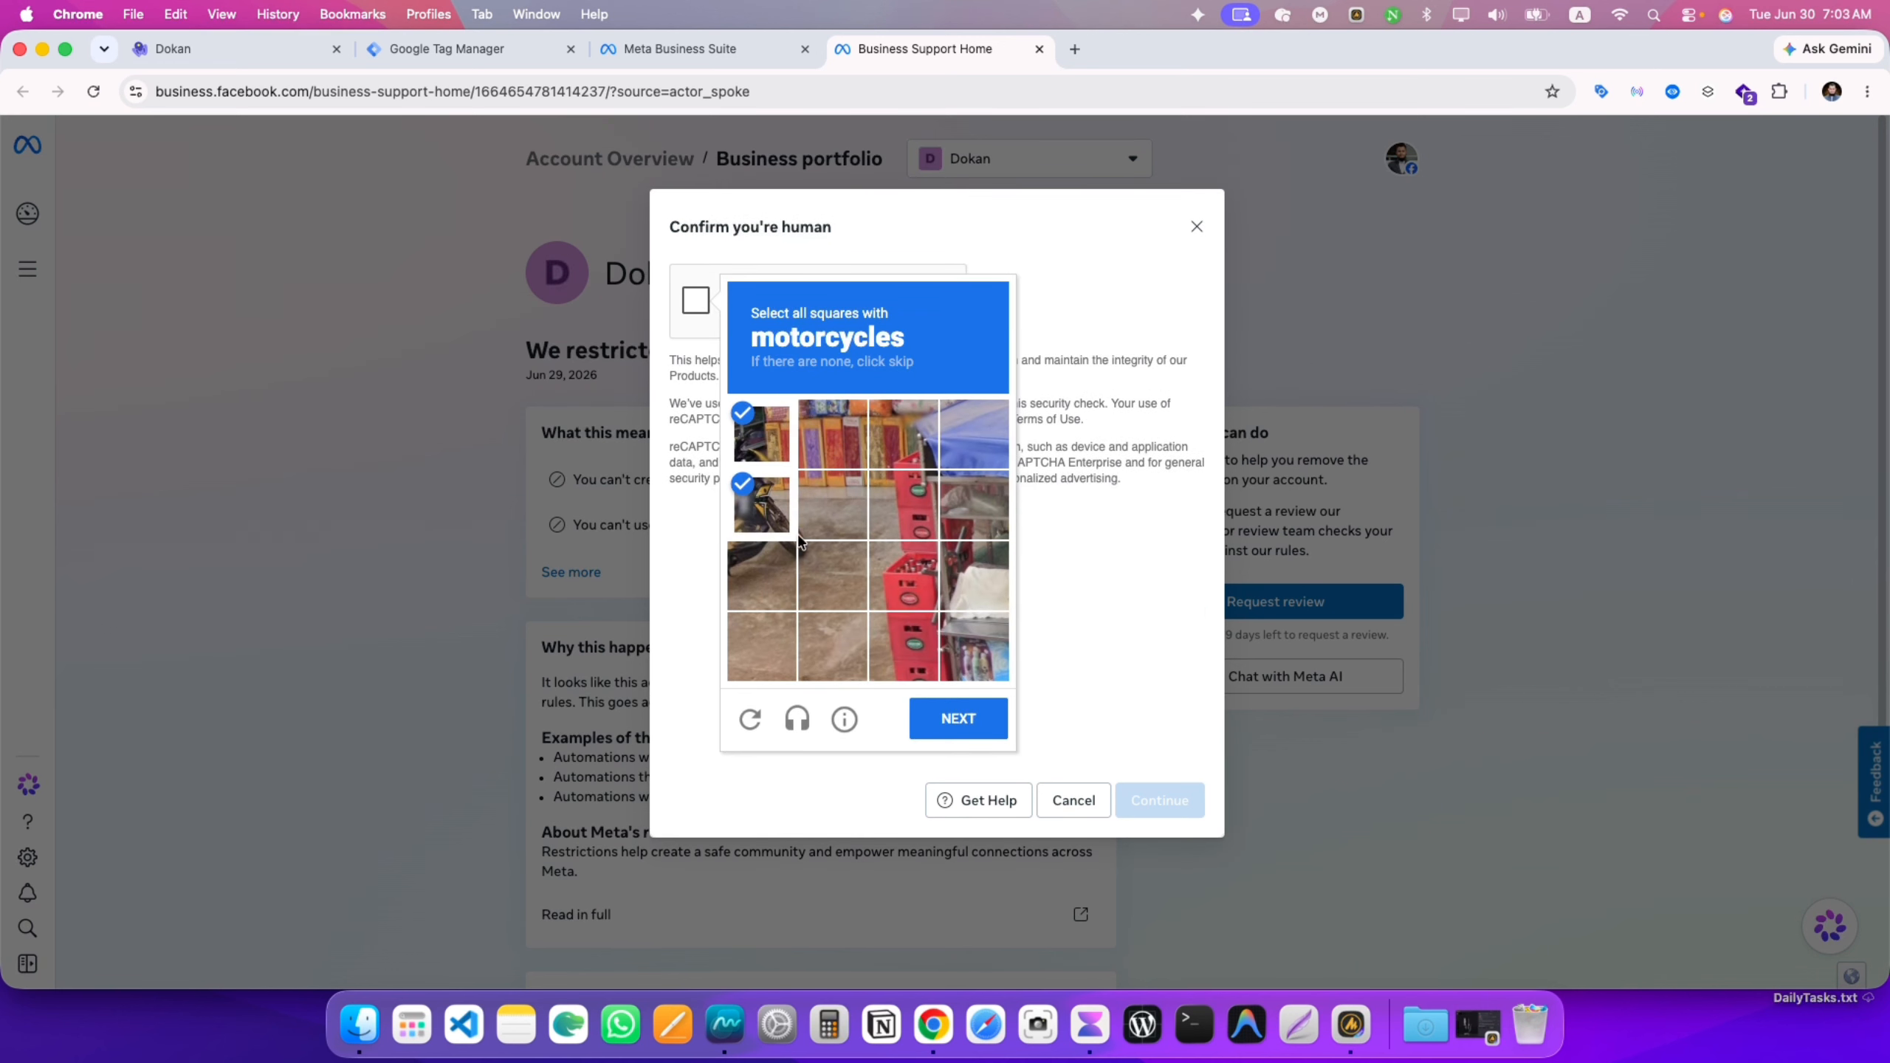
{"action": "left_click", "coordinate": [792, 558]}
{"action": "left_click", "coordinate": [832, 575]}
{"action": "left_click", "coordinate": [832, 505]}
{"action": "left_click", "coordinate": [958, 719]}
{"action": "left_click", "coordinate": [902, 436]}
{"action": "left_click", "coordinate": [903, 505]}
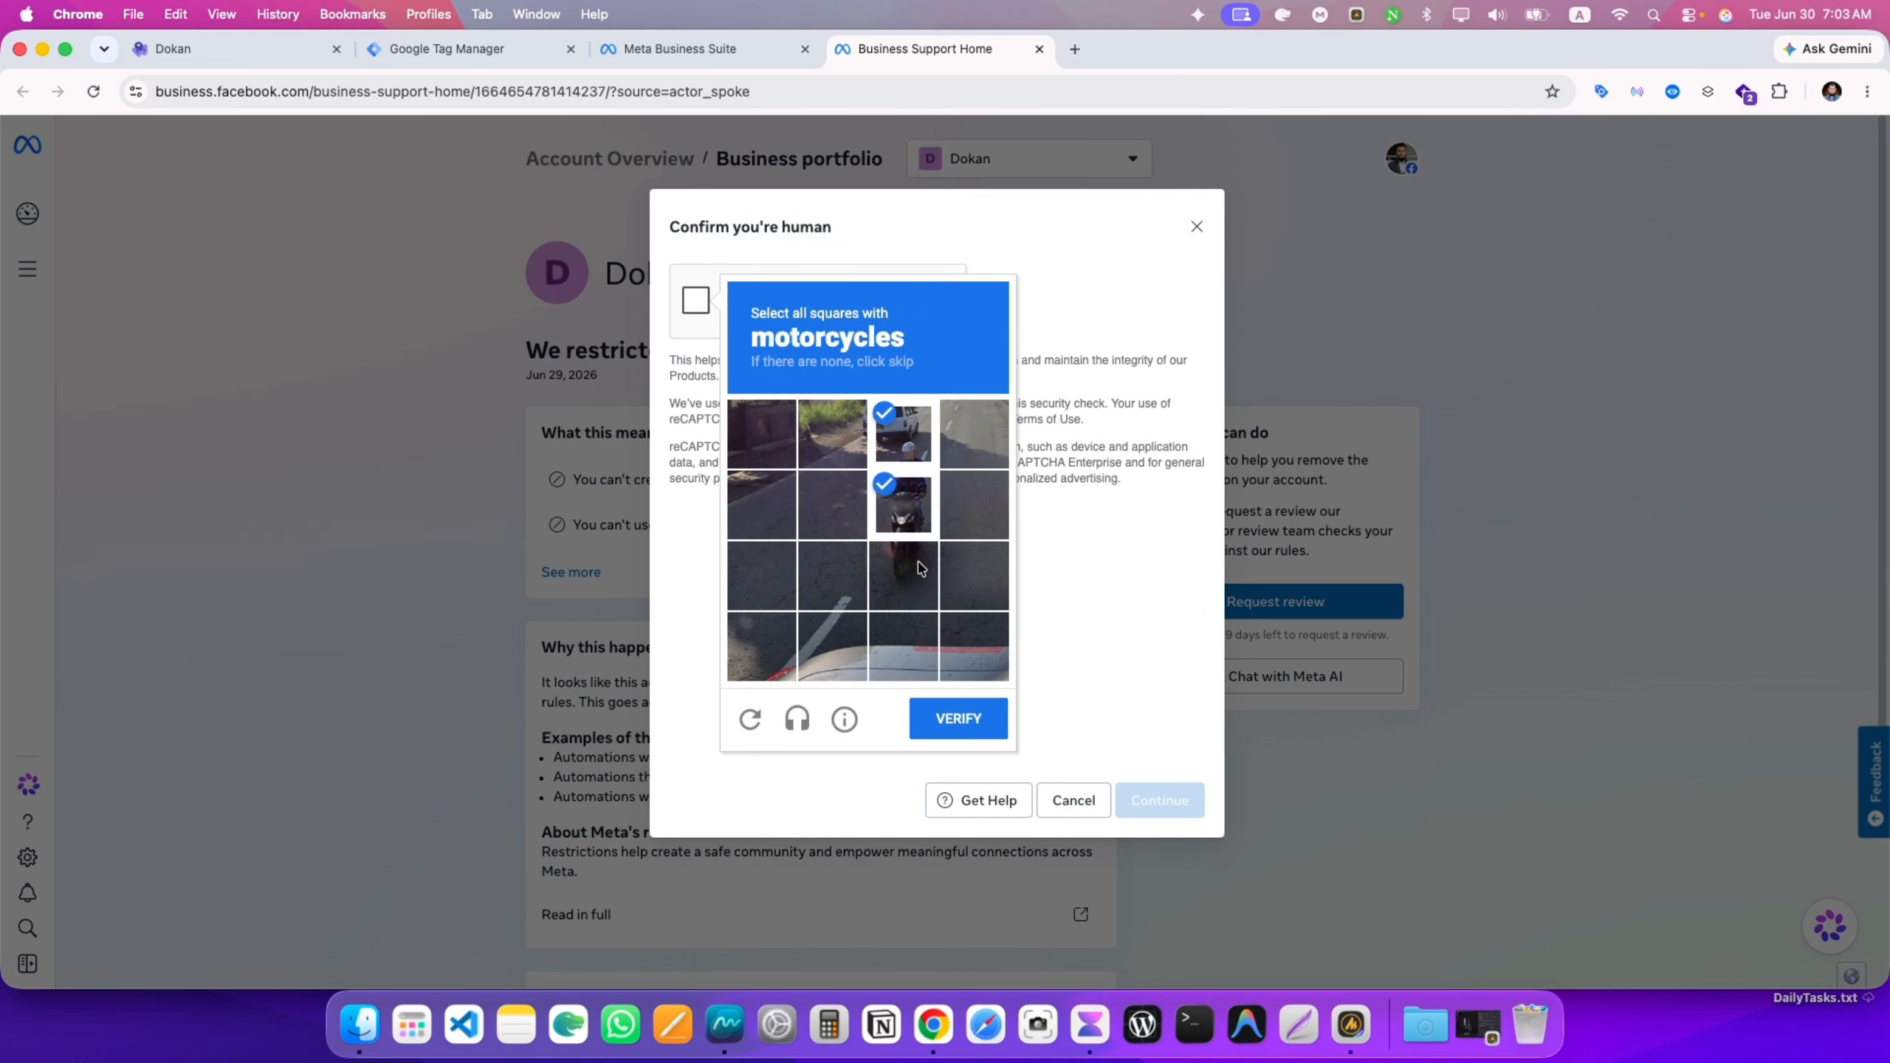
{"action": "left_click", "coordinate": [903, 575]}
{"action": "left_click", "coordinate": [958, 718]}
{"action": "left_click", "coordinate": [1167, 629]}
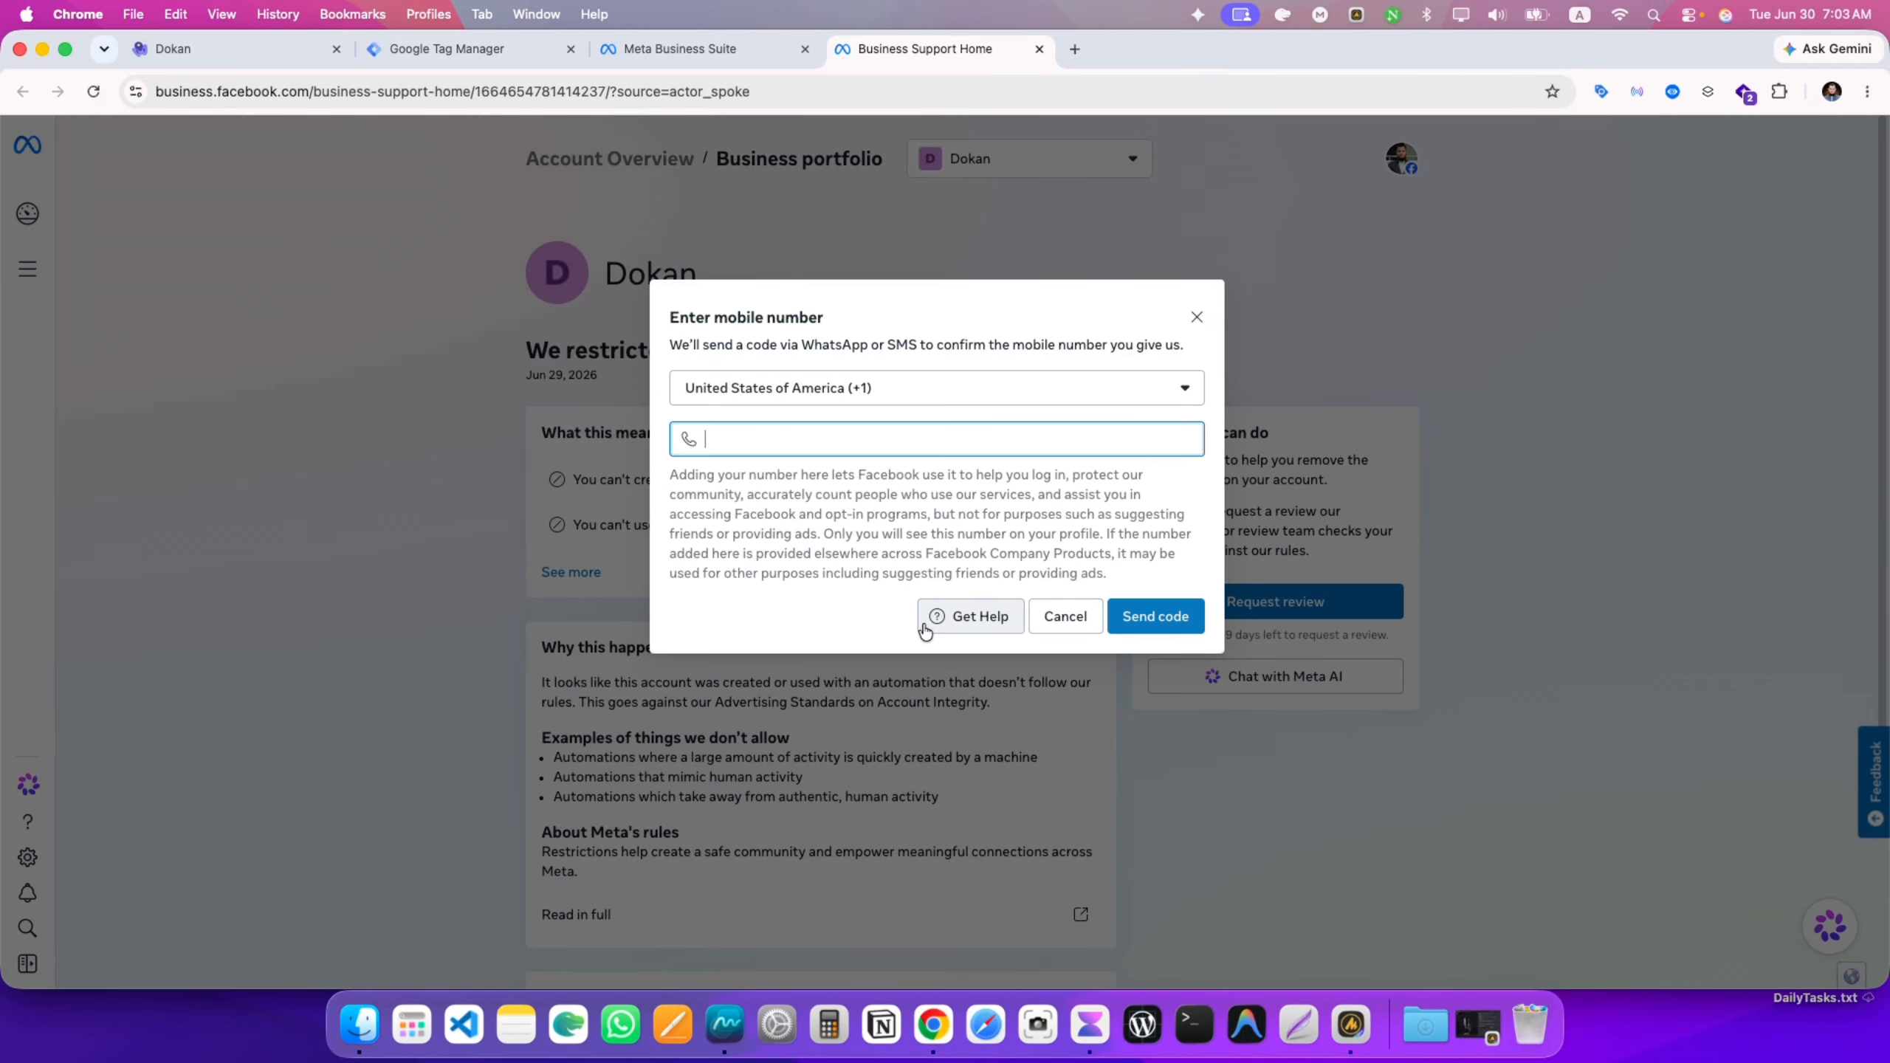
Choose Bangladesh (+880), fill in the saved mobile number, and request the code.
{"action": "left_click", "coordinate": [794, 400]}
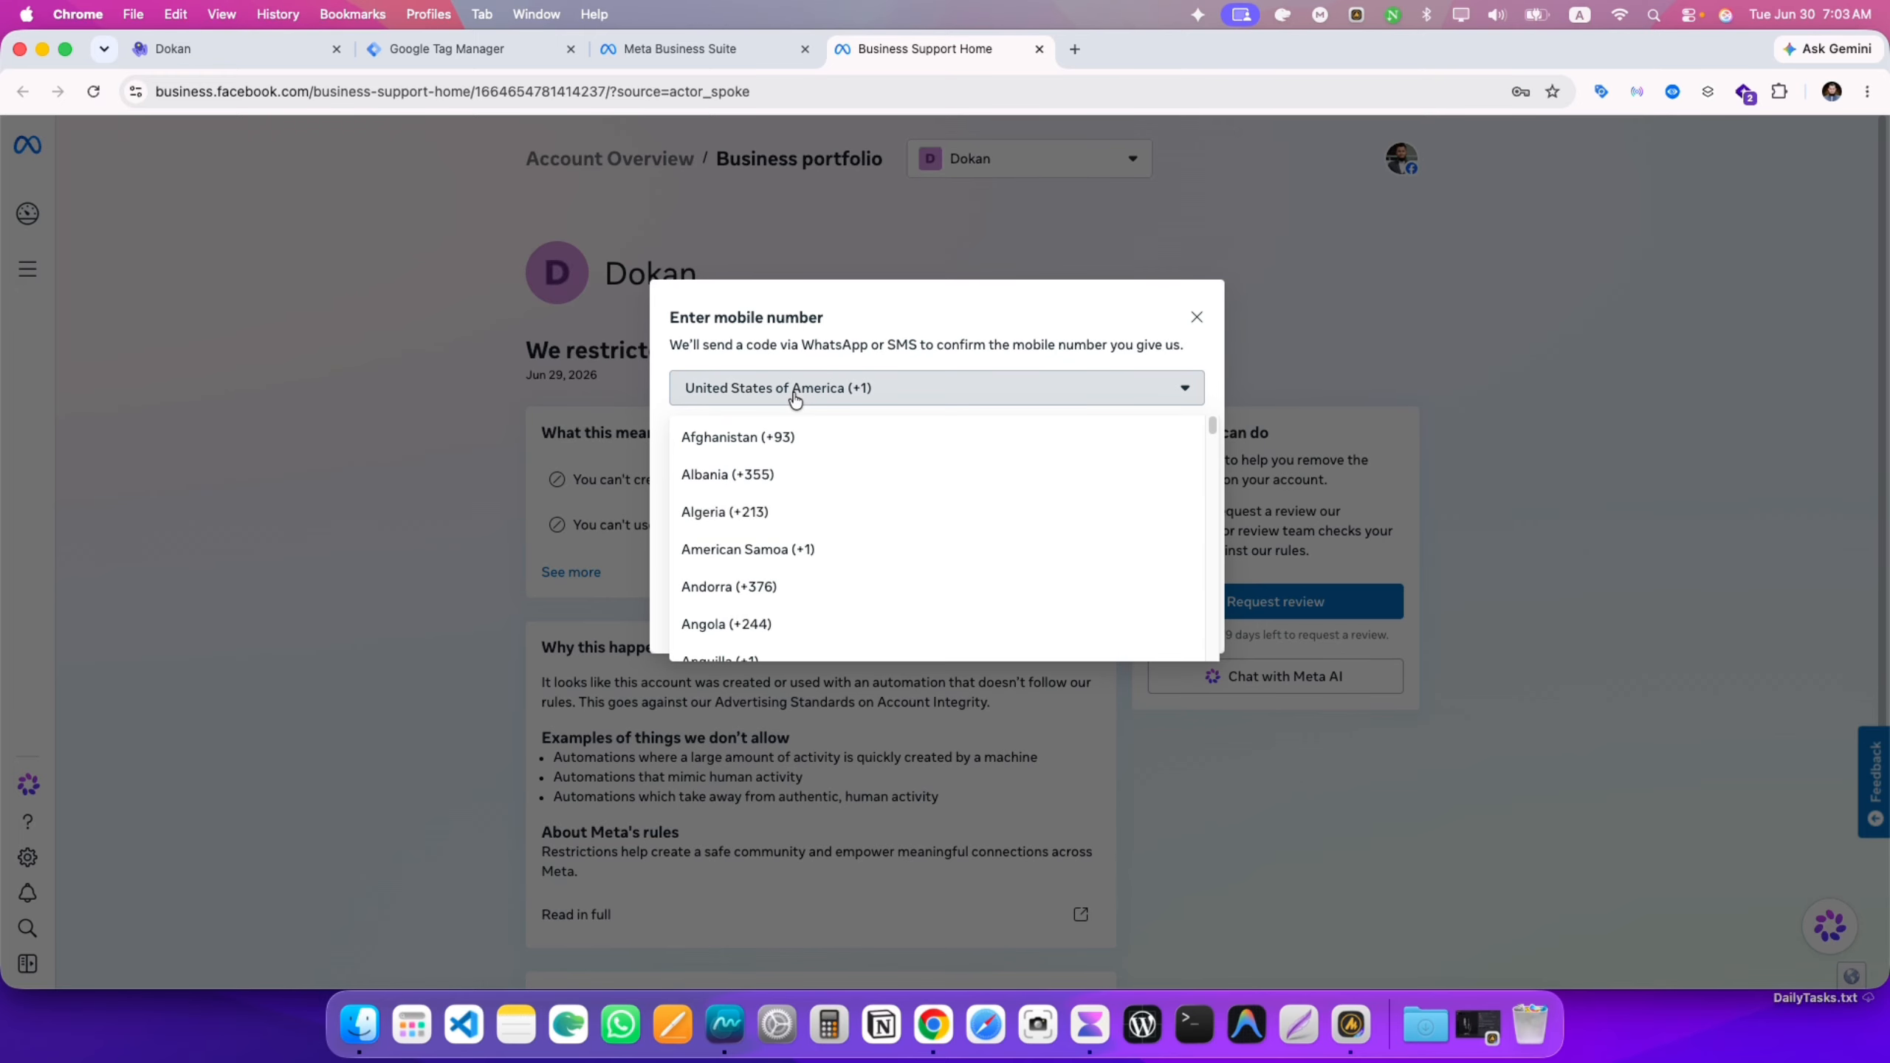
{"action": "scroll", "coordinate": [801, 547], "scroll_direction": "down", "scroll_amount": 6}
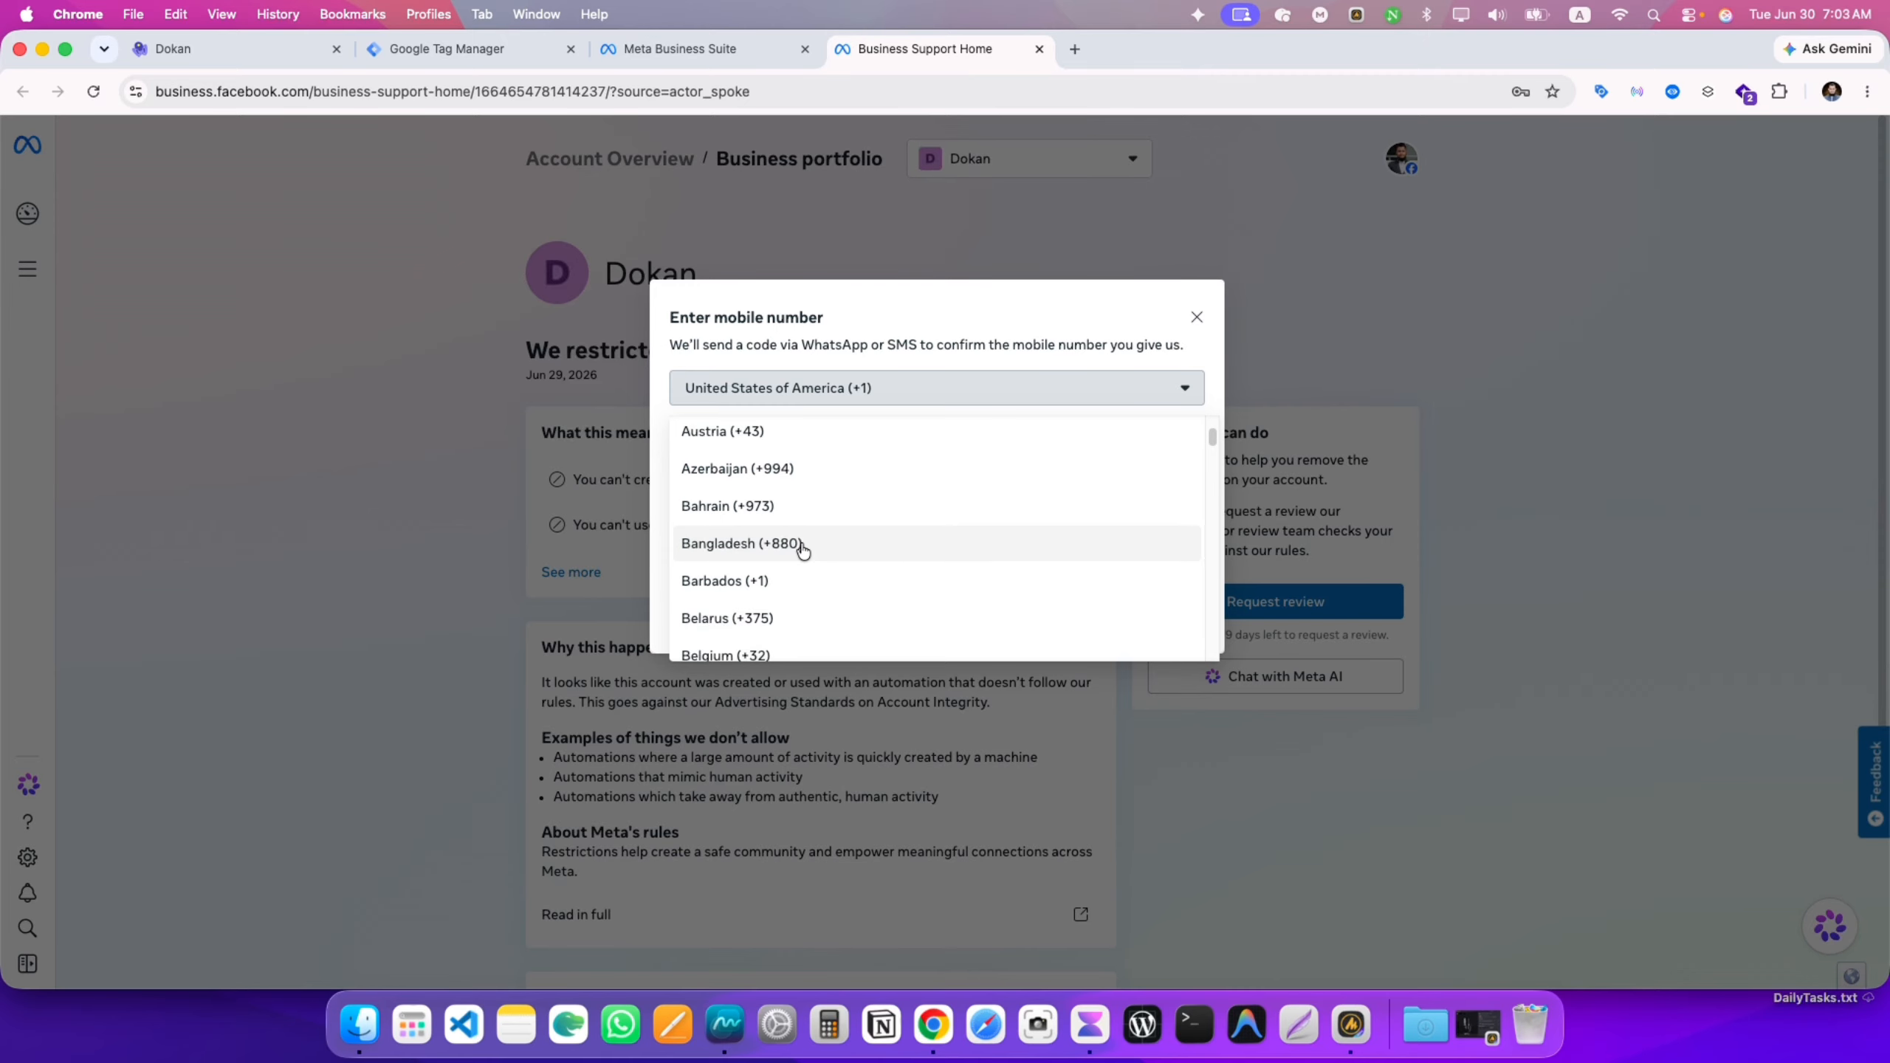
{"action": "left_click", "coordinate": [802, 550]}
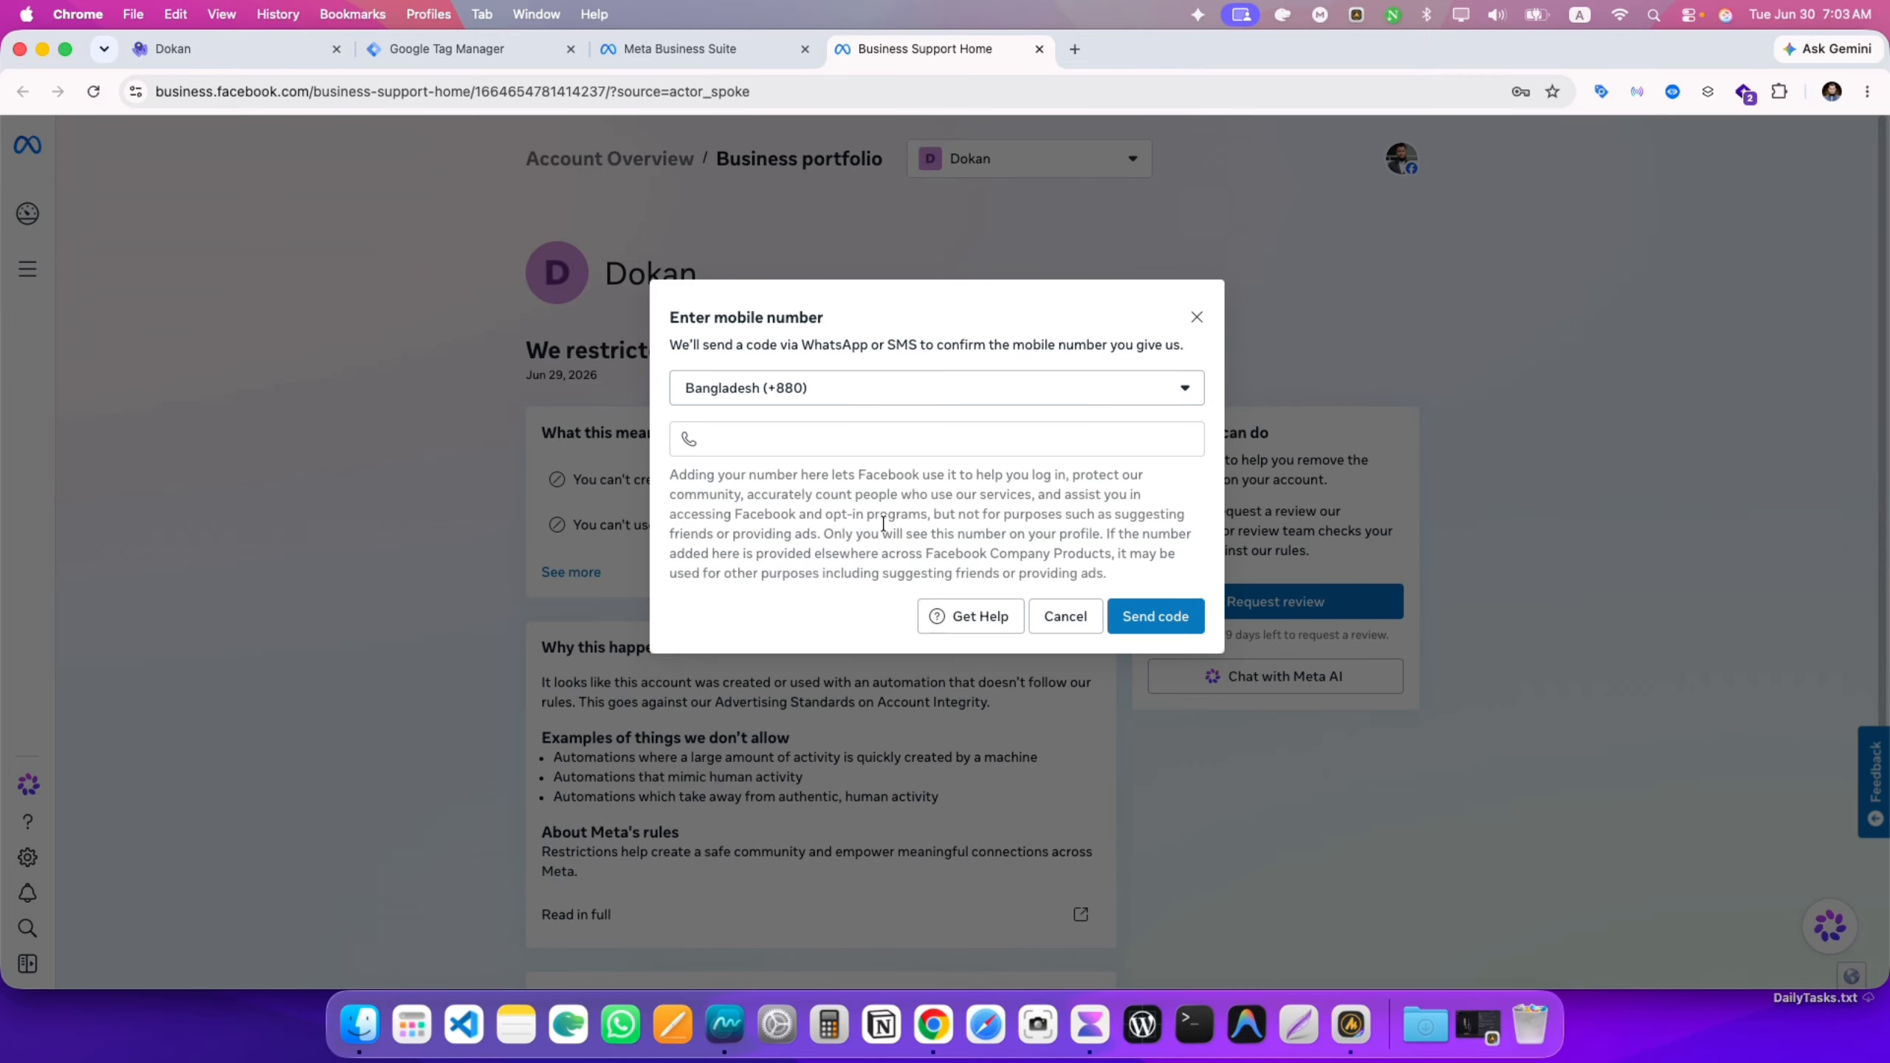
{"action": "left_click", "coordinate": [863, 438]}
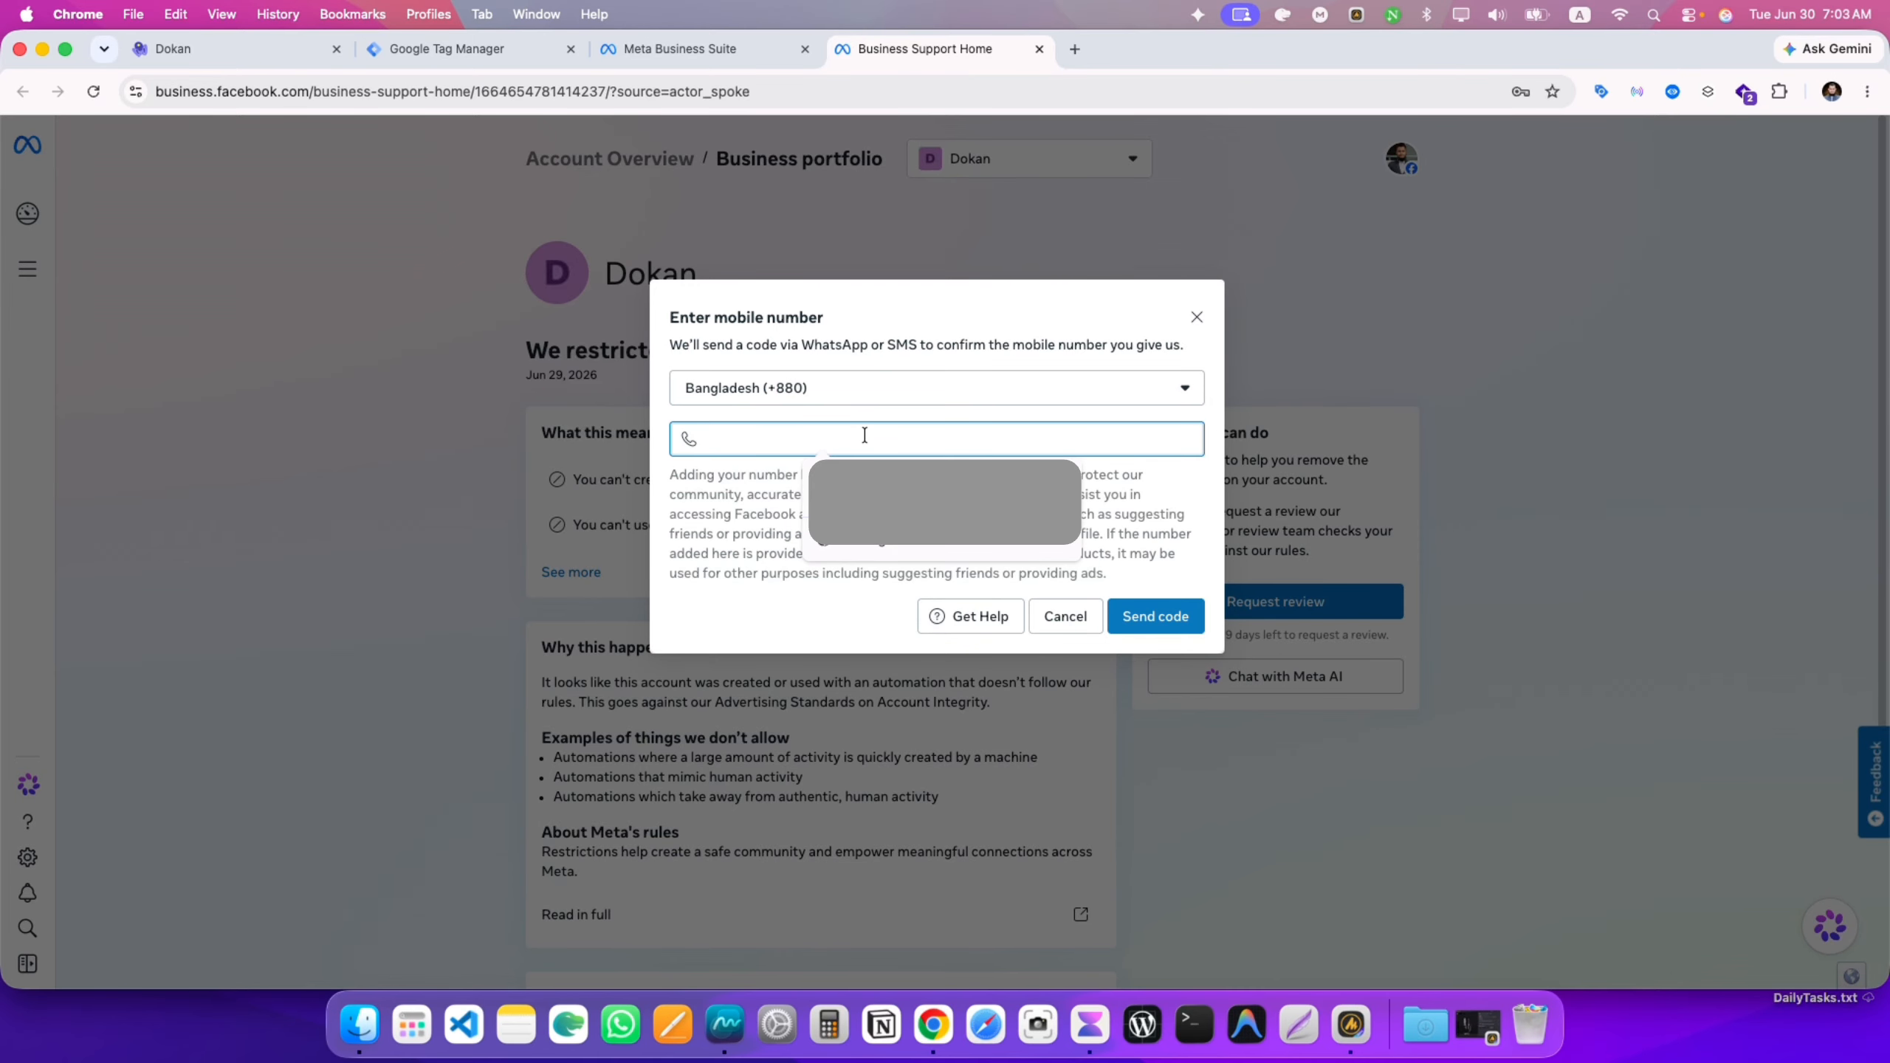
{"action": "left_click", "coordinate": [897, 474]}
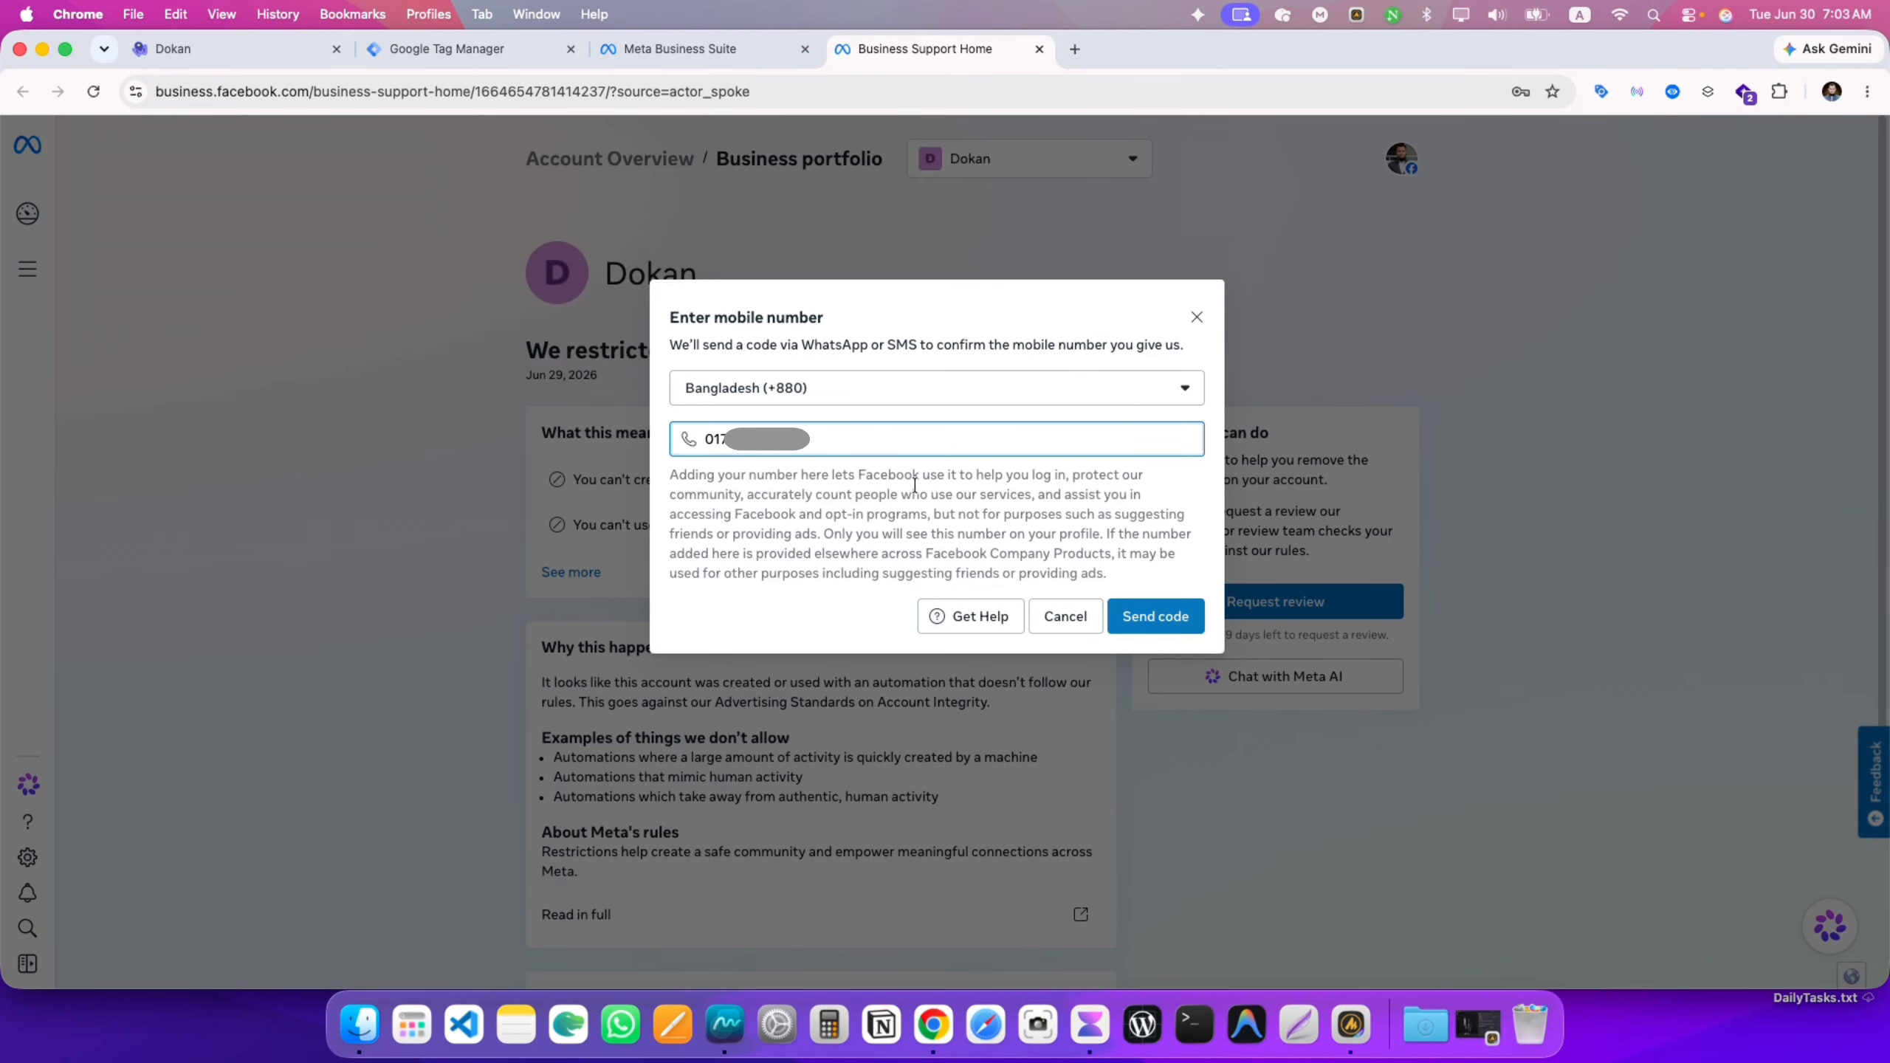
{"action": "left_click", "coordinate": [1159, 627]}
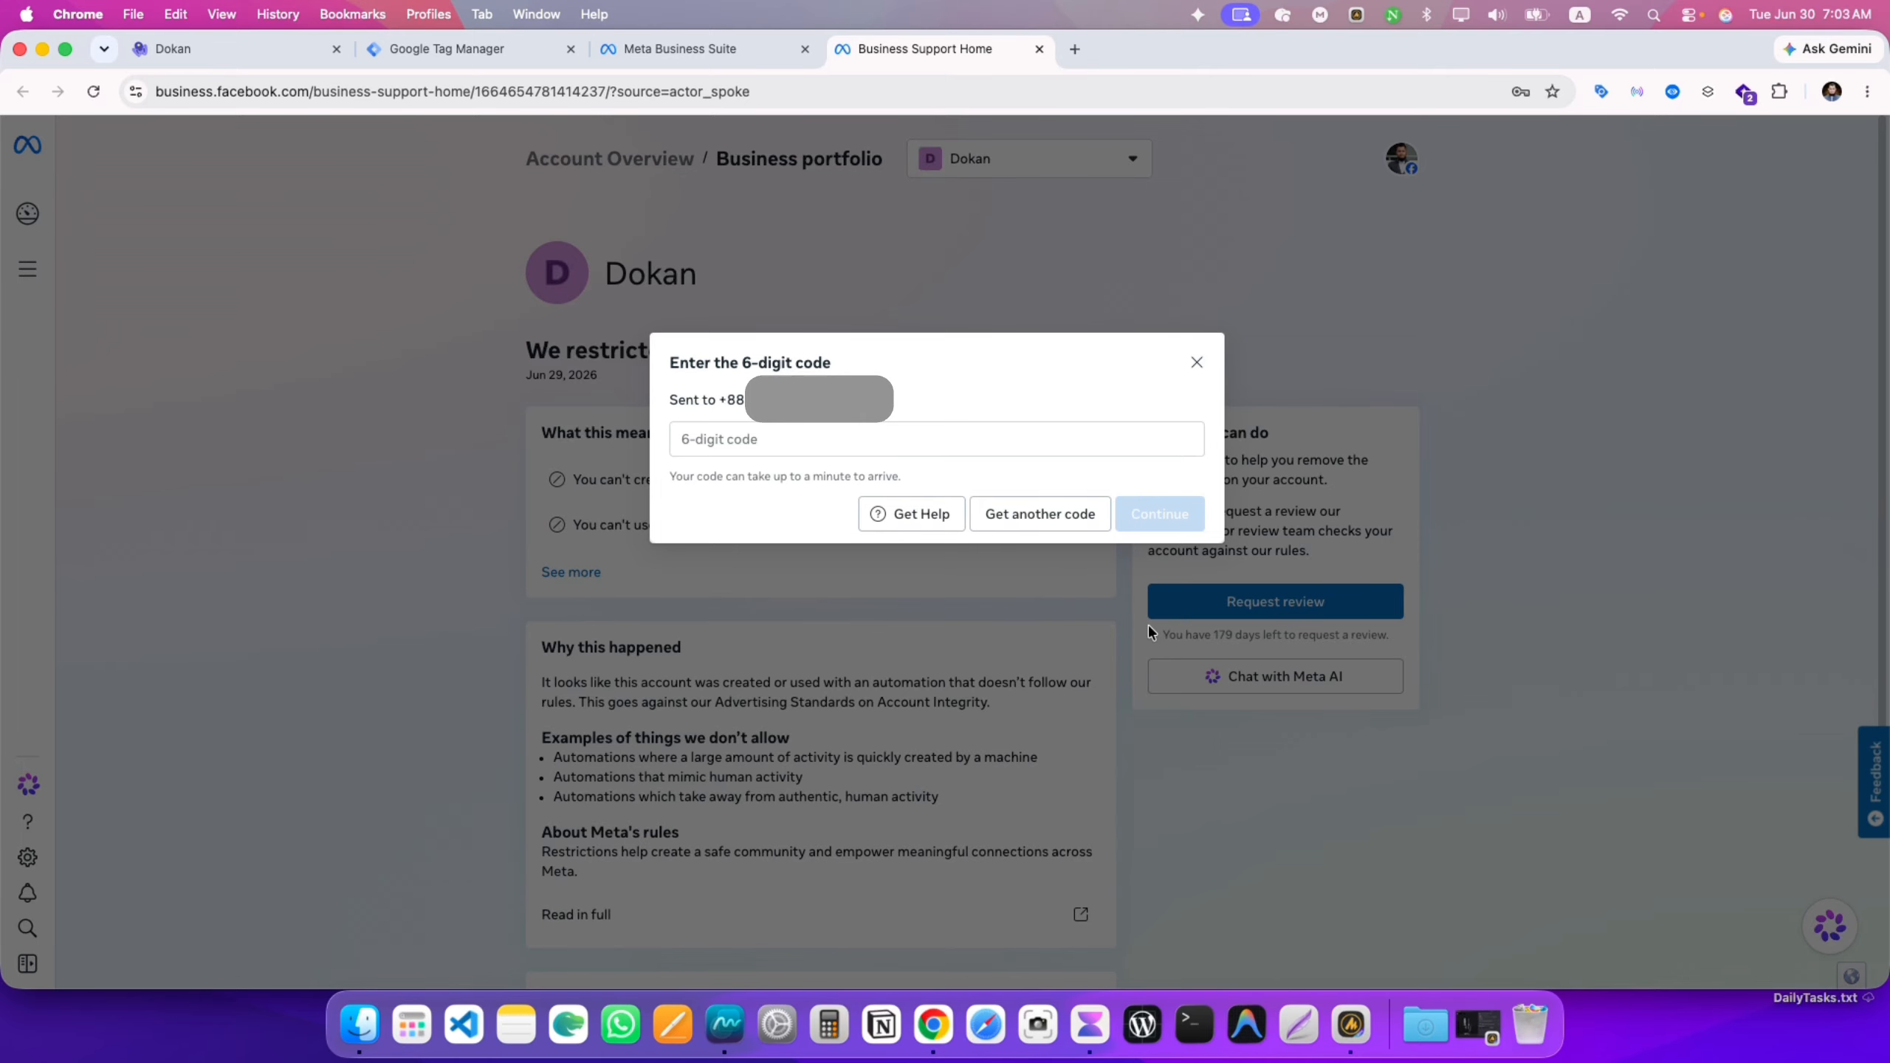
Enter the received 6-digit verification code and continue.
{"action": "left_click", "coordinate": [1021, 439]}
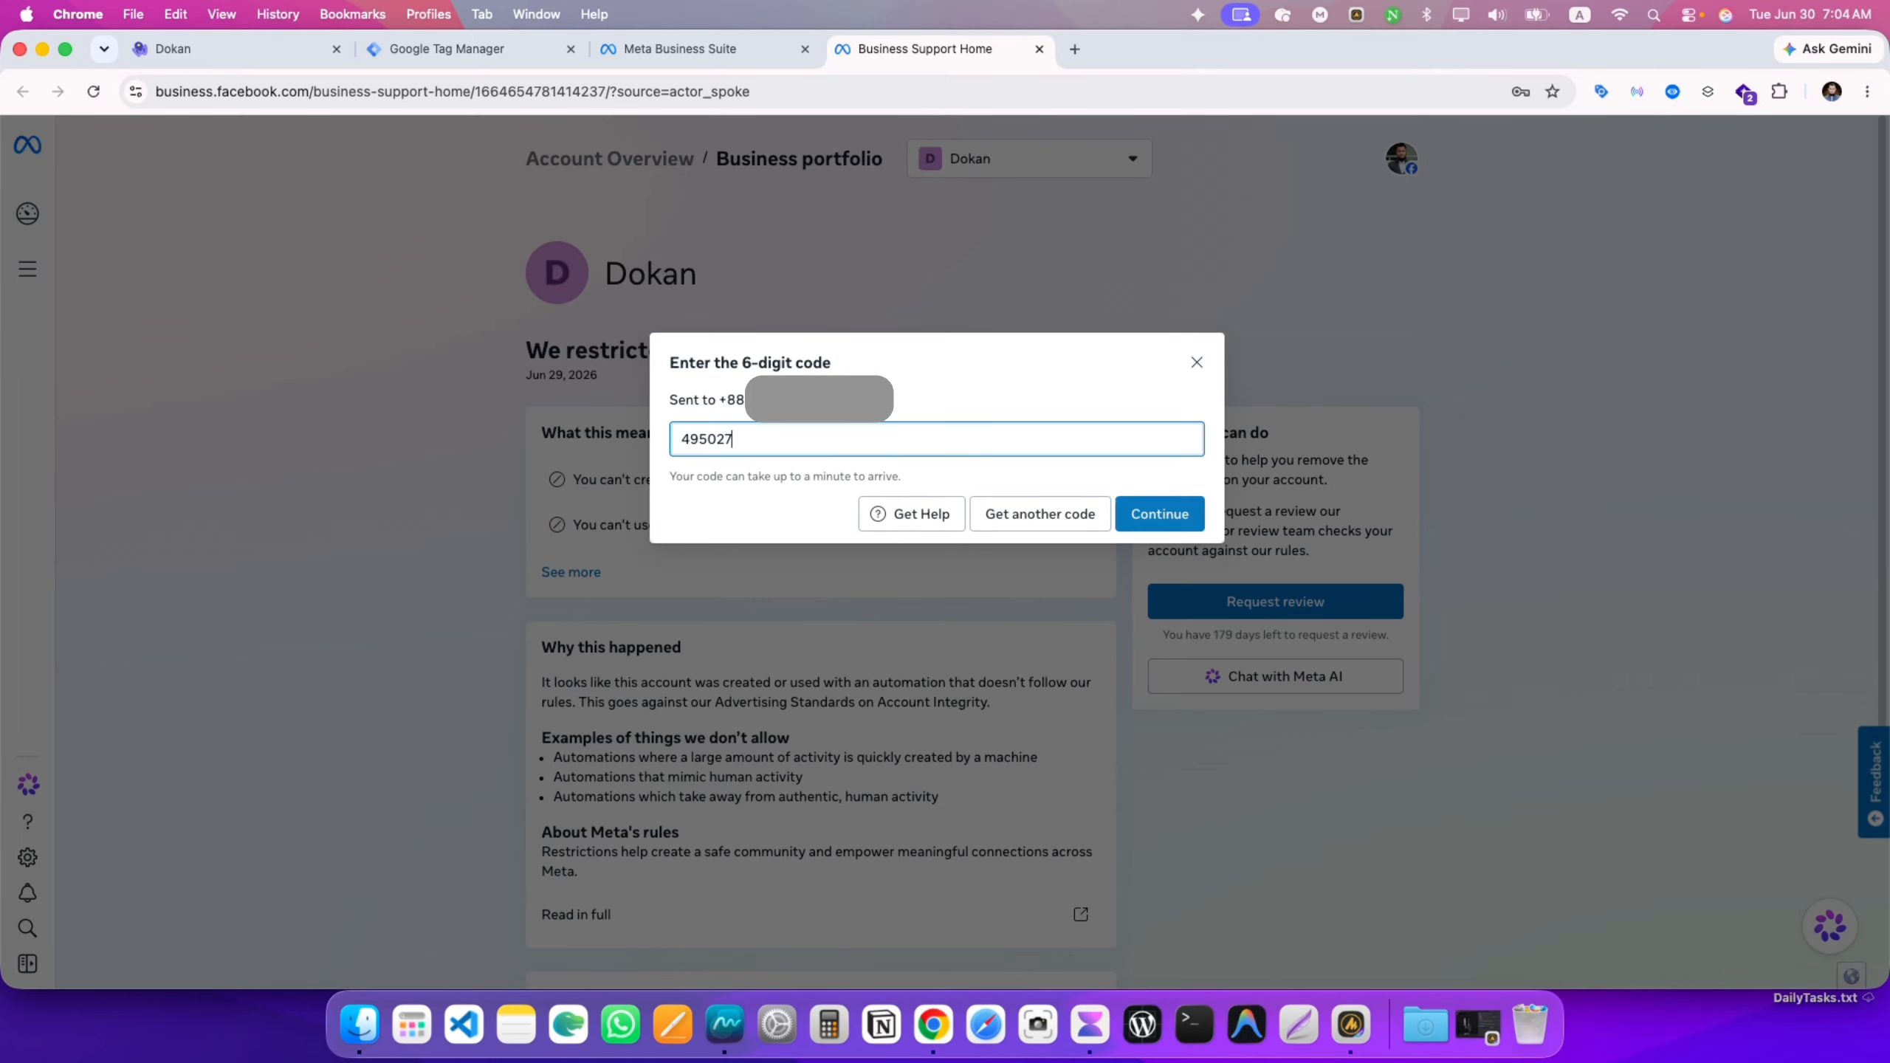
{"action": "left_click", "coordinate": [1162, 521]}
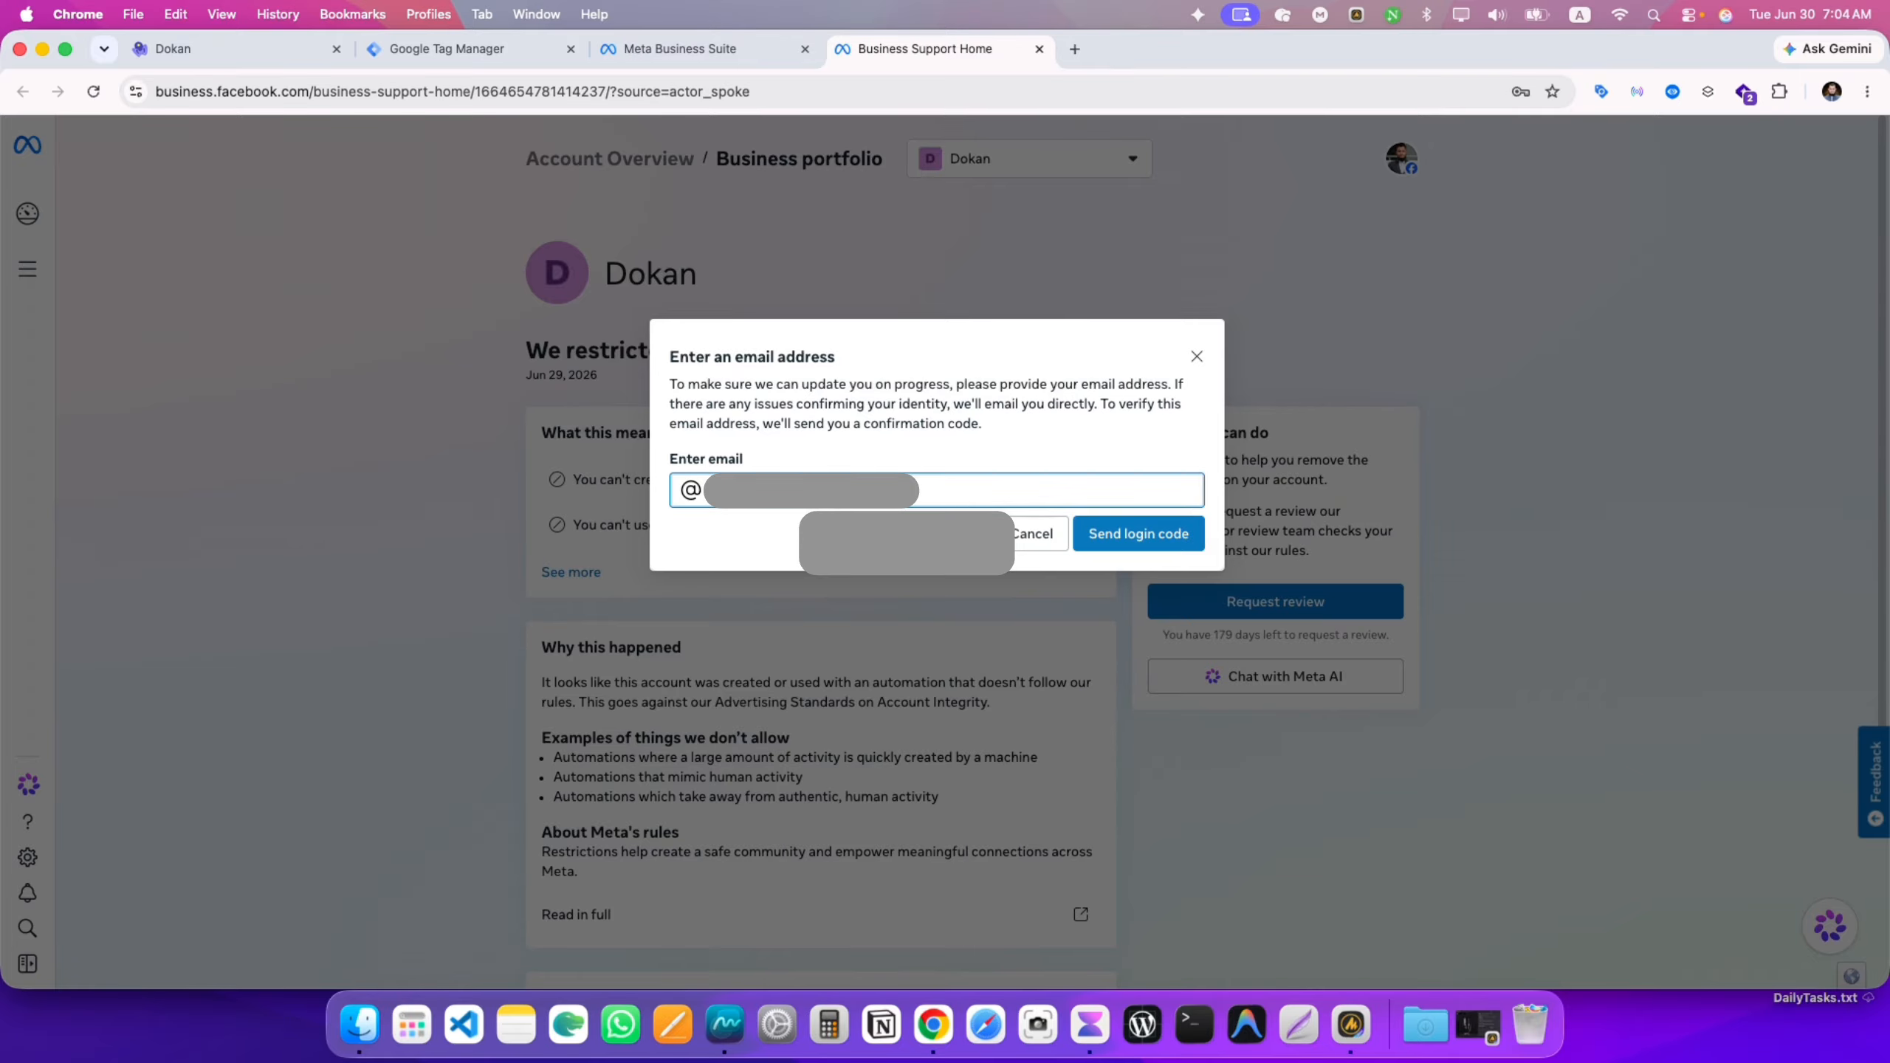
Send the email login code and submit the uploaded ID photo for review.
{"action": "left_click", "coordinate": [1124, 547]}
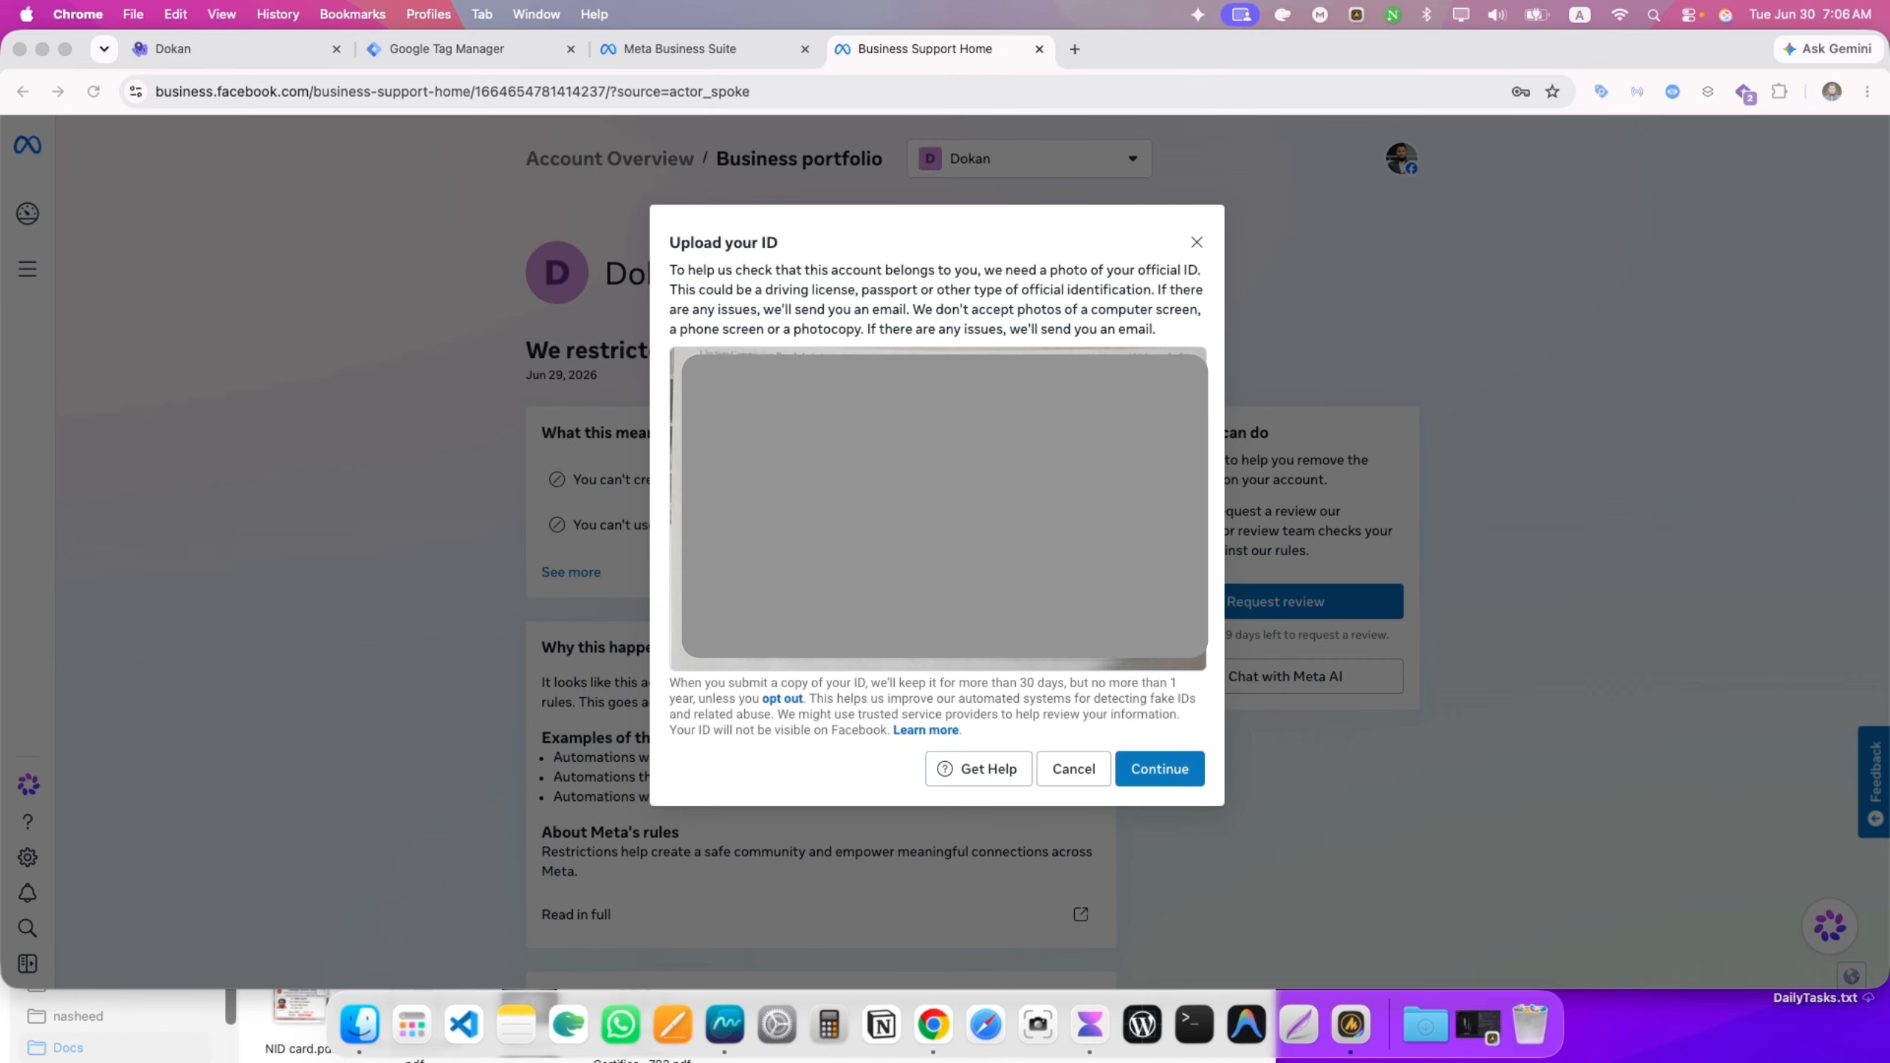
{"action": "left_click", "coordinate": [1163, 778]}
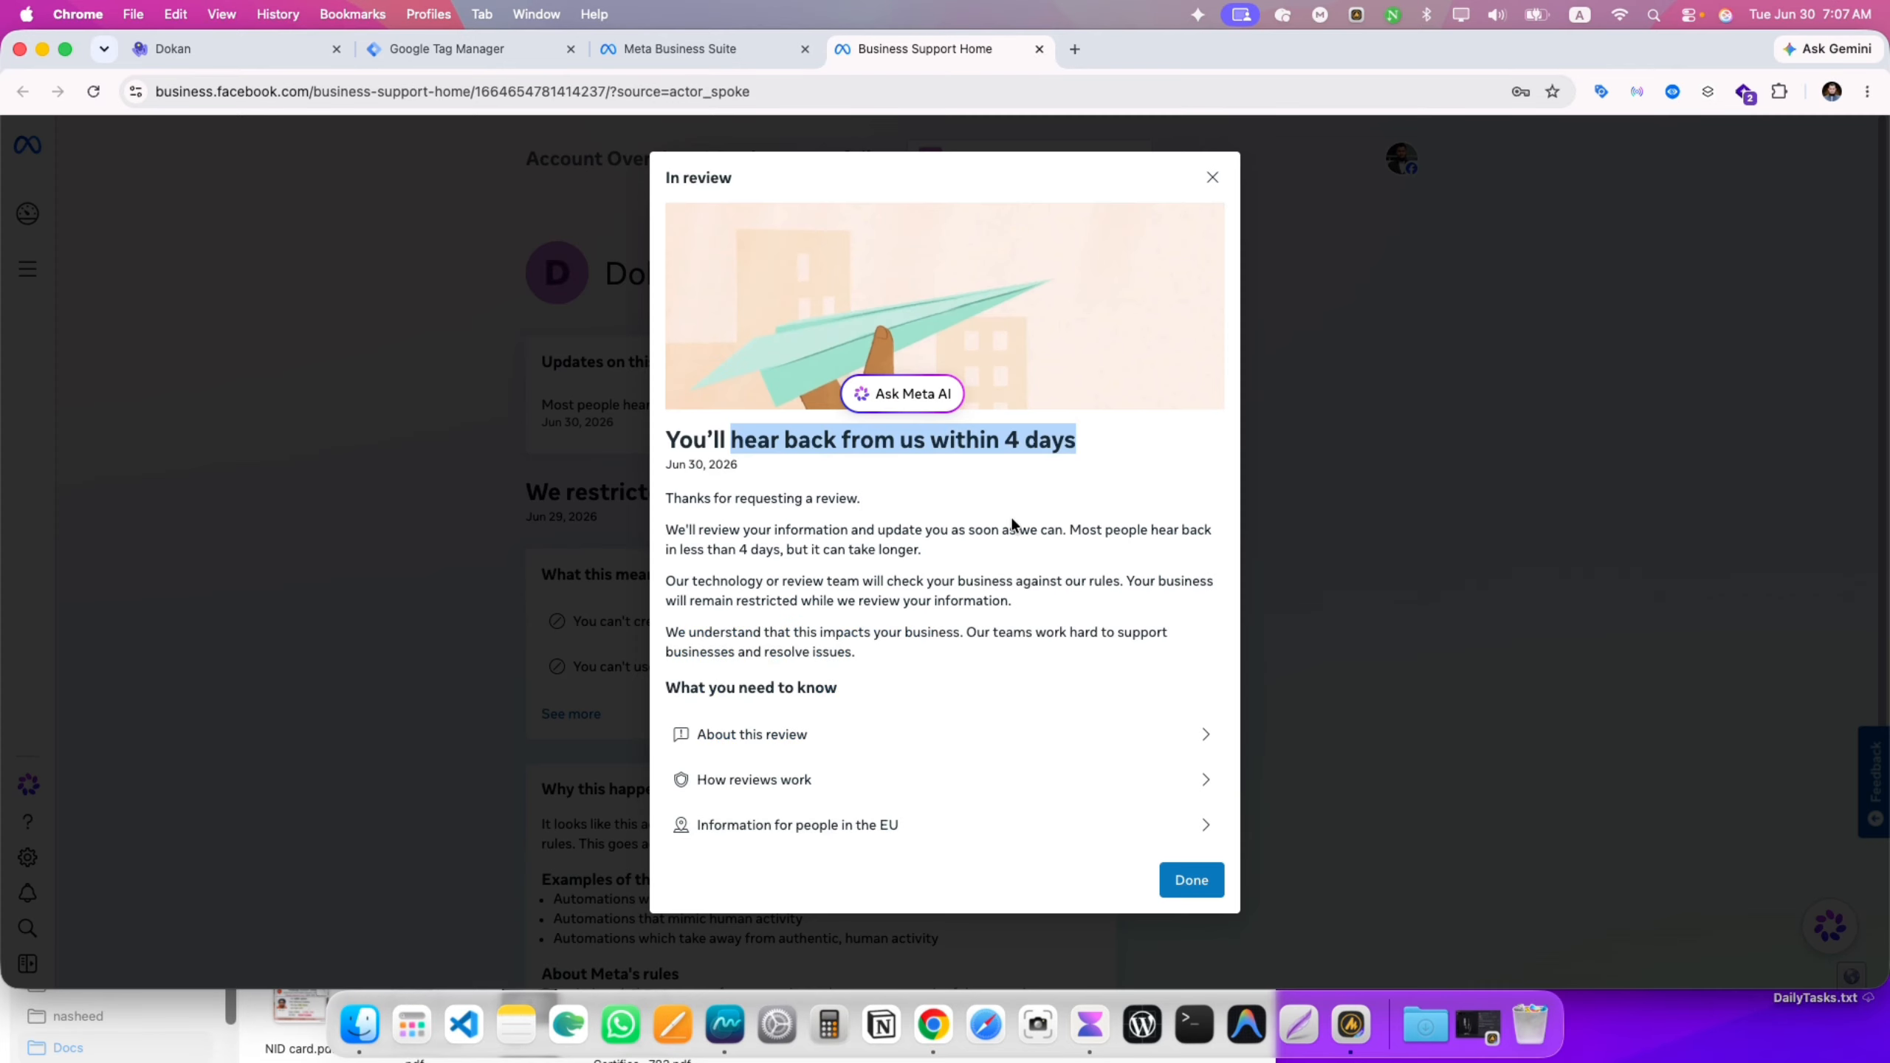
{"action": "left_click", "coordinate": [897, 516]}
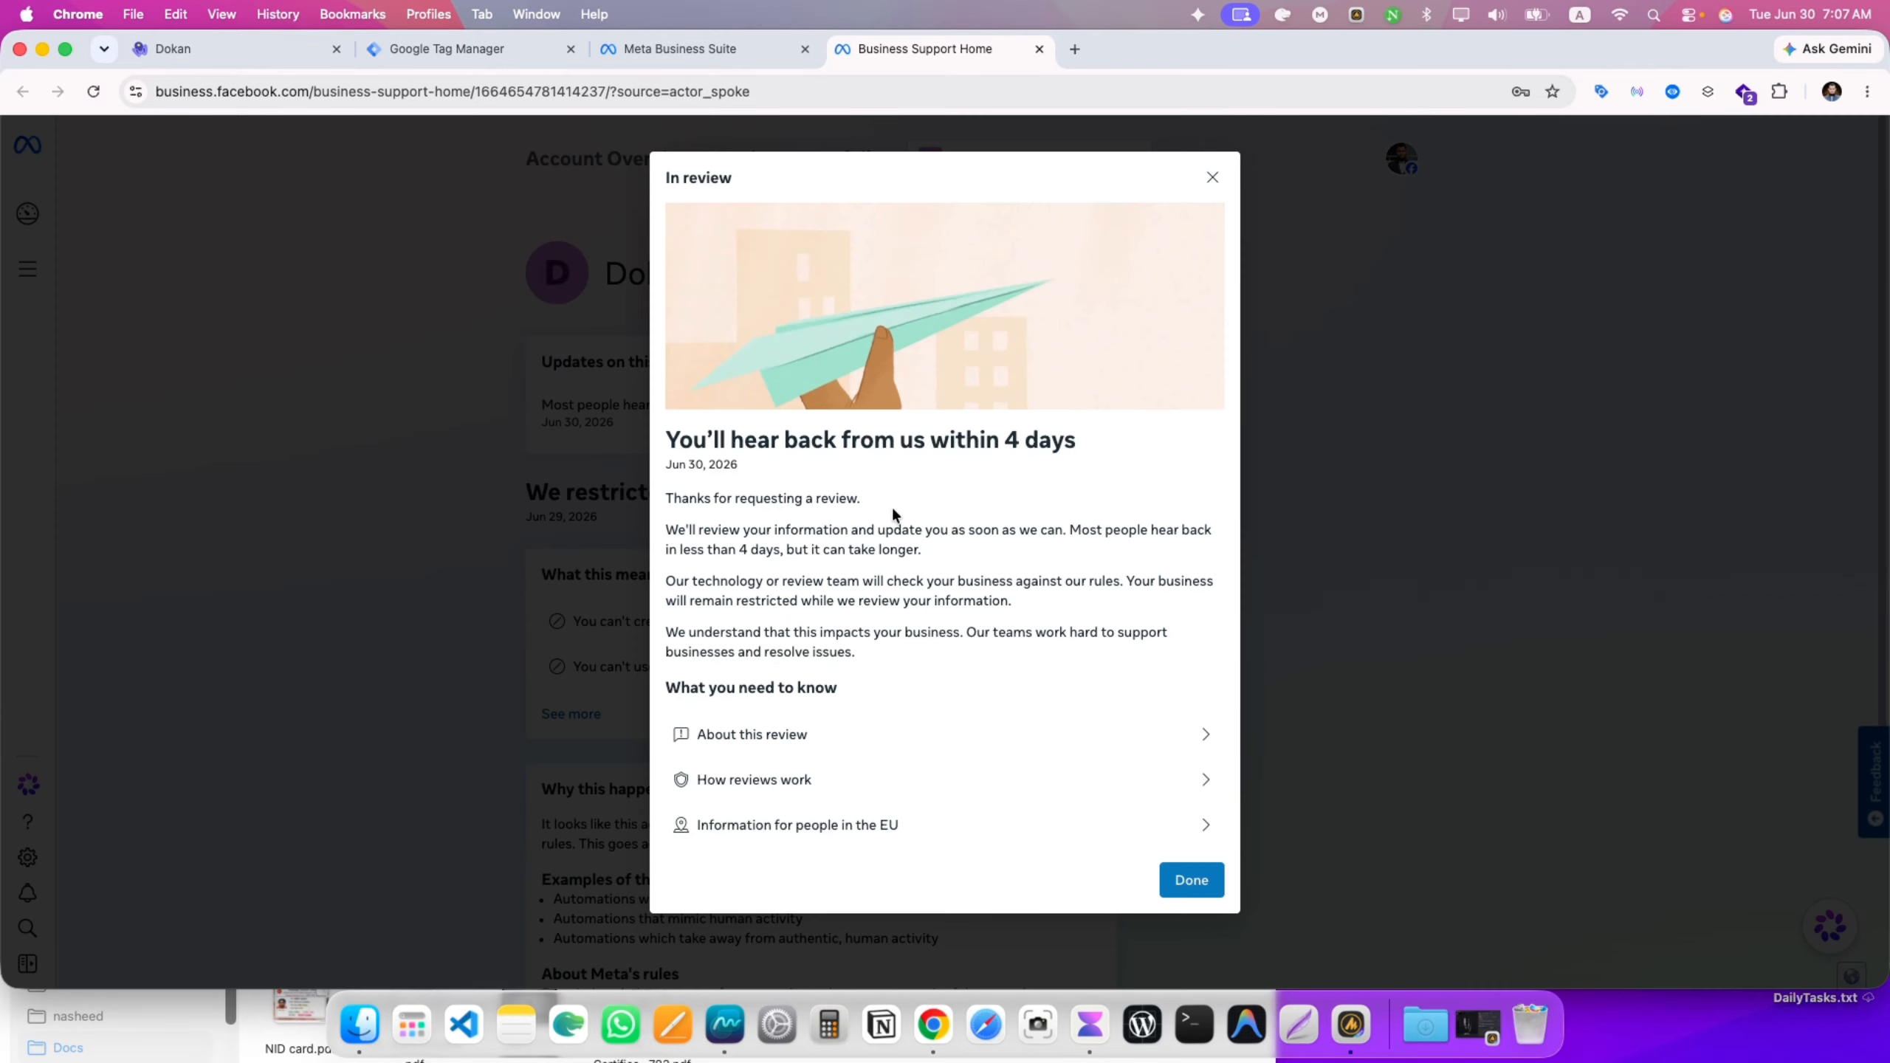
Read the In review message about a reply within 4 days and close it.
{"action": "left_click_drag", "start_coordinate": [784, 499], "coordinate": [824, 634]}
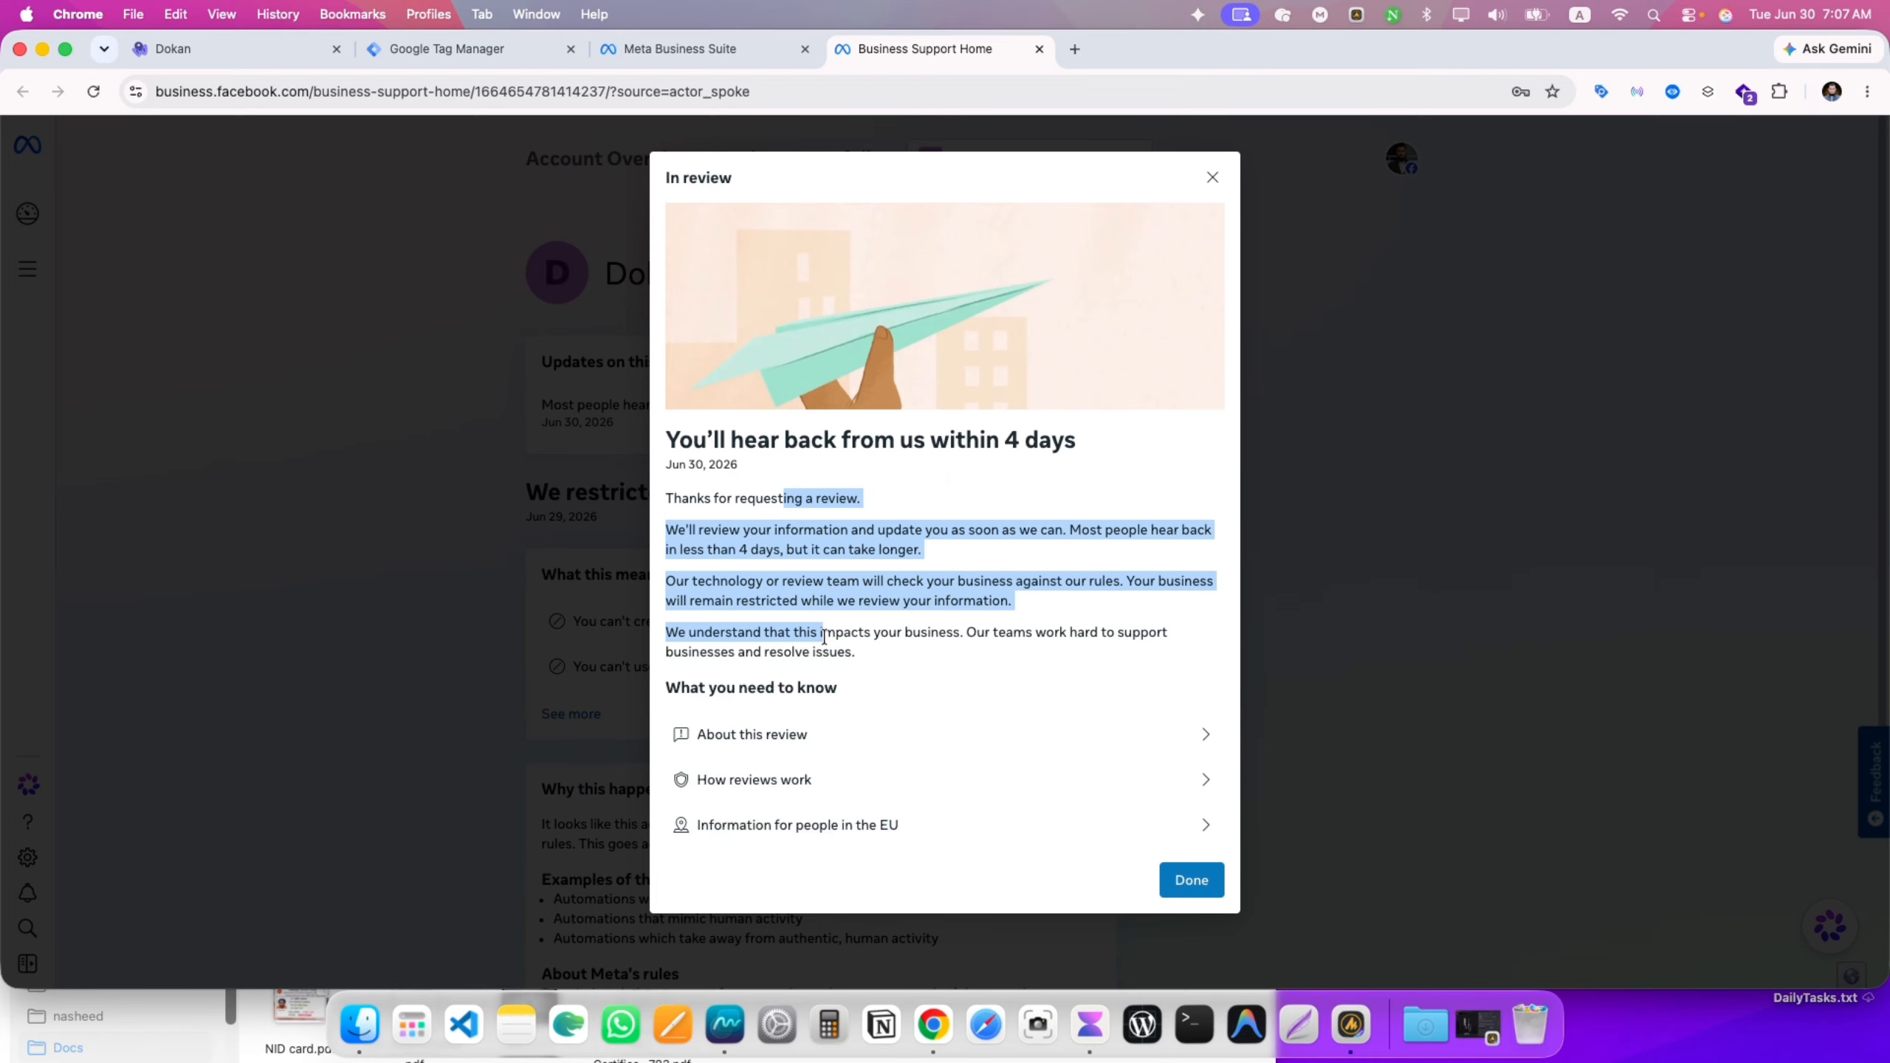
{"action": "left_click", "coordinate": [946, 600]}
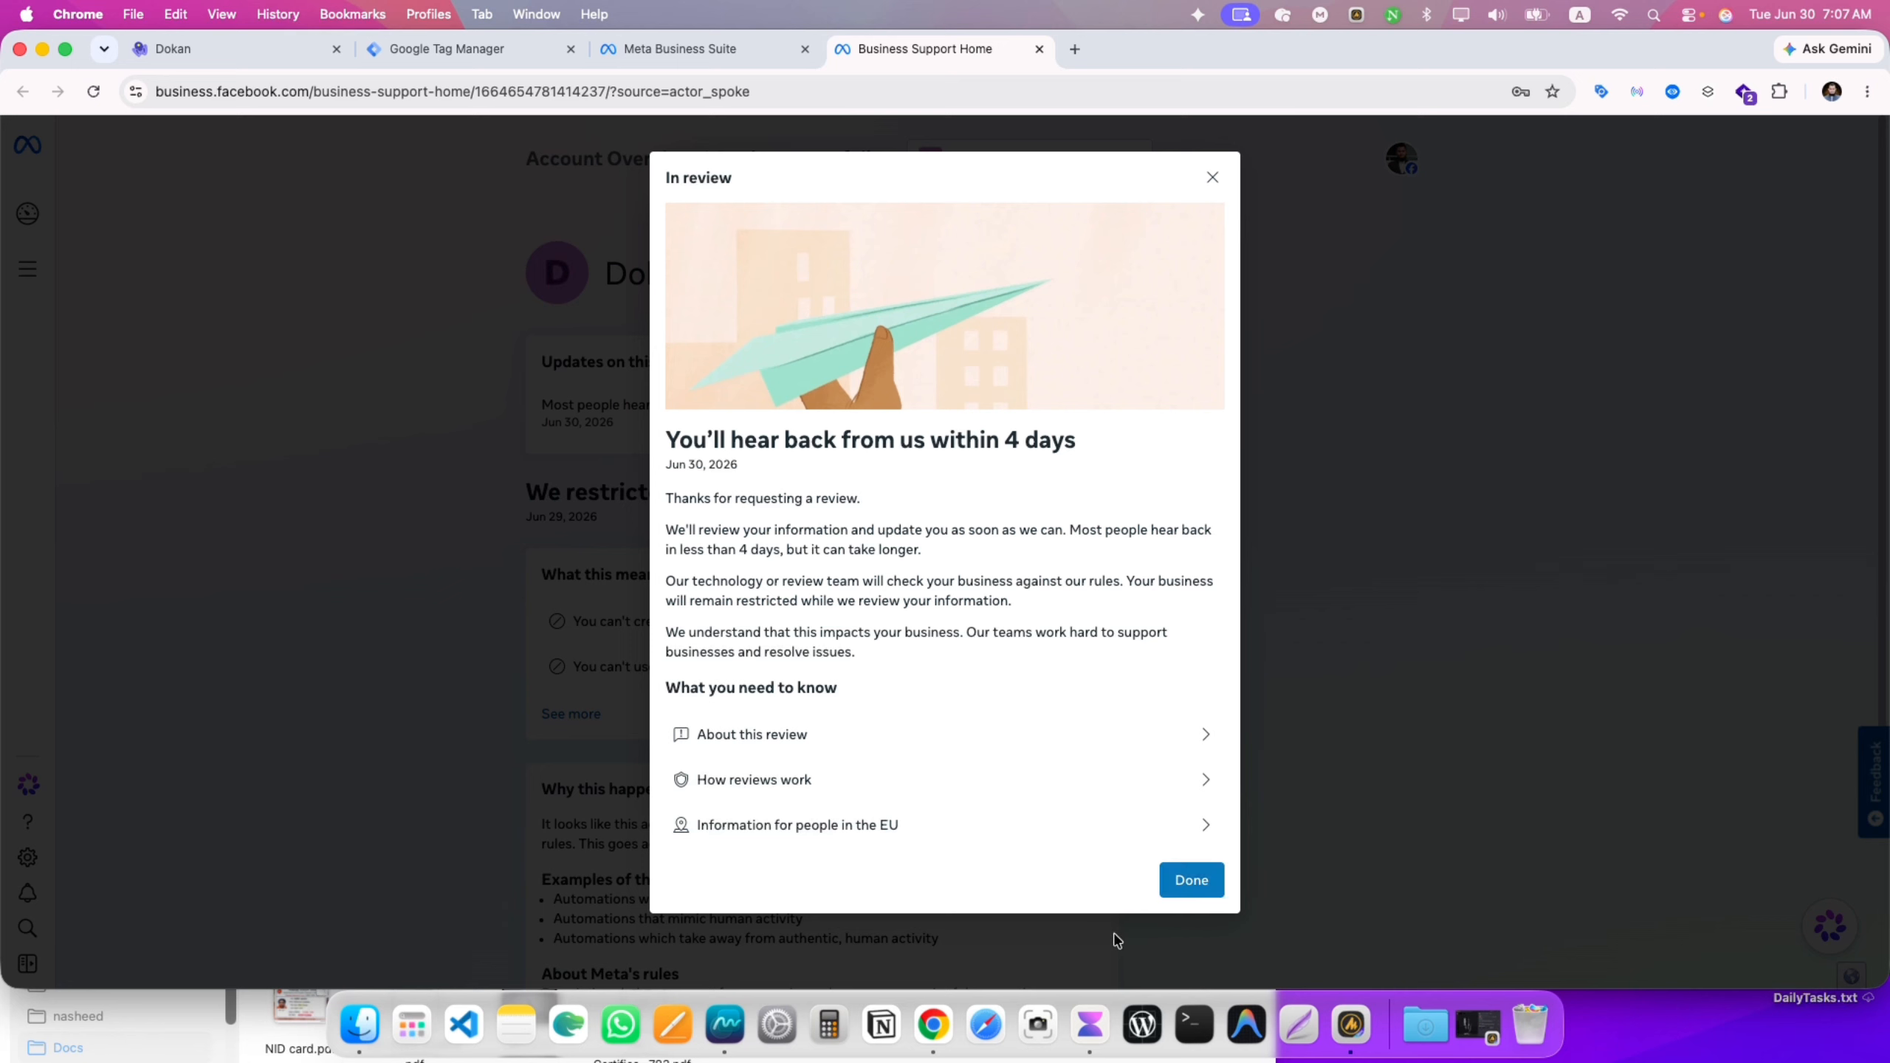
{"action": "left_click", "coordinate": [1194, 882]}
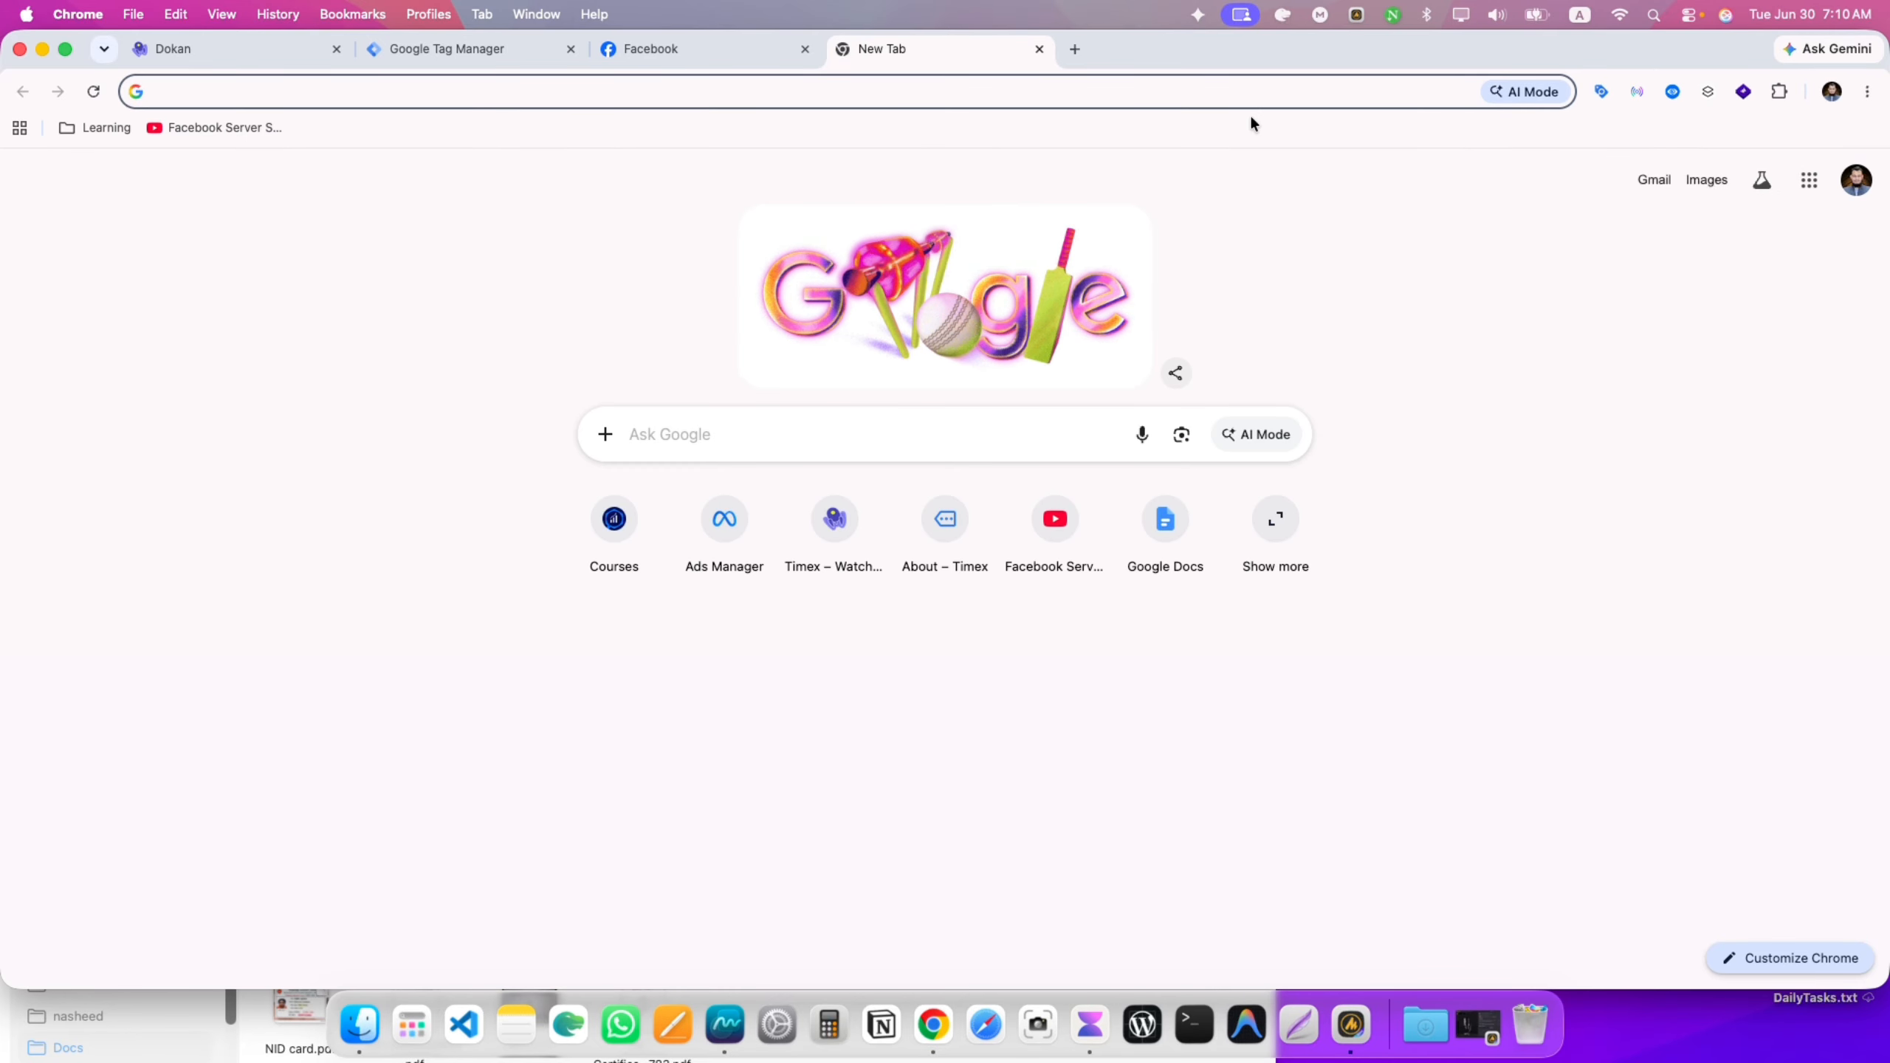
Go from the Facebook tab's menu to Ads Manager and list the ad accounts.
{"action": "left_click", "coordinate": [696, 43]}
{"action": "left_click", "coordinate": [1750, 154]}
{"action": "scroll", "coordinate": [1556, 812], "scroll_direction": "down", "scroll_amount": 10}
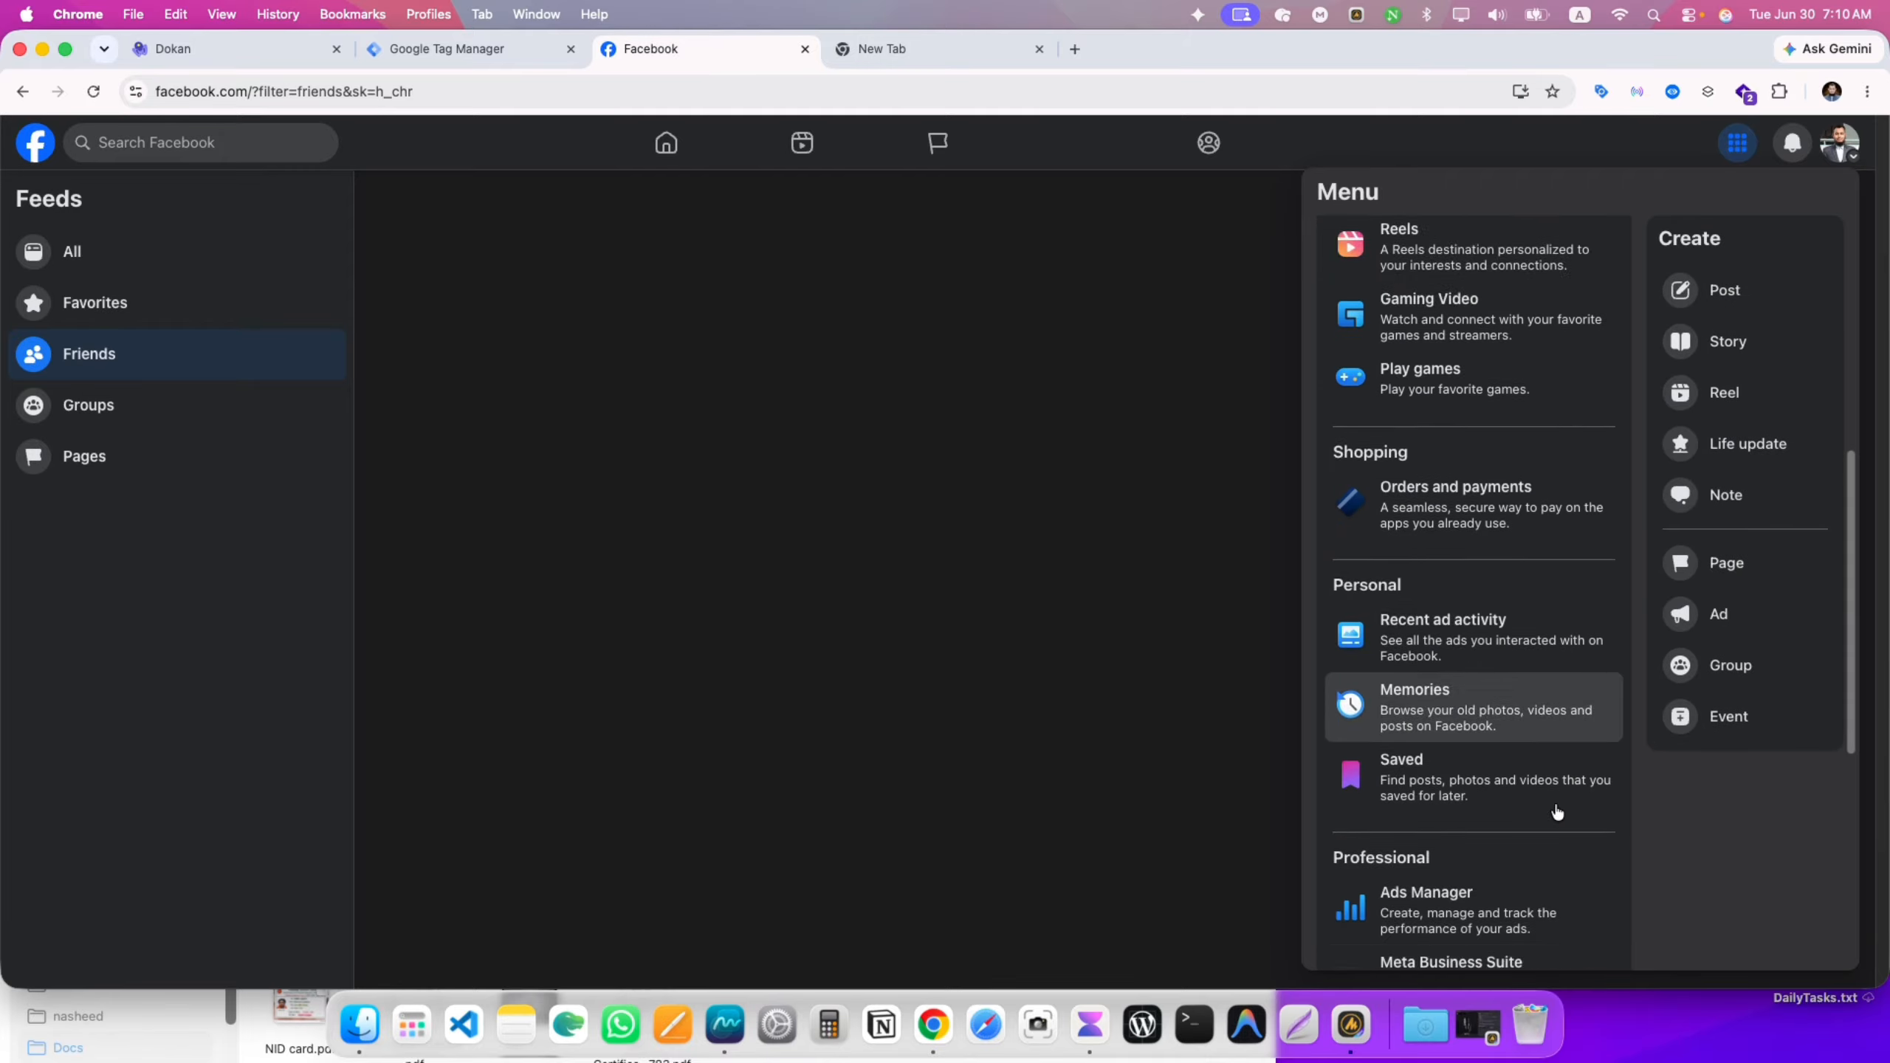
{"action": "left_click", "coordinate": [1460, 810]}
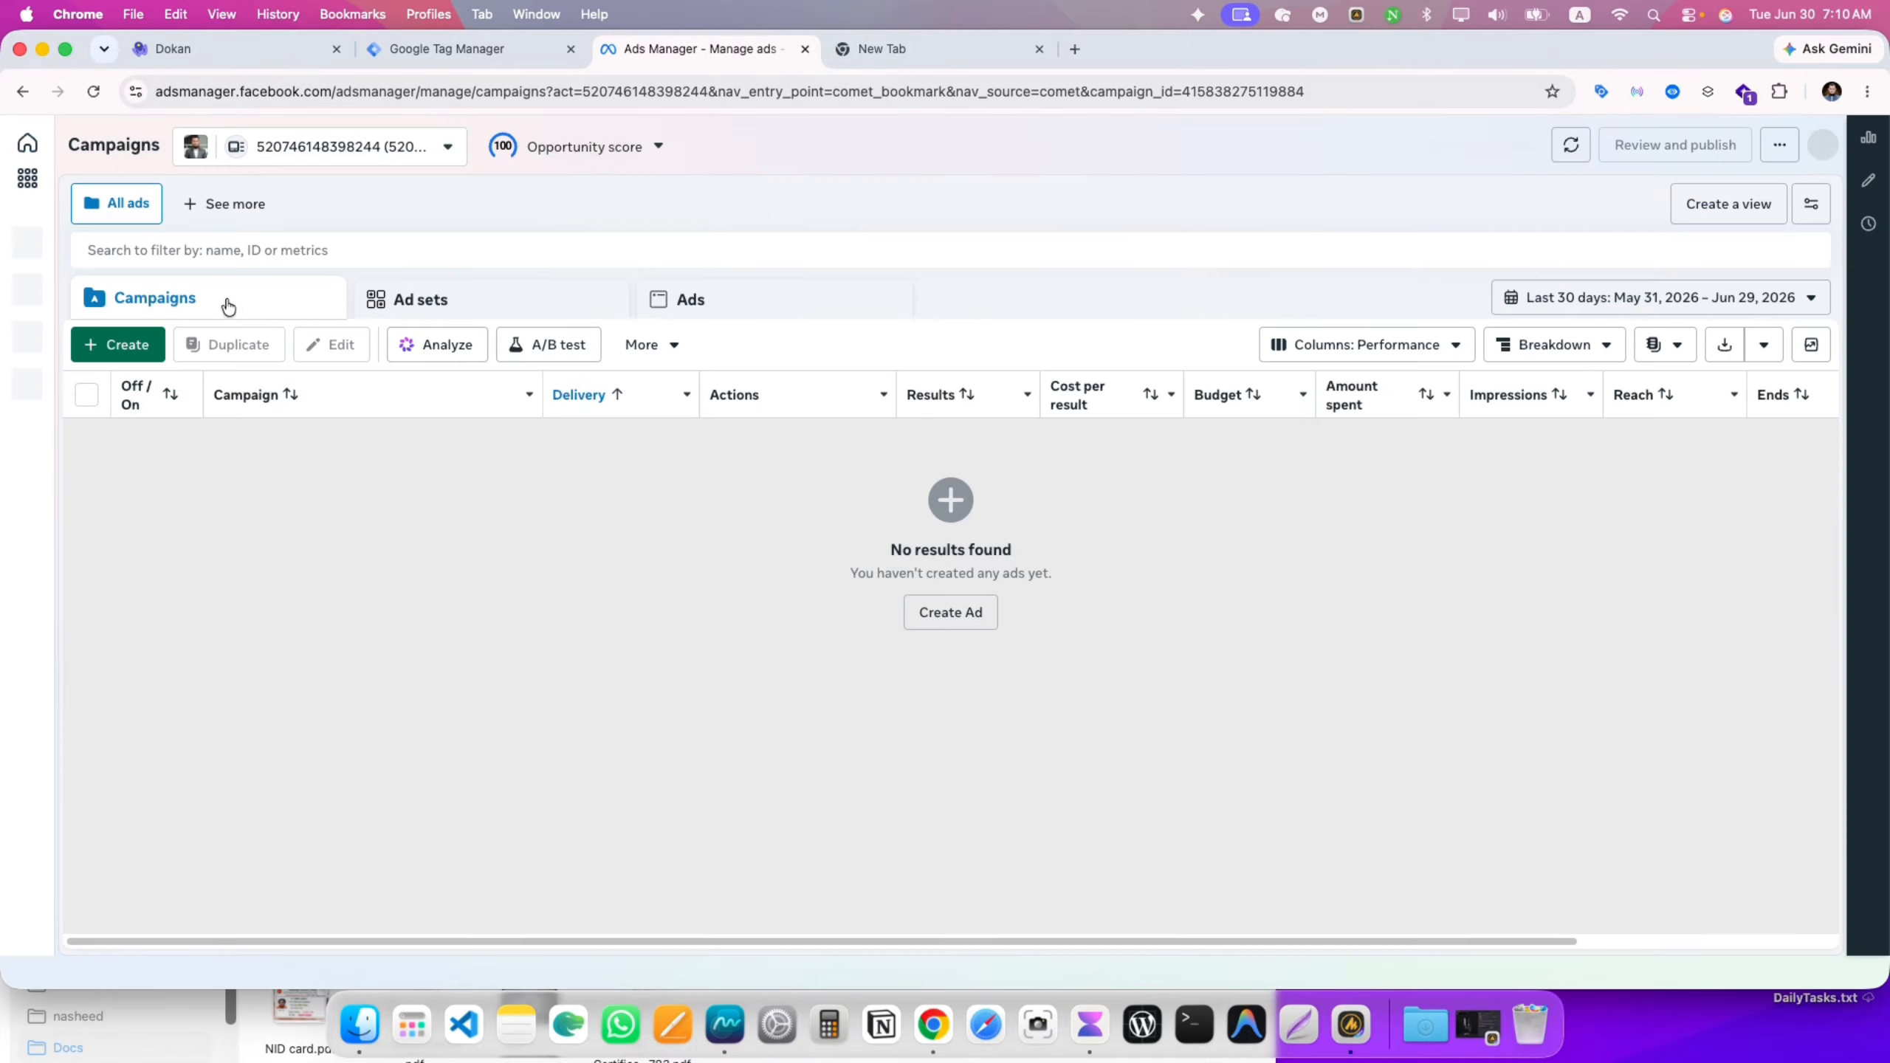
{"action": "left_click", "coordinate": [338, 155]}
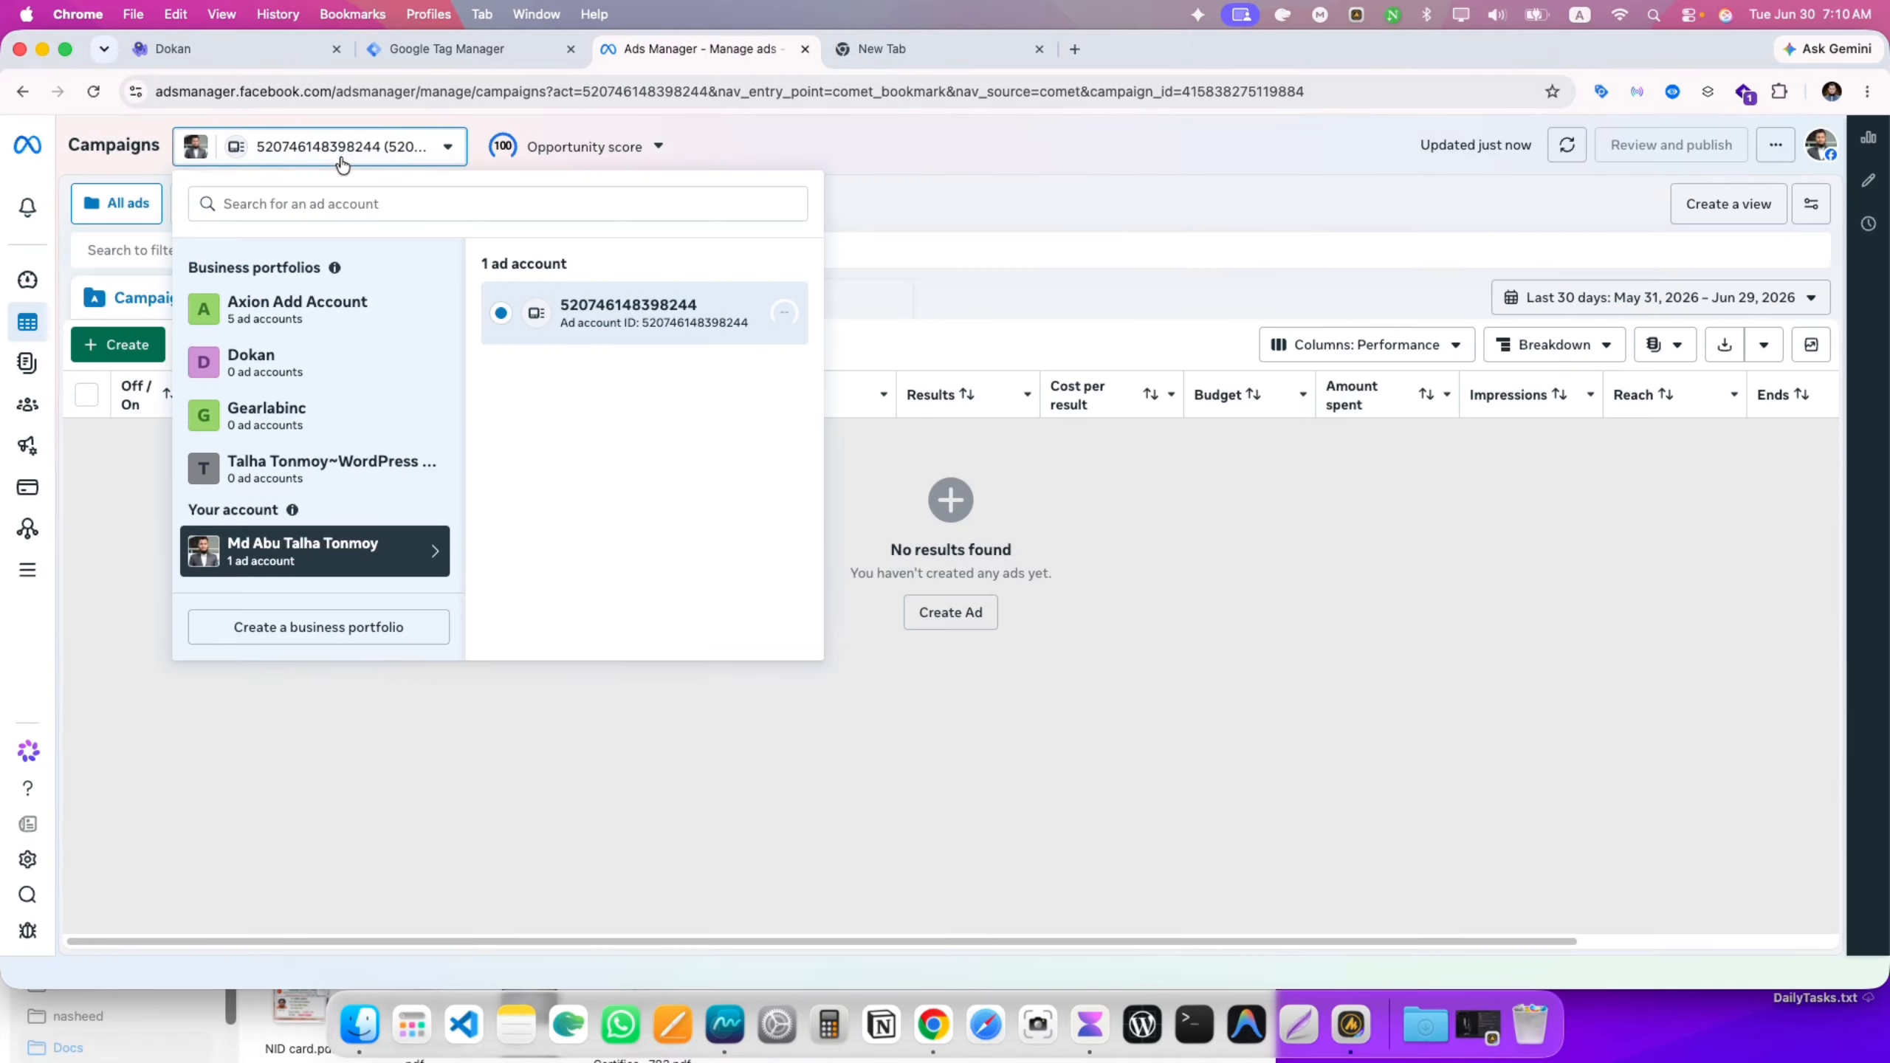
Switch Ads Manager to the Axion Ad Account under the Axion Add Account portfolio to view its three campaigns.
{"action": "mouse_move", "coordinate": [355, 319]}
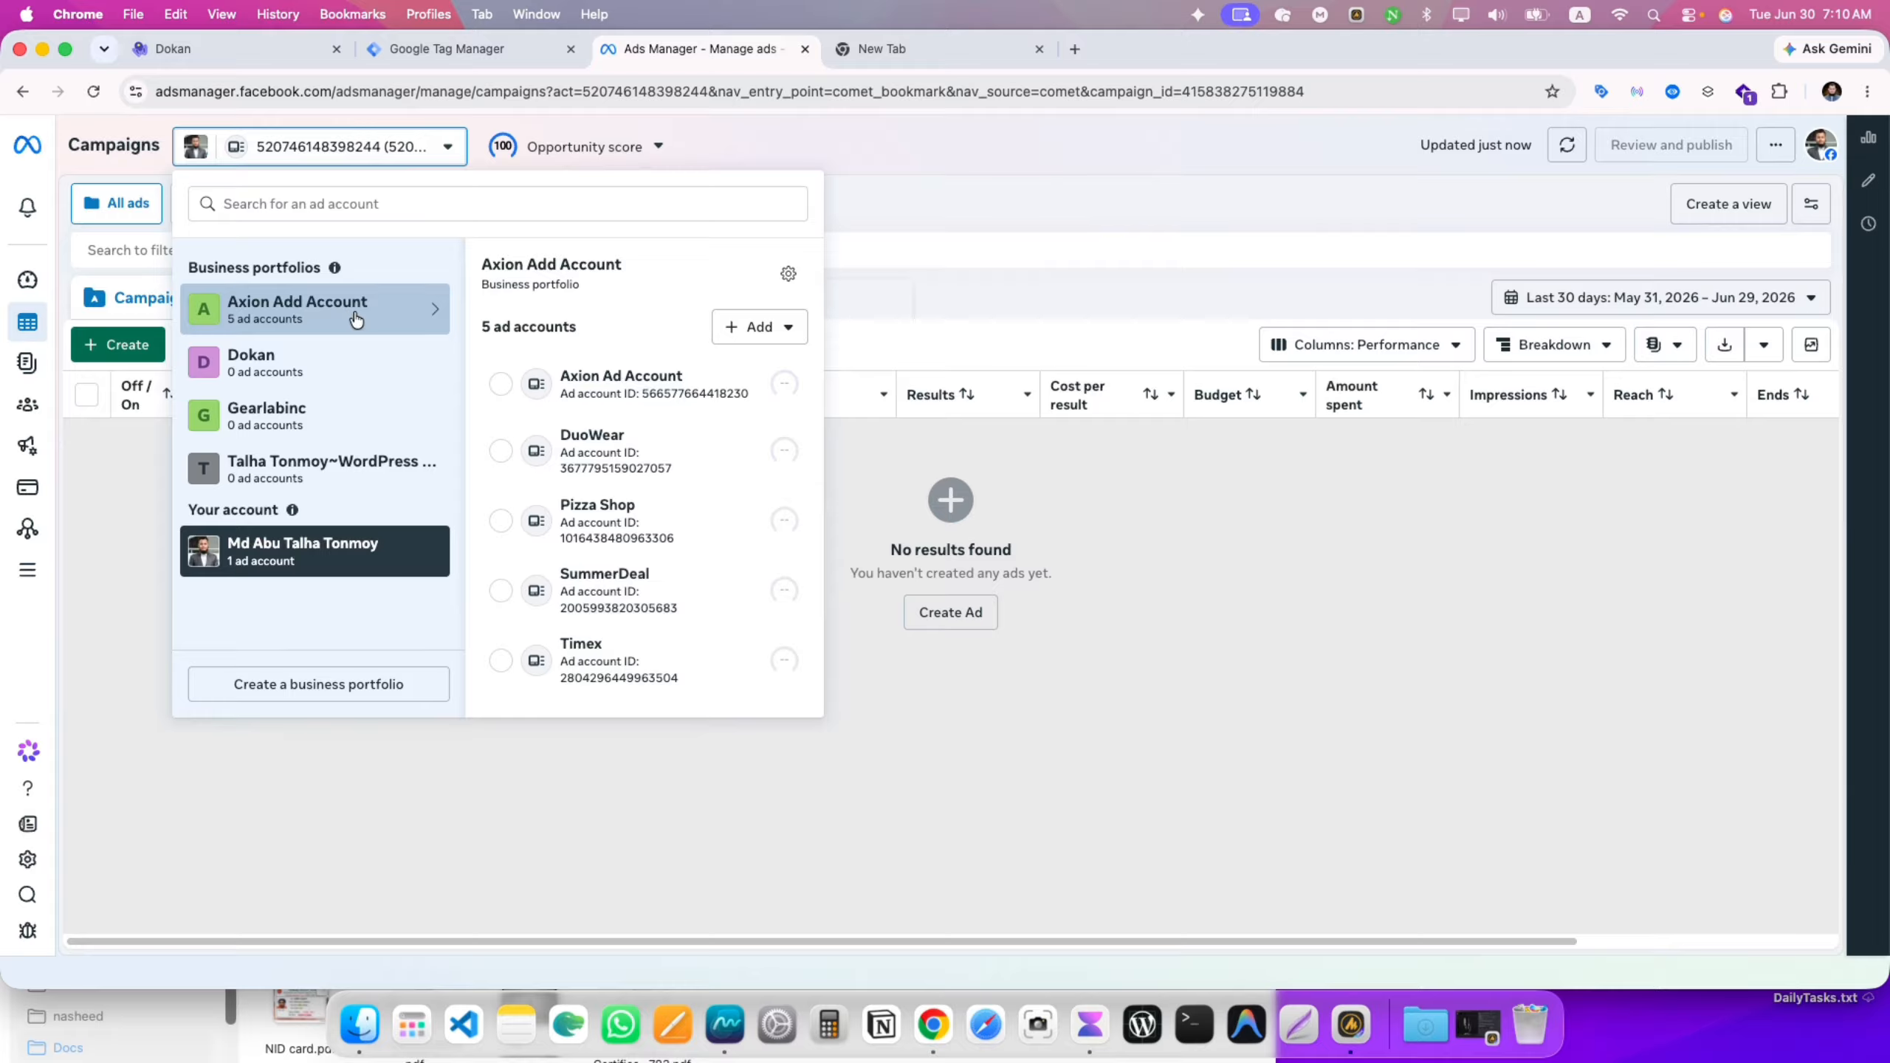
{"action": "left_click", "coordinate": [625, 387]}
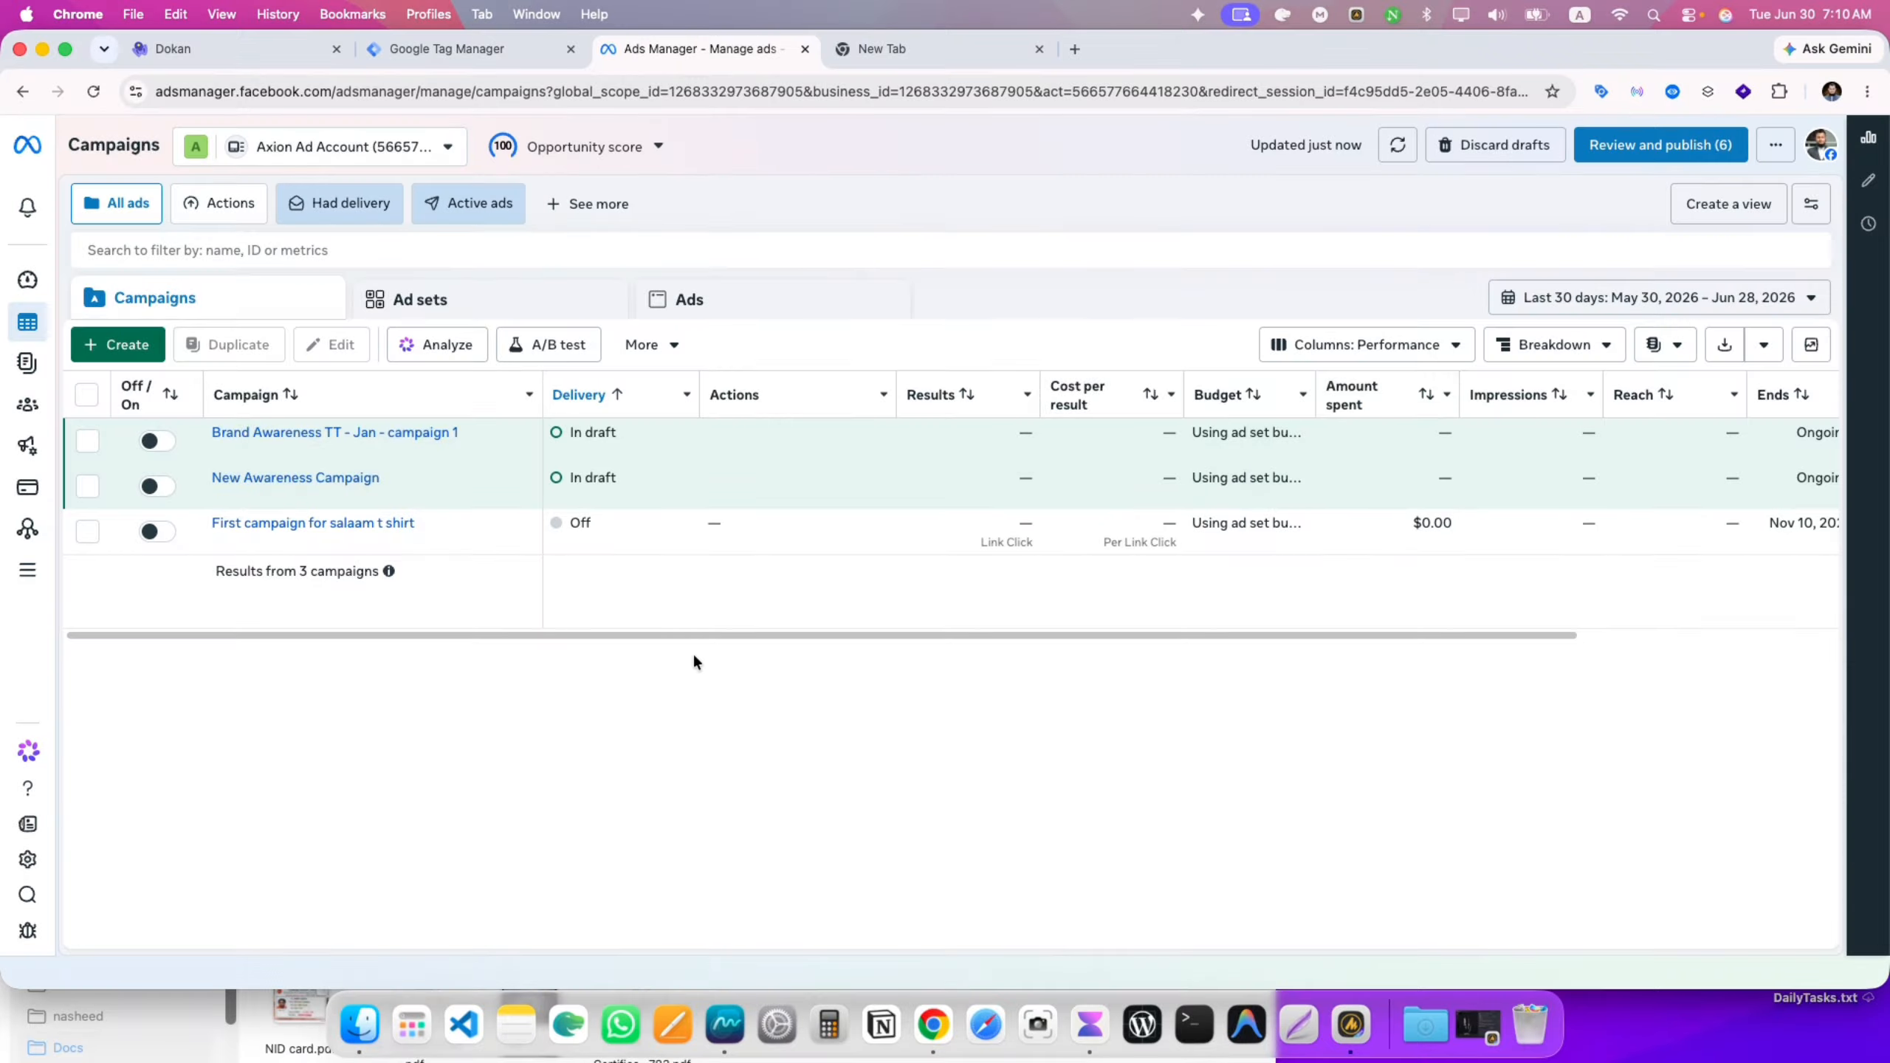
{"action": "mouse_move", "coordinate": [387, 587]}
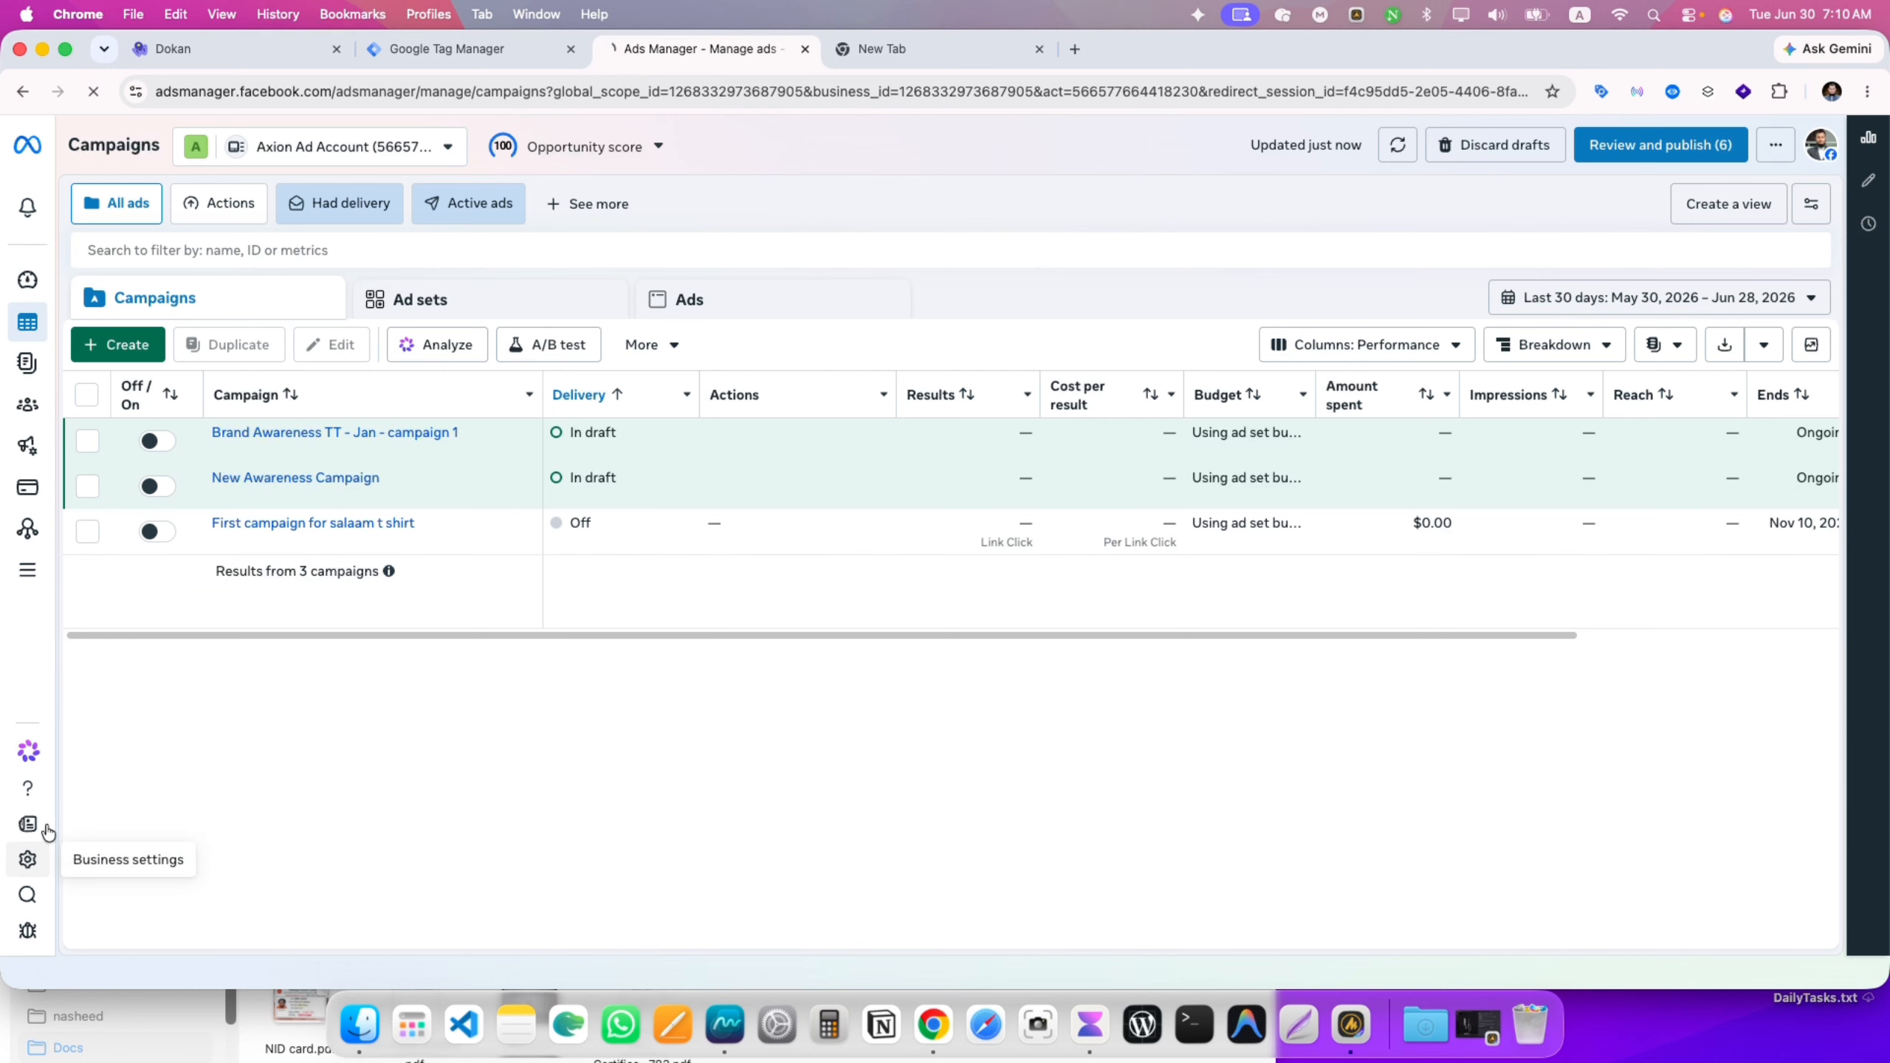
Go to Business settings > Data Sources > Datasets & pixels for Axion Add Account.
{"action": "left_click", "coordinate": [28, 859]}
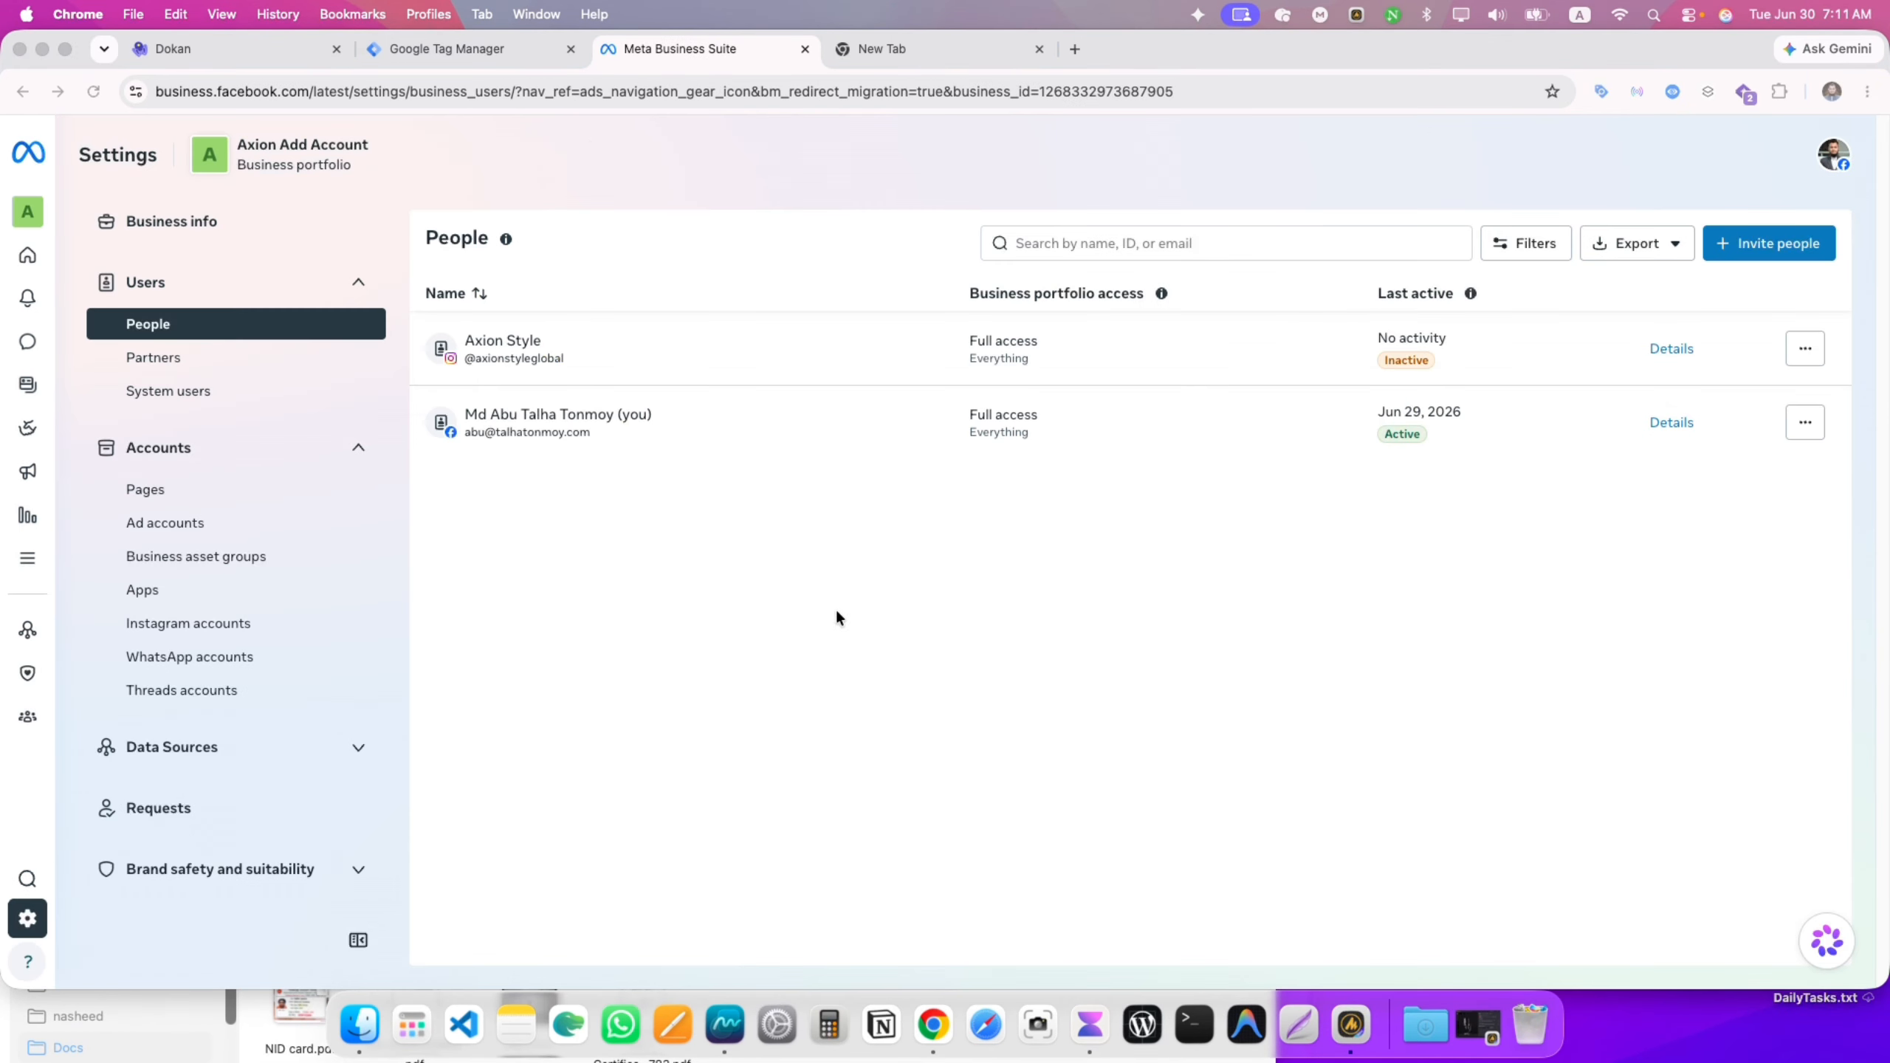
{"action": "left_click", "coordinate": [184, 530]}
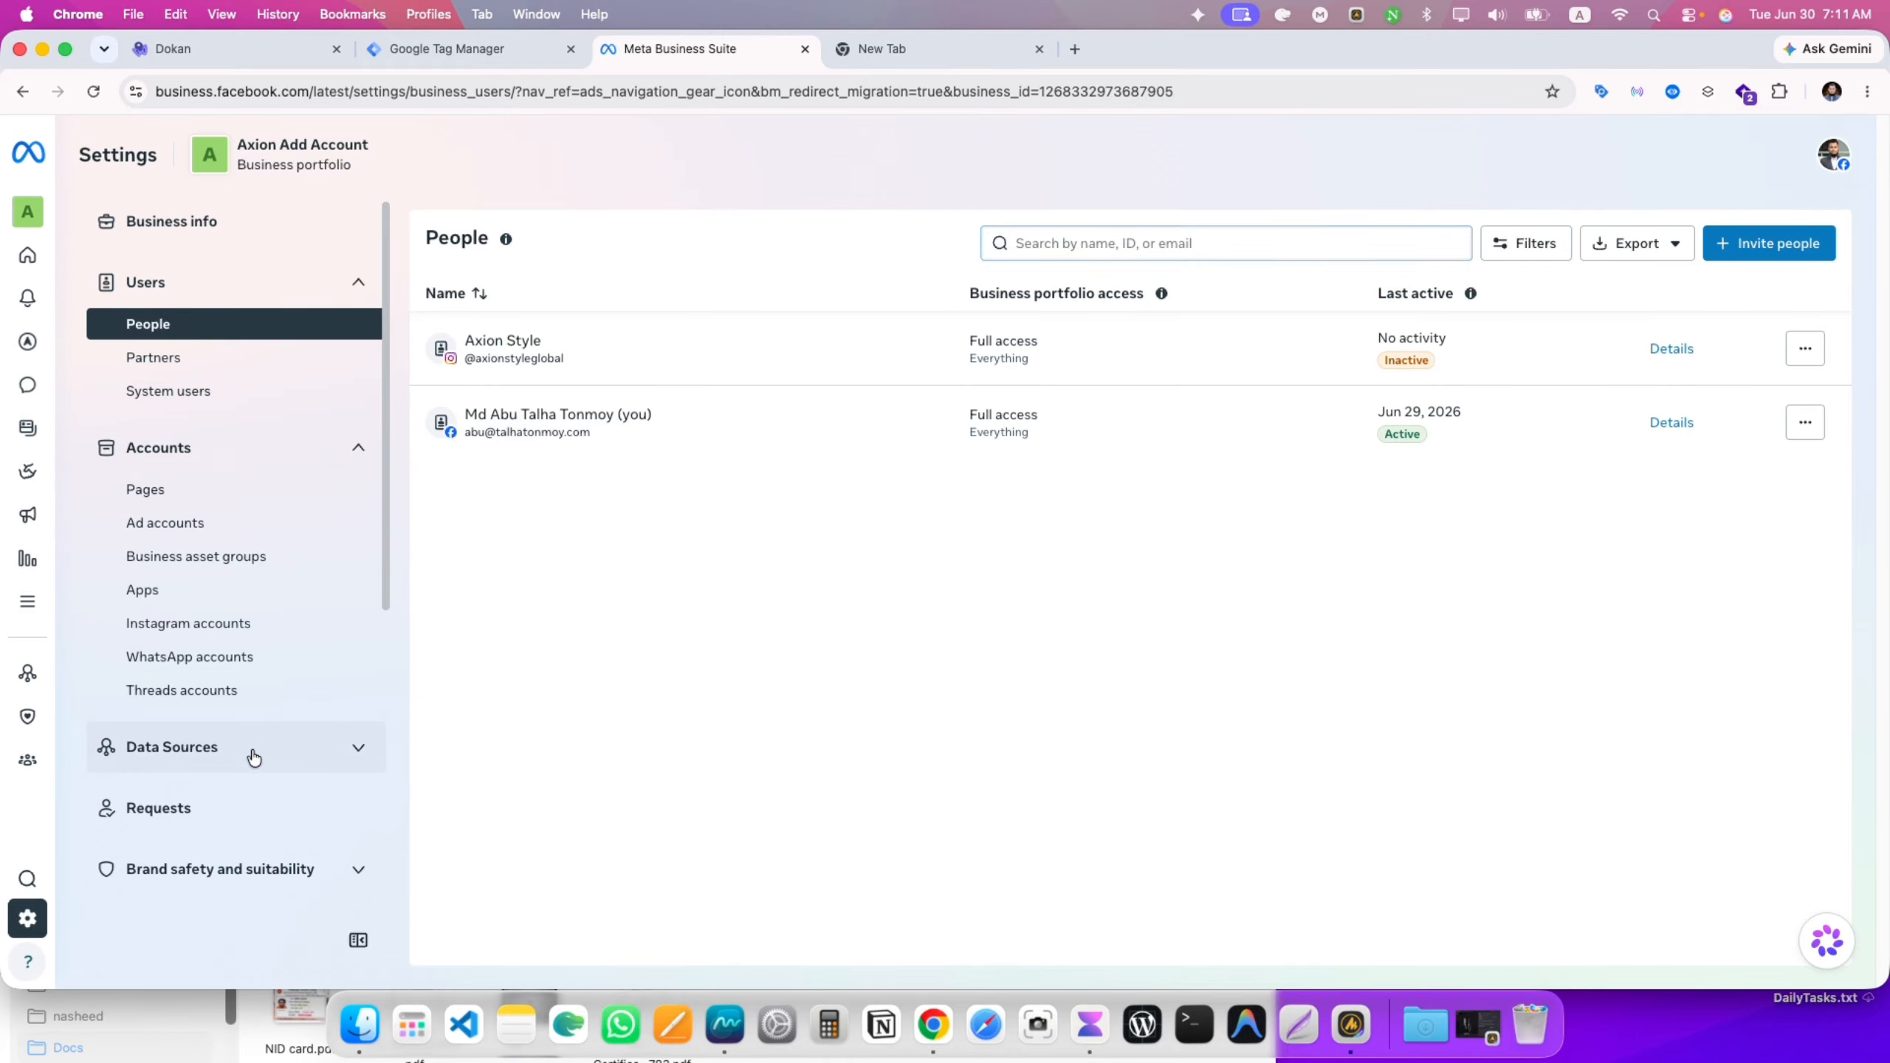
{"action": "left_click", "coordinate": [283, 756]}
{"action": "scroll", "coordinate": [283, 733], "scroll_direction": "down", "scroll_amount": 3}
{"action": "left_click", "coordinate": [206, 652]}
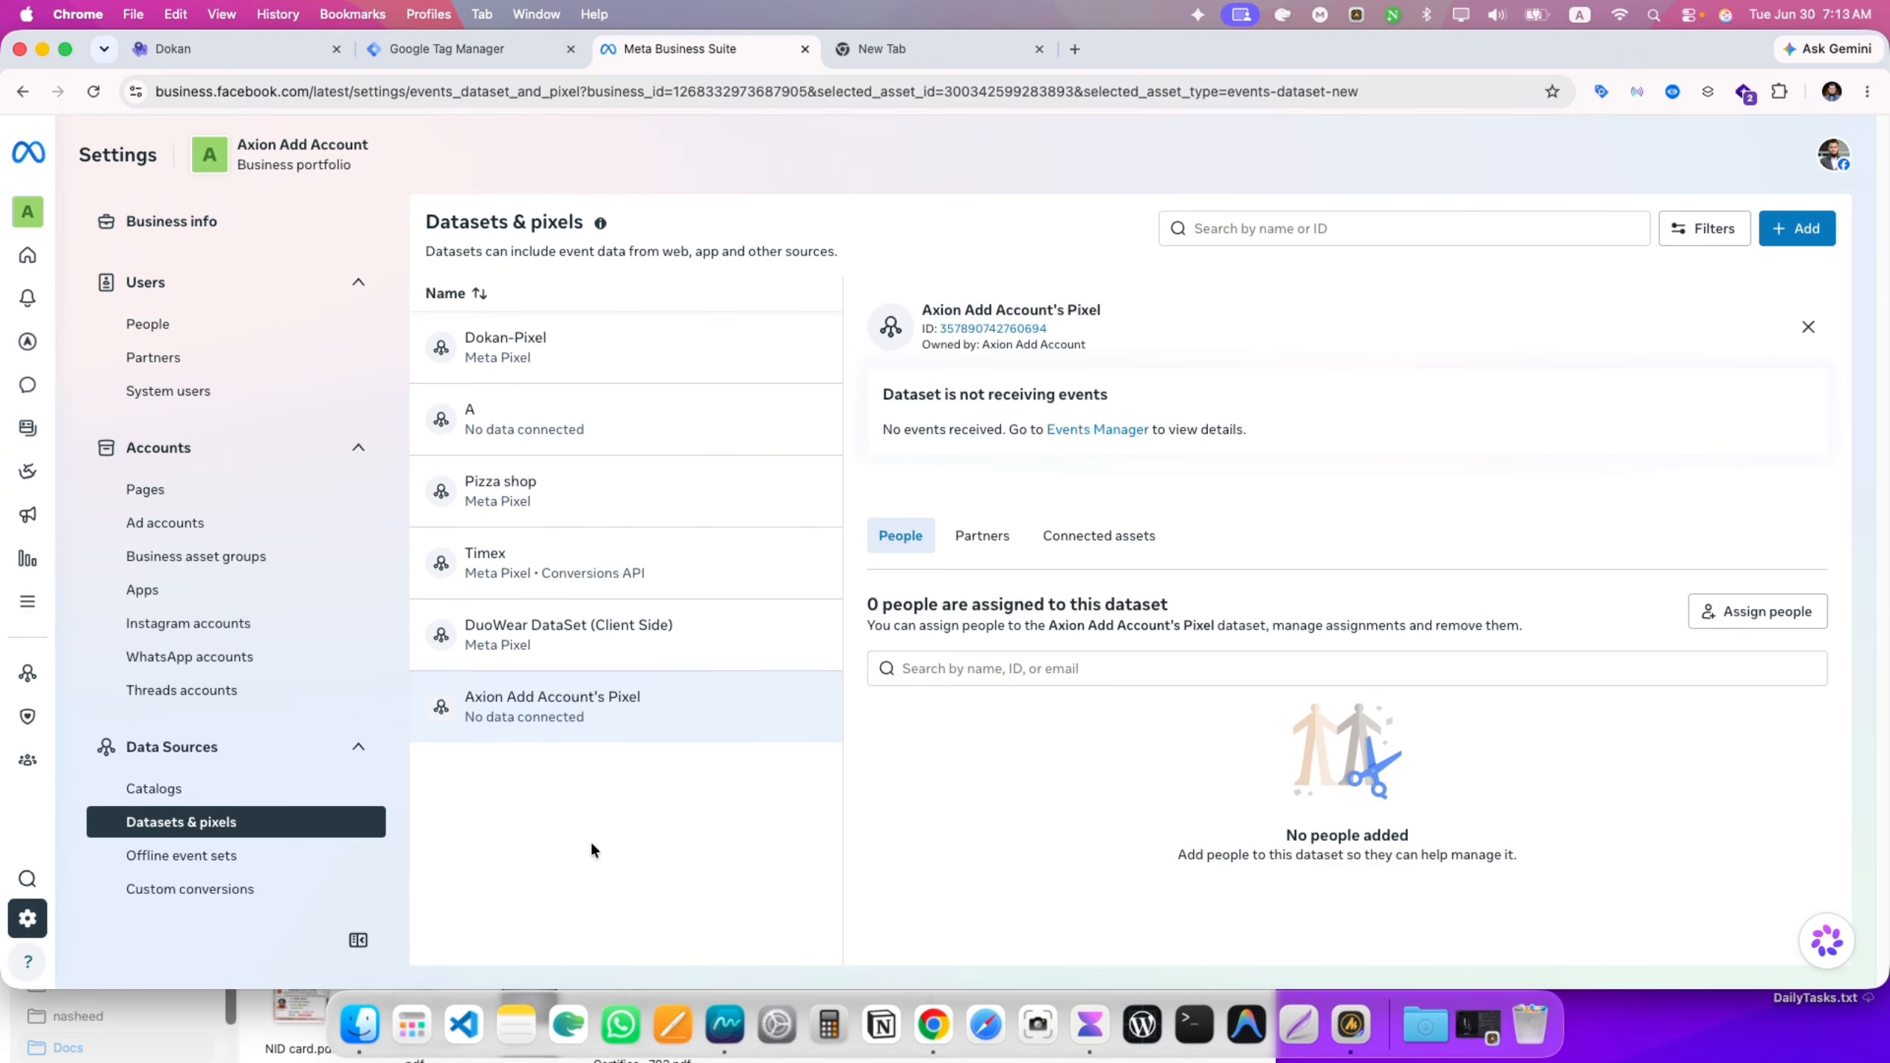
Add and create a new dataset named 'New-Dokan-shop-Pixel'.
{"action": "left_click", "coordinate": [1808, 233]}
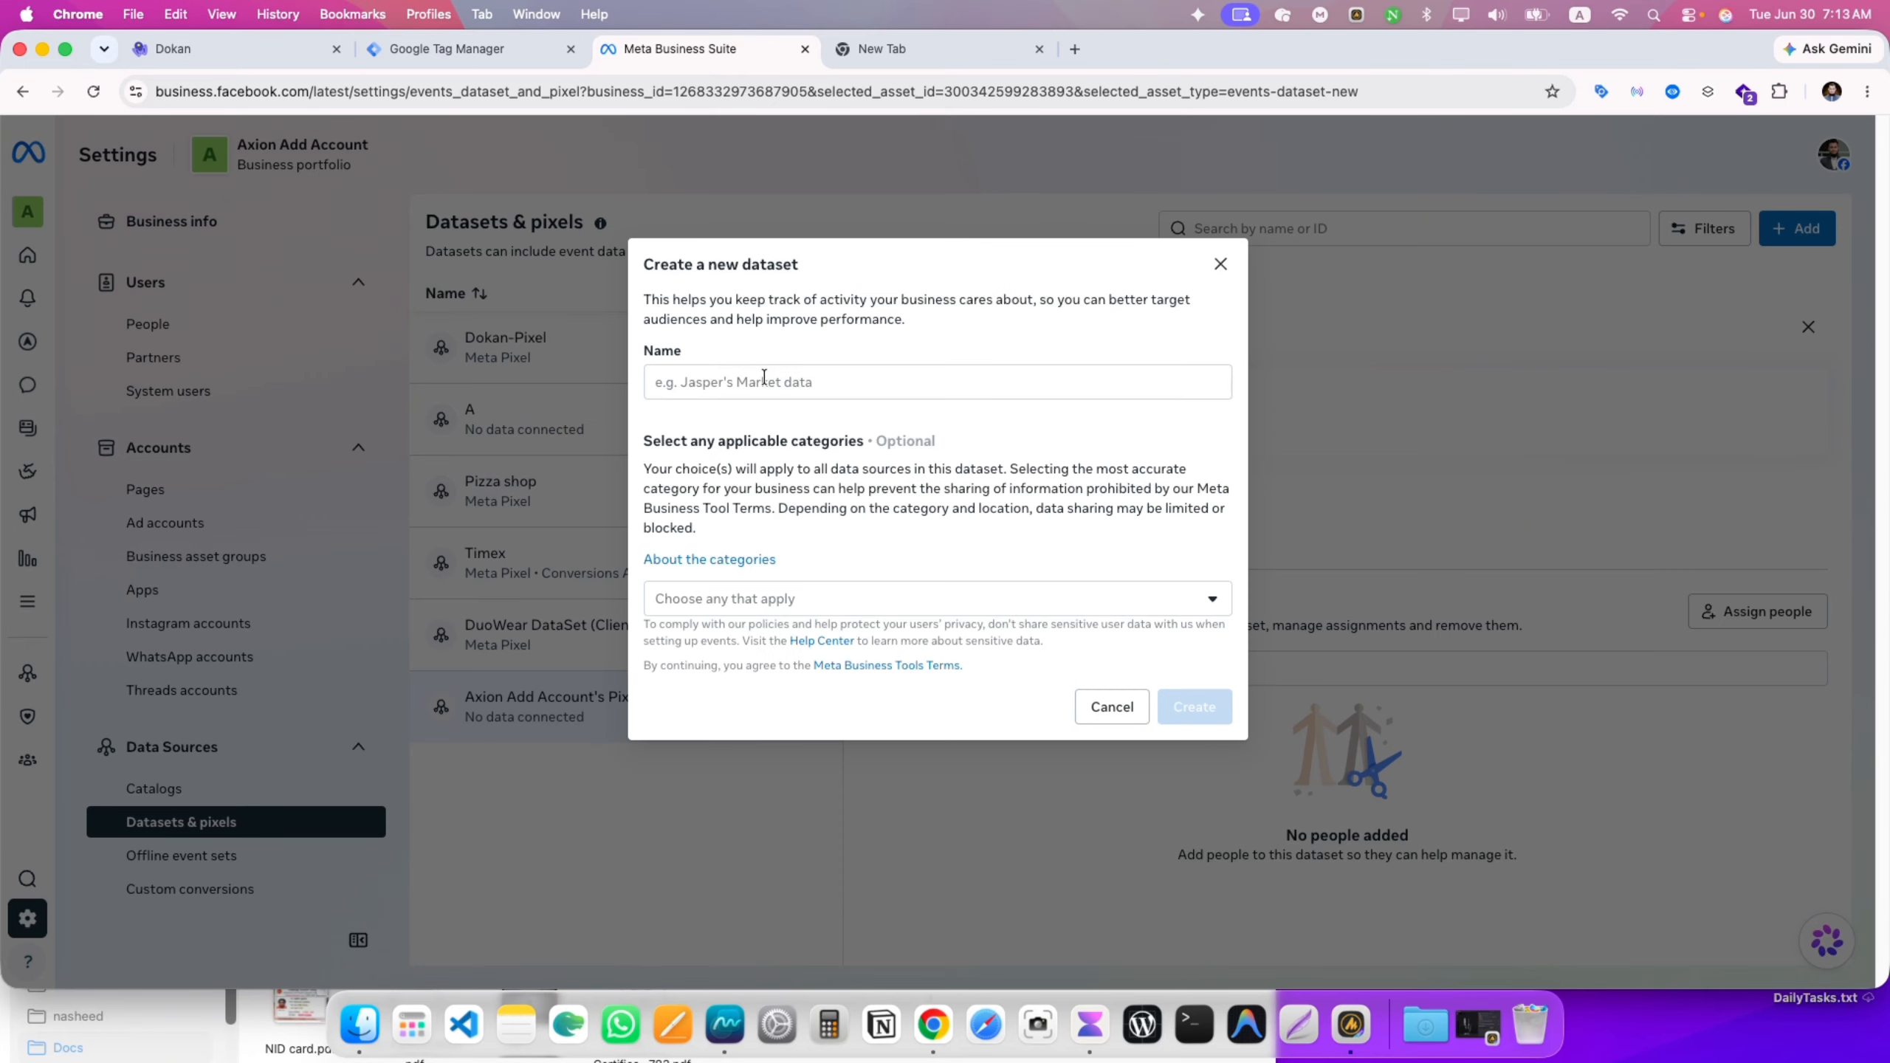
{"action": "left_click", "coordinate": [818, 386]}
{"action": "type", "text": "Ne"}
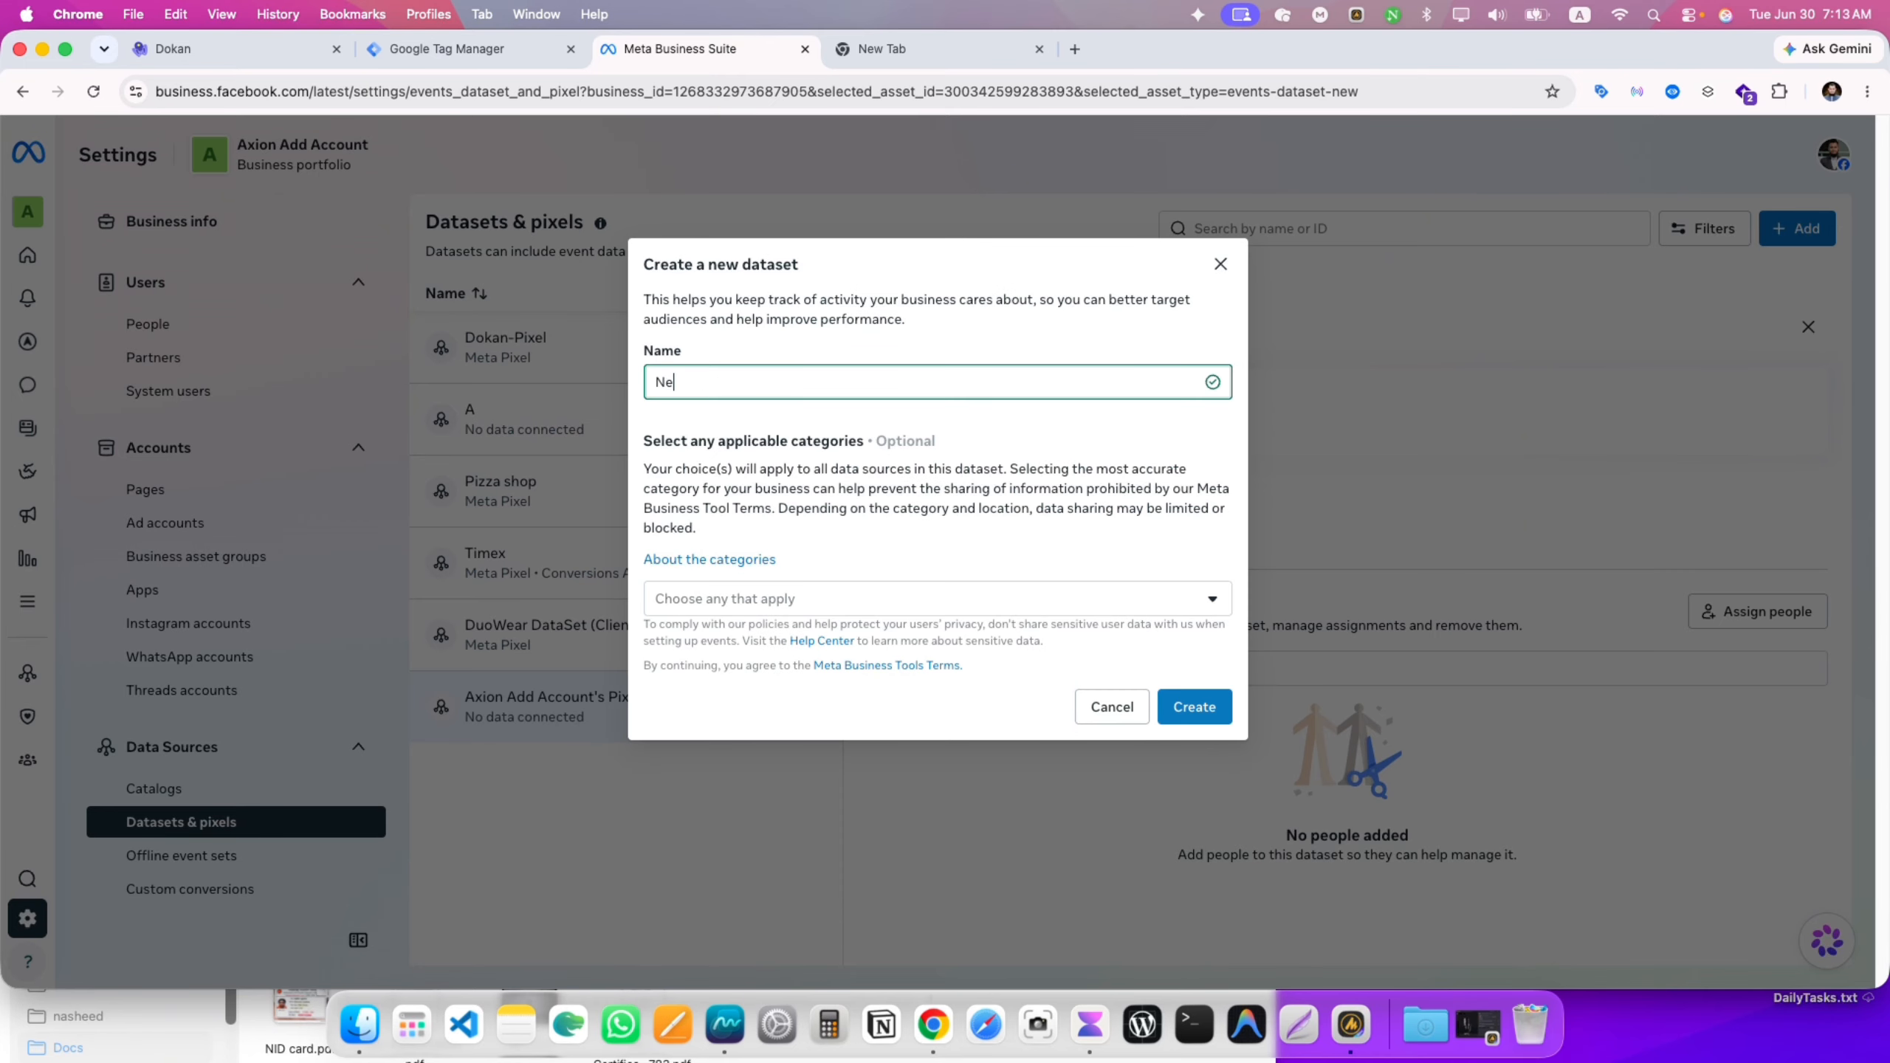
{"action": "type", "text": "w-Dokan-shop-Pixel"}
{"action": "left_click", "coordinate": [1206, 707]}
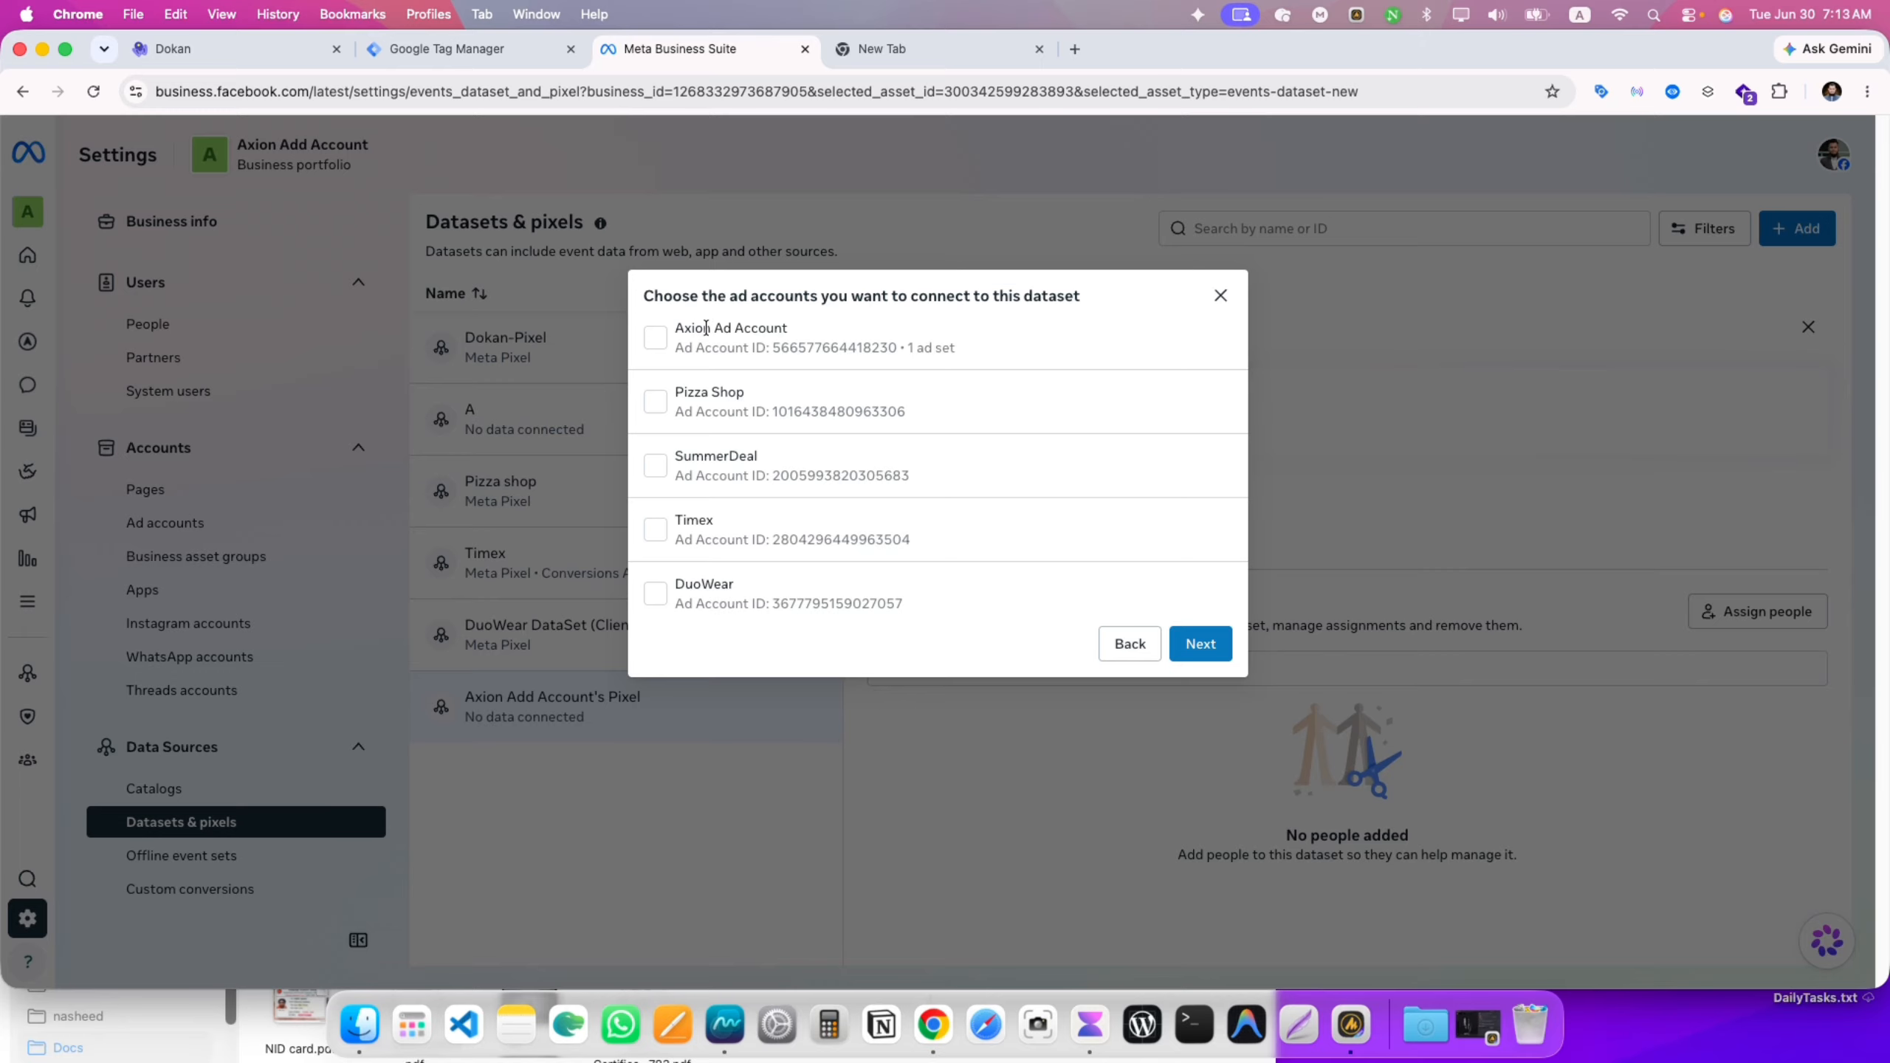
Connect New-Dokan-shop-Pixel to the Axion Ad Account and dismiss the Dataset created notice.
{"action": "left_click", "coordinate": [656, 341]}
{"action": "left_click", "coordinate": [1209, 645]}
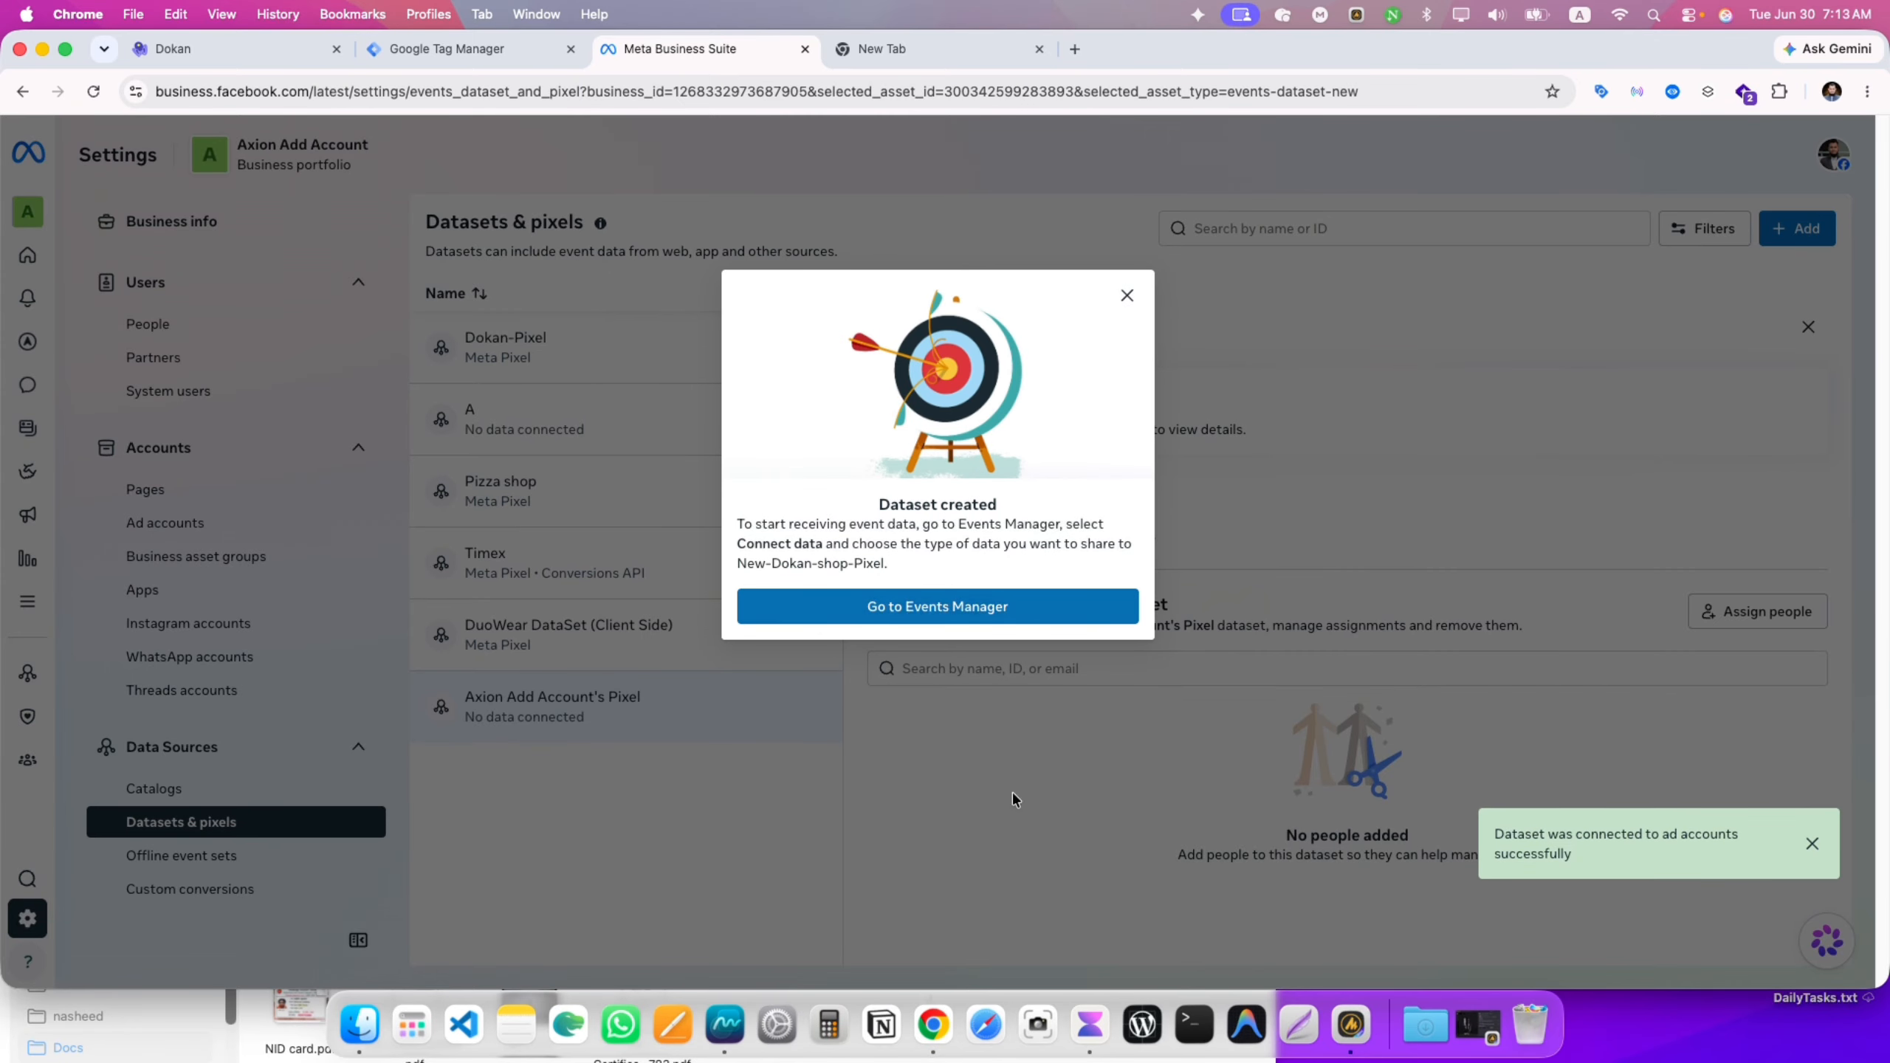
{"action": "left_click", "coordinate": [1127, 294]}
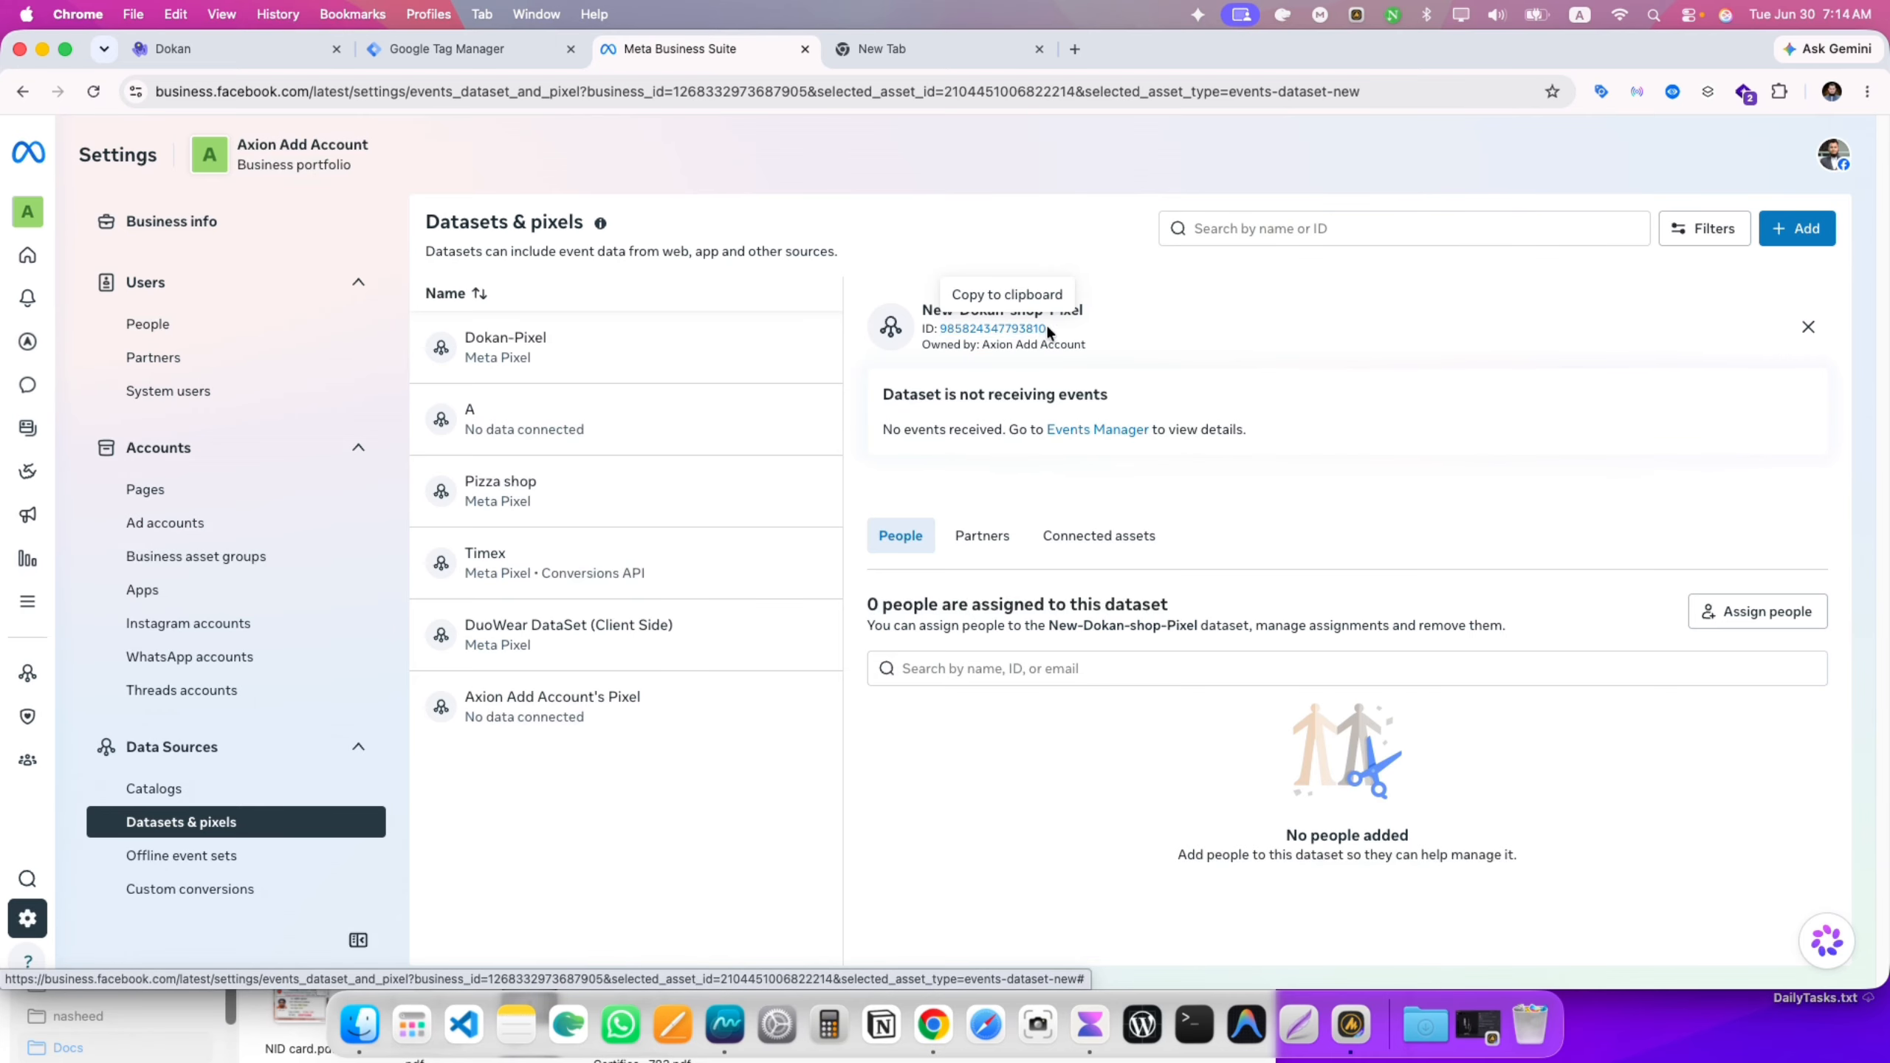
Copy the New-Dokan-shop-Pixel dataset ID and close the Google Tag Manager tab.
{"action": "left_click", "coordinate": [963, 332]}
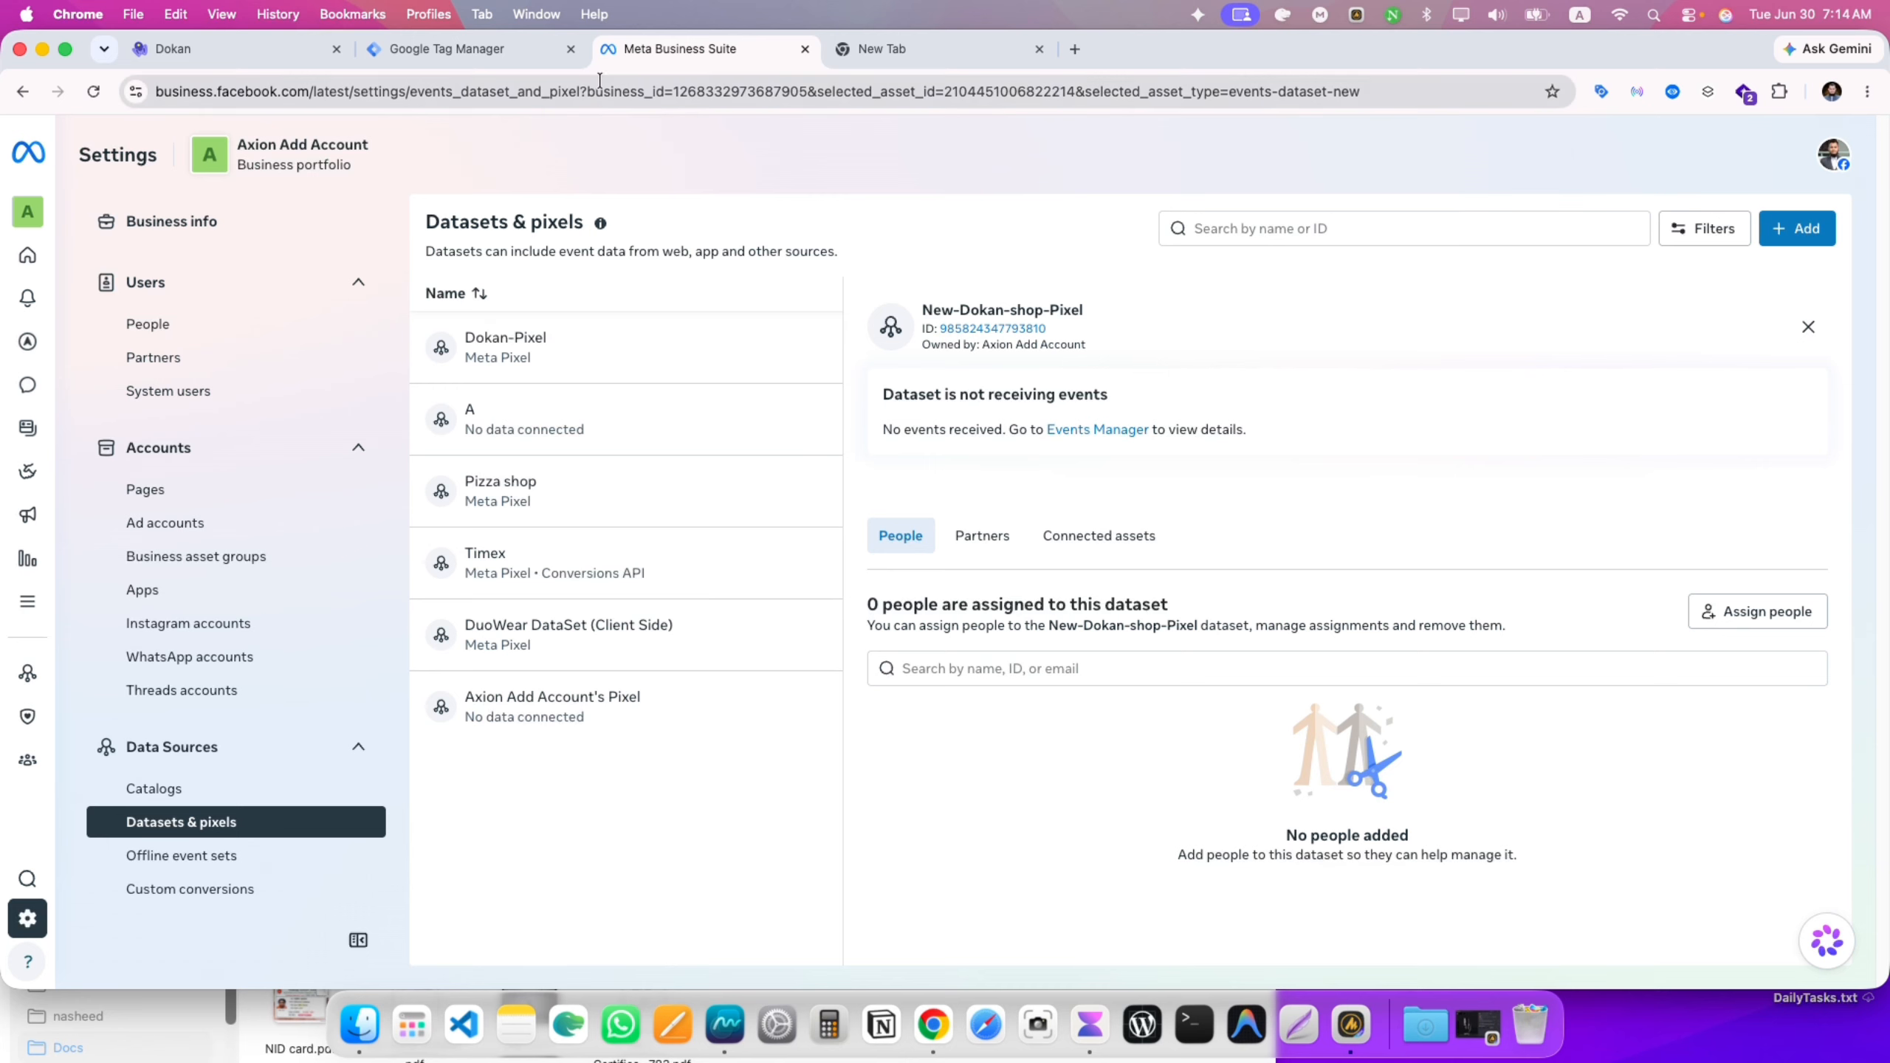
{"action": "left_click", "coordinate": [570, 49]}
{"action": "left_click", "coordinate": [1831, 91]}
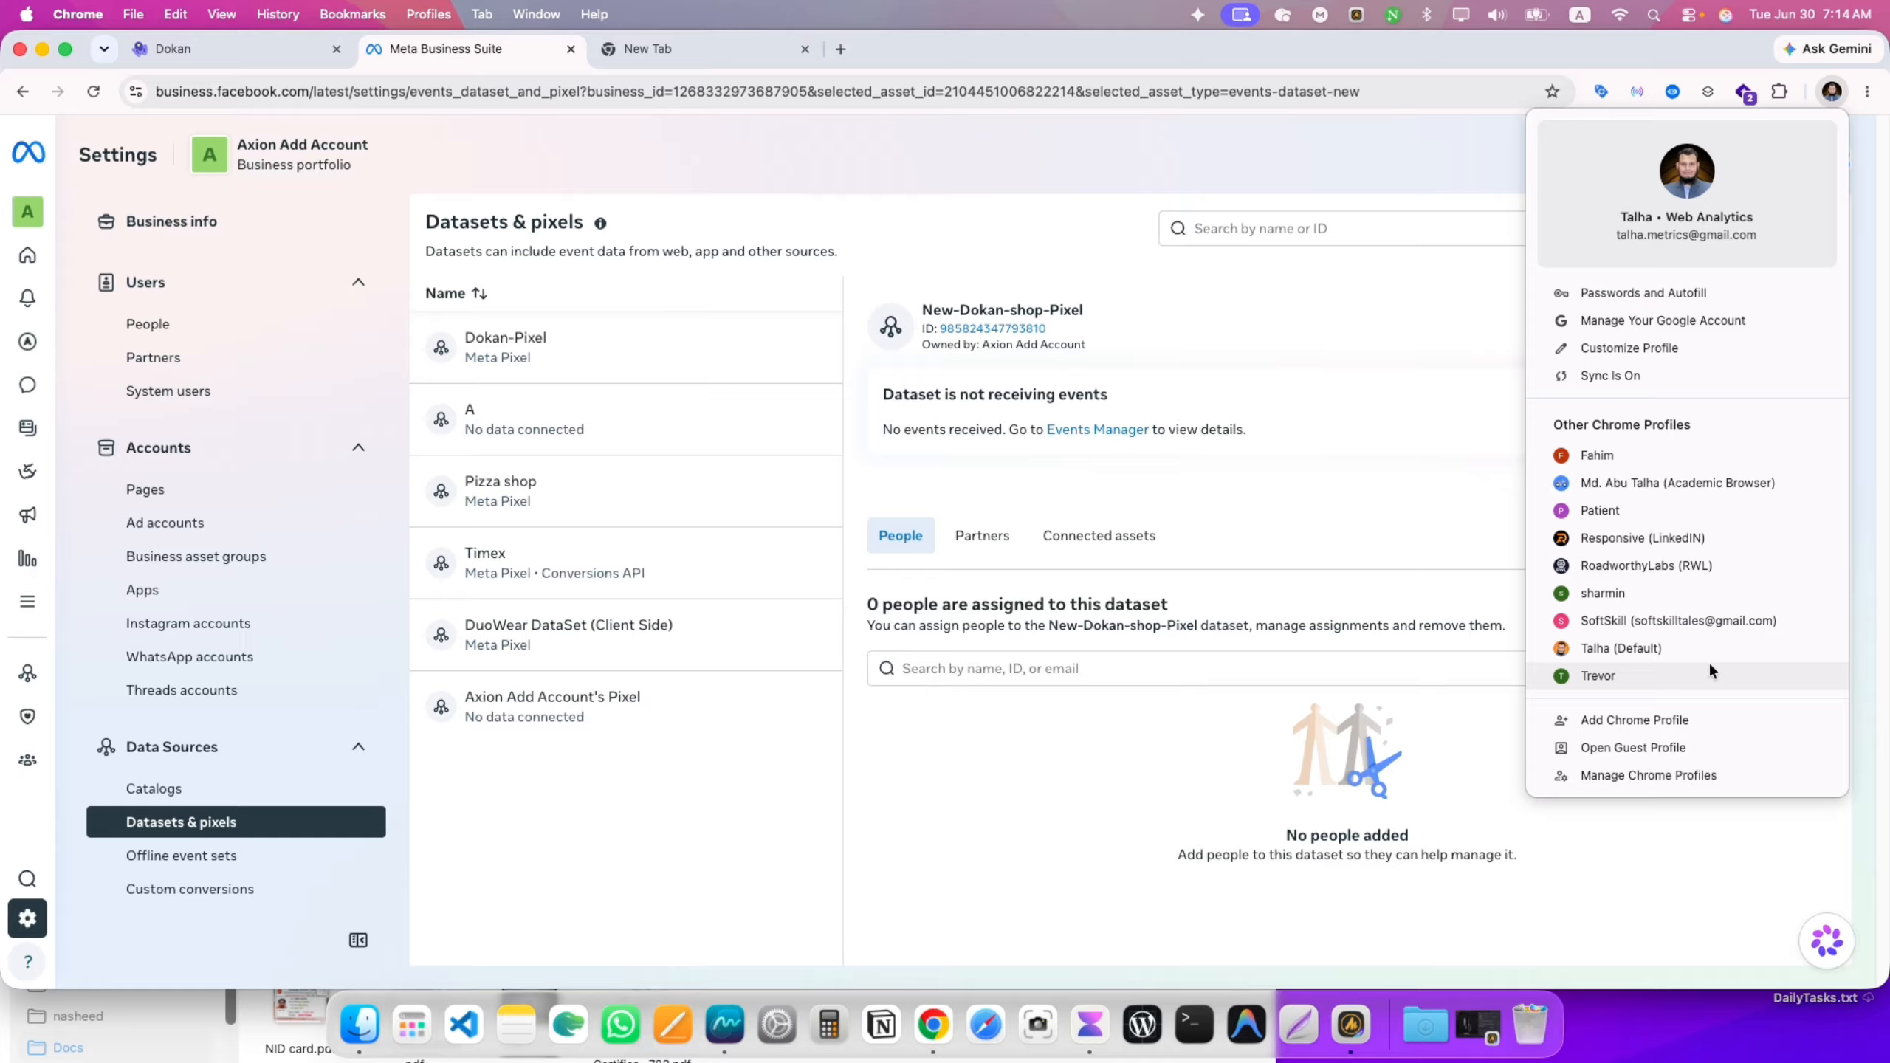
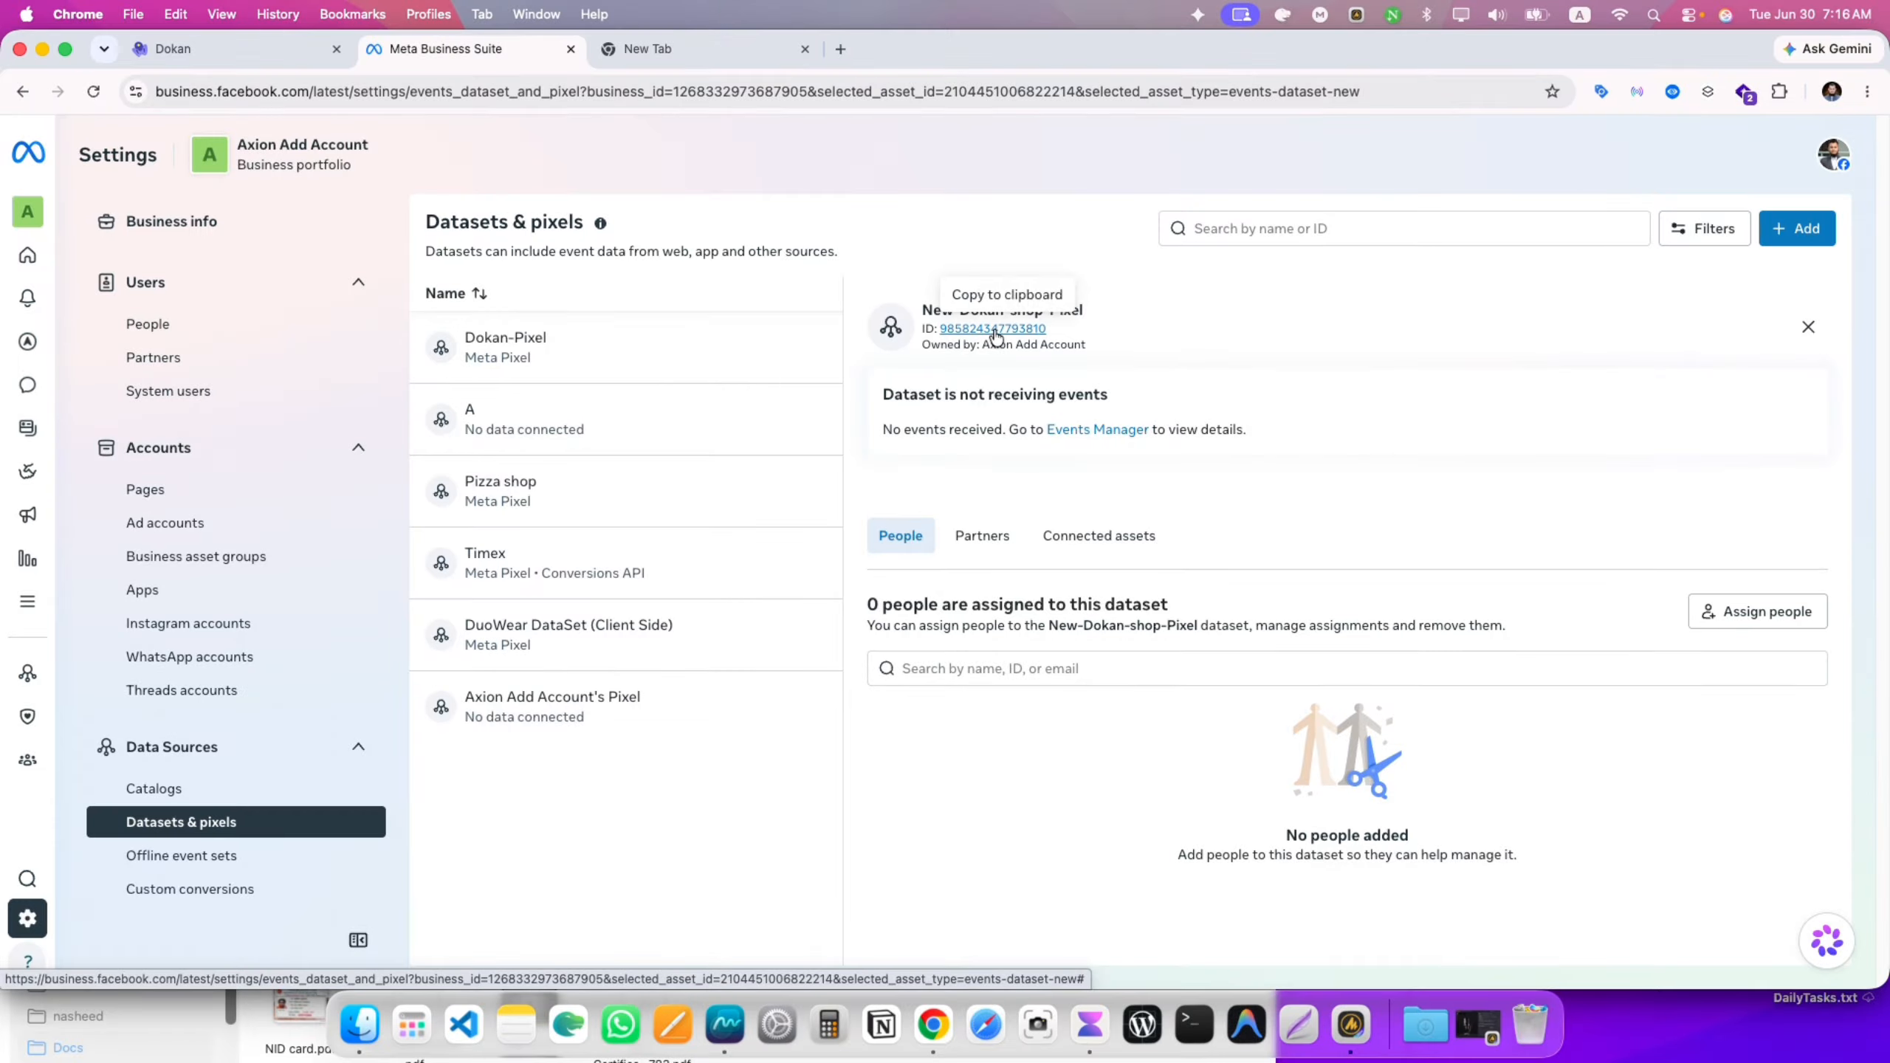
Copy the New-Dokan-shop-Pixel dataset's ID to the clipboard from its details panel.
{"action": "left_click", "coordinate": [987, 332]}
In Tag Manager, create a new Constant variable whose value is the pasted pixel ID.
{"action": "key", "text": "ctrl+Up"}
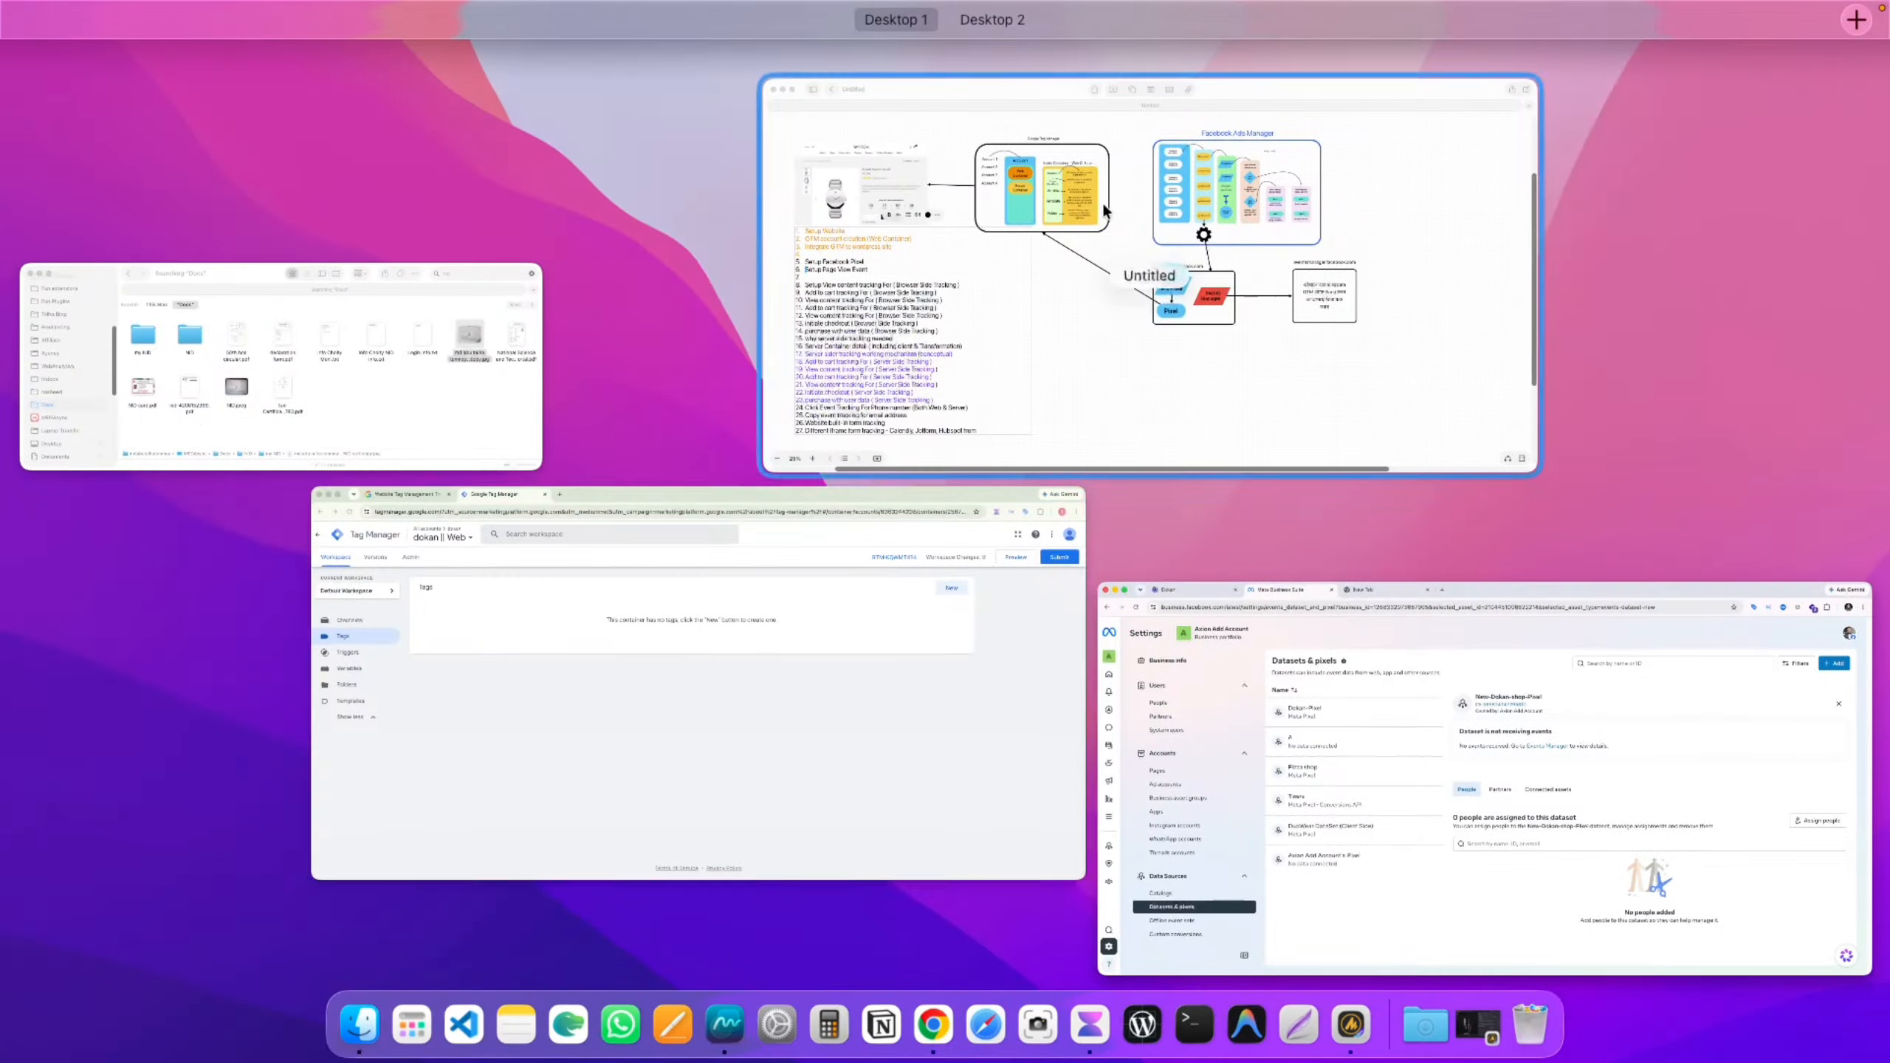
{"action": "left_click", "coordinate": [625, 607]}
{"action": "left_click", "coordinate": [123, 481]}
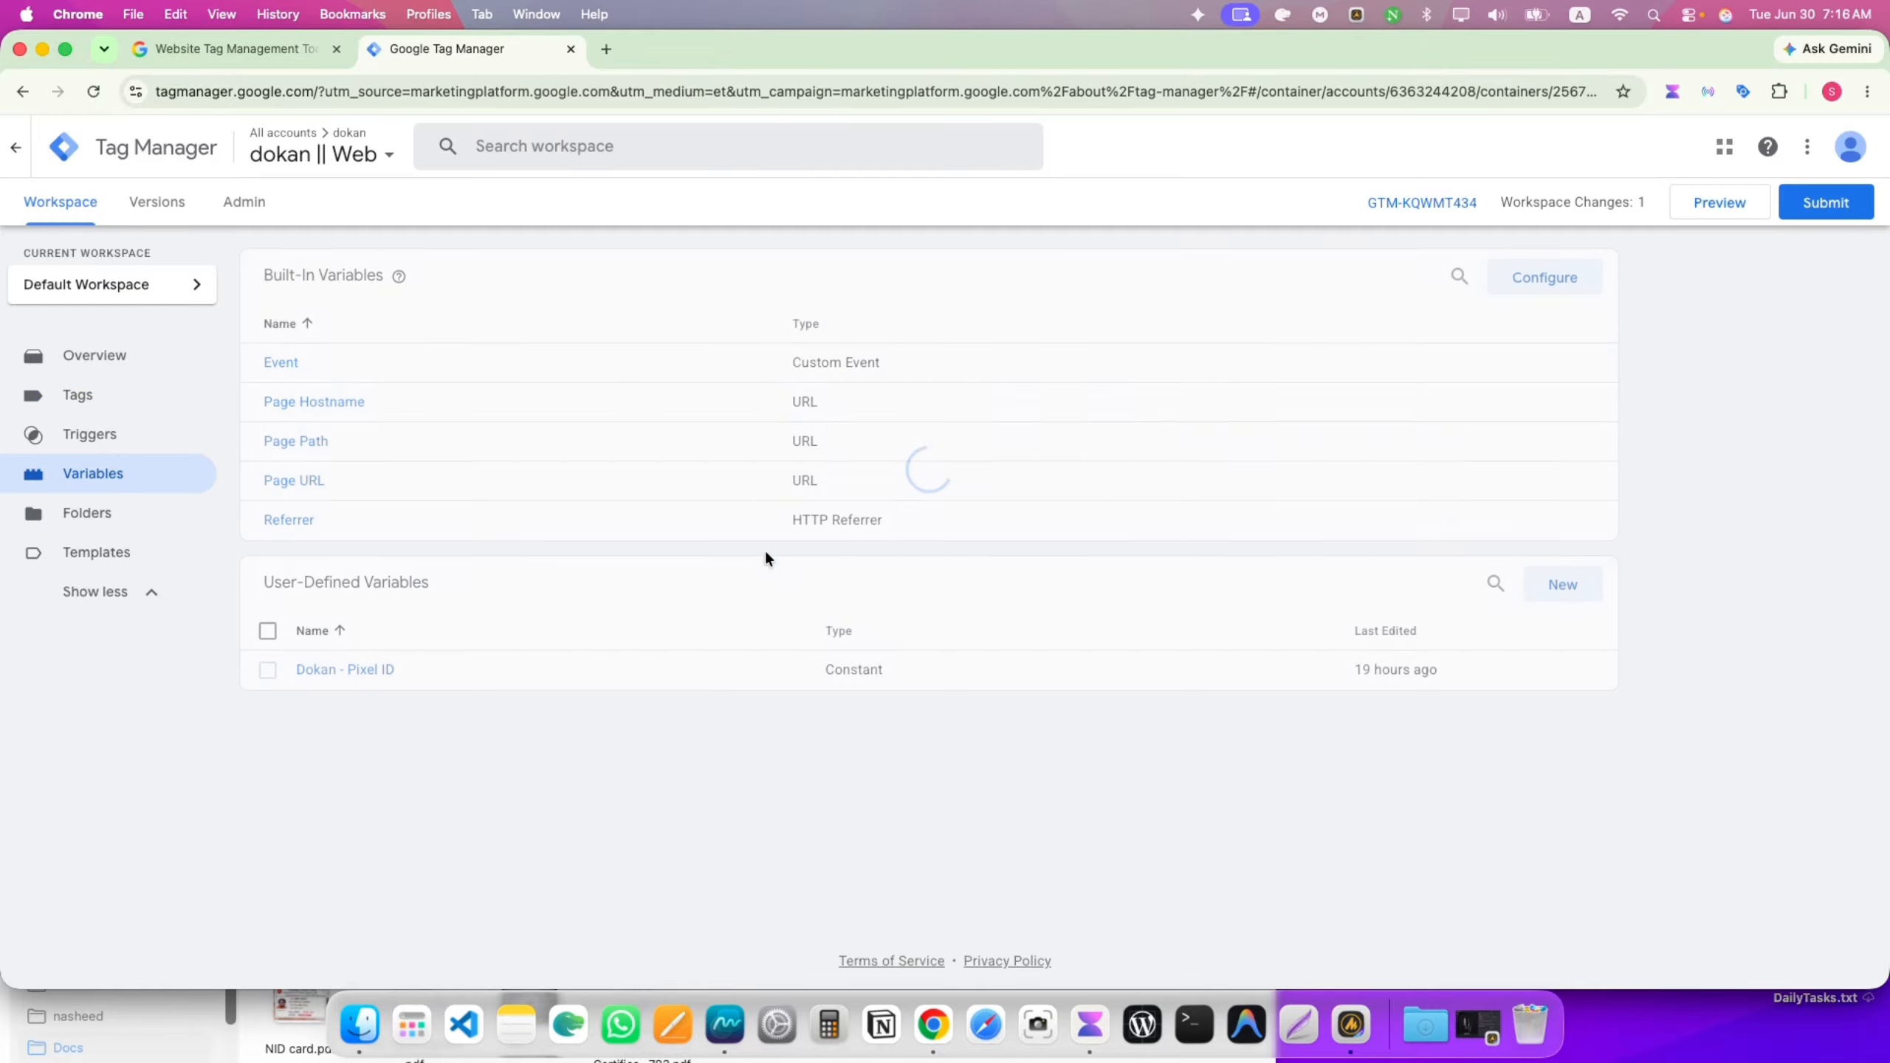
{"action": "left_click", "coordinate": [1566, 588]}
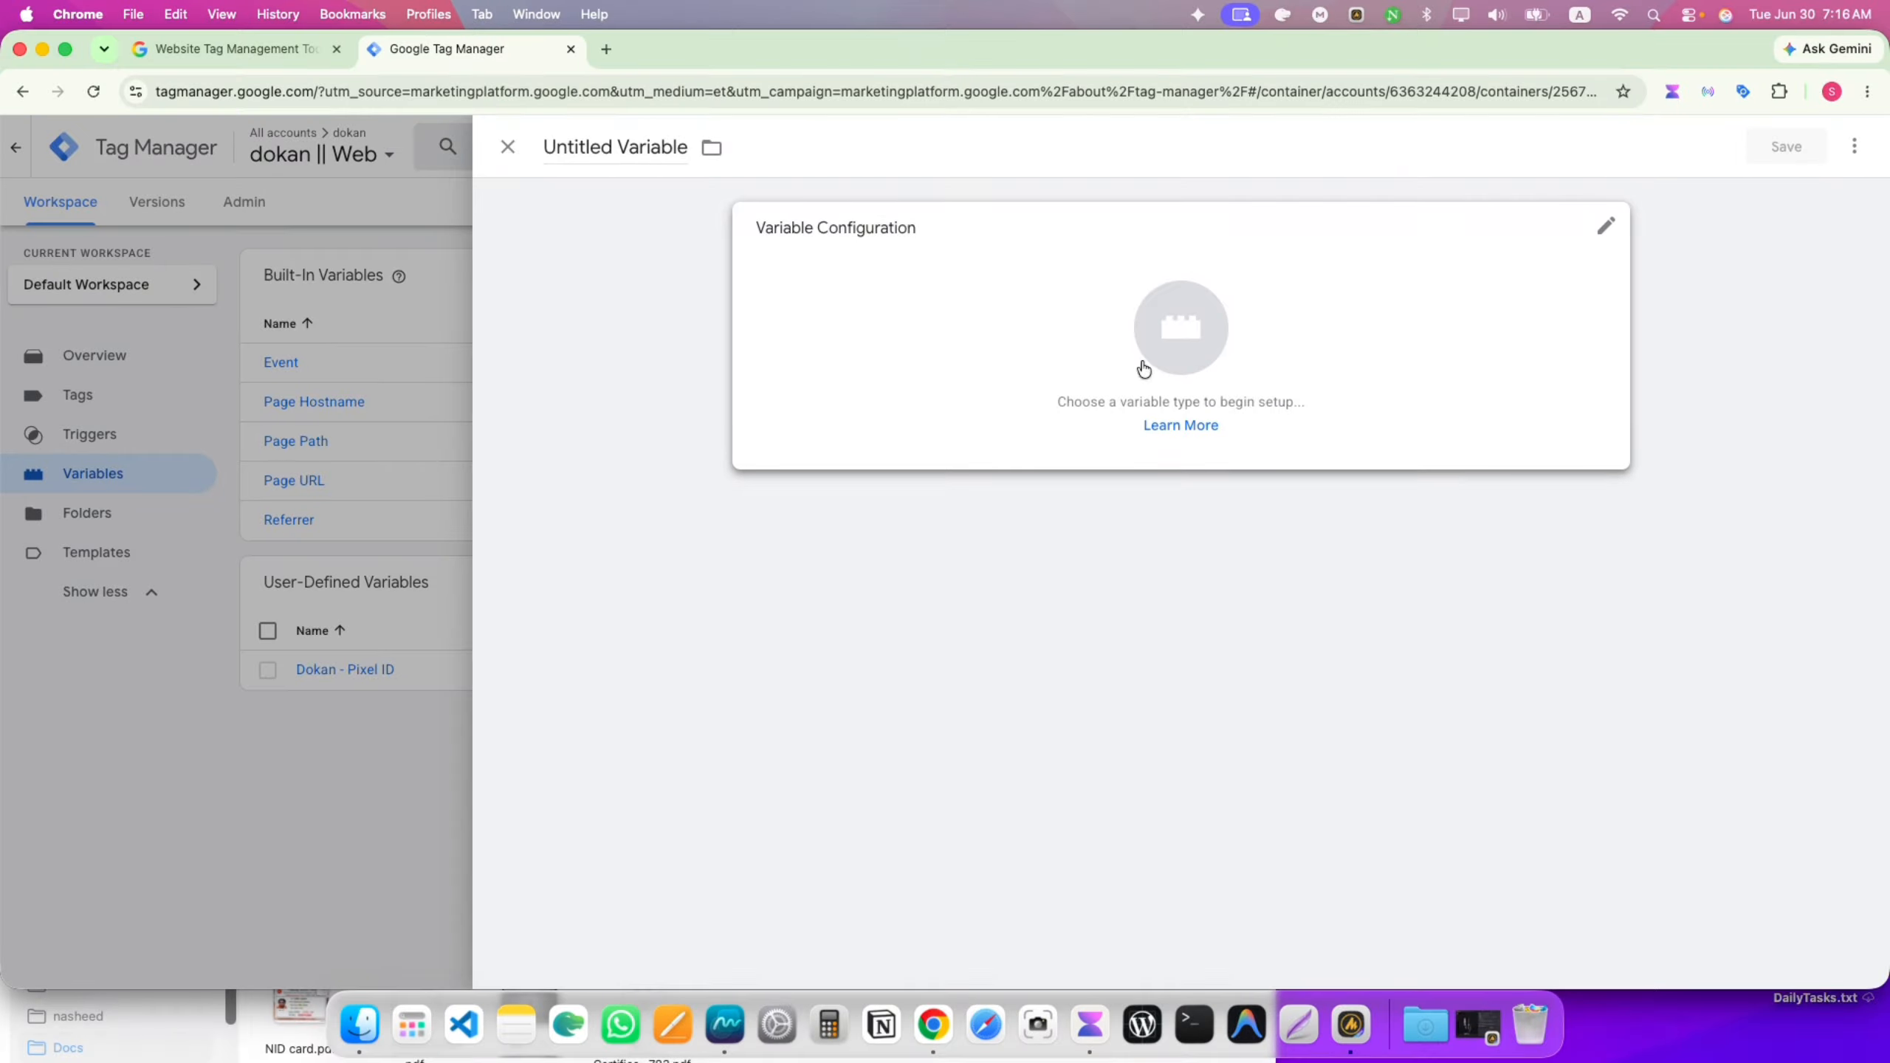
{"action": "left_click", "coordinate": [1255, 329]}
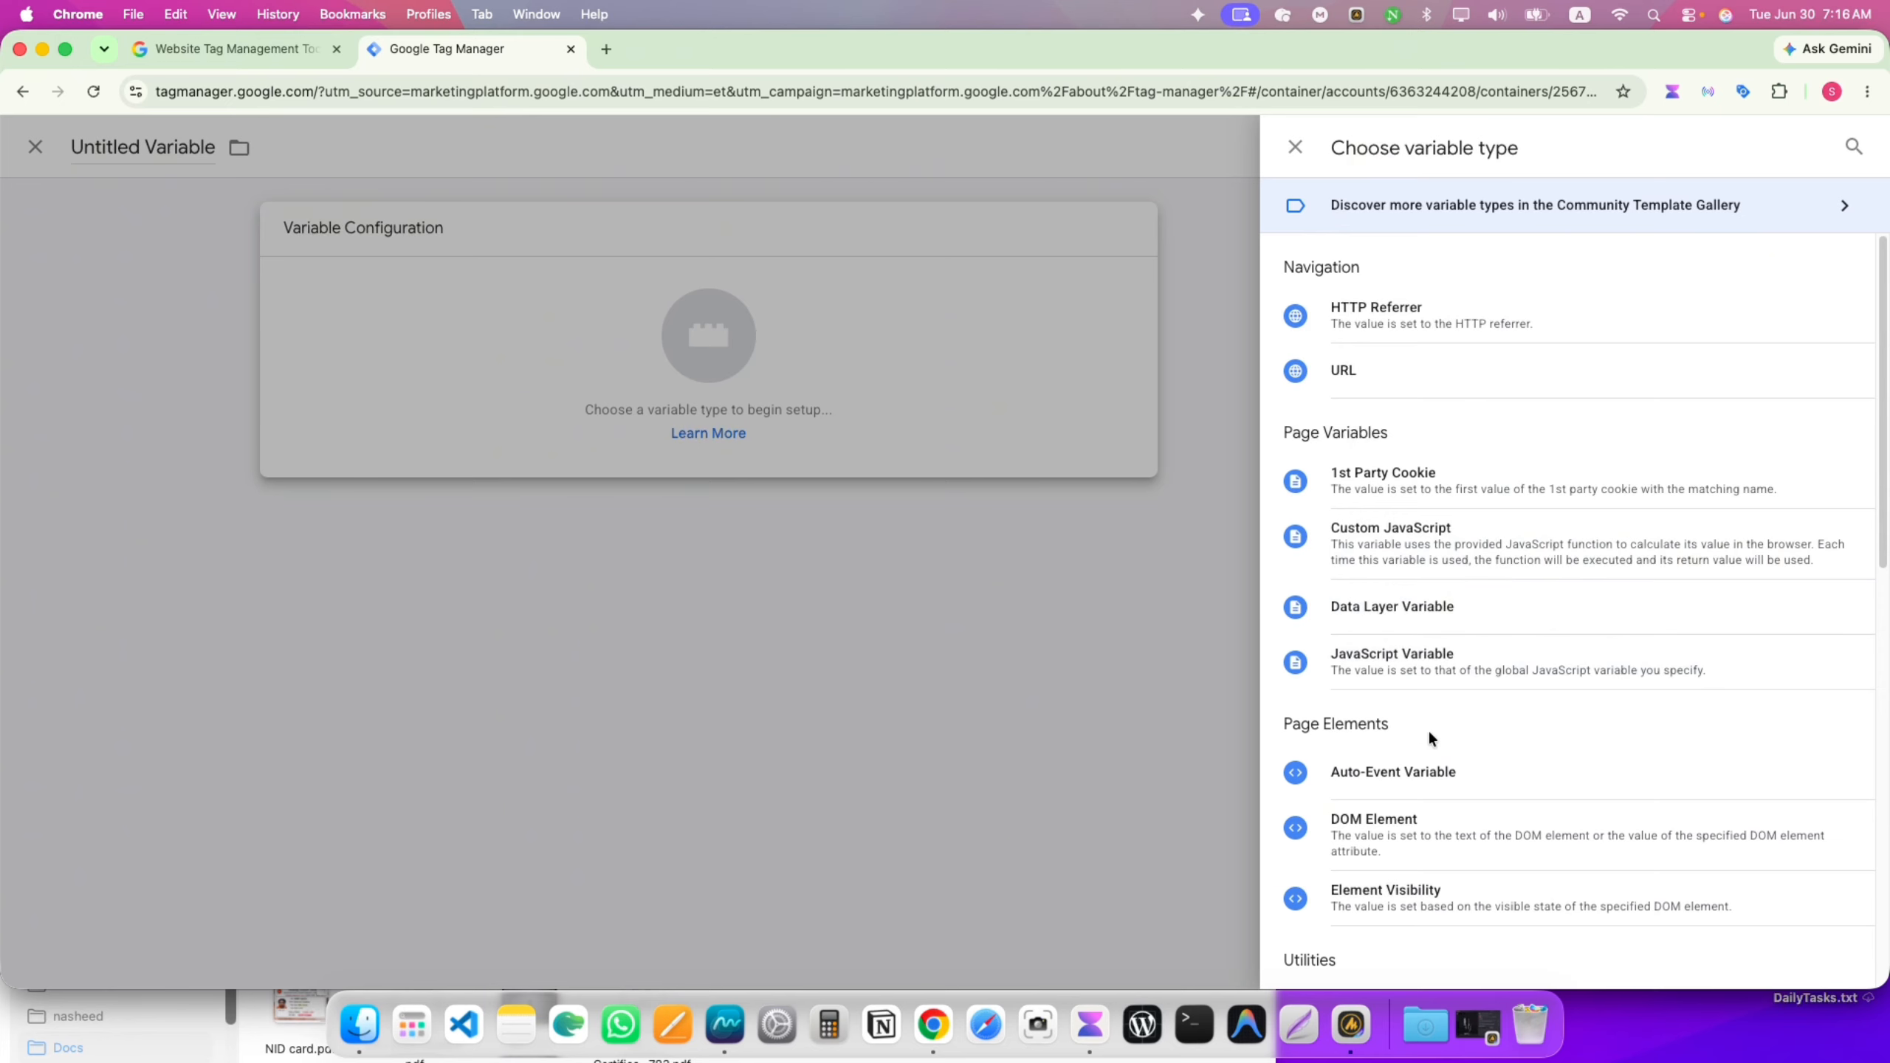
{"action": "scroll", "coordinate": [1428, 729], "scroll_direction": "down", "scroll_amount": 6}
{"action": "left_click", "coordinate": [1373, 641]}
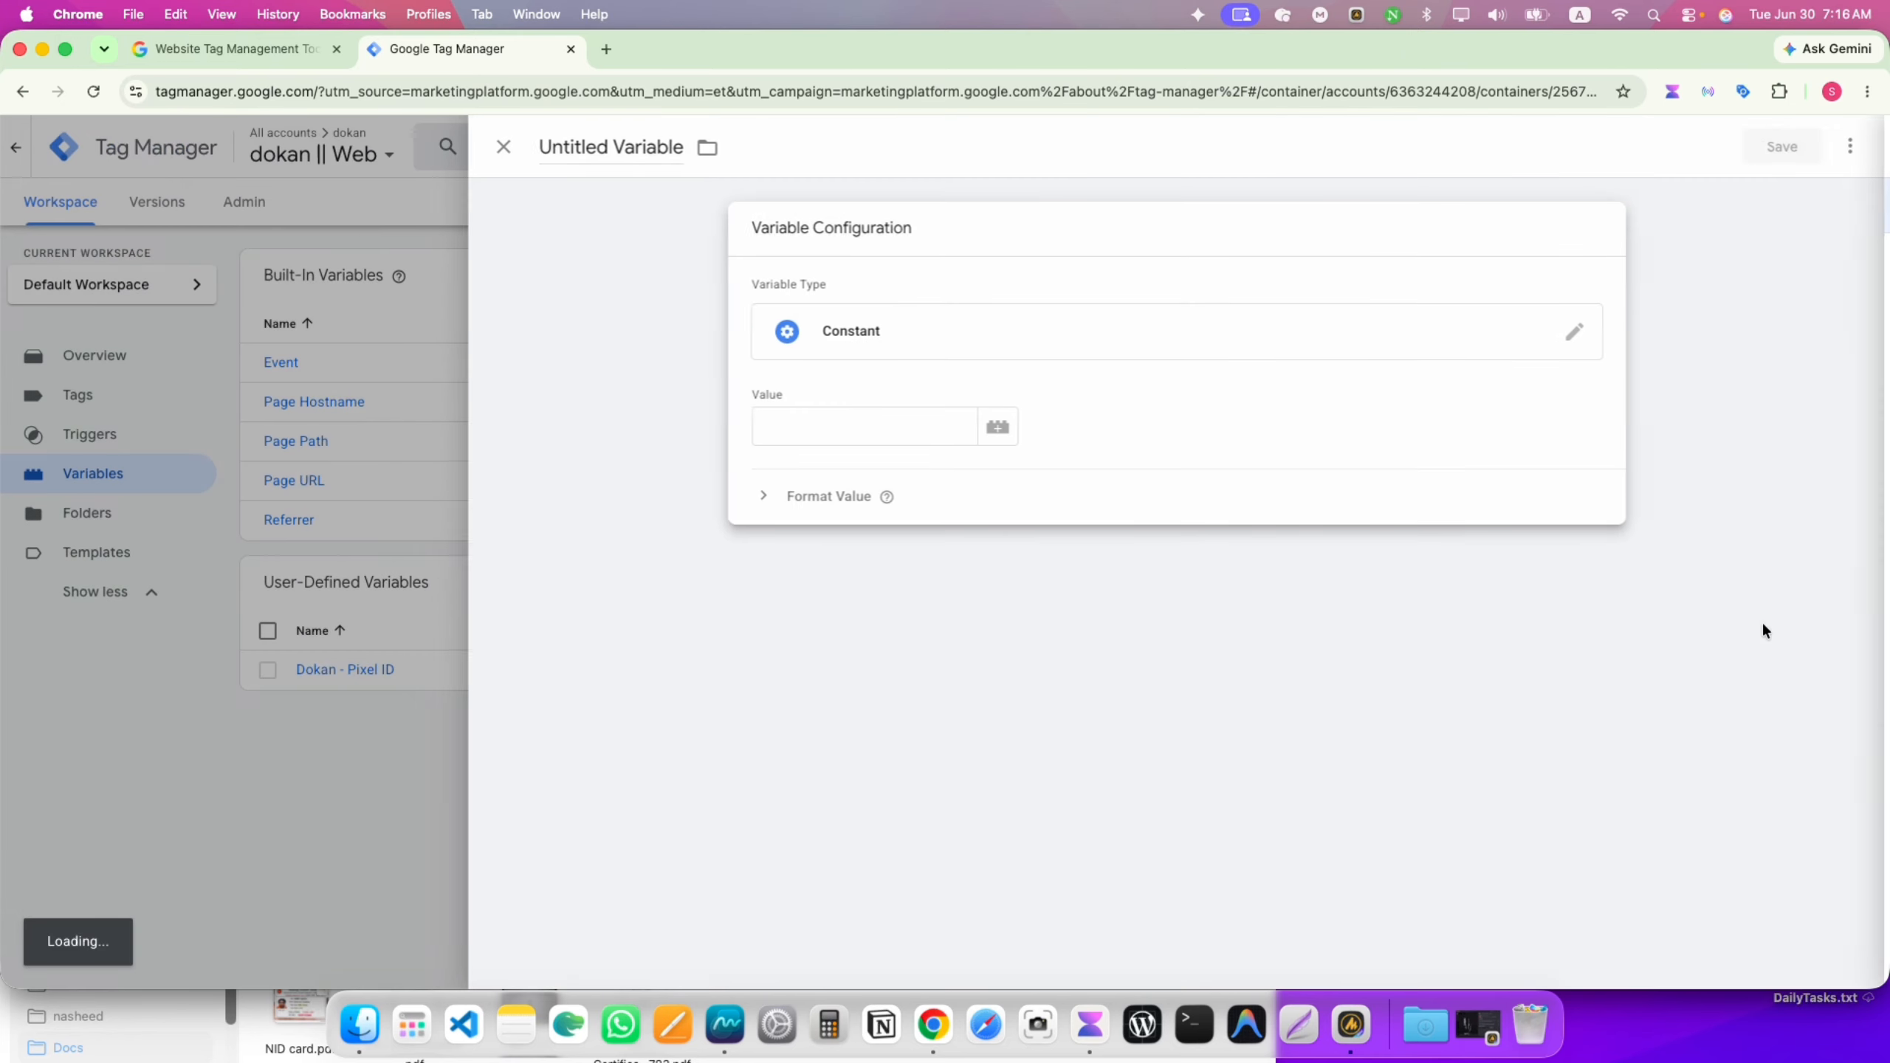
{"action": "left_click", "coordinate": [839, 427]}
{"action": "key", "text": "super+v"}
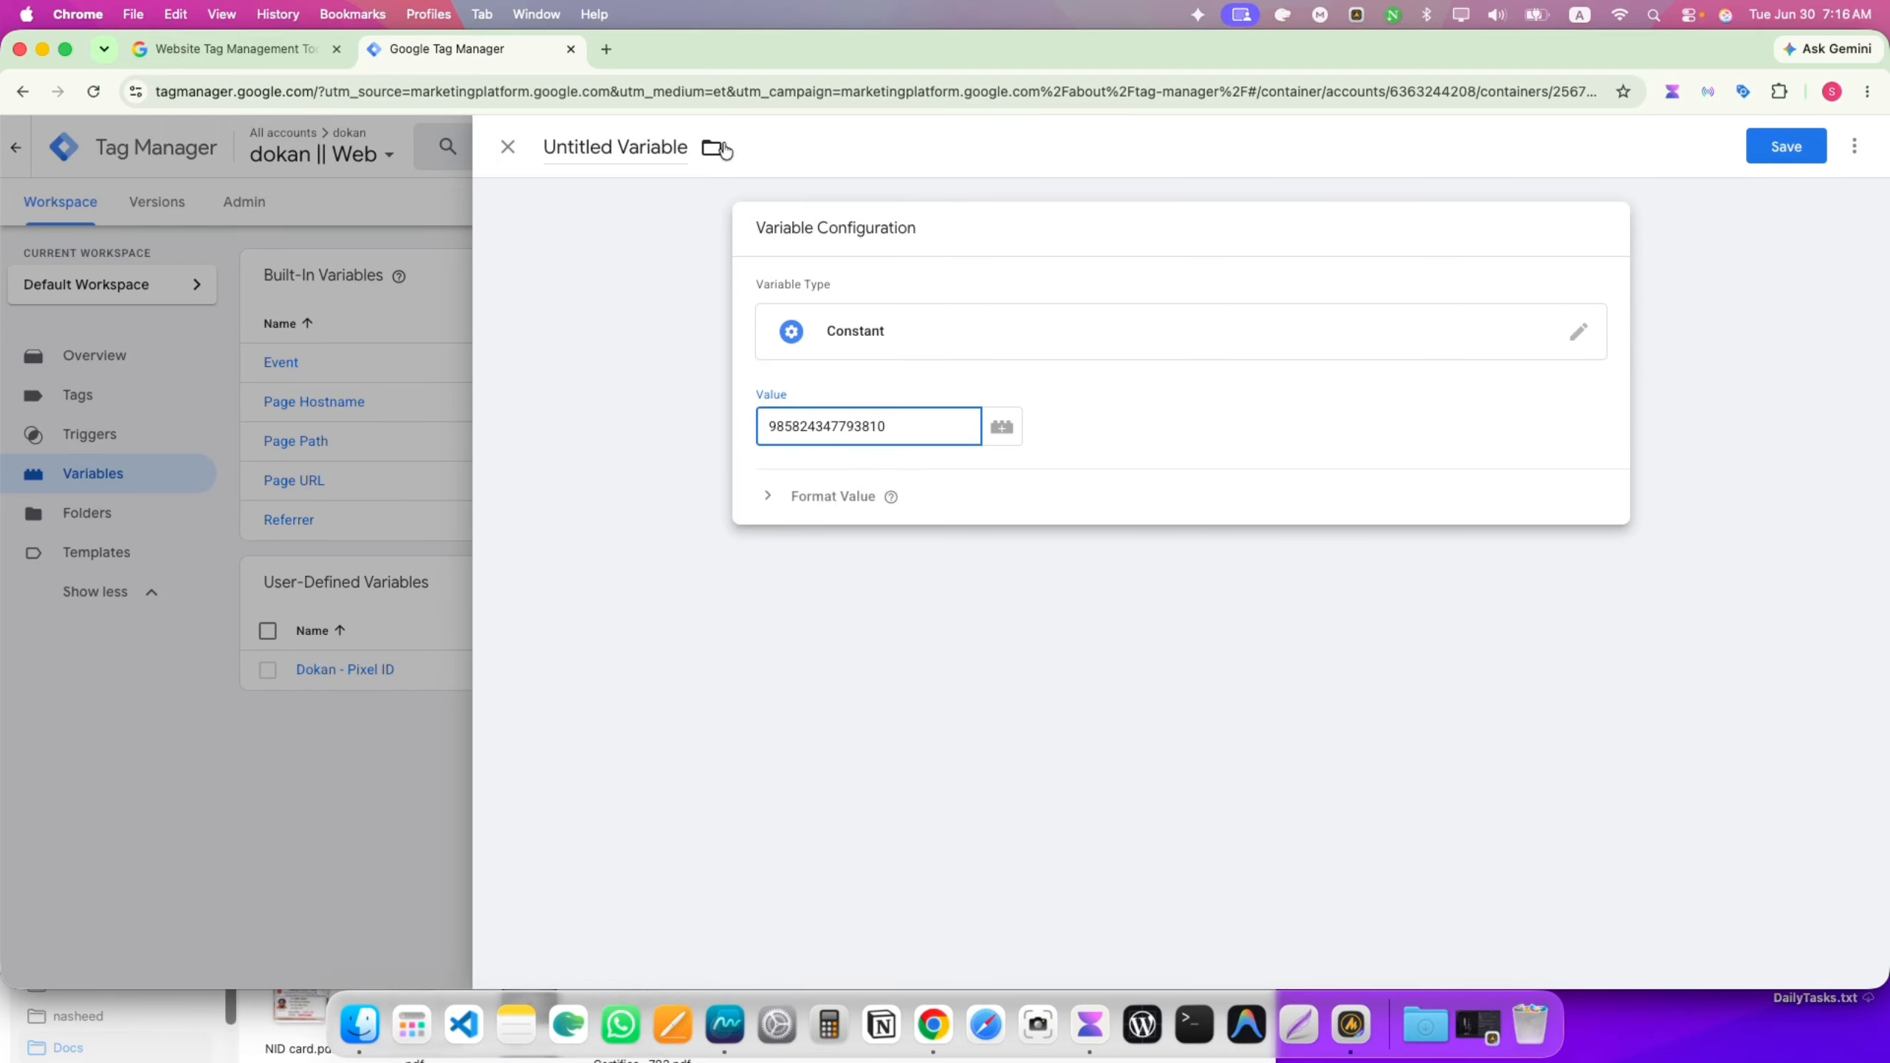
Name the new constant 'Dokan || Pixel ID' and save it.
{"action": "left_click", "coordinate": [588, 142]}
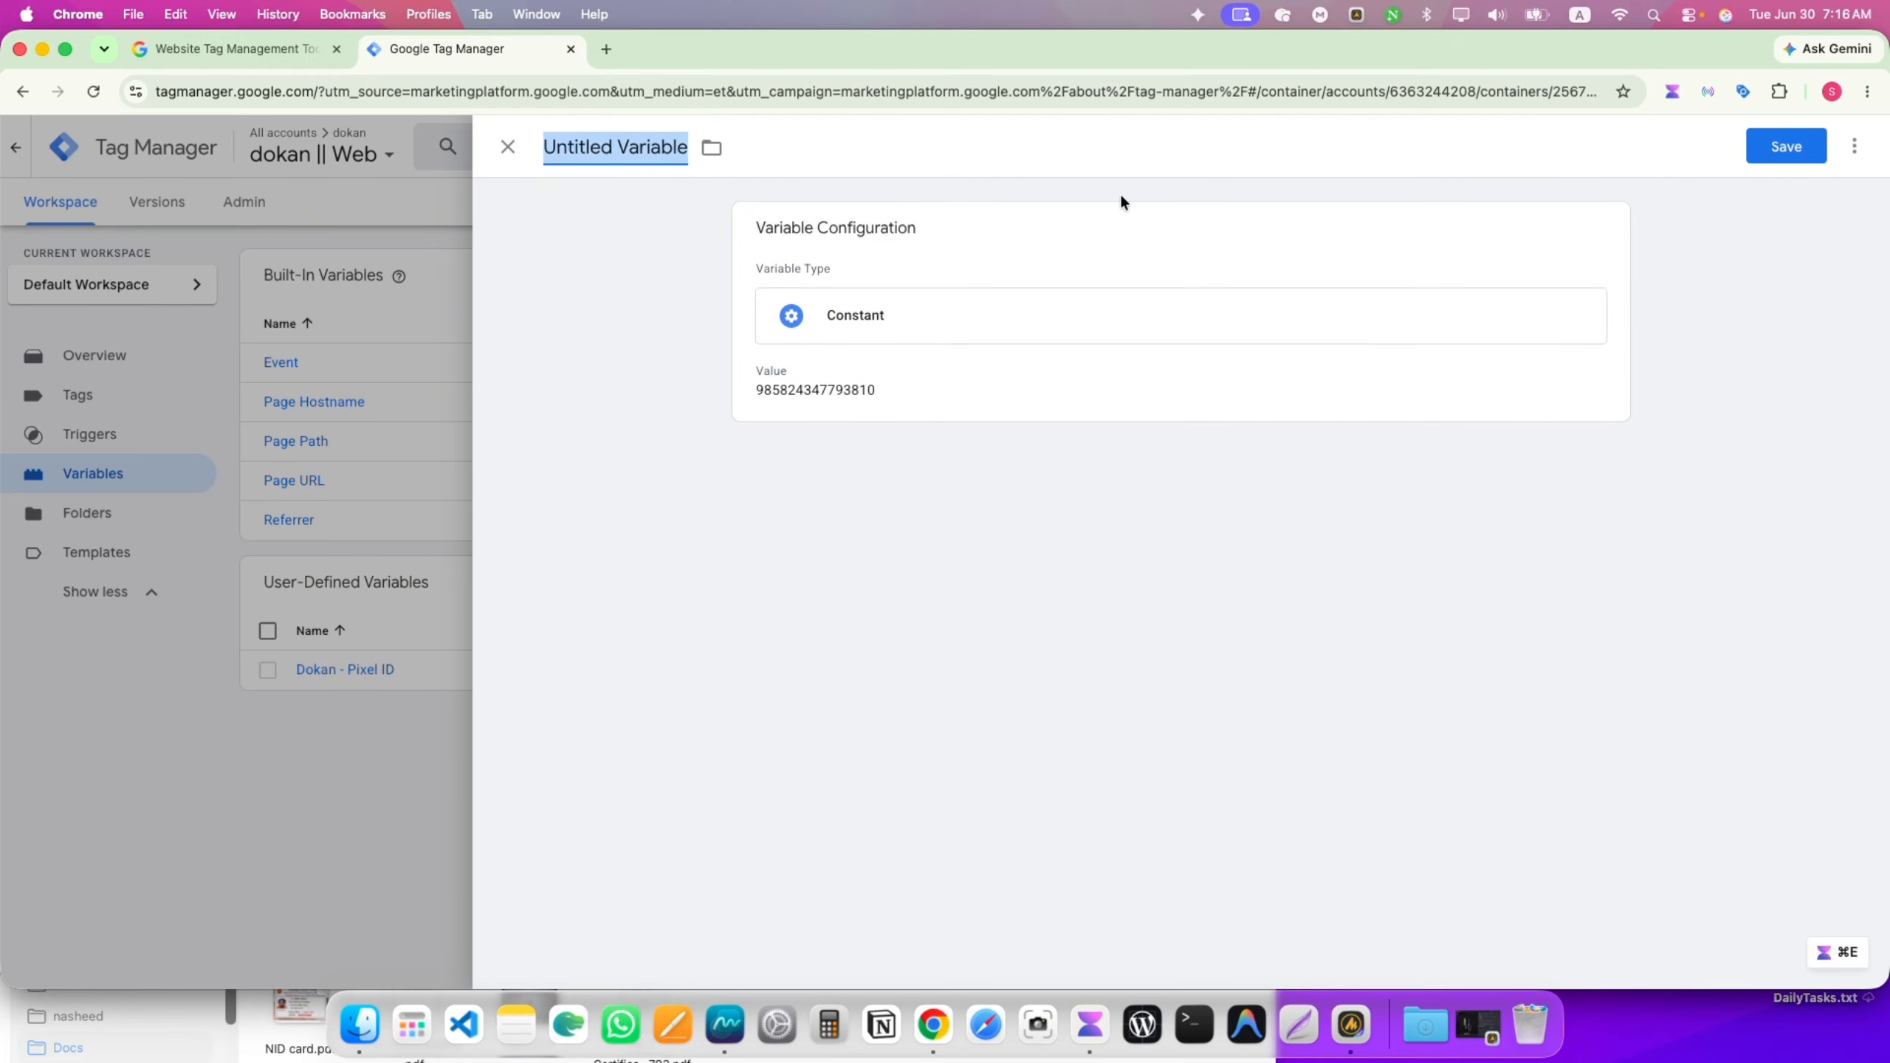
{"action": "left_click", "coordinate": [1789, 149]}
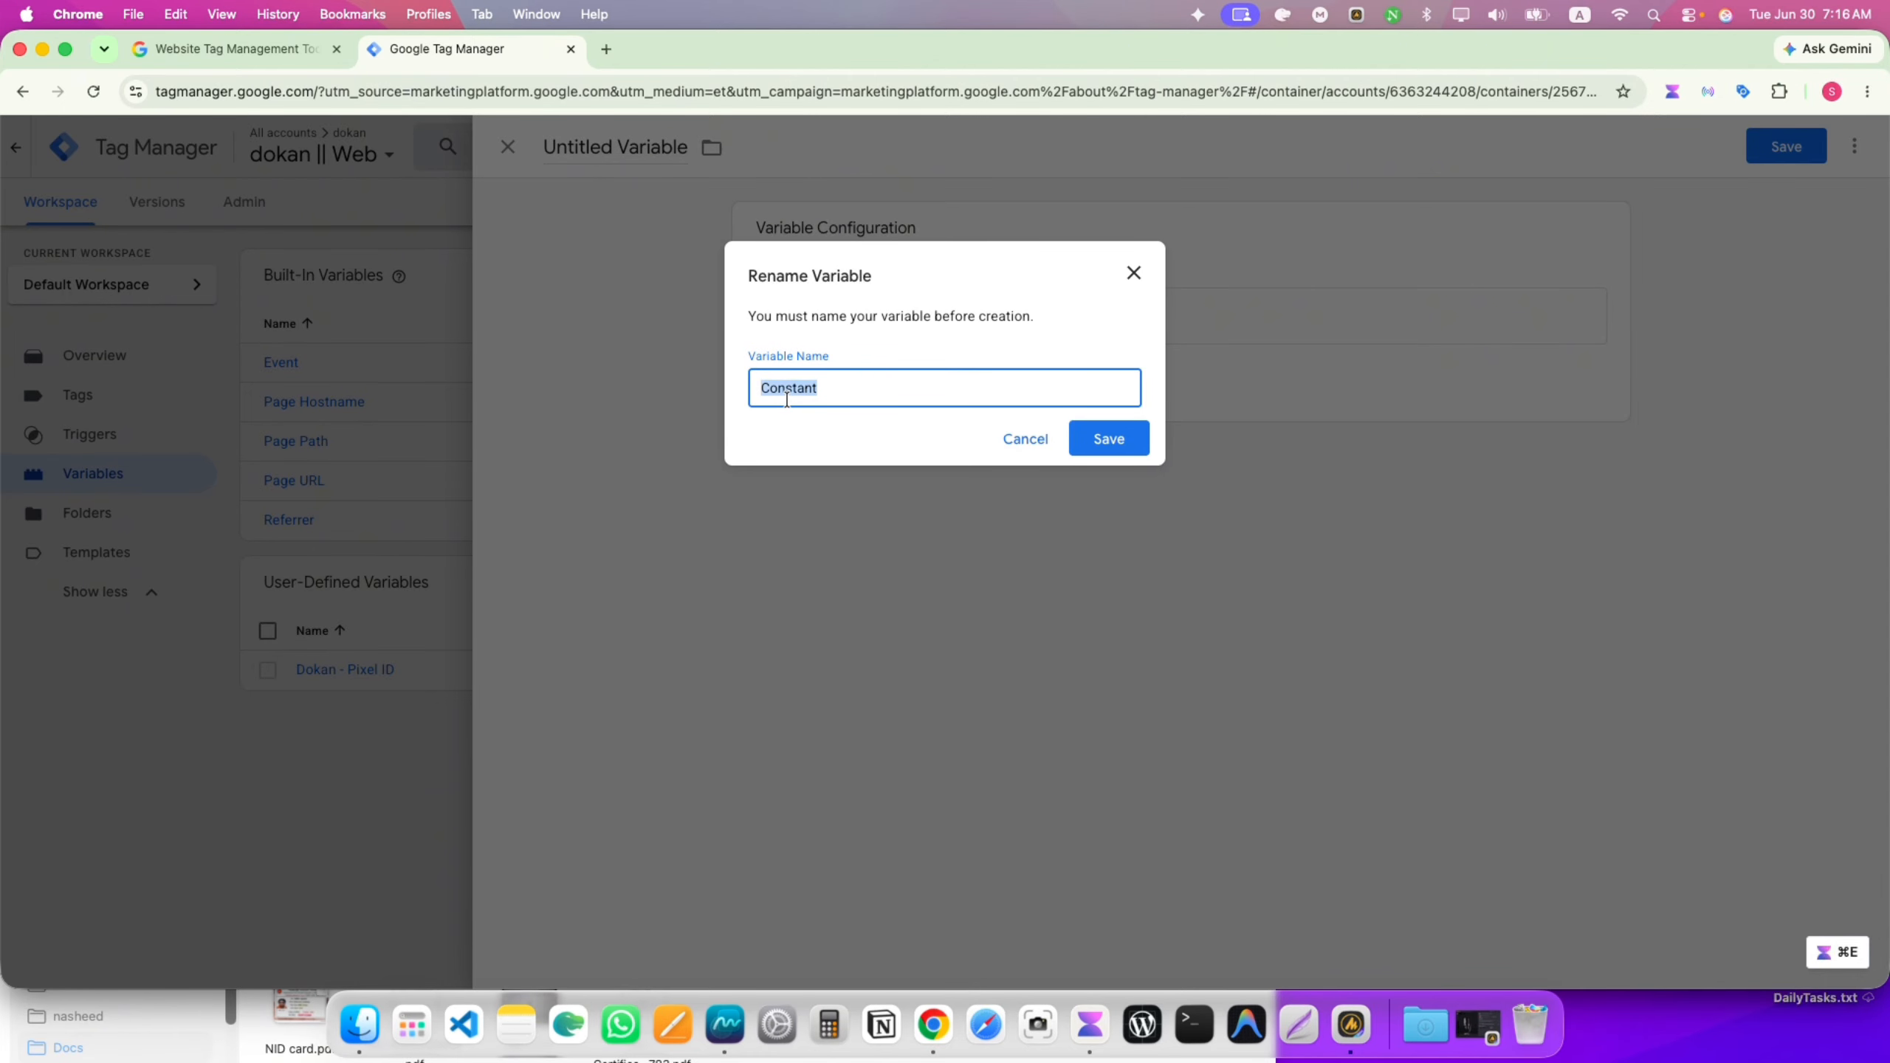
{"action": "type", "text": "M"}
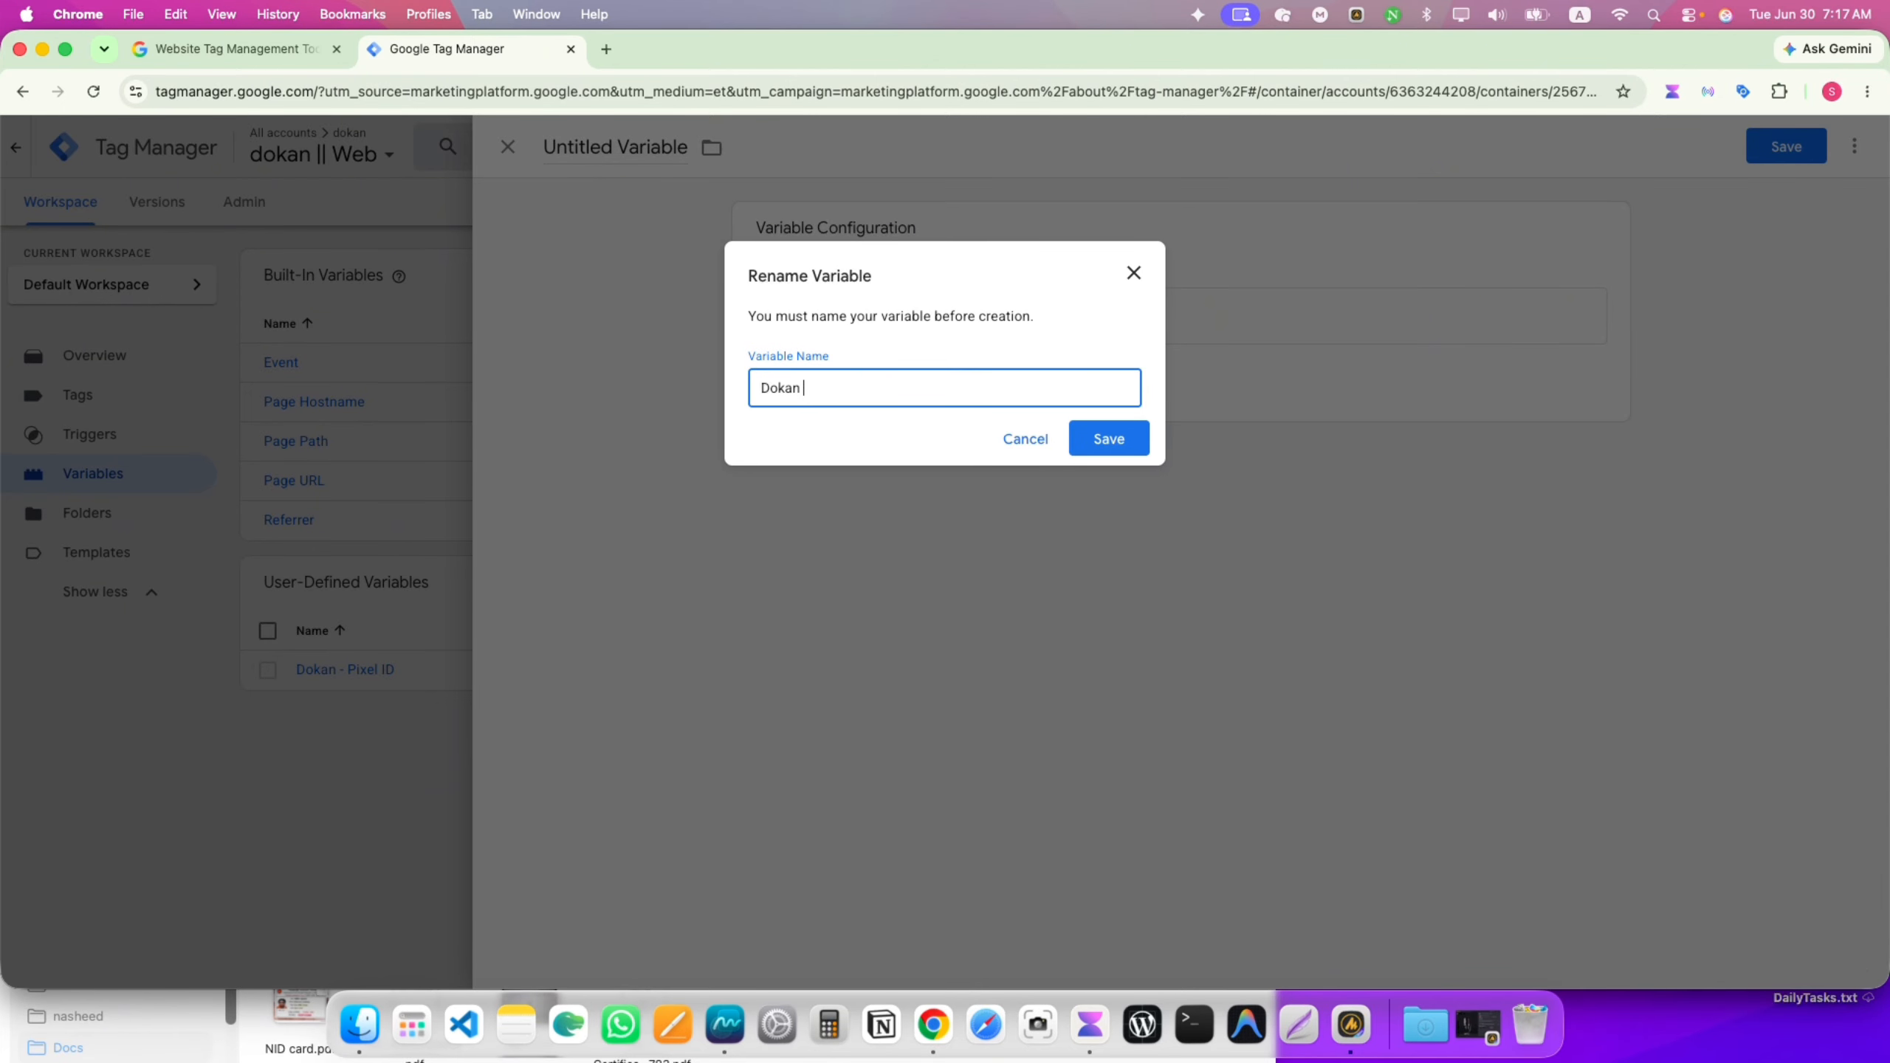
{"action": "type", "text": "okan || Pixel ID"}
{"action": "left_click", "coordinate": [1107, 441]}
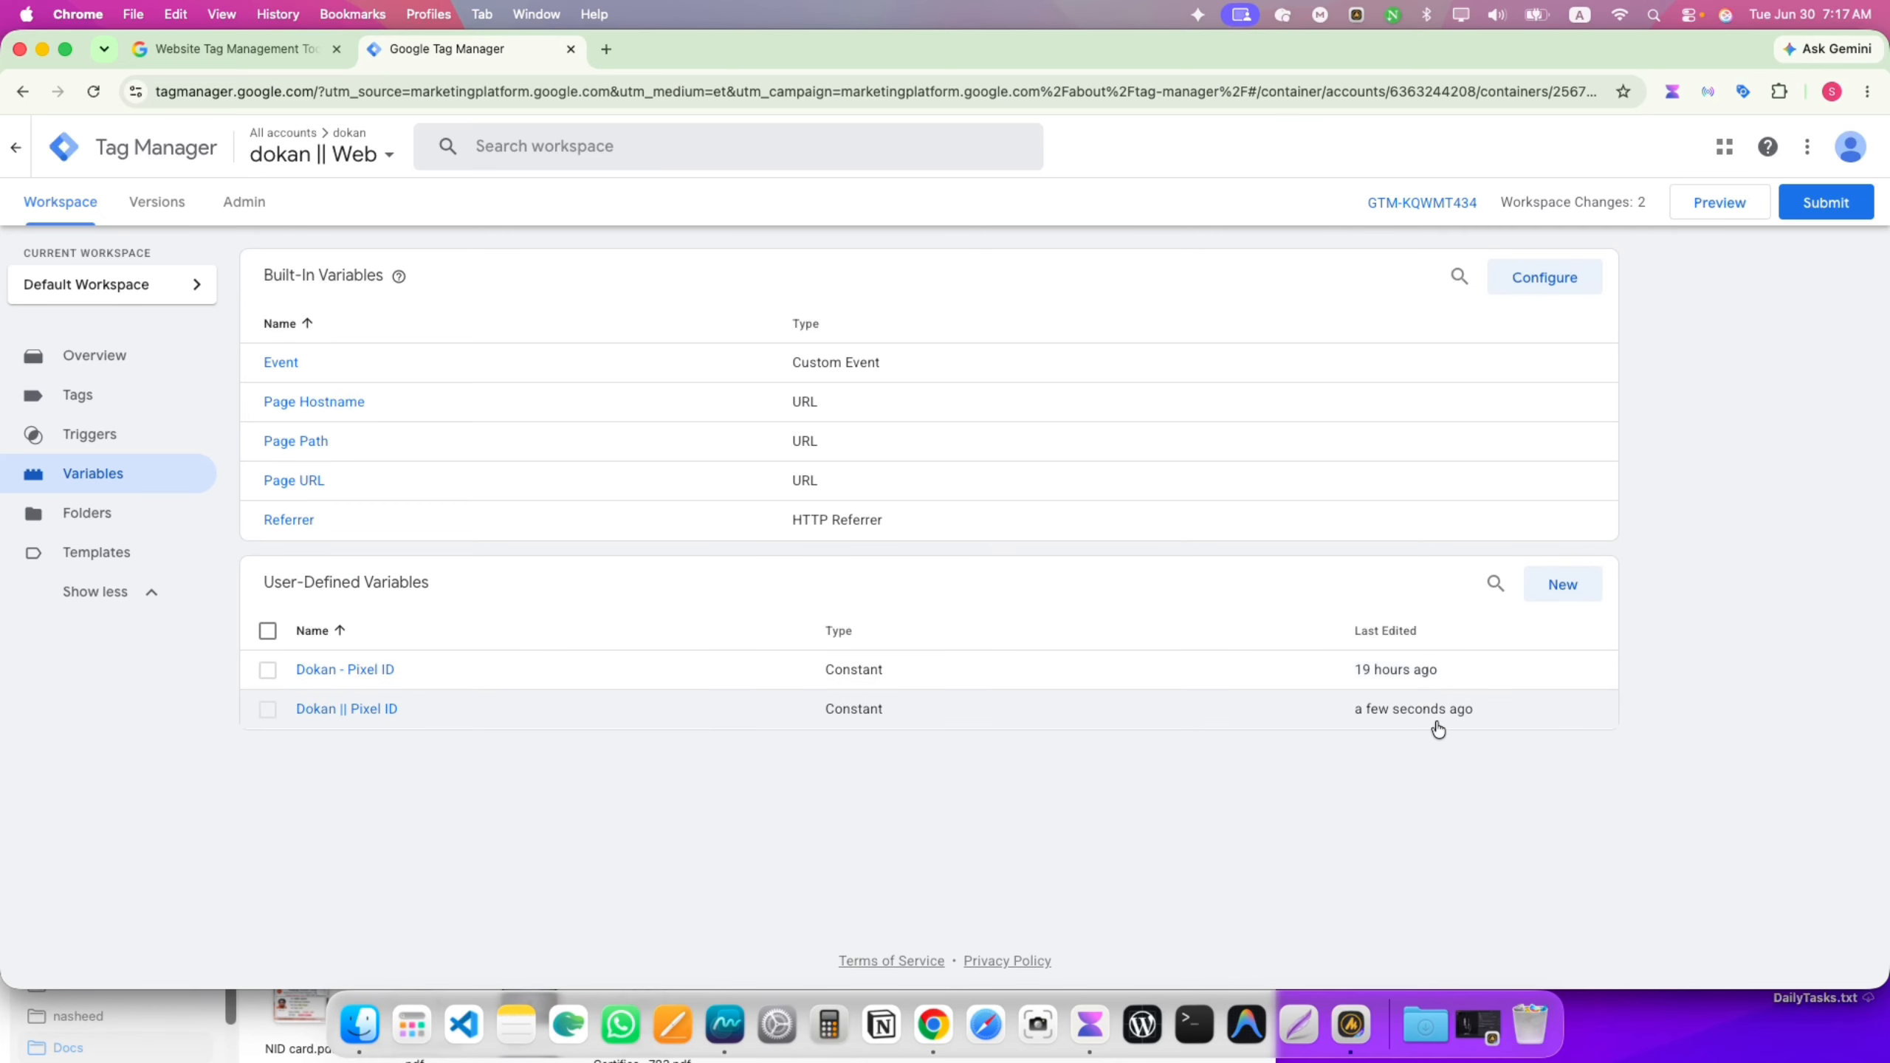
Delete the old 'Dokan - Pixel ID' variable.
{"action": "left_click", "coordinate": [268, 669]}
{"action": "left_click", "coordinate": [1582, 584]}
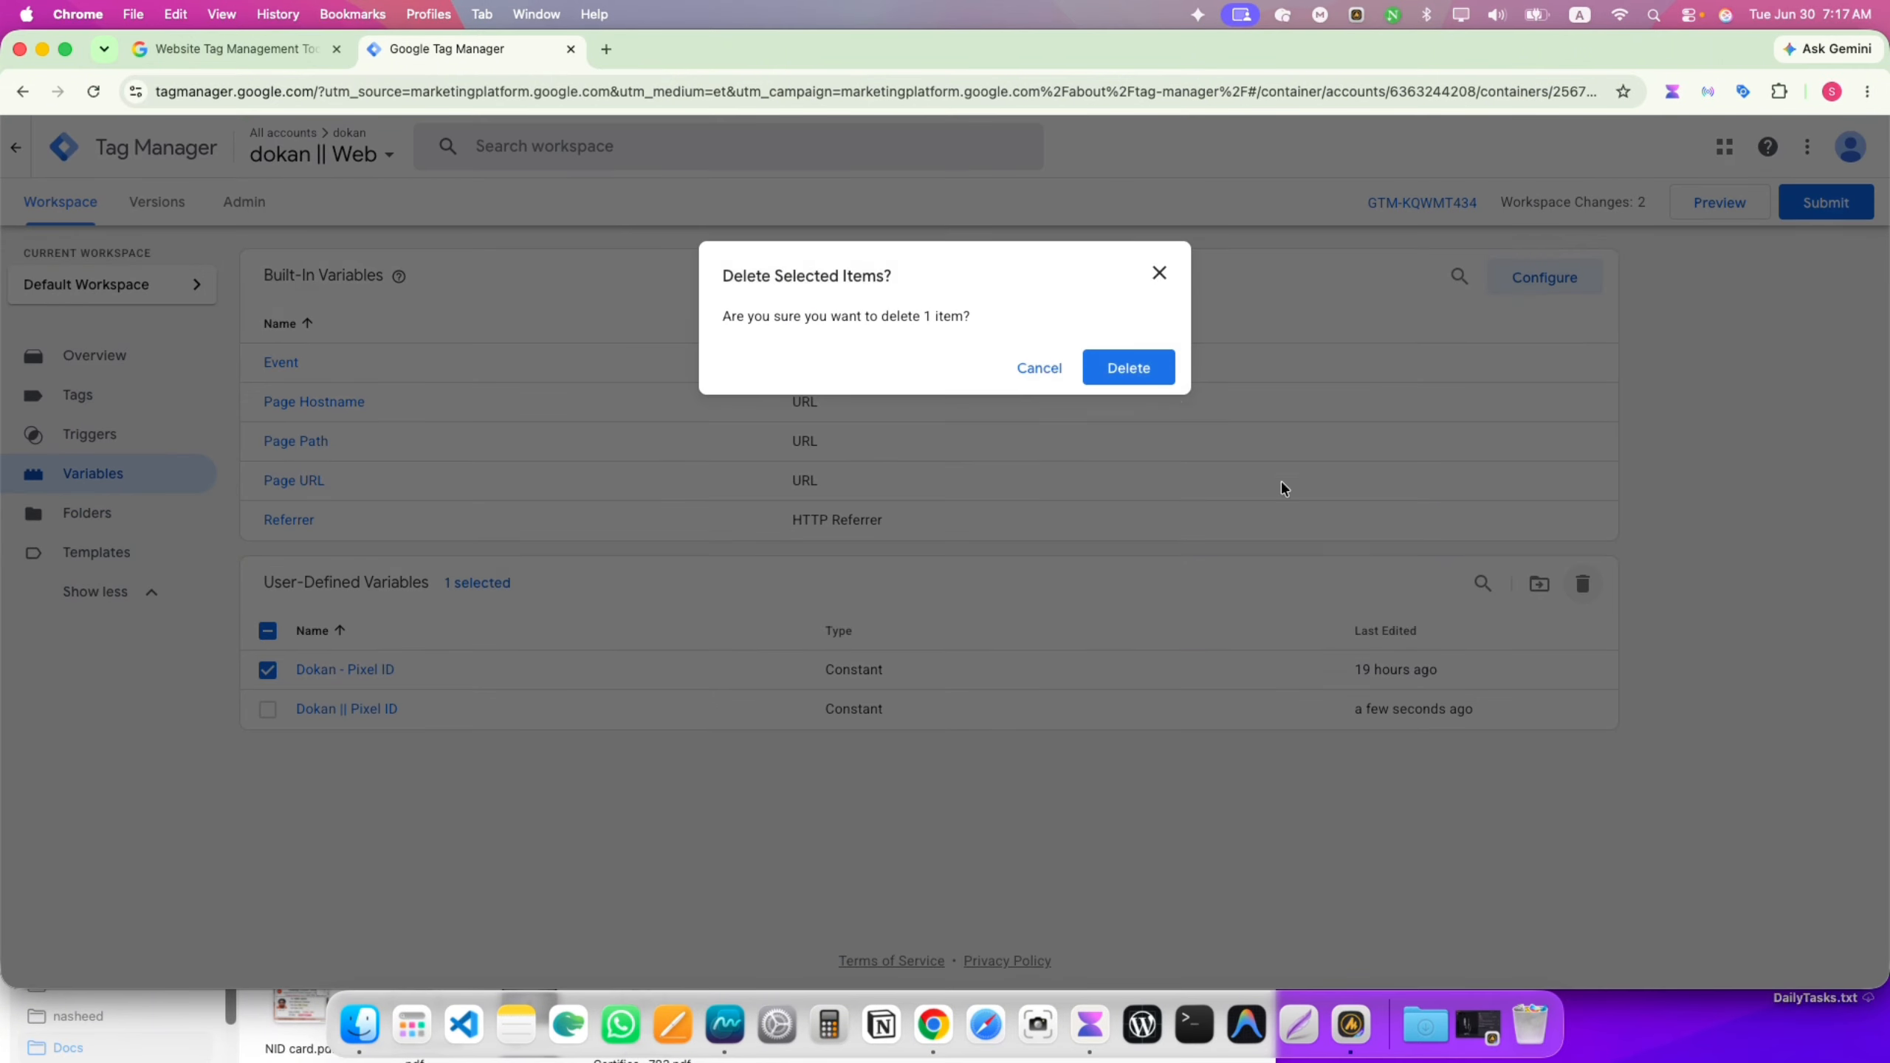
{"action": "left_click", "coordinate": [1146, 370]}
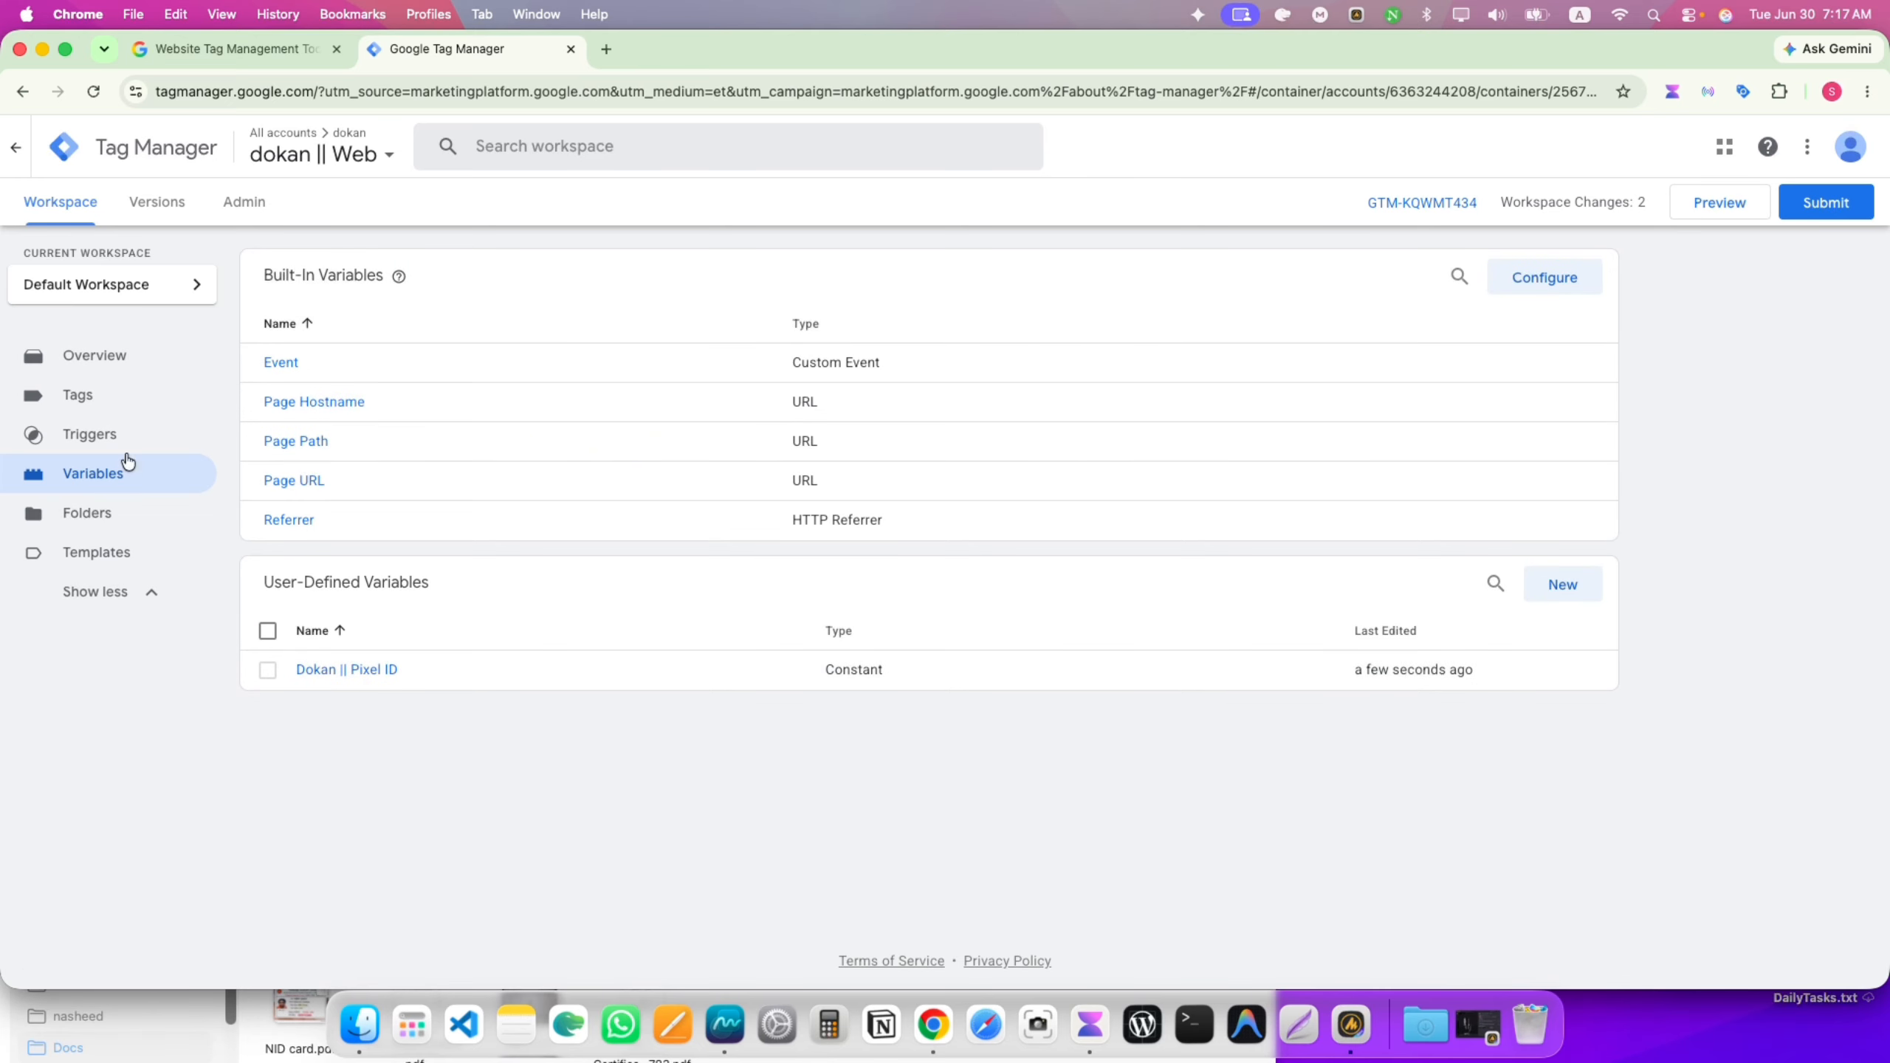
{"action": "left_click", "coordinate": [106, 404]}
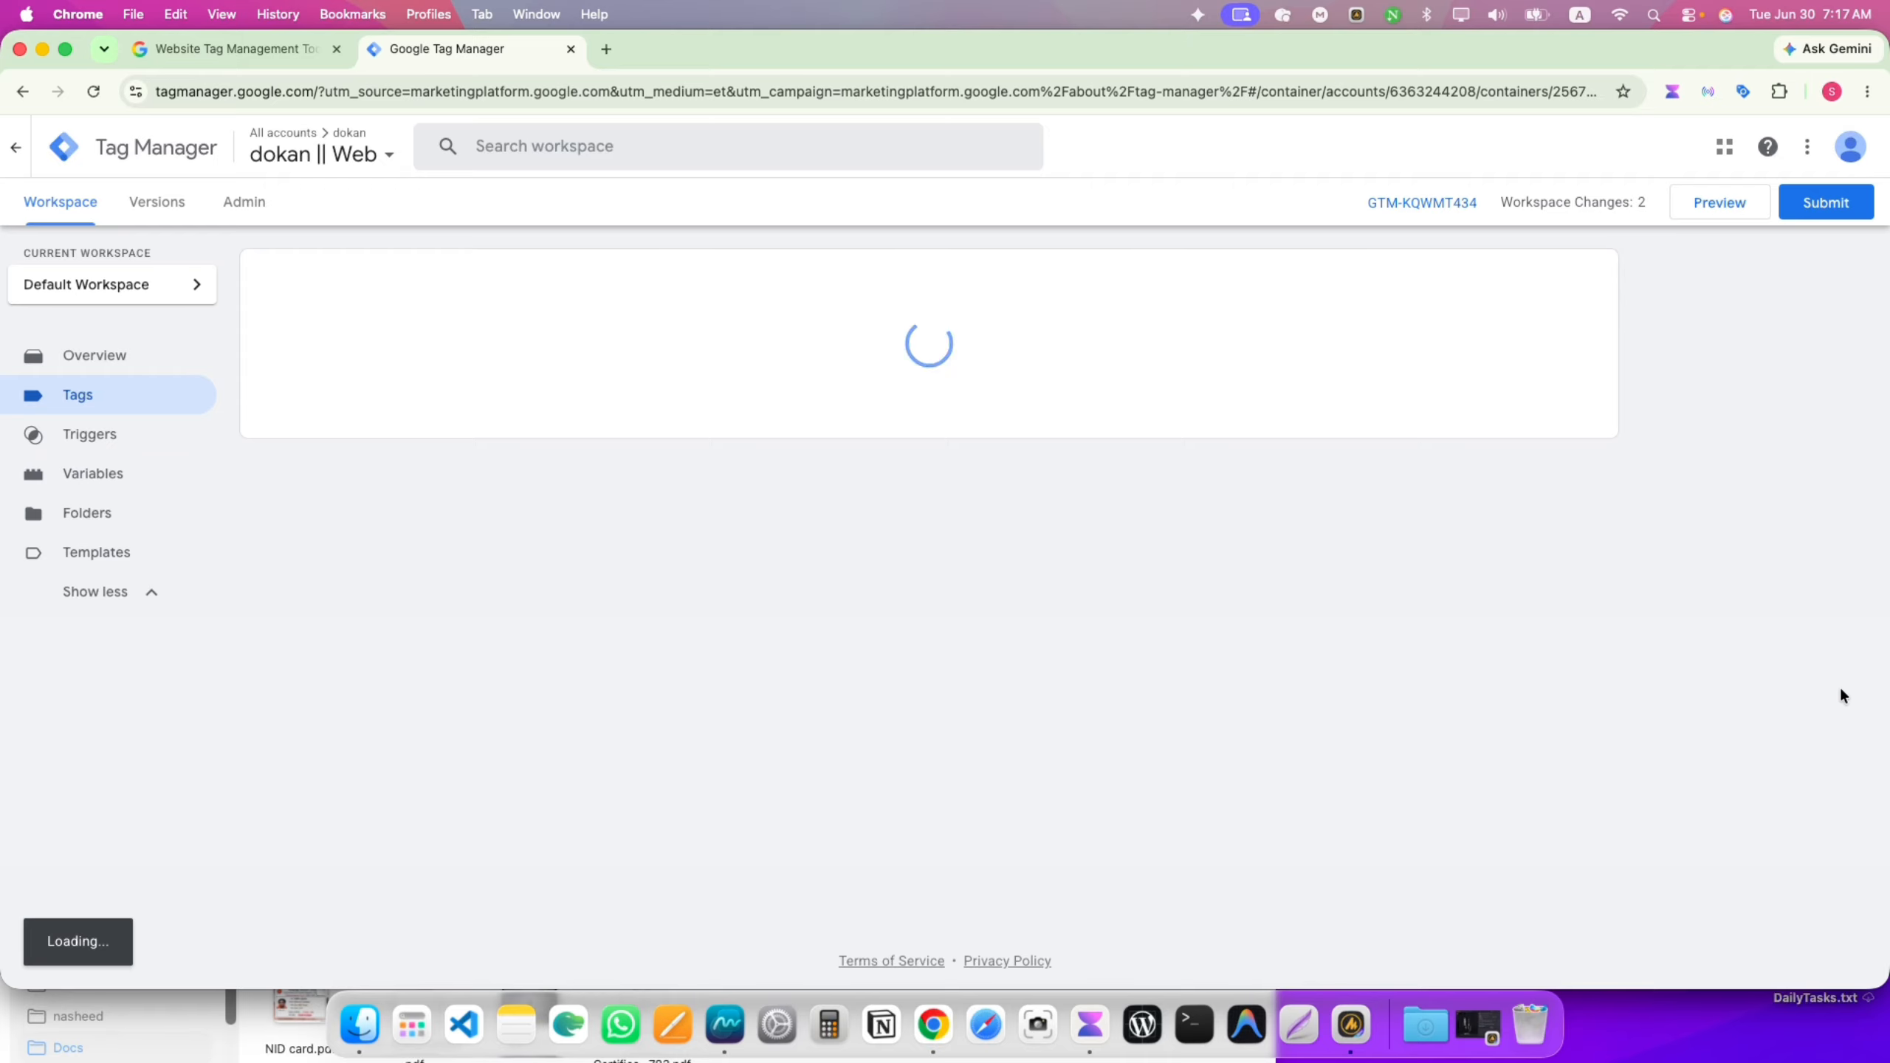
Start a new tag and search the built-in tag types for 'meta'.
{"action": "left_click", "coordinate": [1551, 283]}
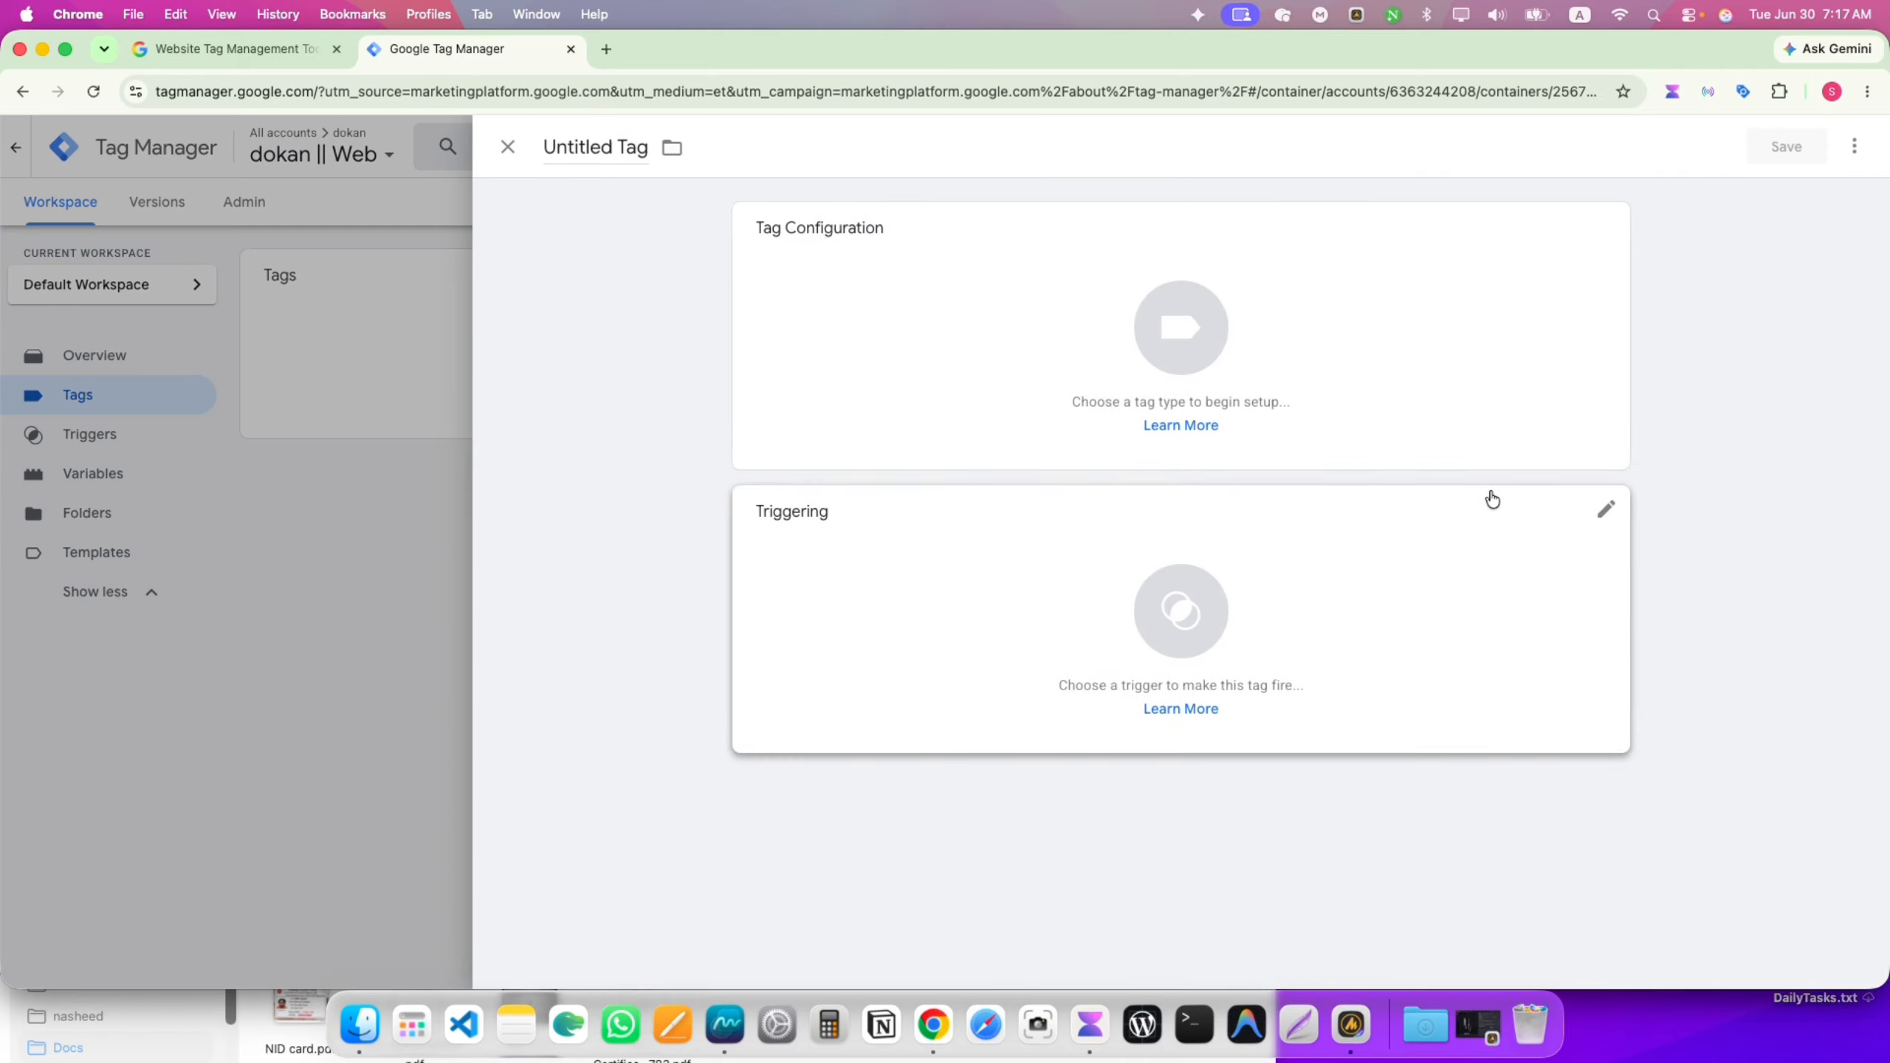
{"action": "left_click", "coordinate": [1180, 340]}
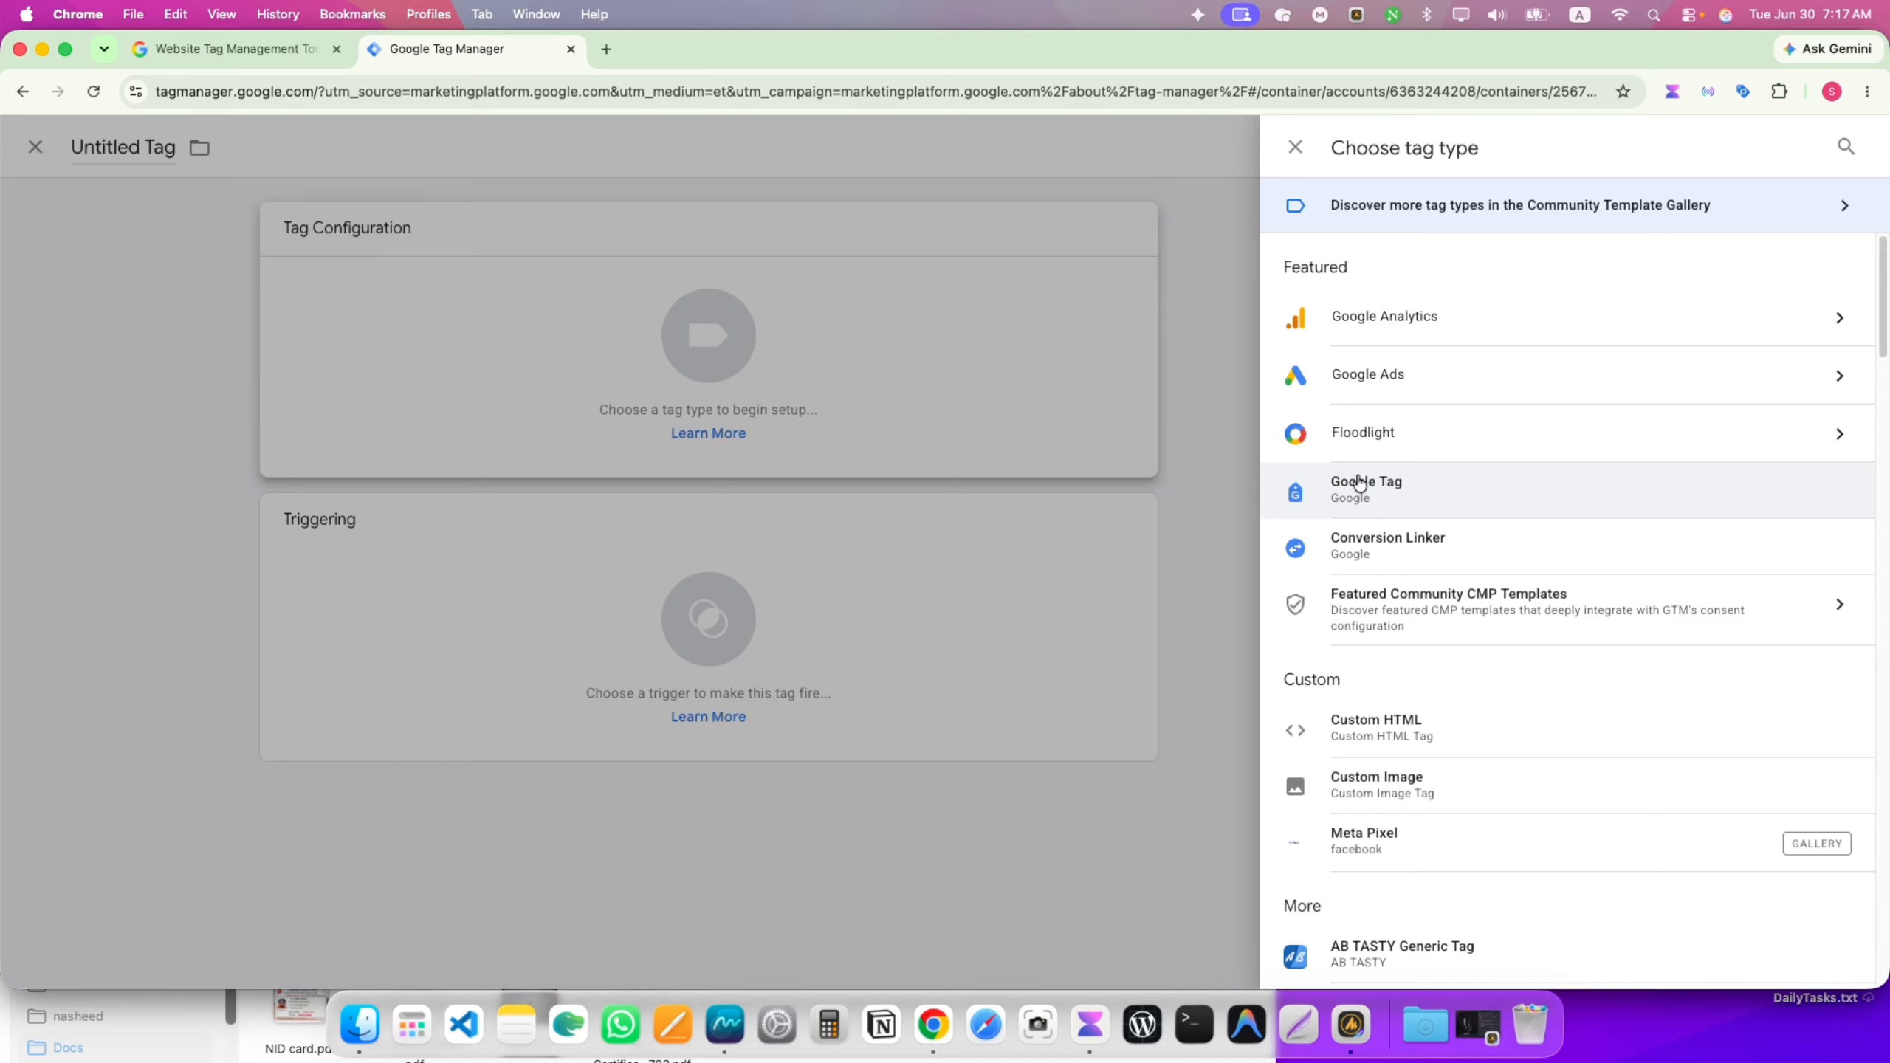
{"action": "left_click", "coordinate": [1846, 147]}
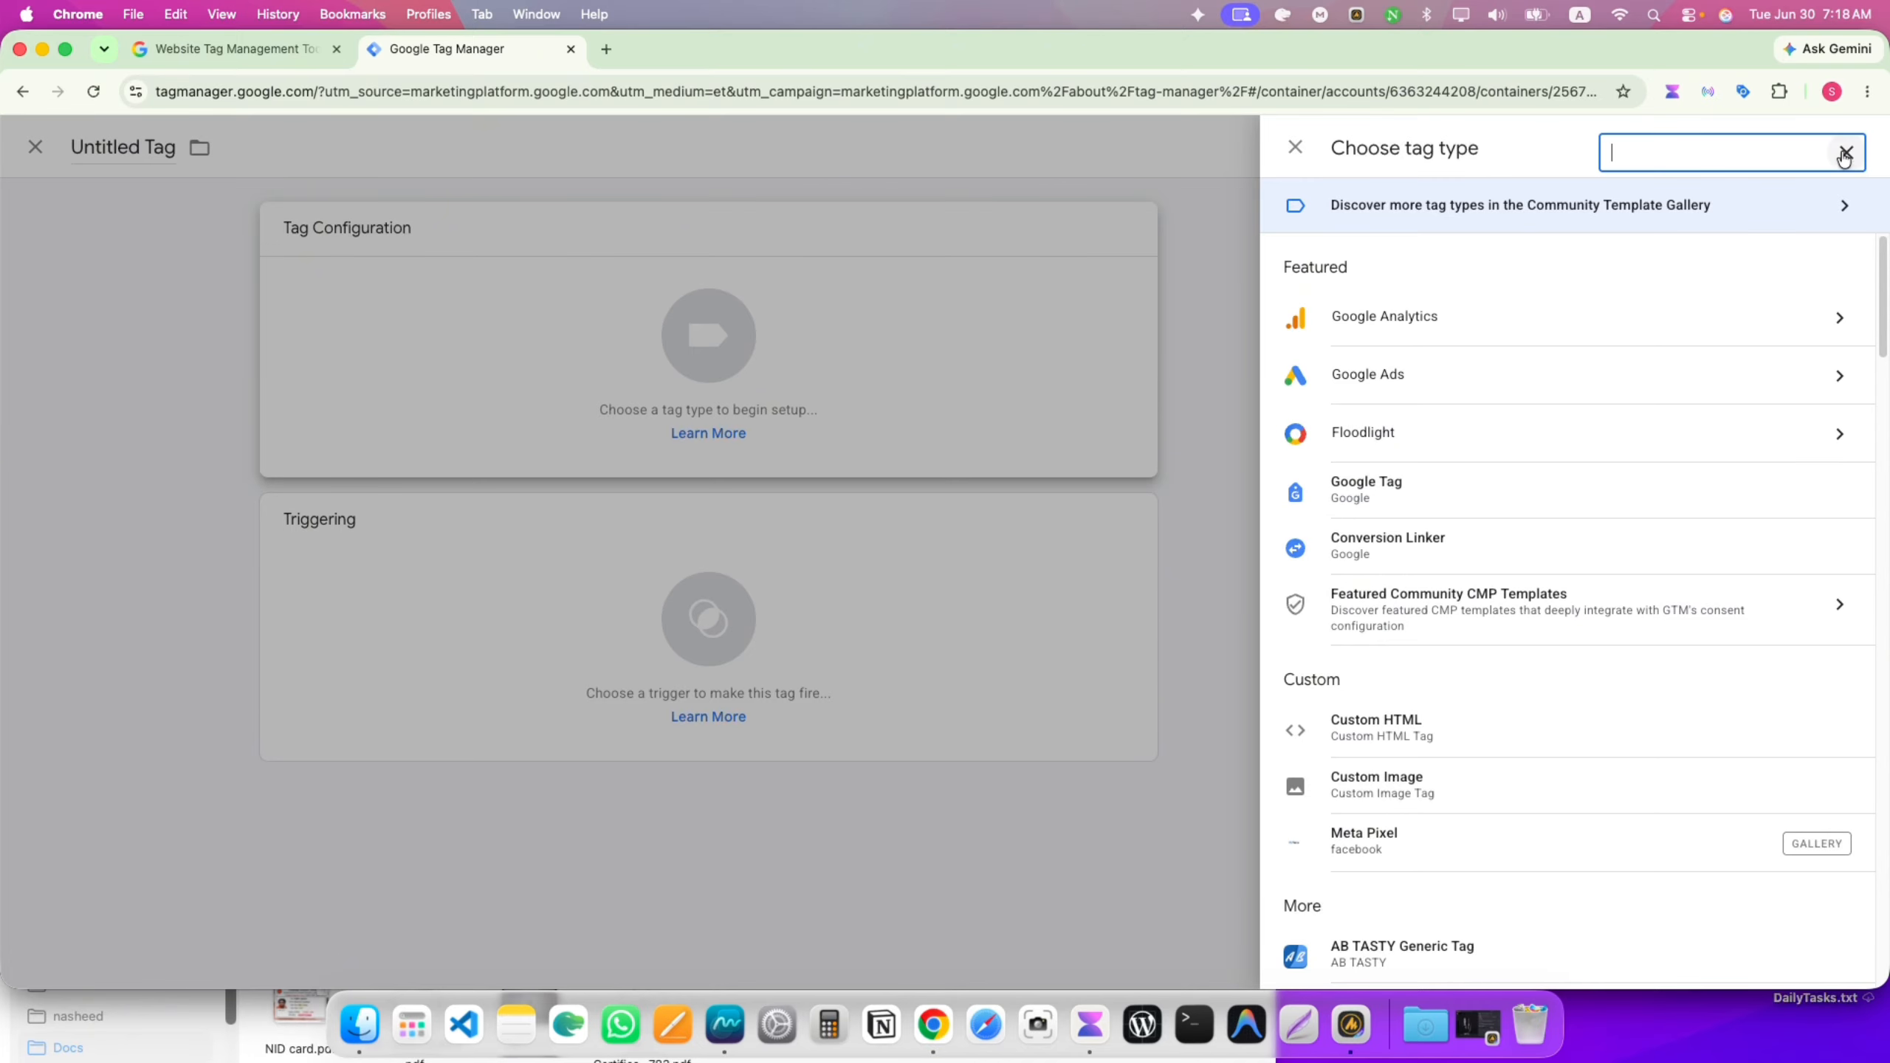
{"action": "type", "text": "meta"}
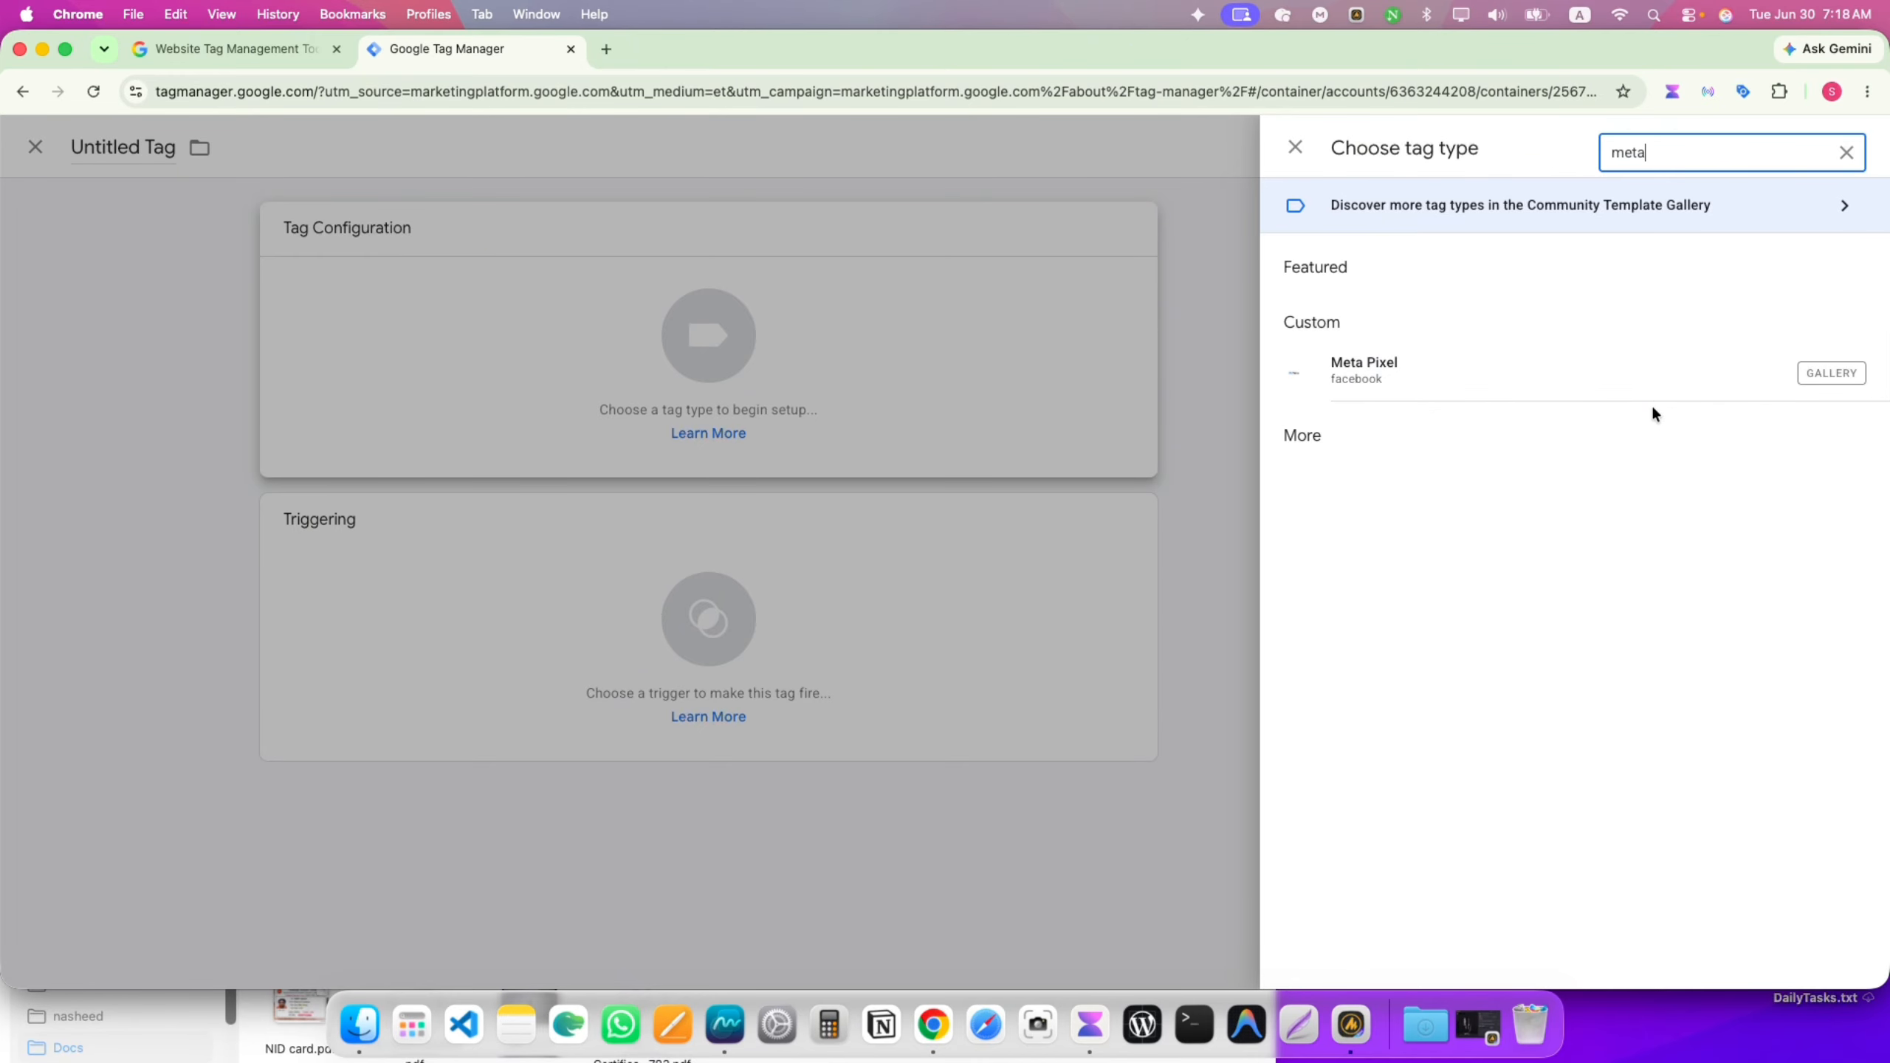
{"action": "double_click", "coordinate": [1630, 153]}
{"action": "key", "text": "BackSpace"}
Find the Meta Pixel template by facebook in the Community Template Gallery and choose it.
{"action": "left_click", "coordinate": [1640, 202]}
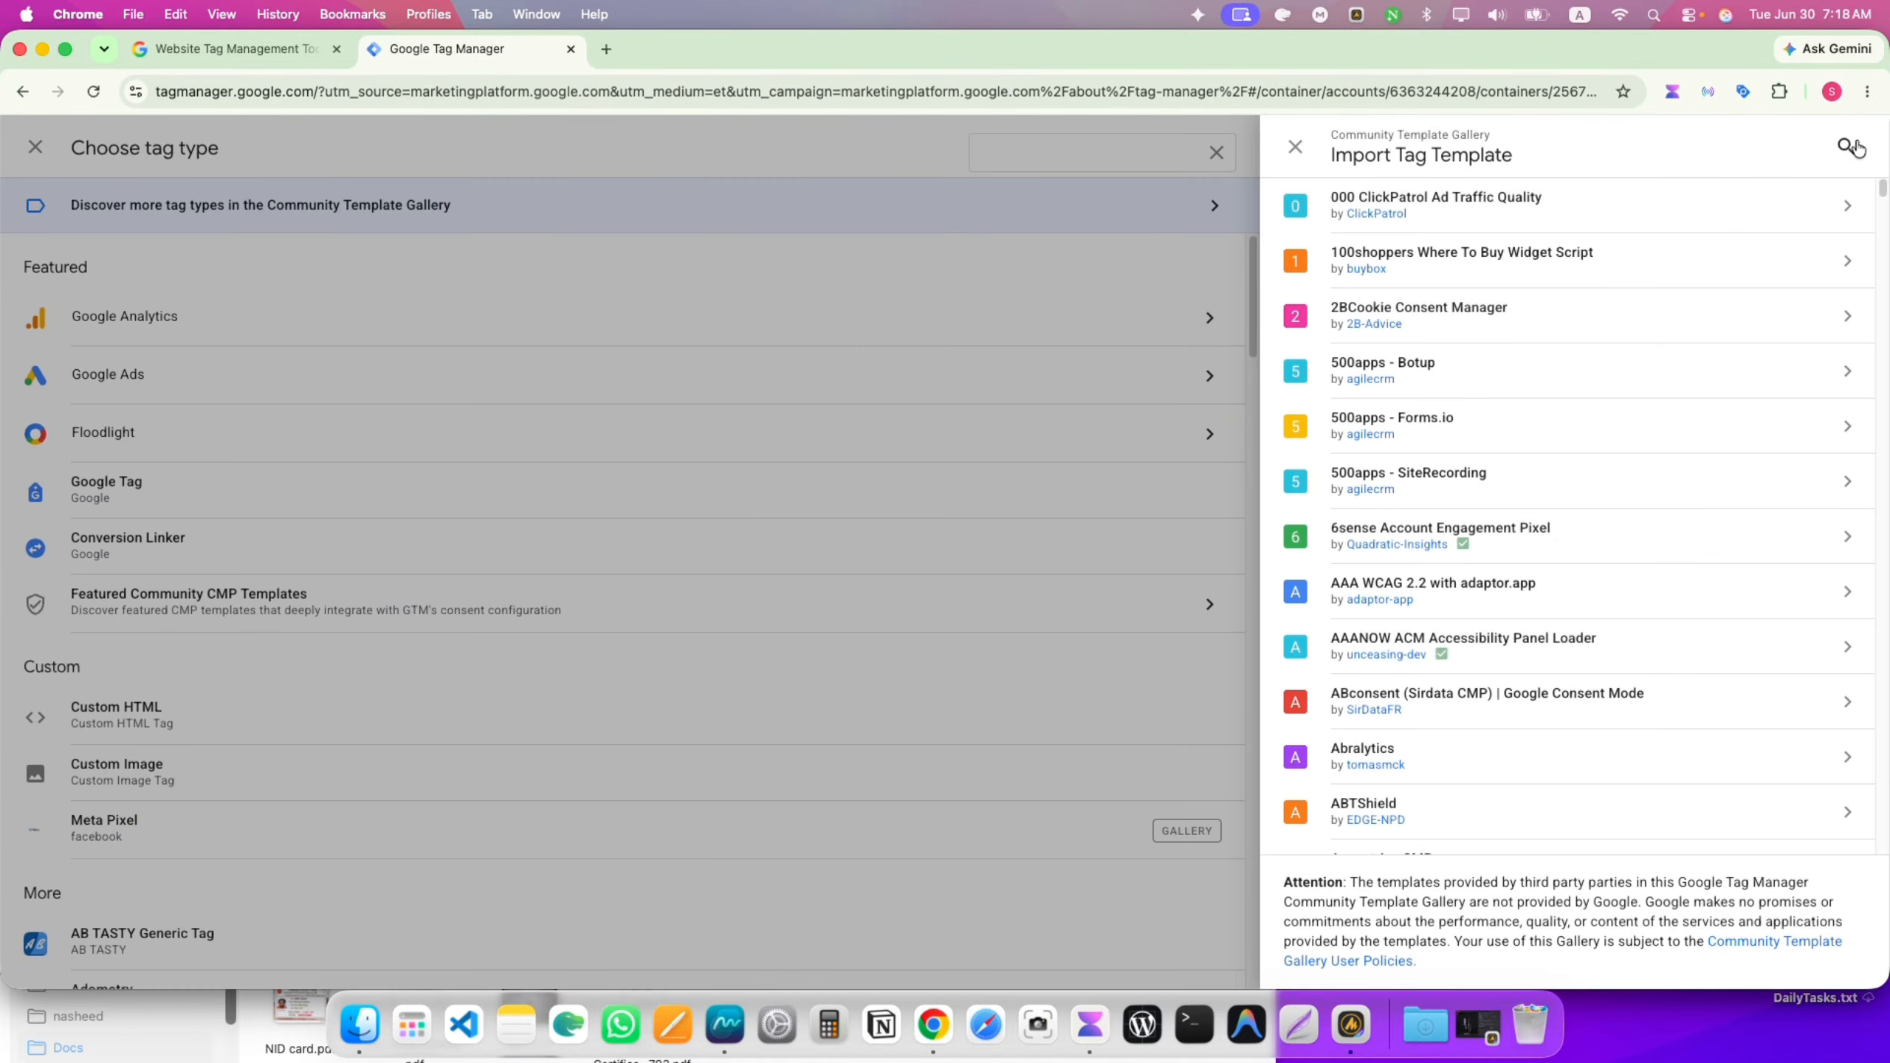
{"action": "left_click", "coordinate": [1844, 151]}
{"action": "type", "text": "meta"}
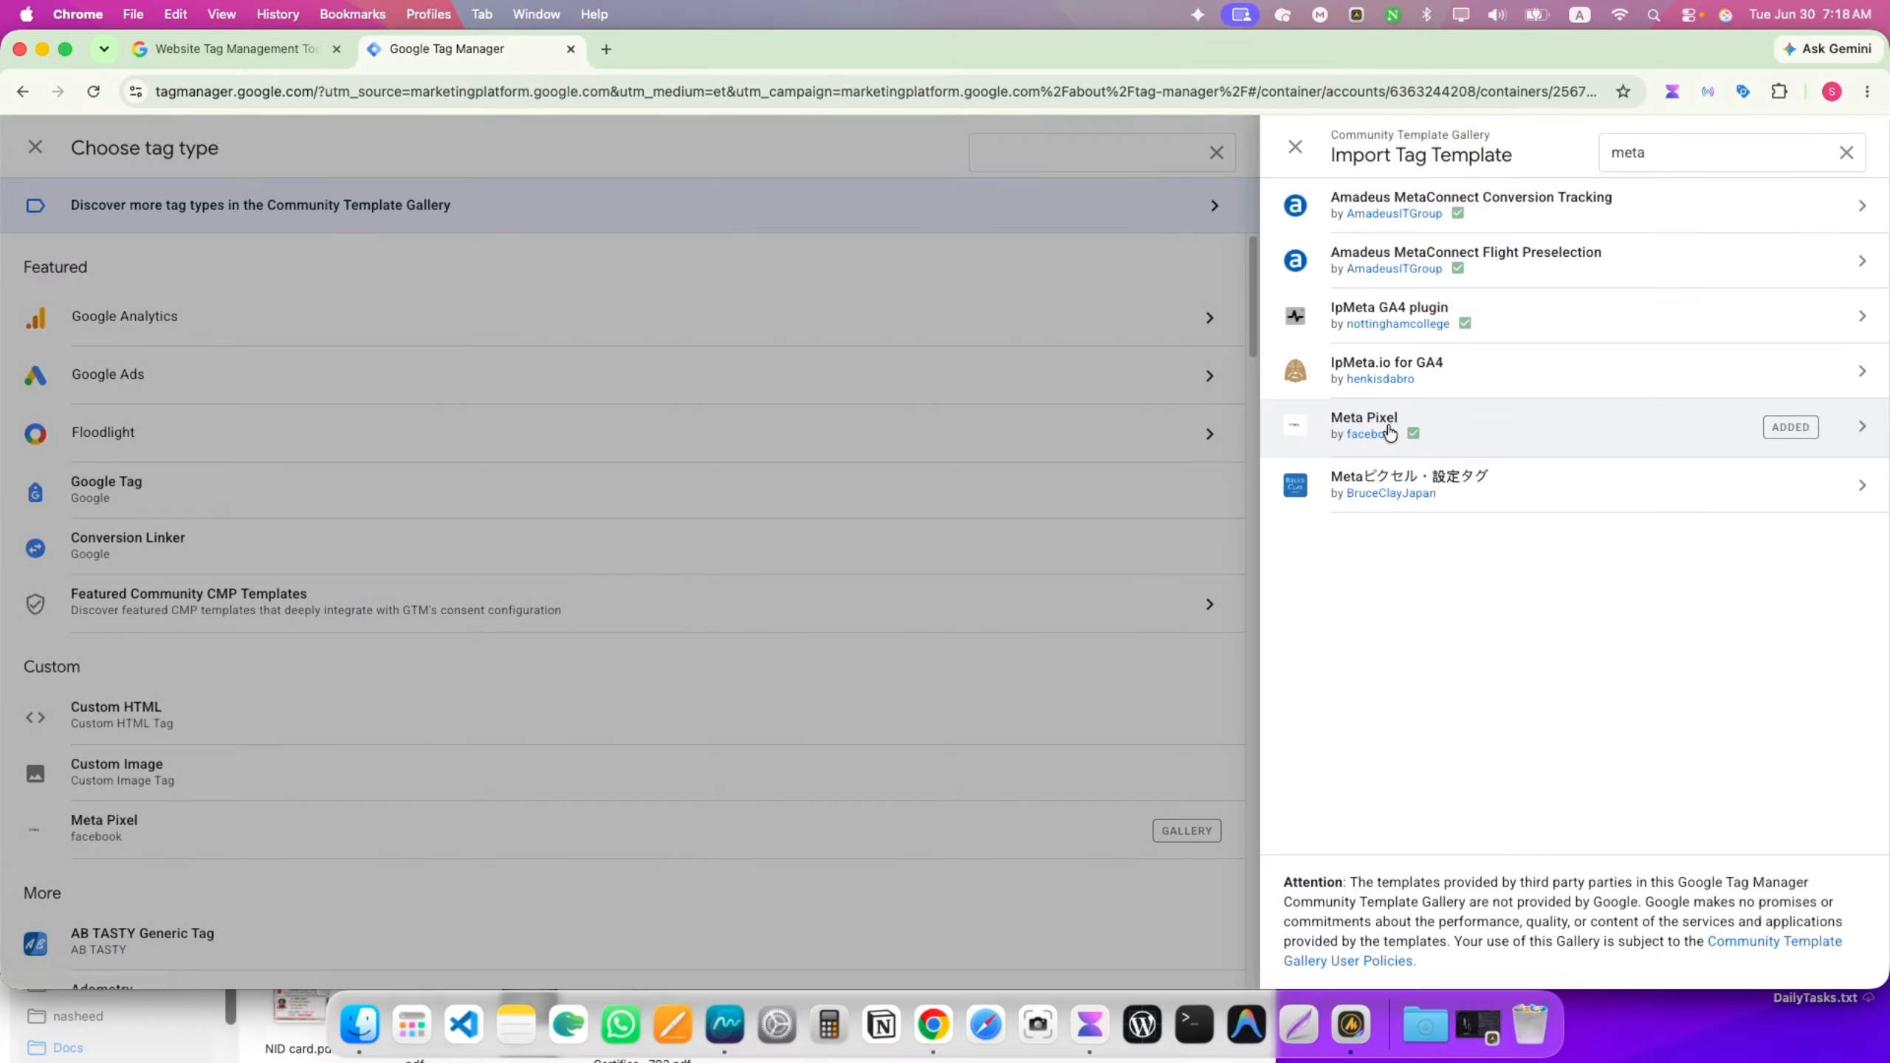
{"action": "mouse_move", "coordinate": [1411, 432]}
{"action": "left_click", "coordinate": [1835, 484]}
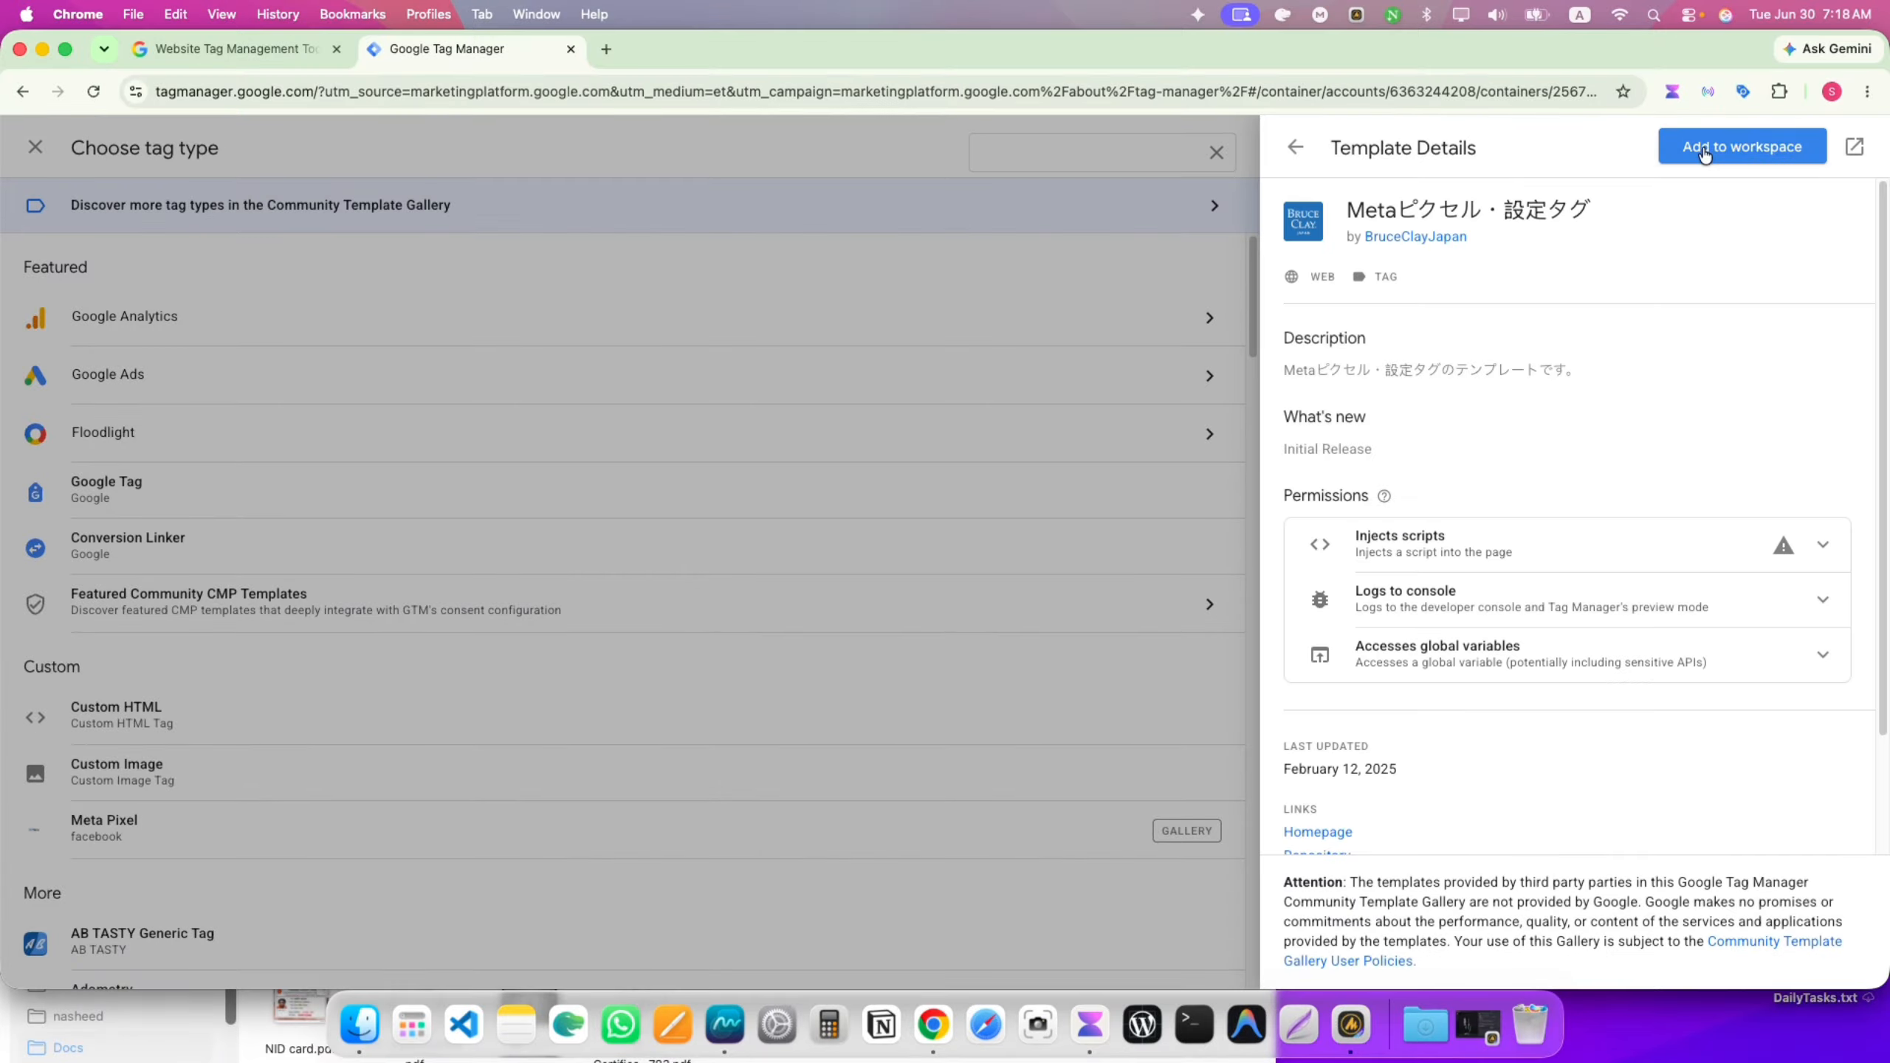
{"action": "left_click", "coordinate": [1296, 147]}
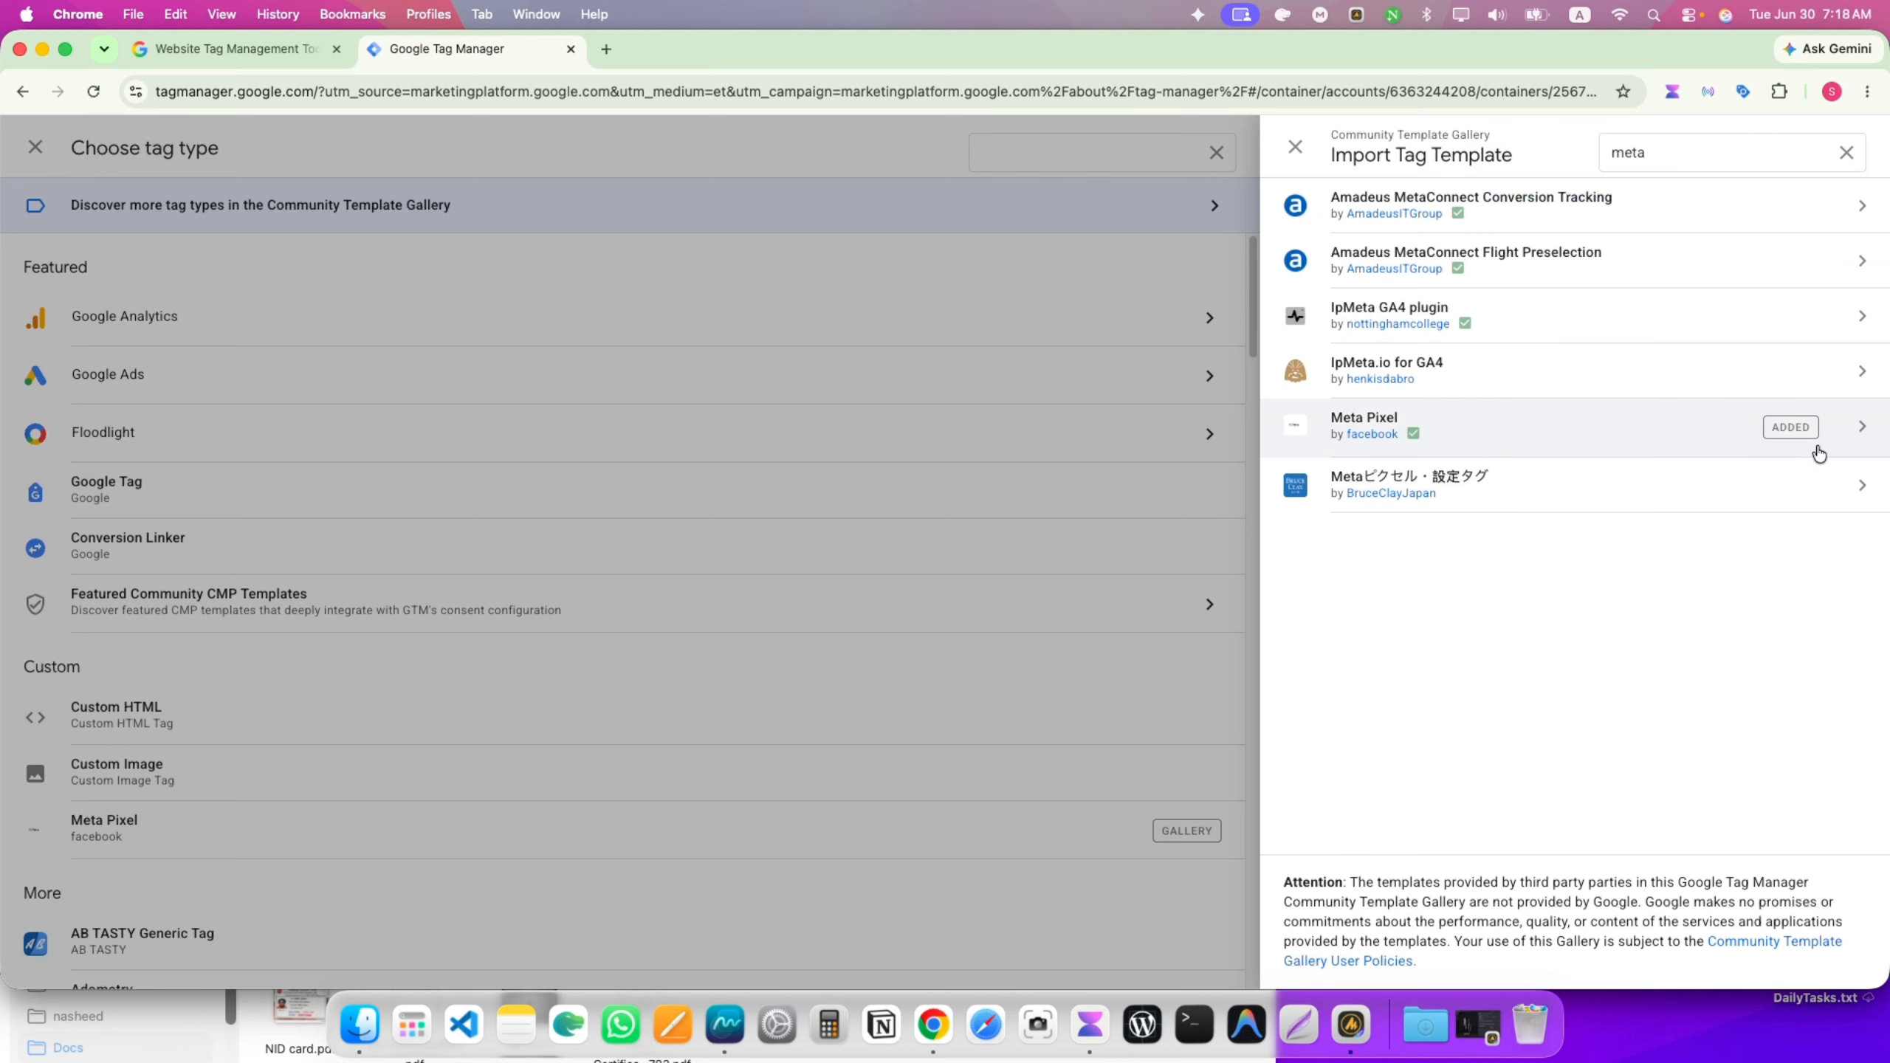
{"action": "left_click", "coordinate": [1759, 439]}
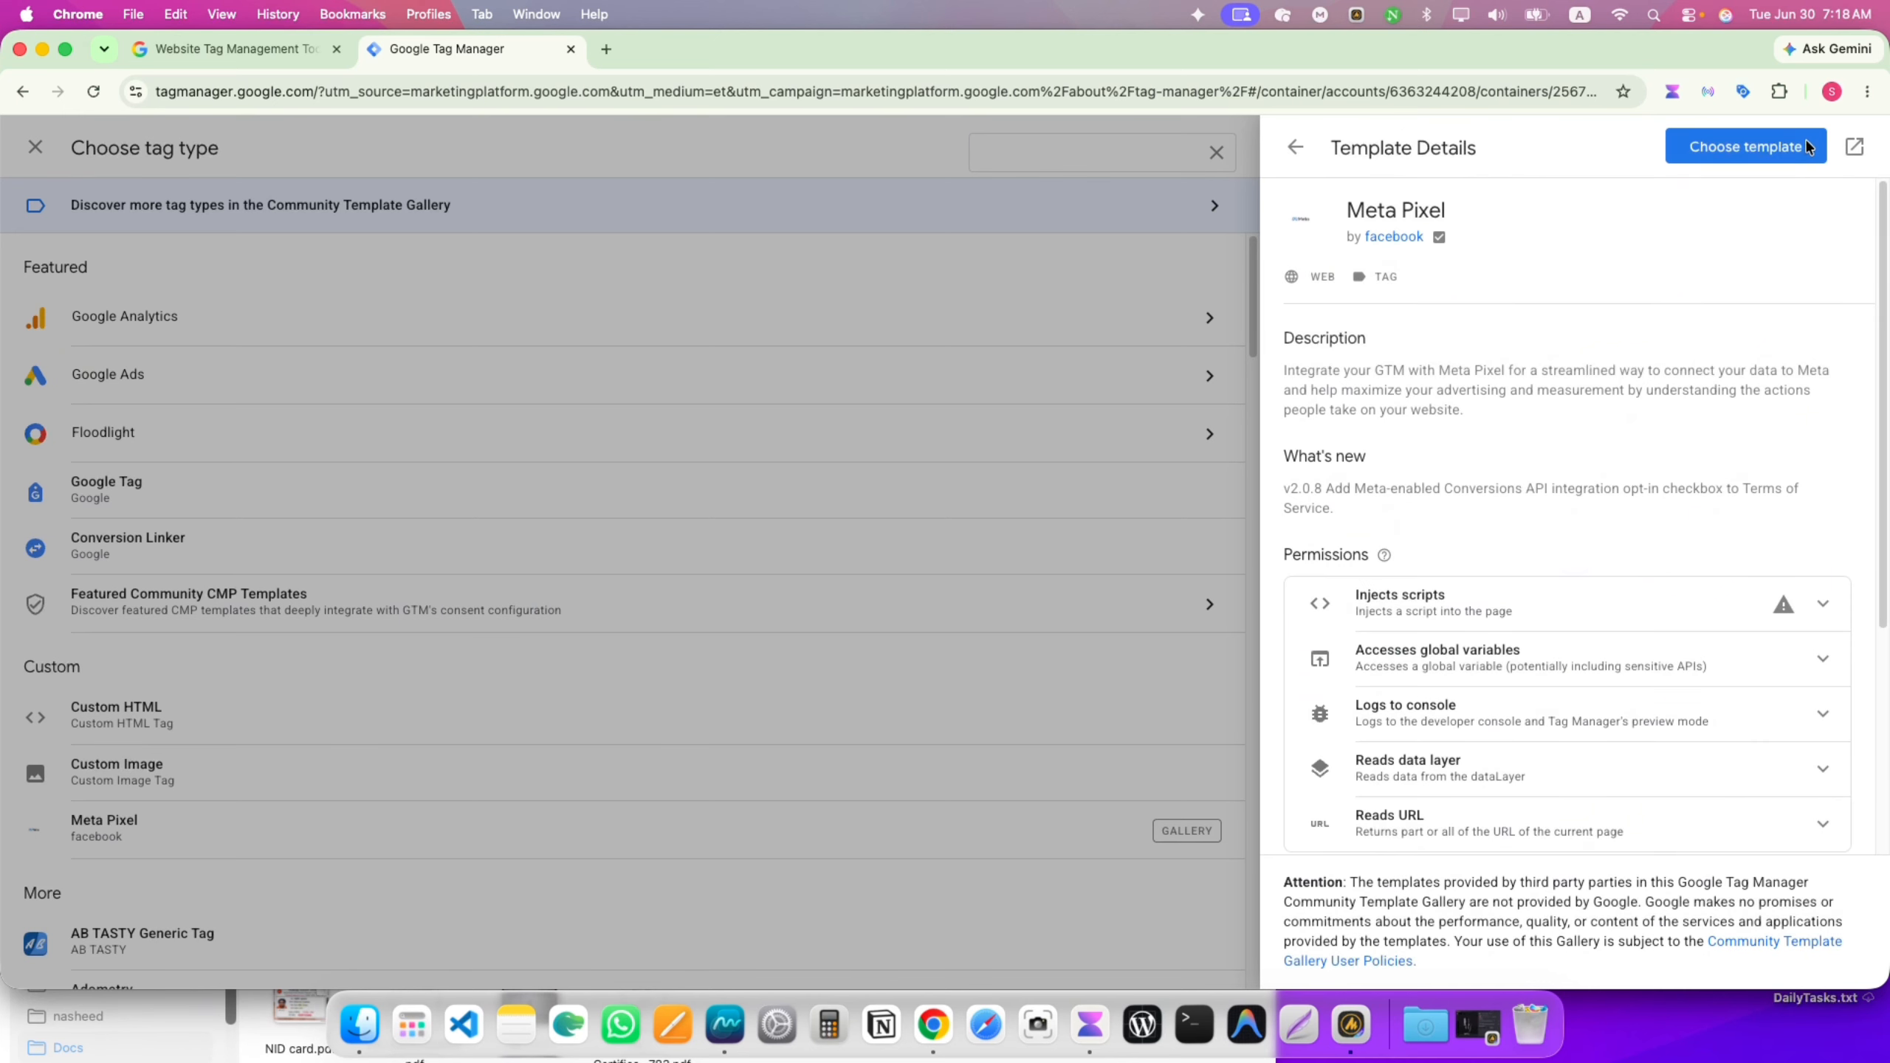
{"action": "left_click", "coordinate": [1778, 151]}
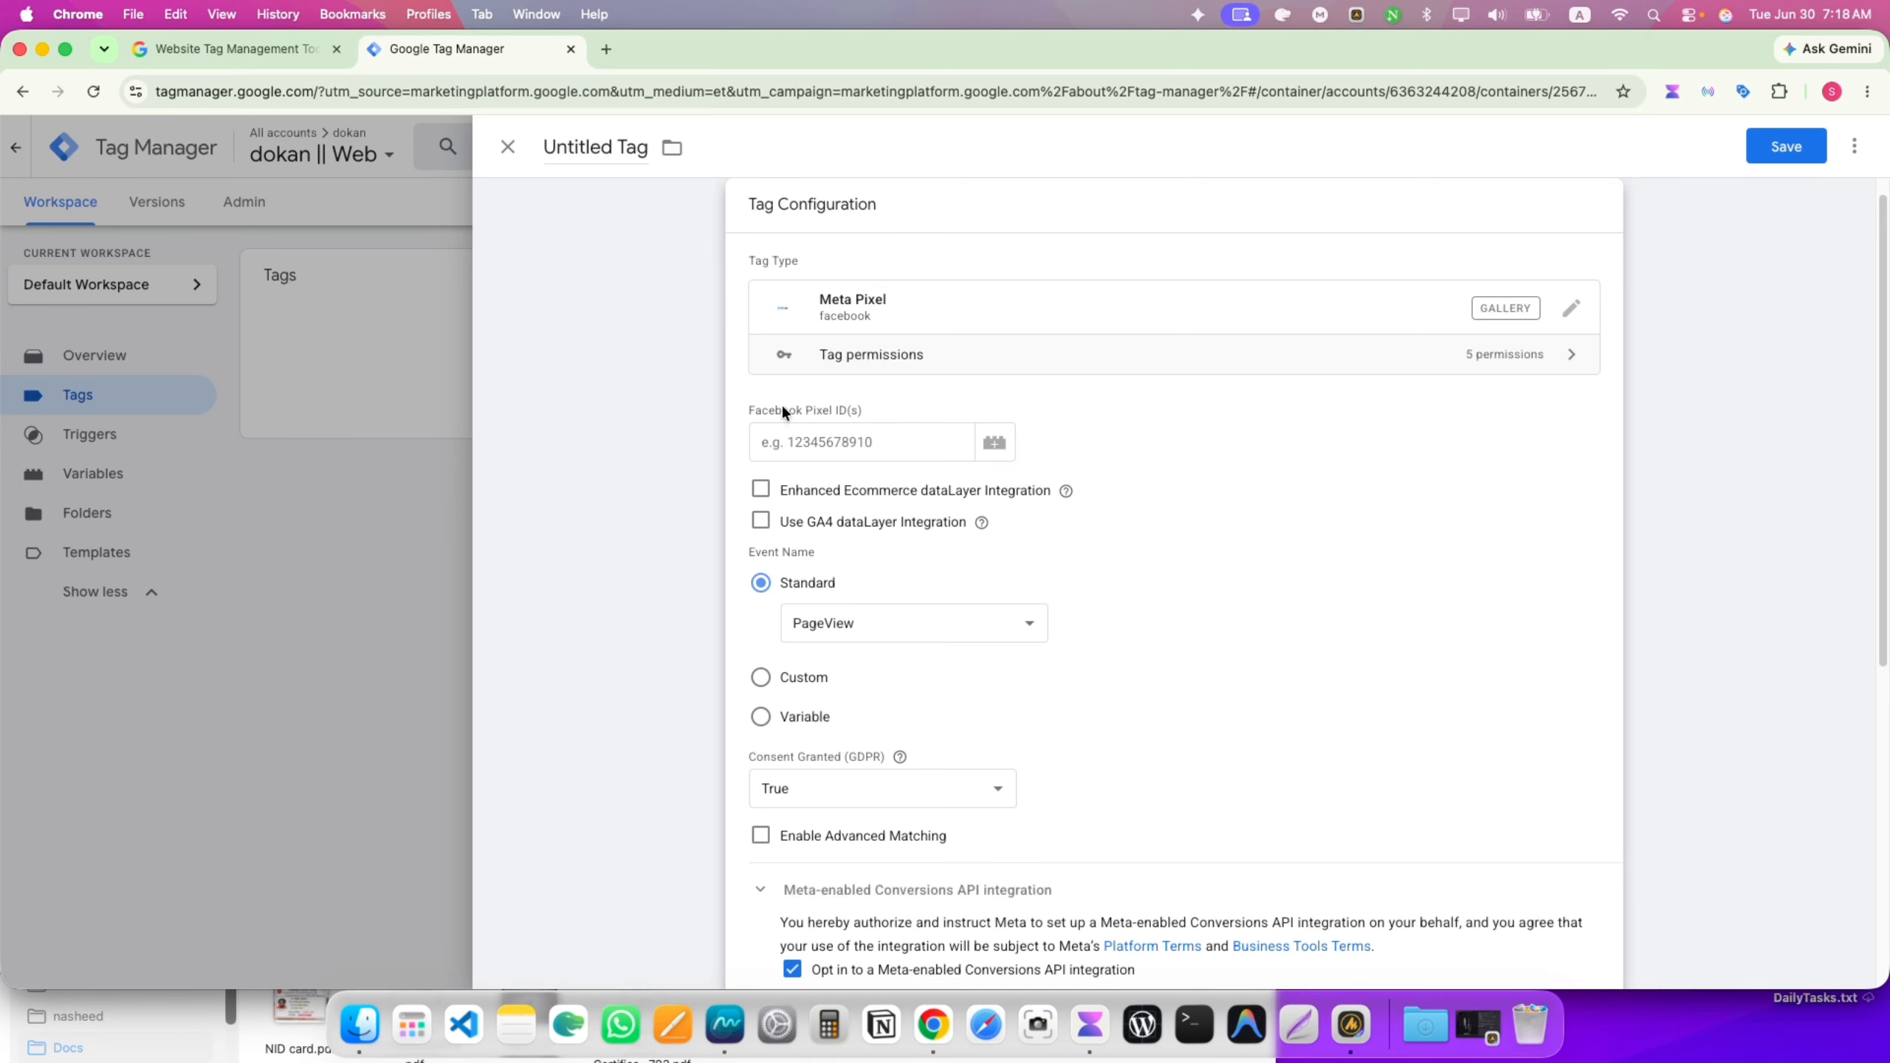
Set the tag's Facebook Pixel ID(s) field to the {{Dokan || Pixel ID}} variable.
{"action": "left_click", "coordinate": [788, 435]}
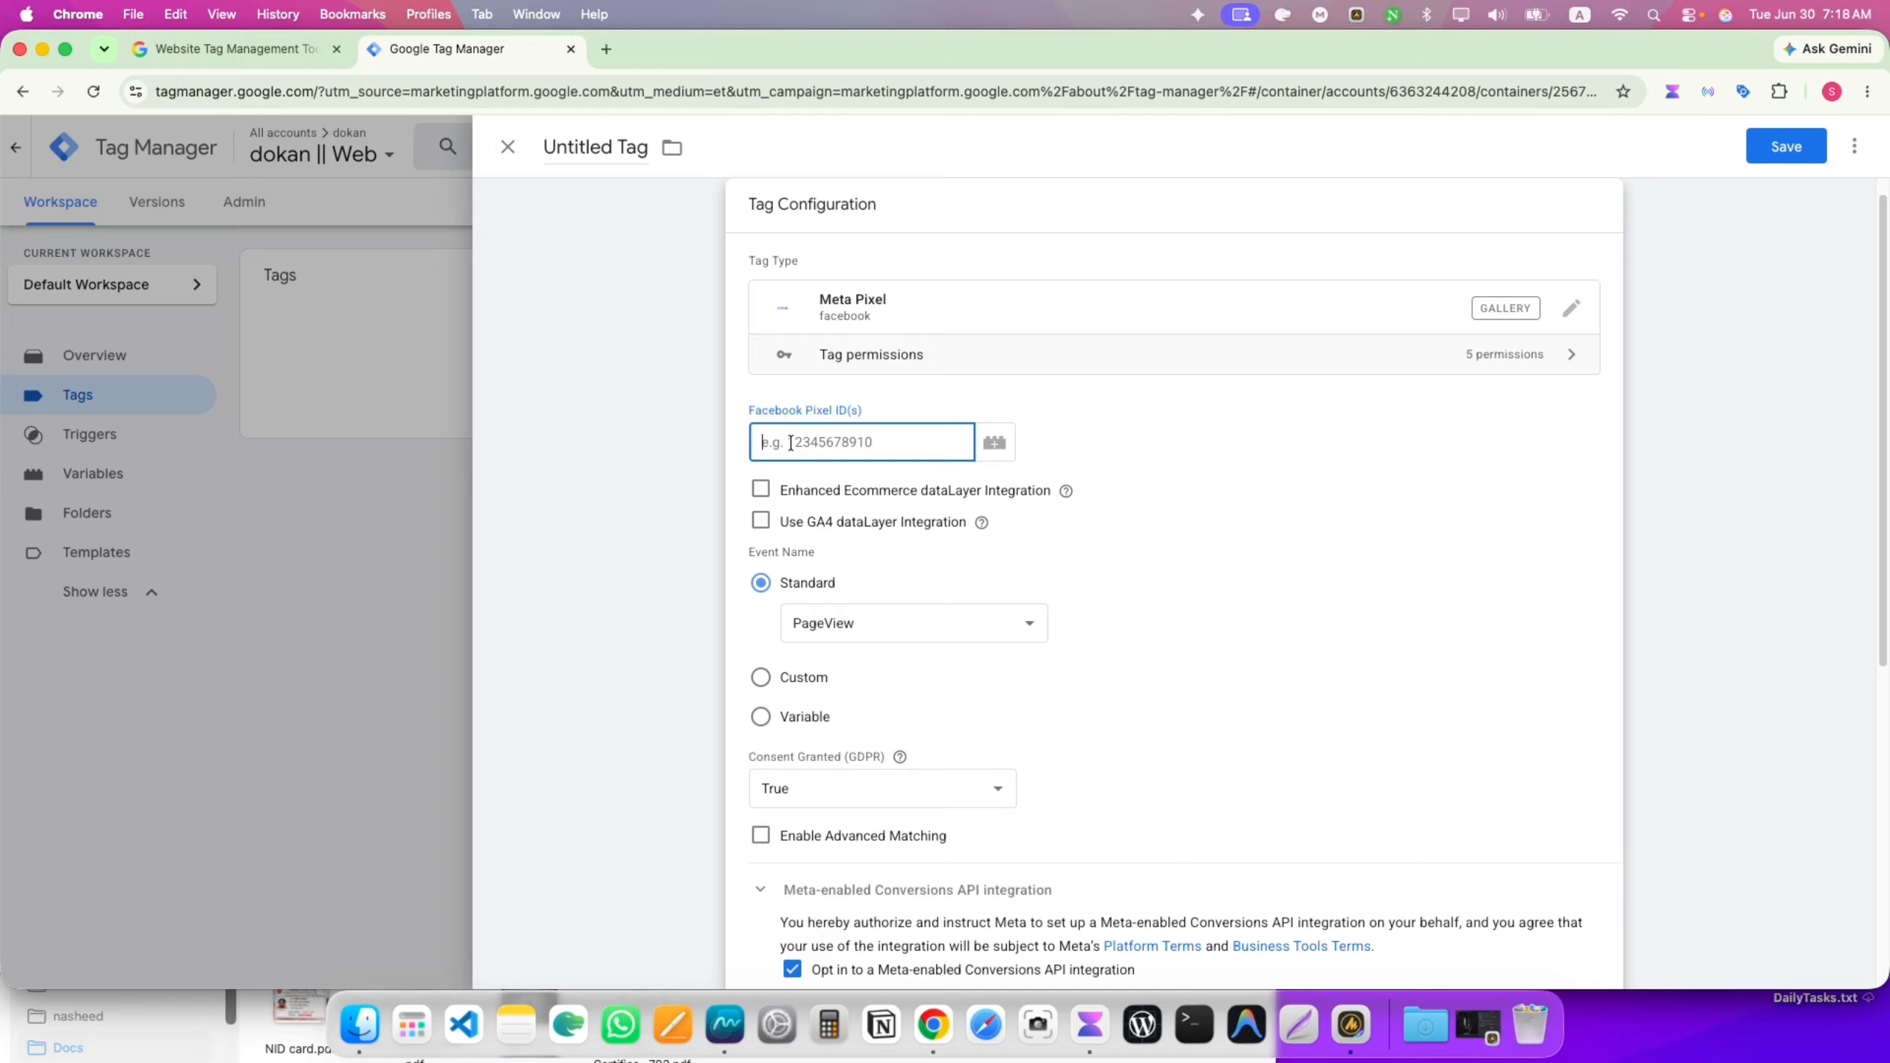
{"action": "key", "text": "ctrl+Up"}
{"action": "left_click", "coordinate": [883, 564]}
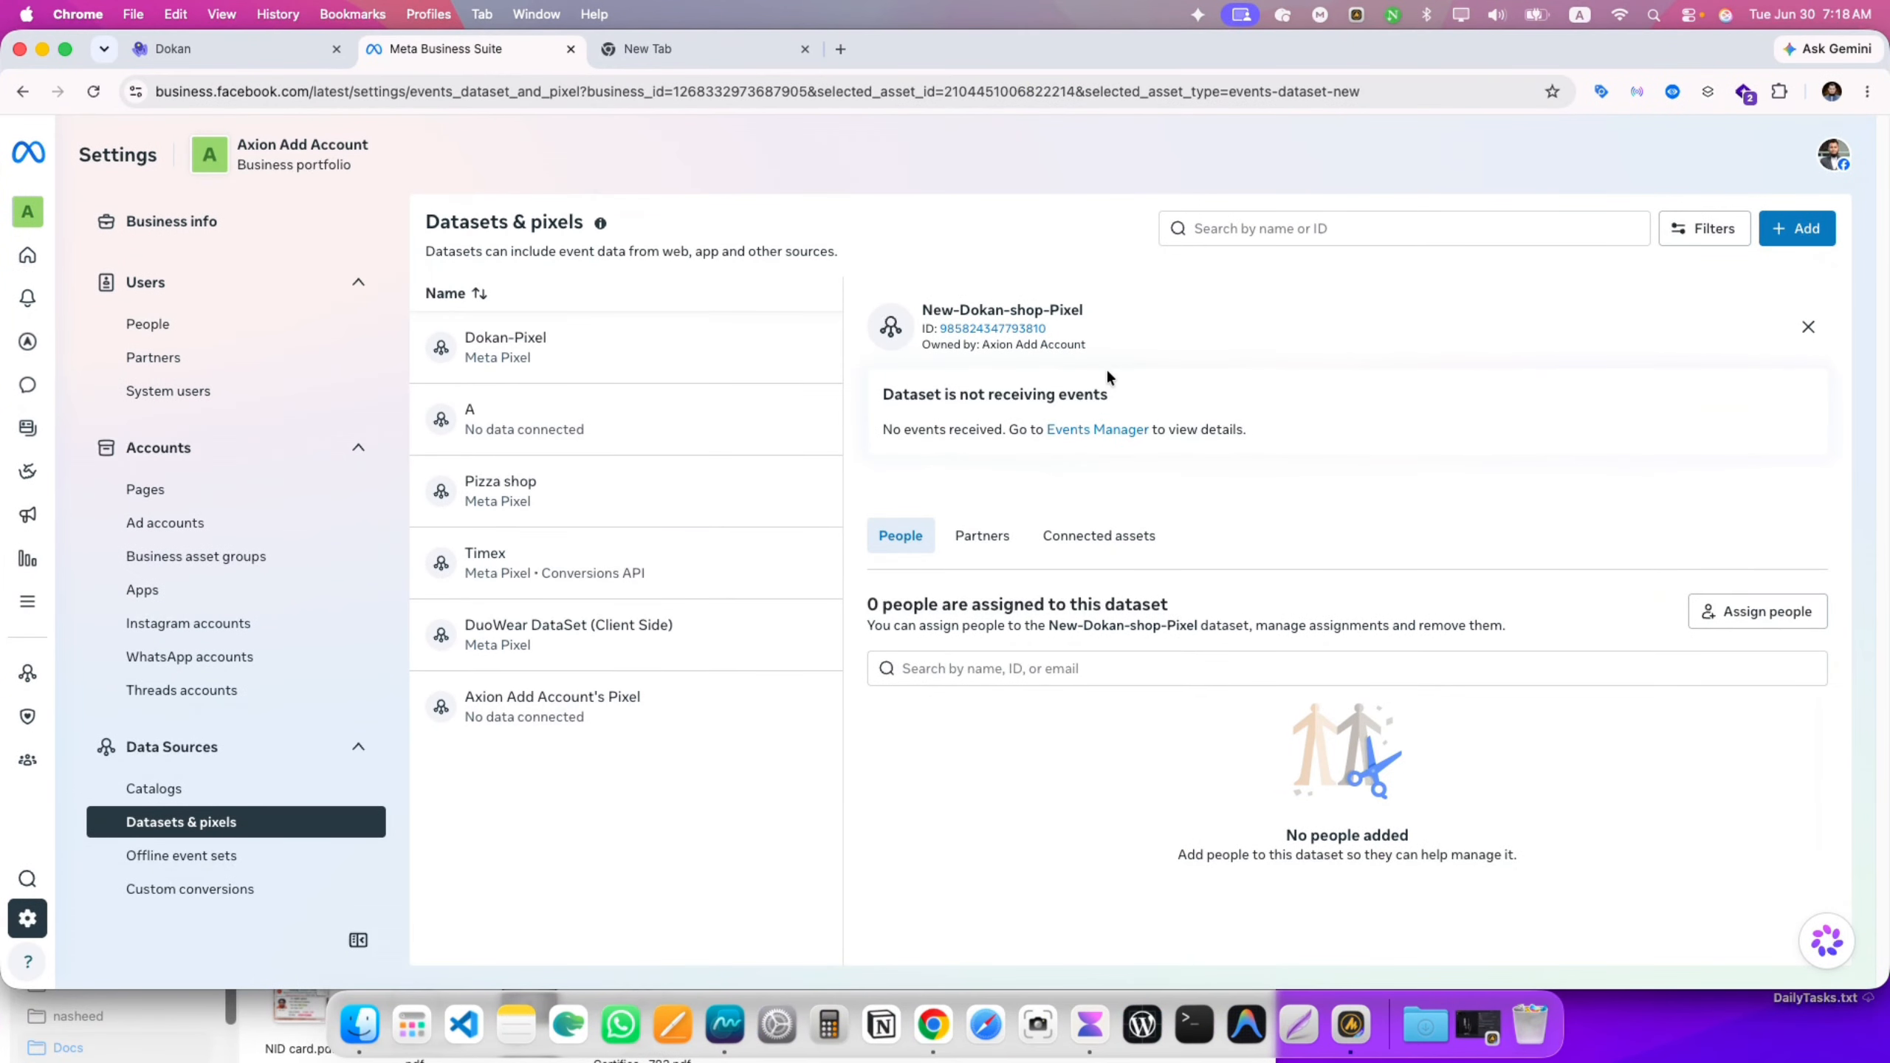
{"action": "key", "text": "ctrl+Up"}
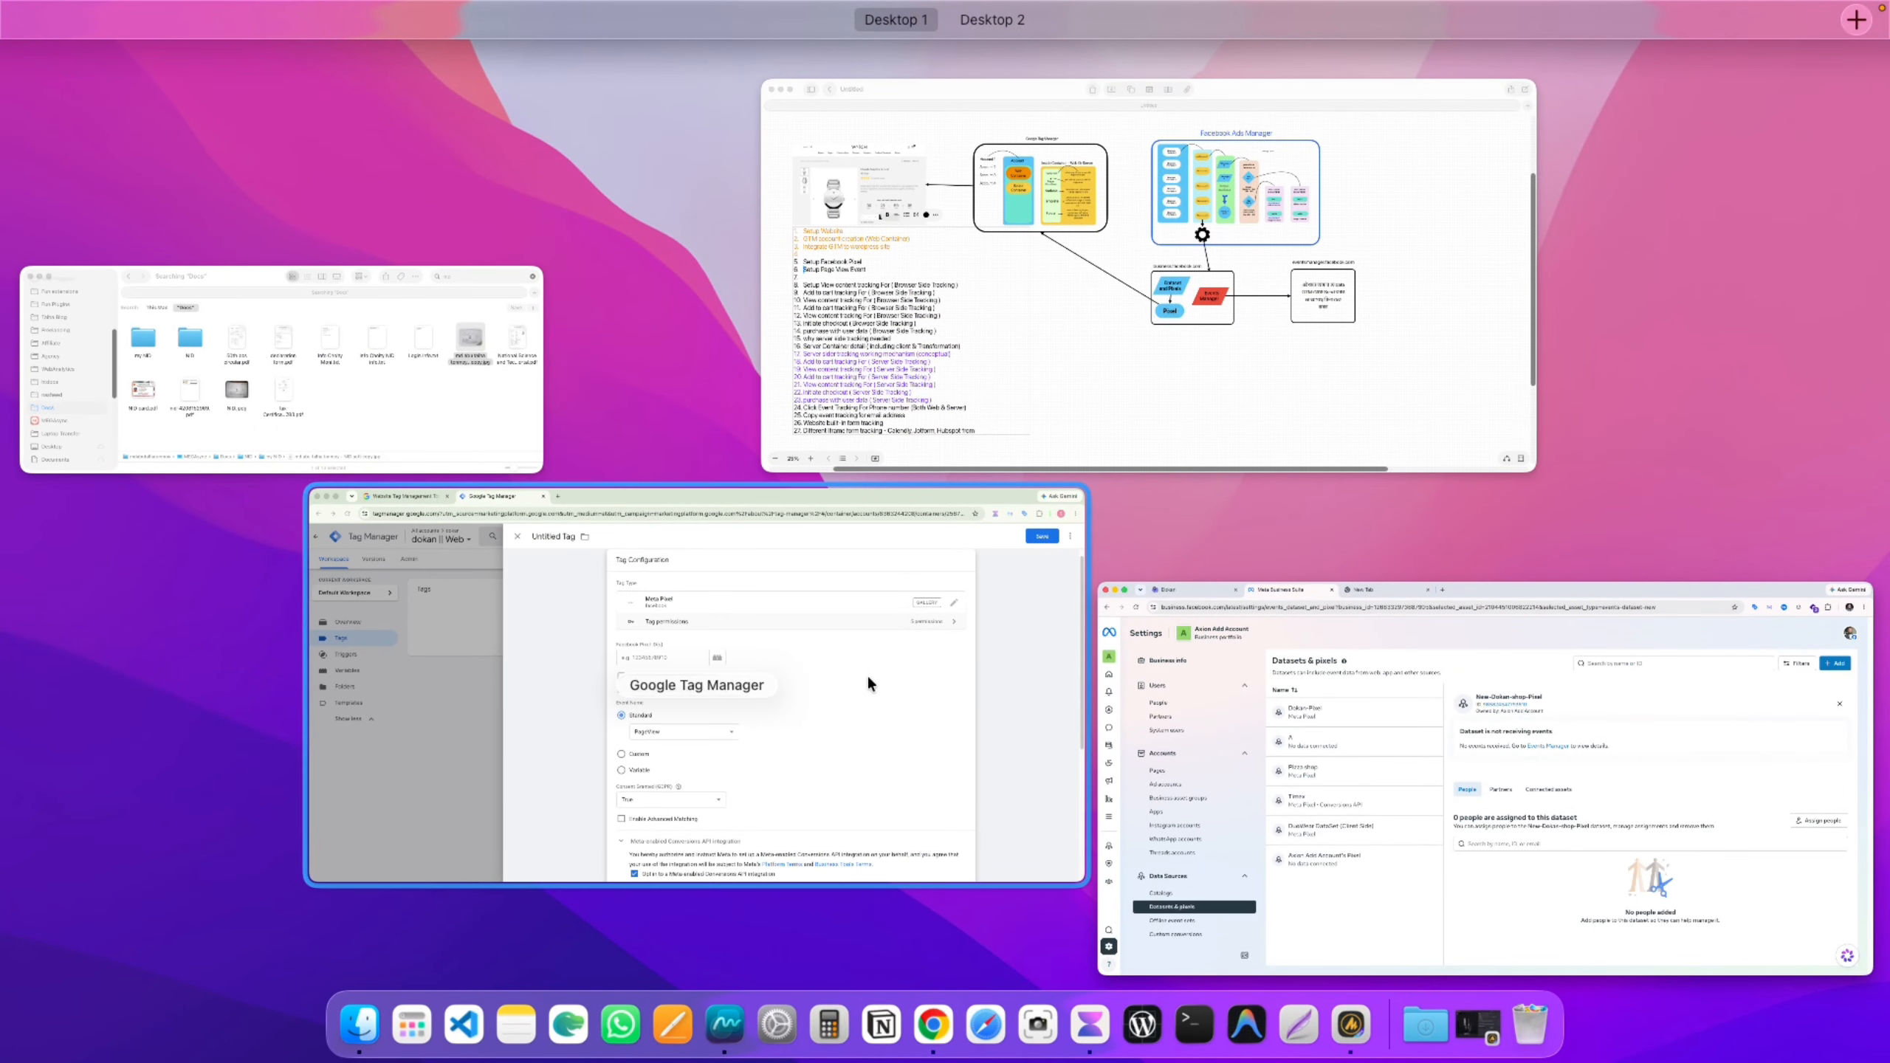
{"action": "left_click", "coordinate": [850, 651]}
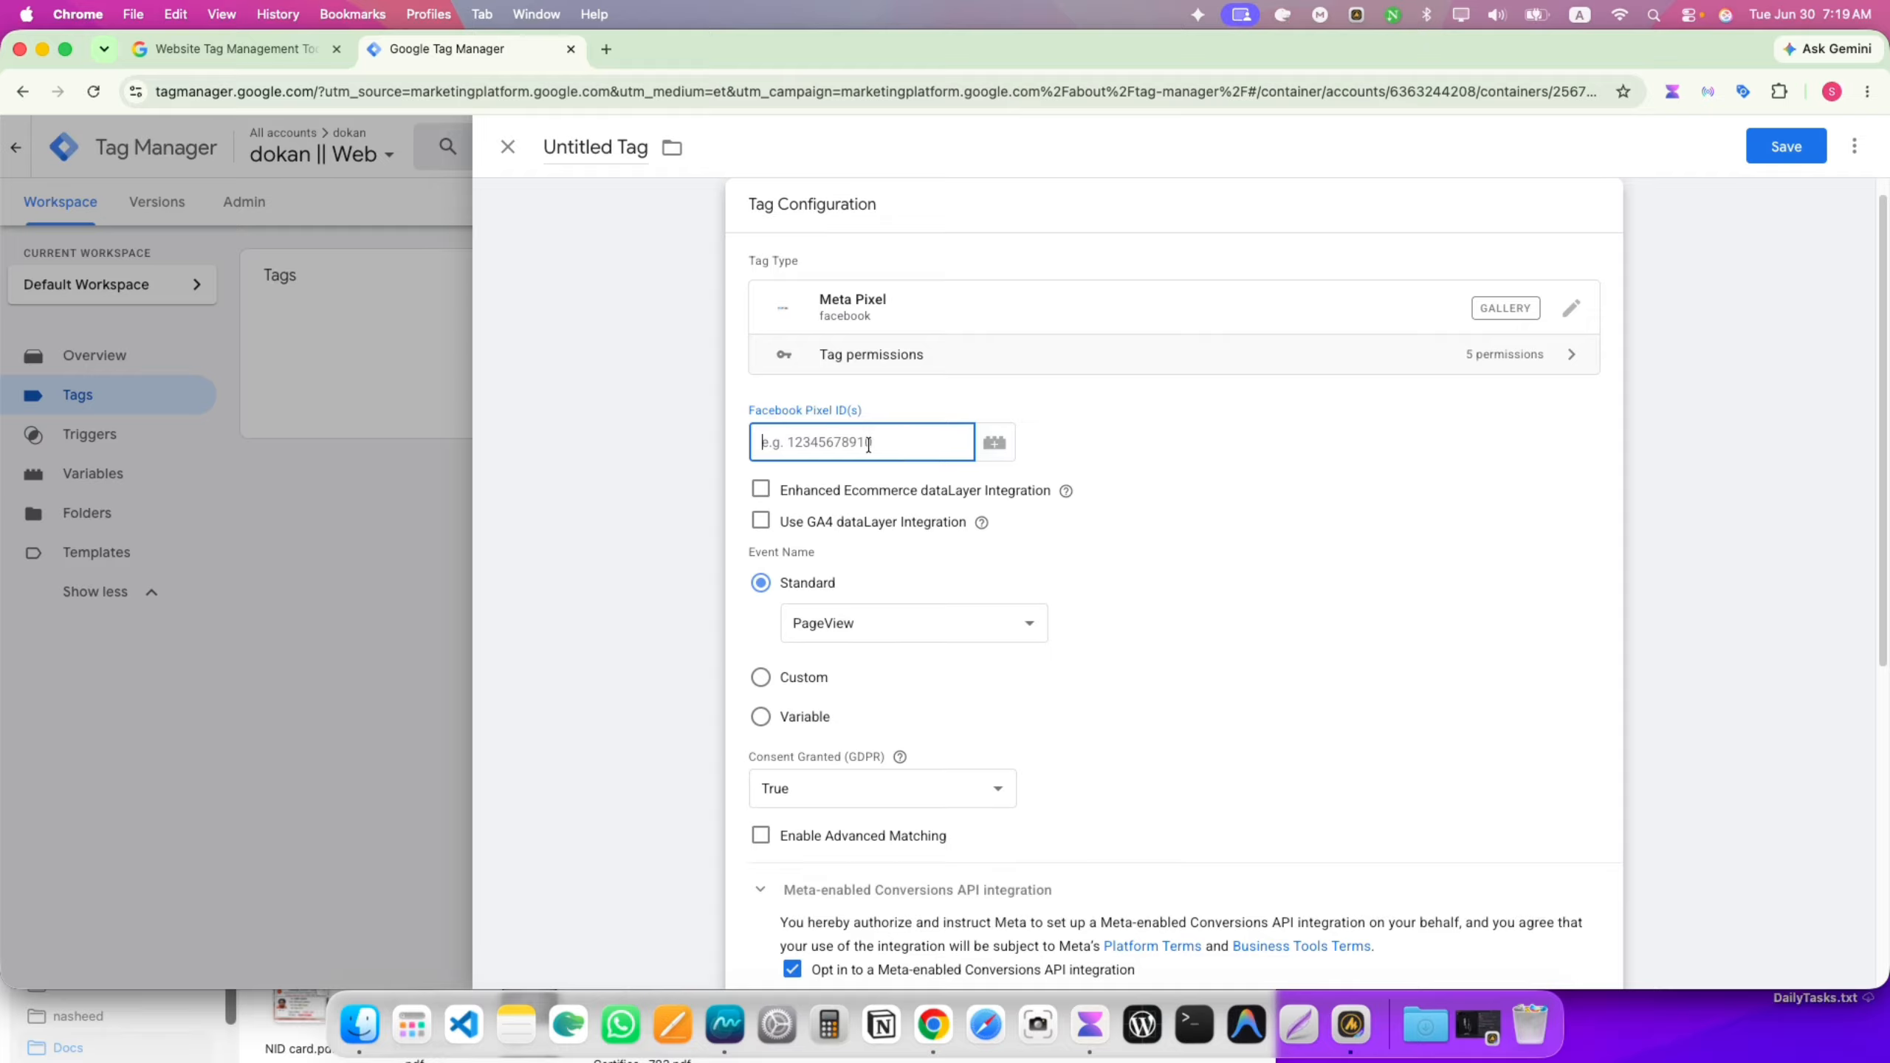
{"action": "left_click", "coordinate": [994, 442]}
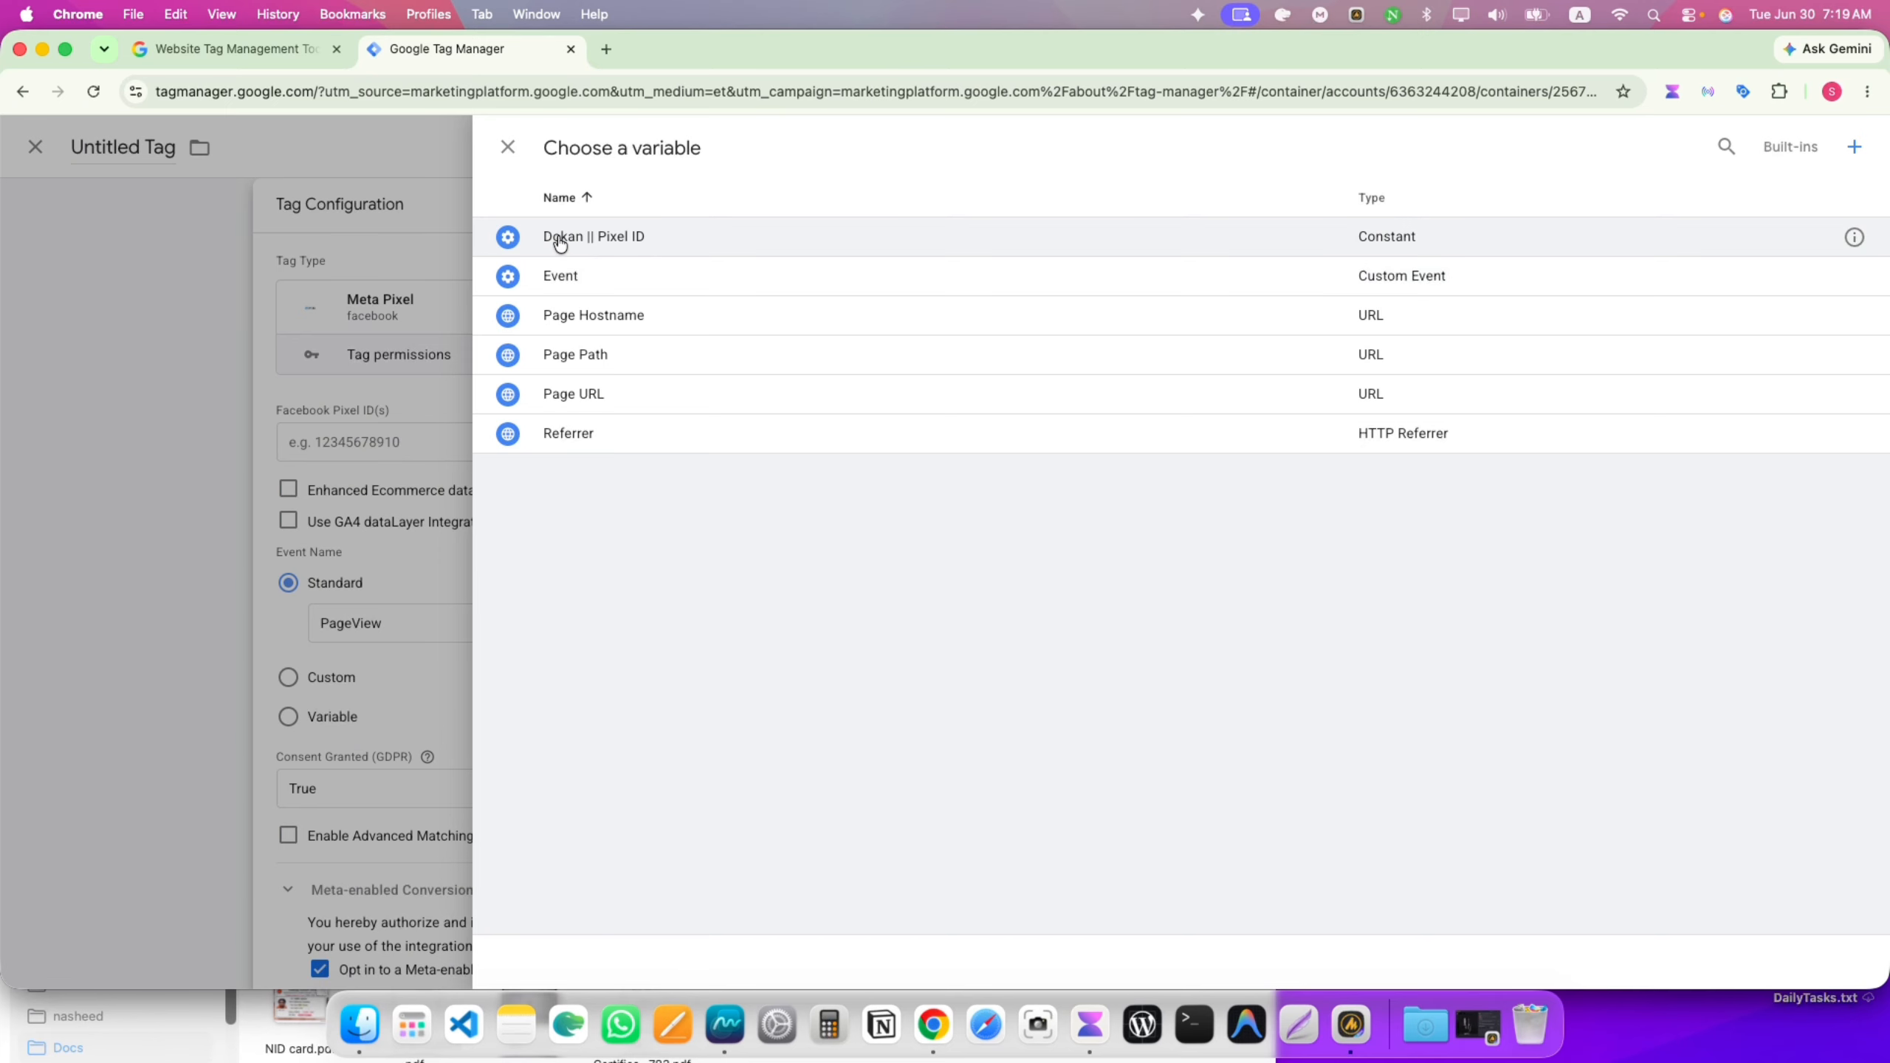
{"action": "left_click", "coordinate": [619, 239]}
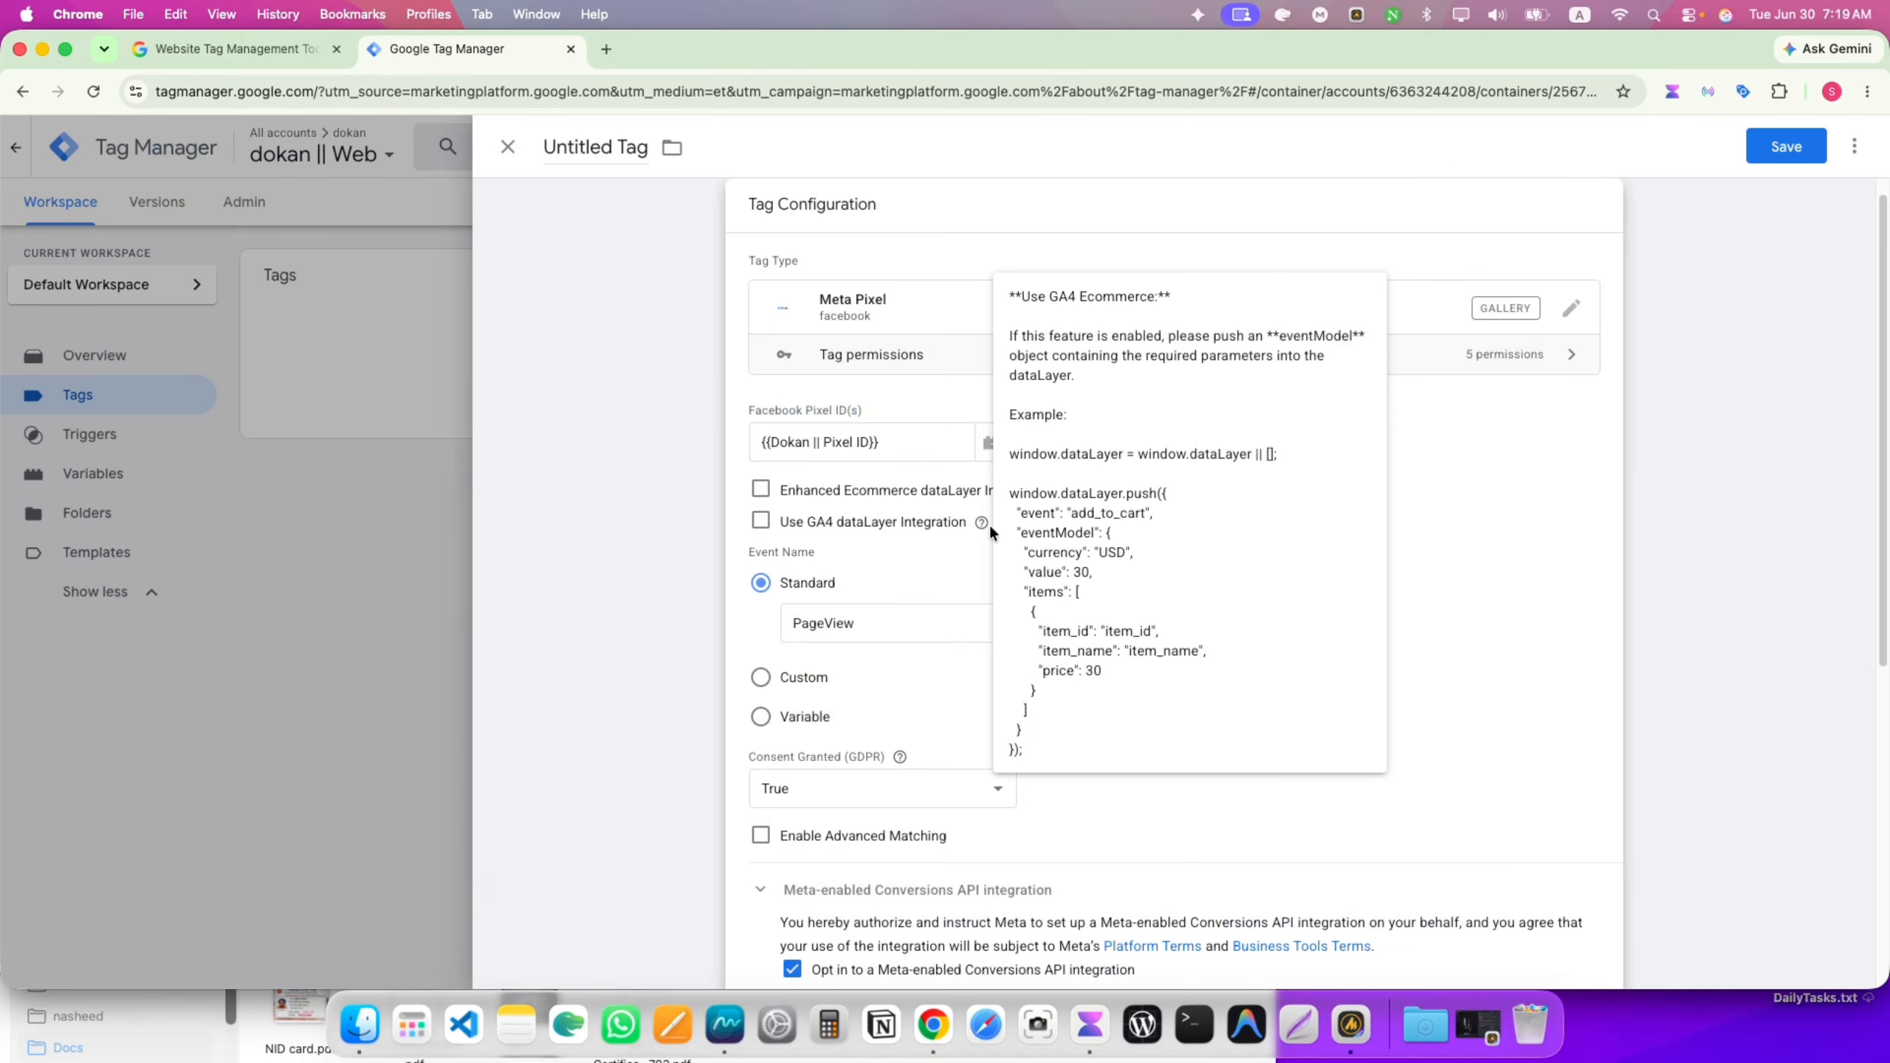
{"action": "scroll", "coordinate": [998, 594], "scroll_direction": "down", "scroll_amount": 3}
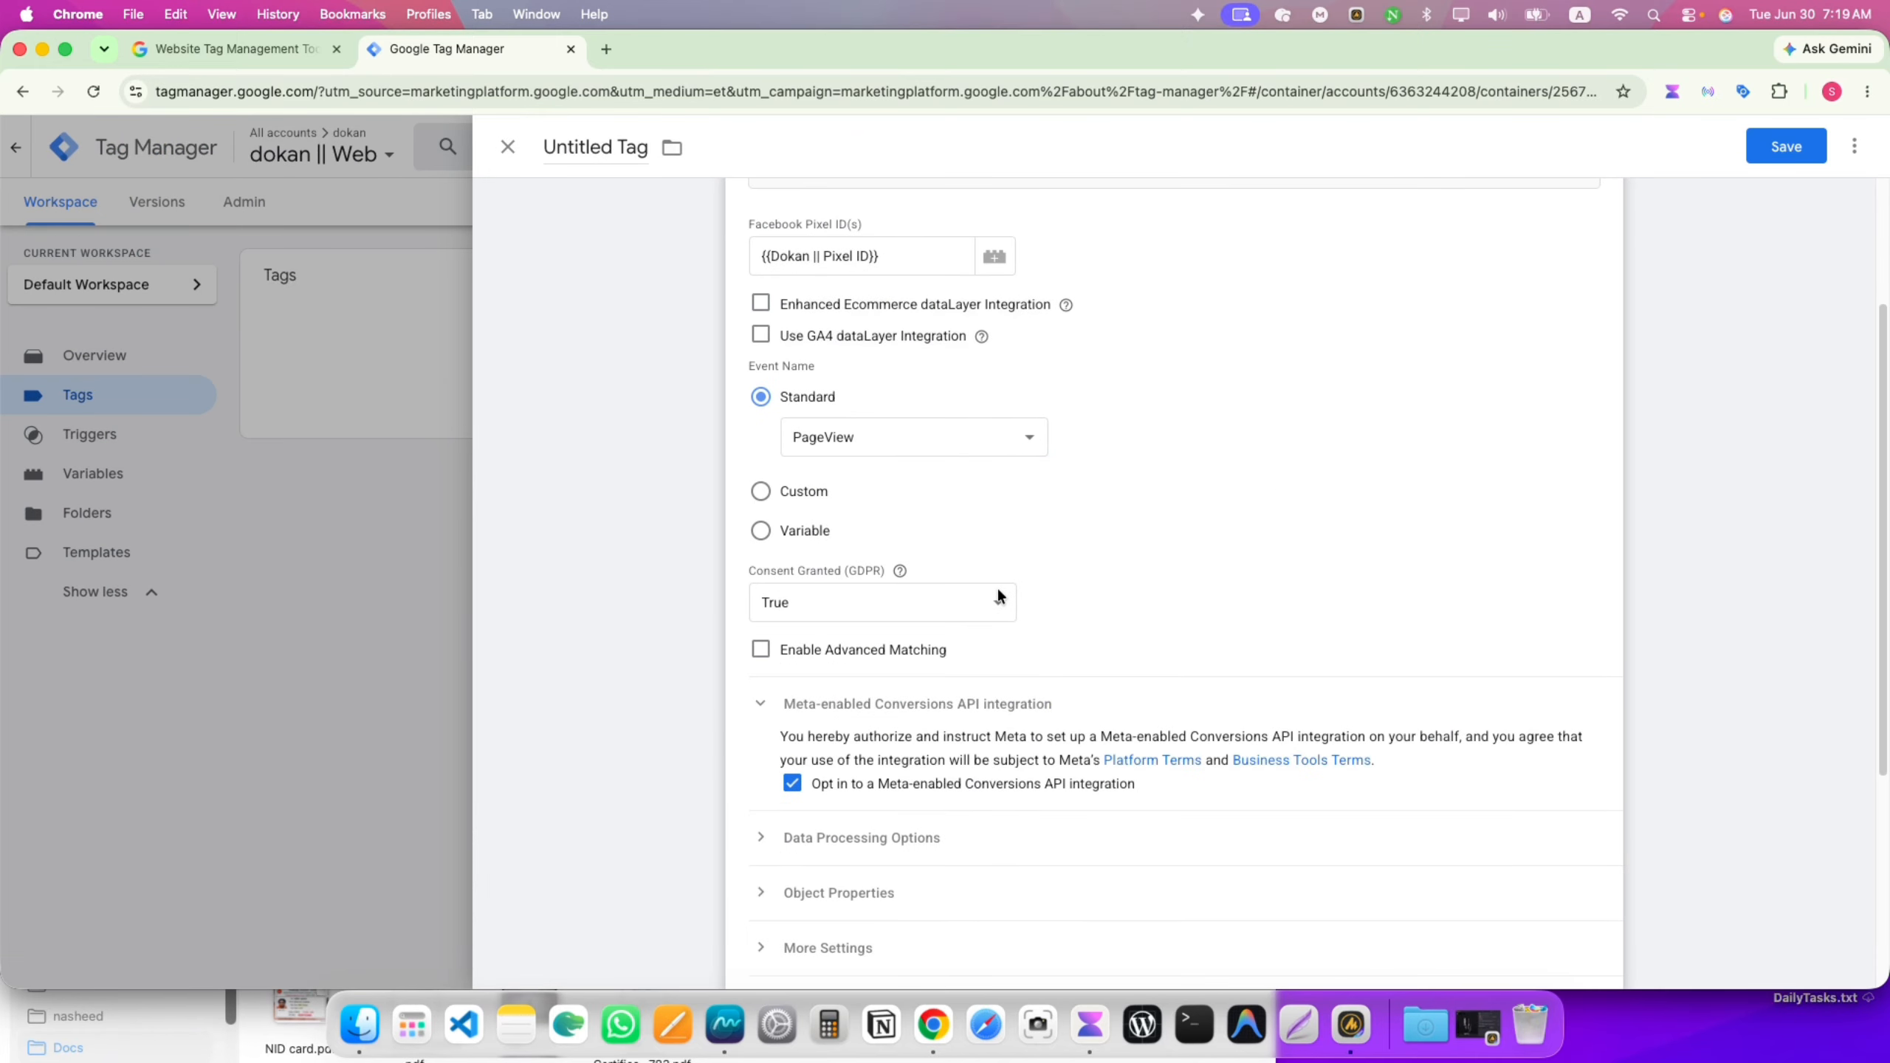
{"action": "scroll", "coordinate": [1154, 536], "scroll_direction": "up", "scroll_amount": 2}
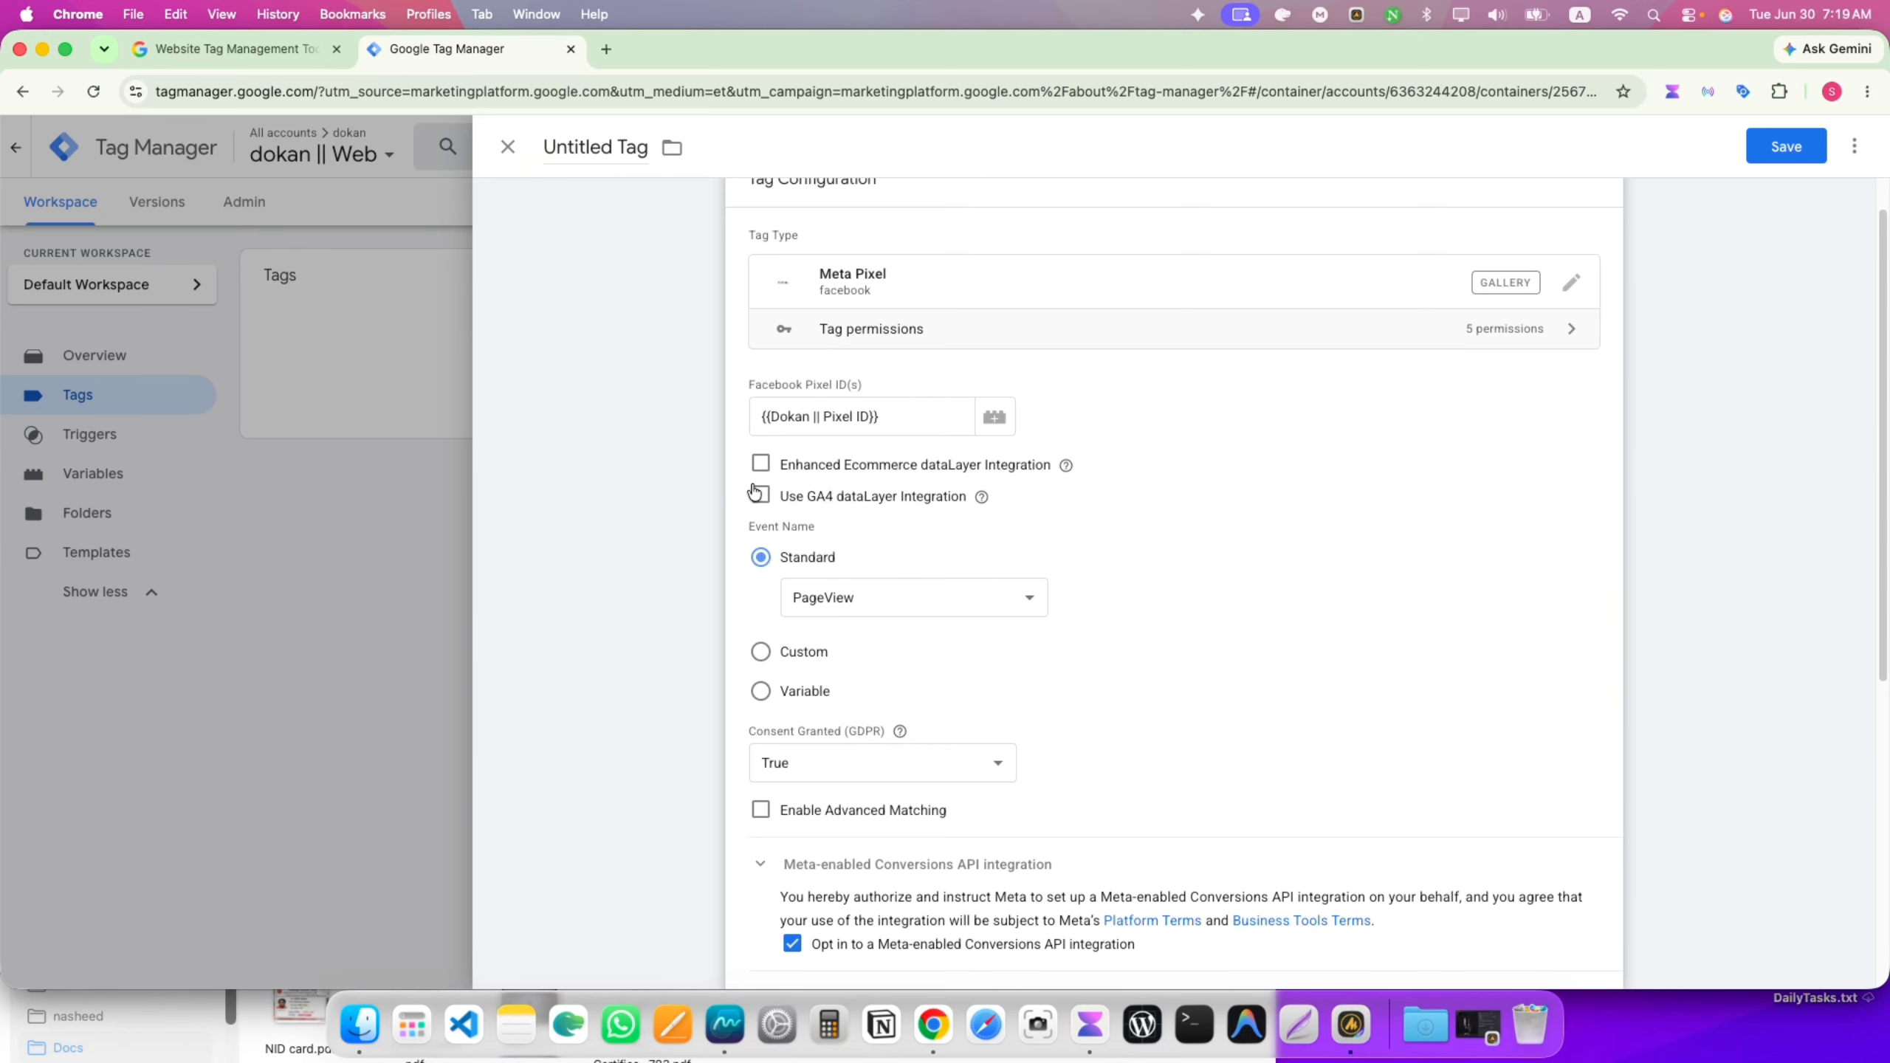
{"action": "scroll", "coordinate": [1093, 575], "scroll_direction": "down", "scroll_amount": 1}
{"action": "scroll", "coordinate": [1092, 581], "scroll_direction": "down", "scroll_amount": 1}
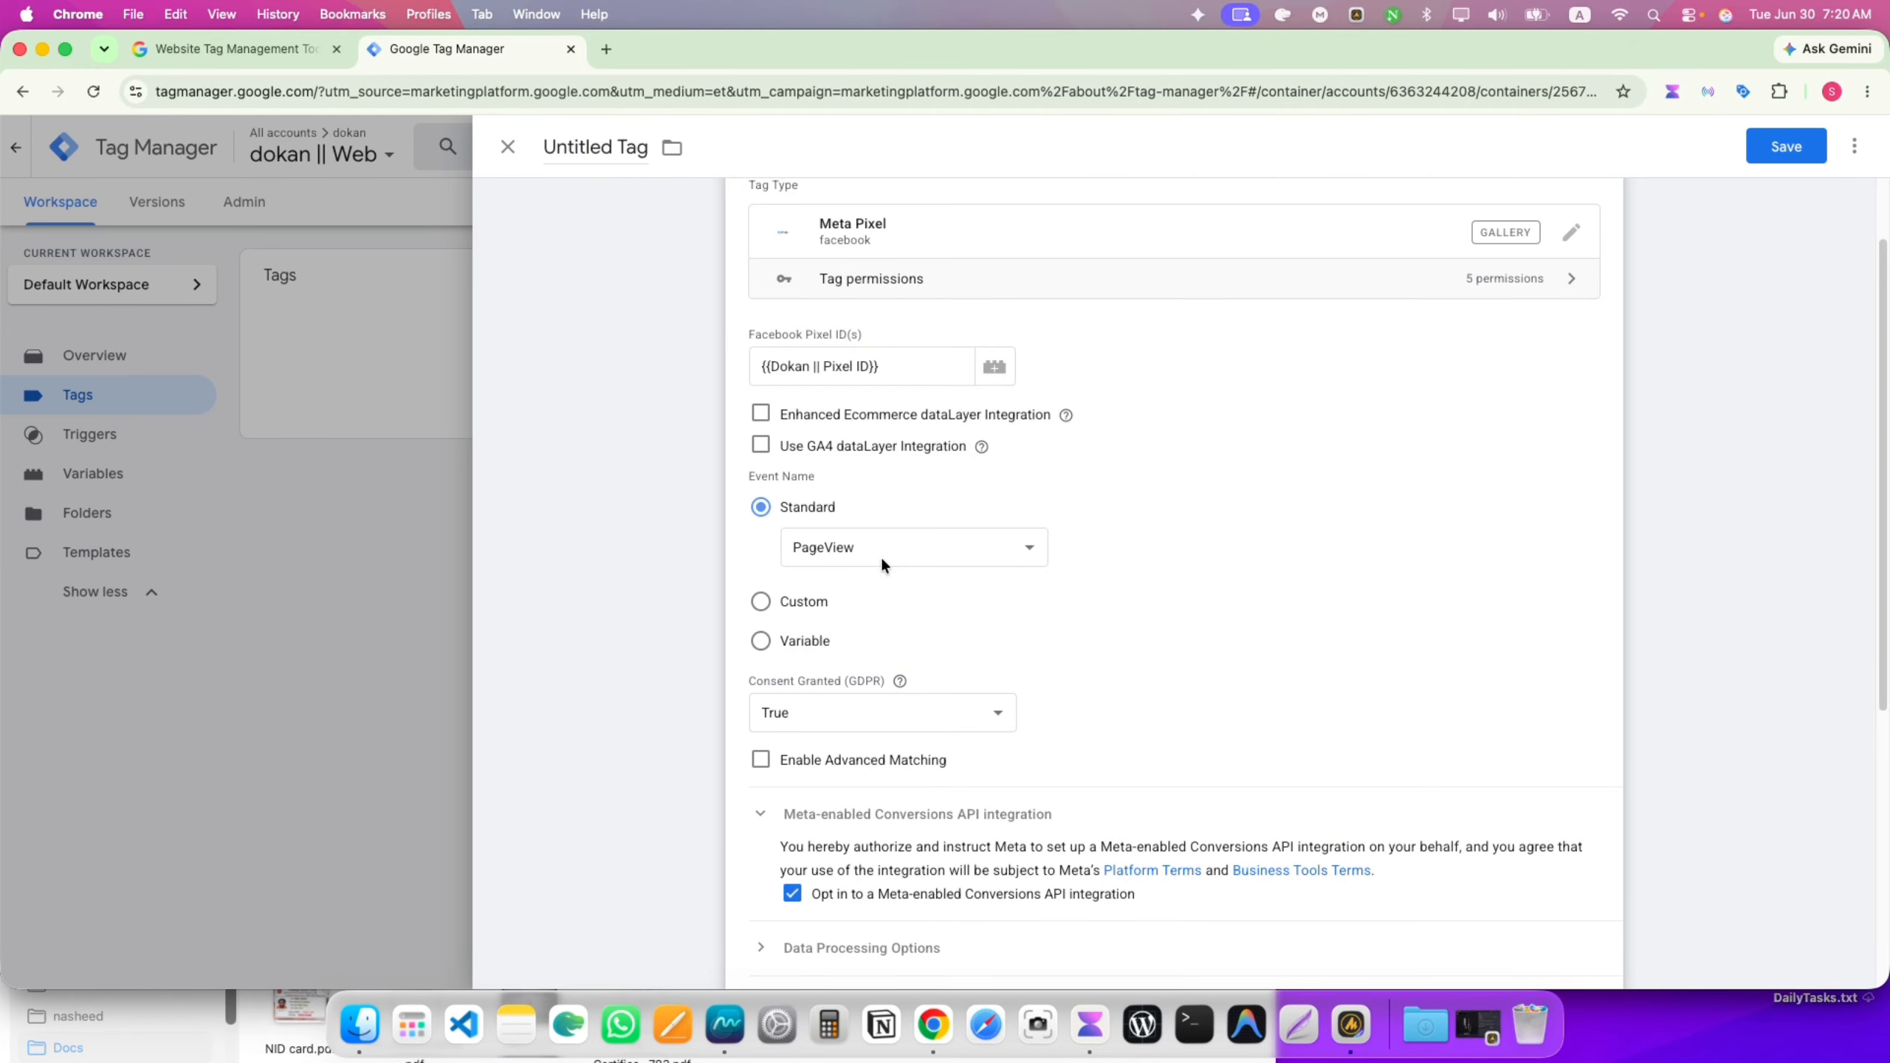
{"action": "left_click", "coordinate": [892, 545]}
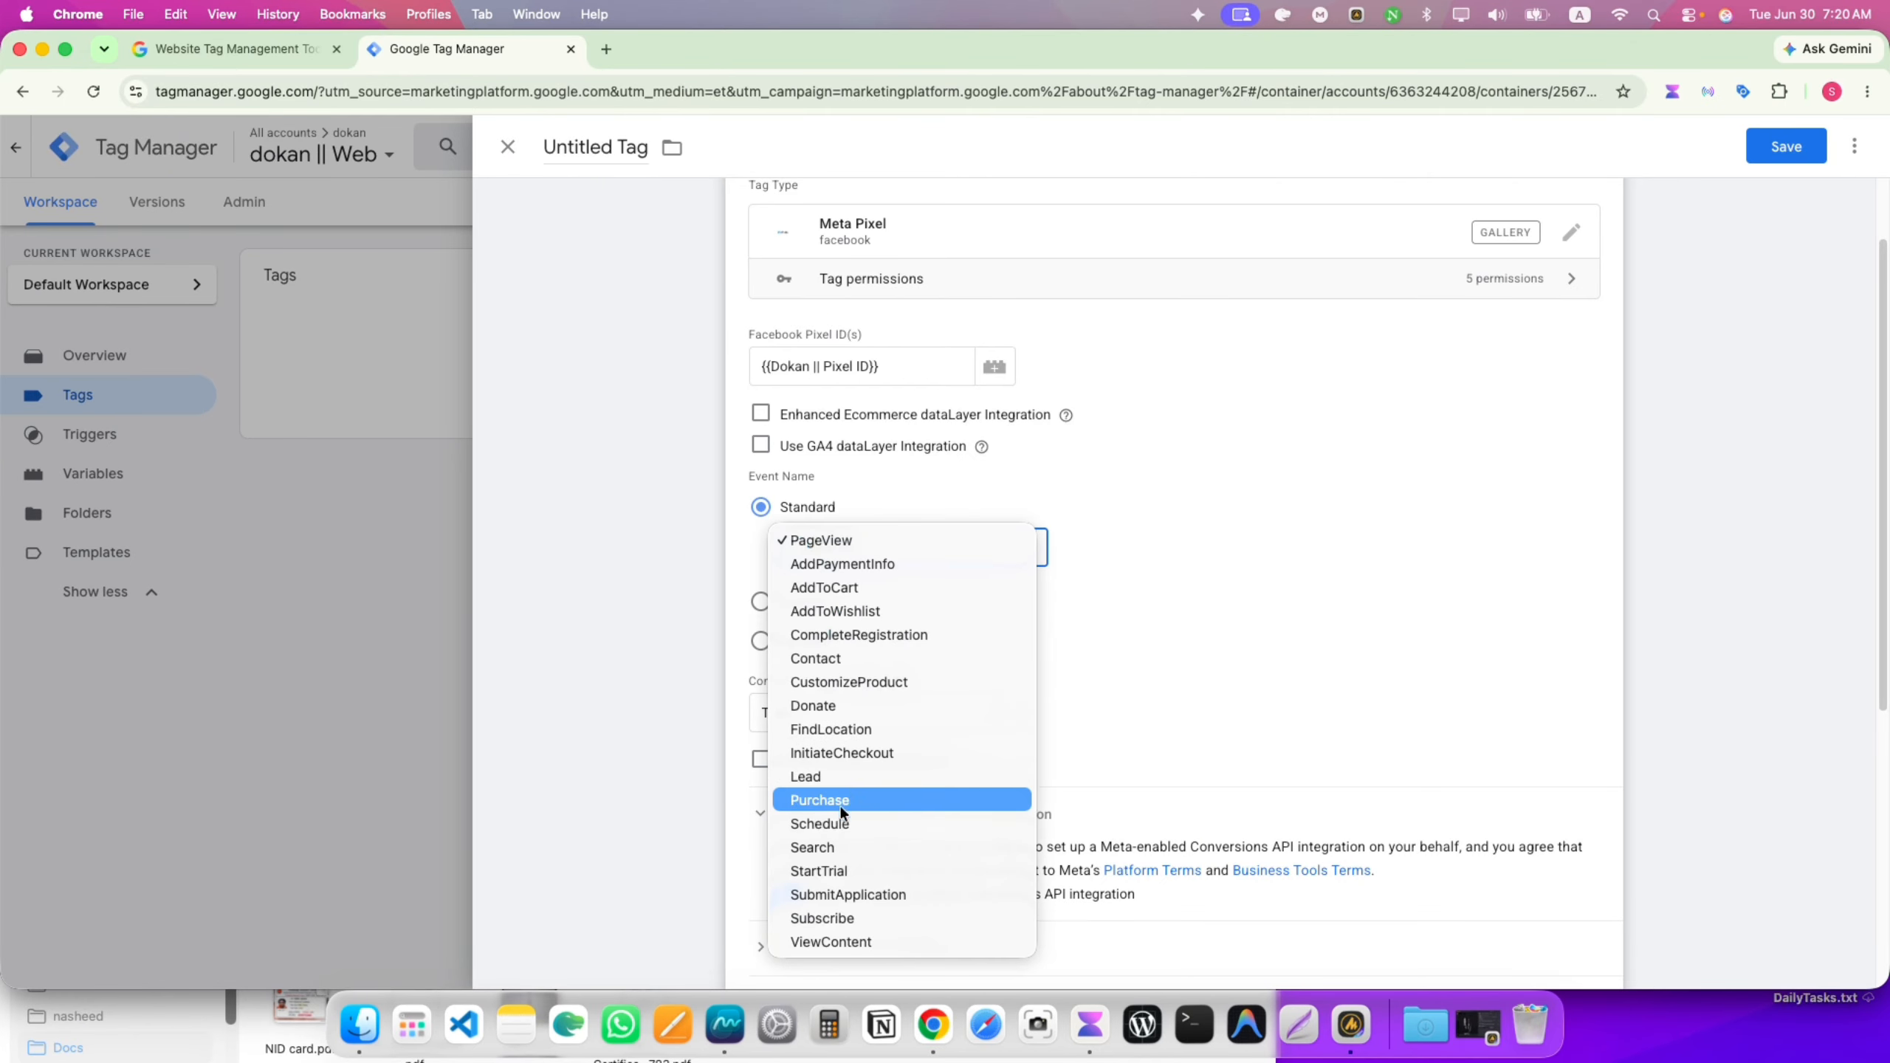
{"action": "left_click", "coordinate": [1068, 581]}
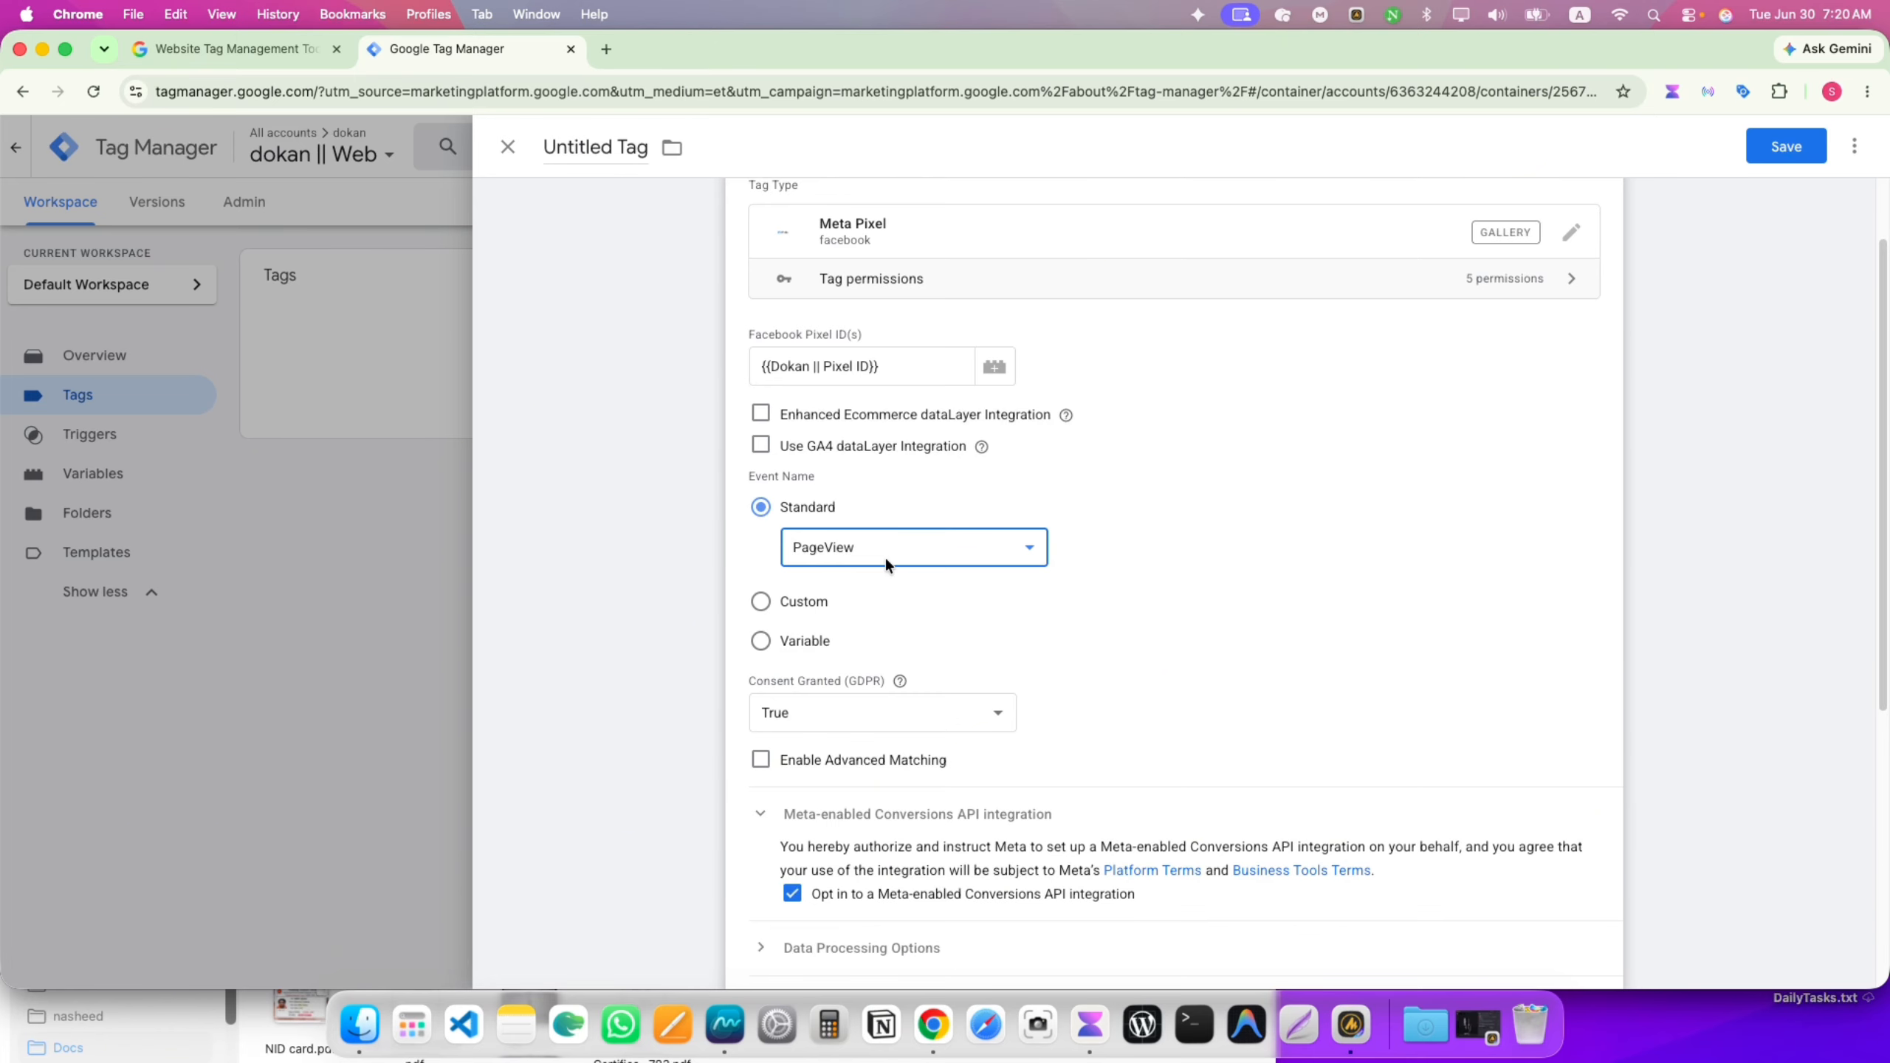
{"action": "scroll", "coordinate": [985, 618], "scroll_direction": "down", "scroll_amount": 6}
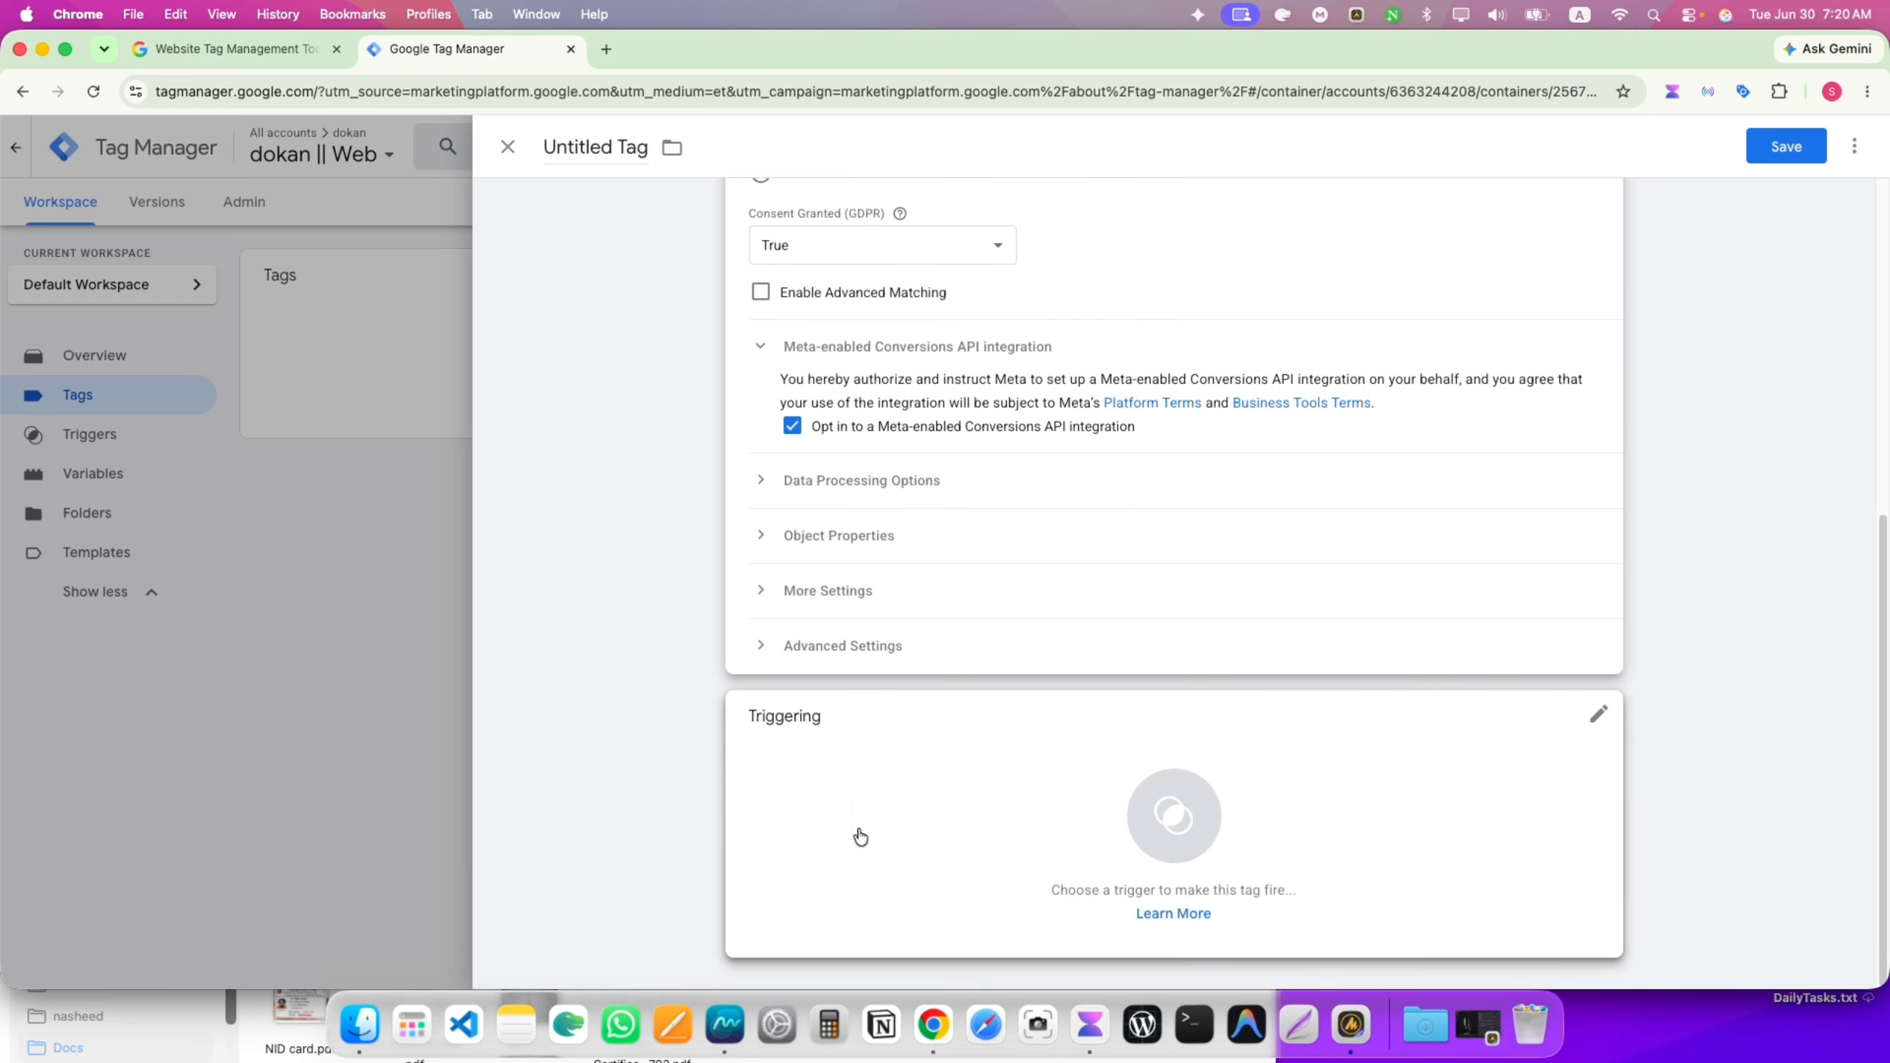
Add the All Pages trigger to the Meta Pixel tag.
{"action": "left_click", "coordinate": [1187, 828]}
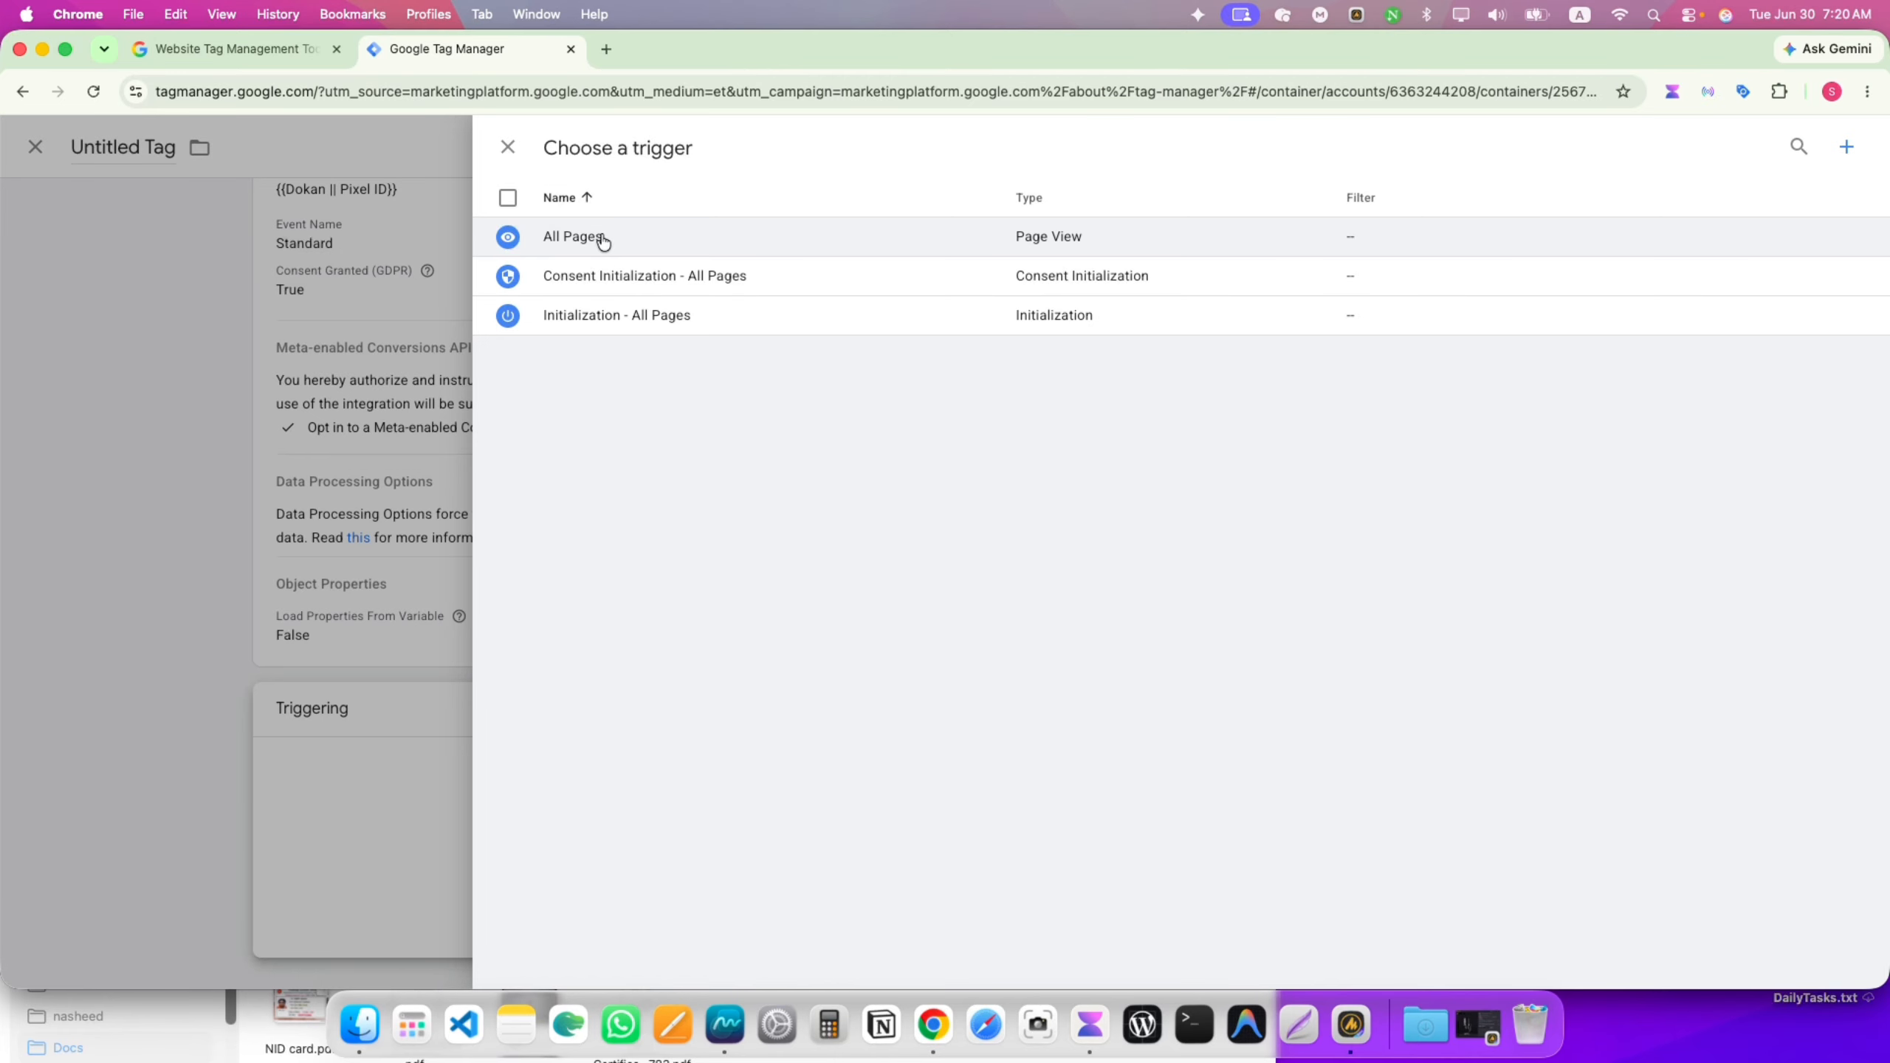
{"action": "left_click", "coordinate": [603, 238]}
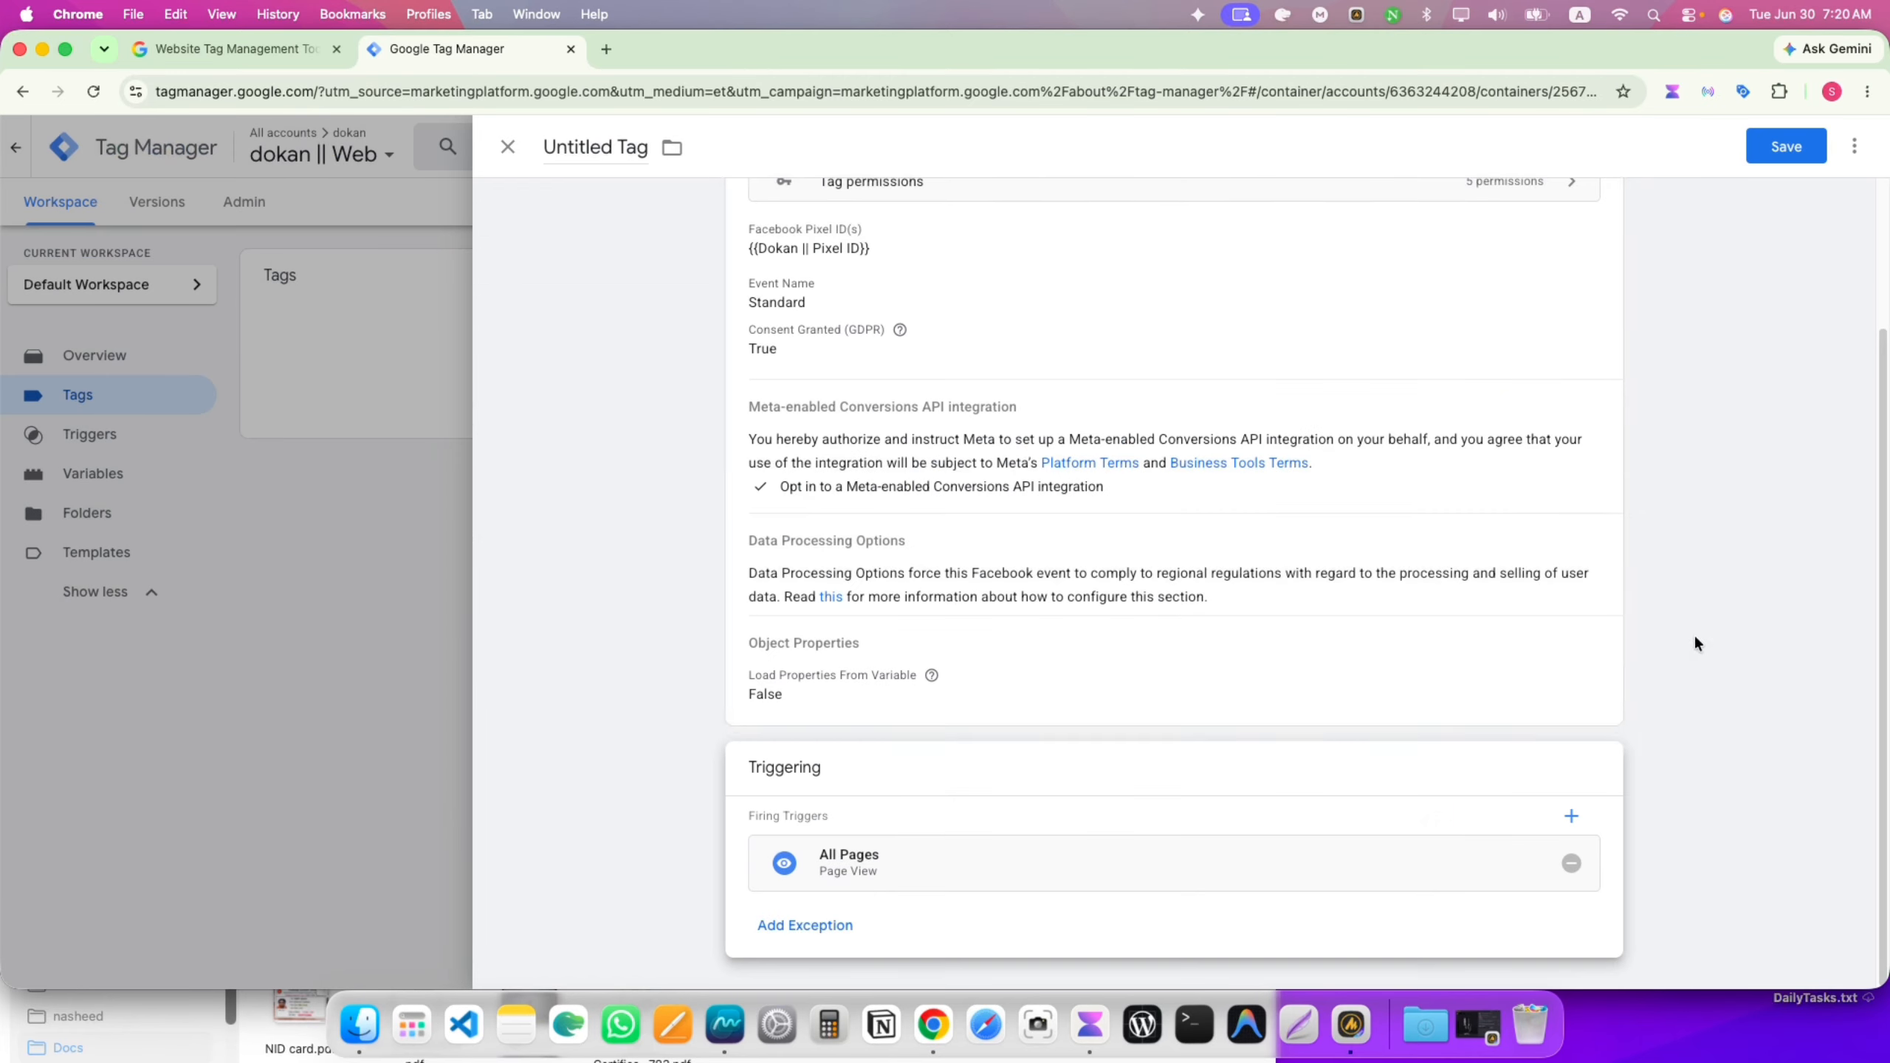
Save the tag with the name 'FB Web || PageView'.
{"action": "left_click", "coordinate": [1780, 157]}
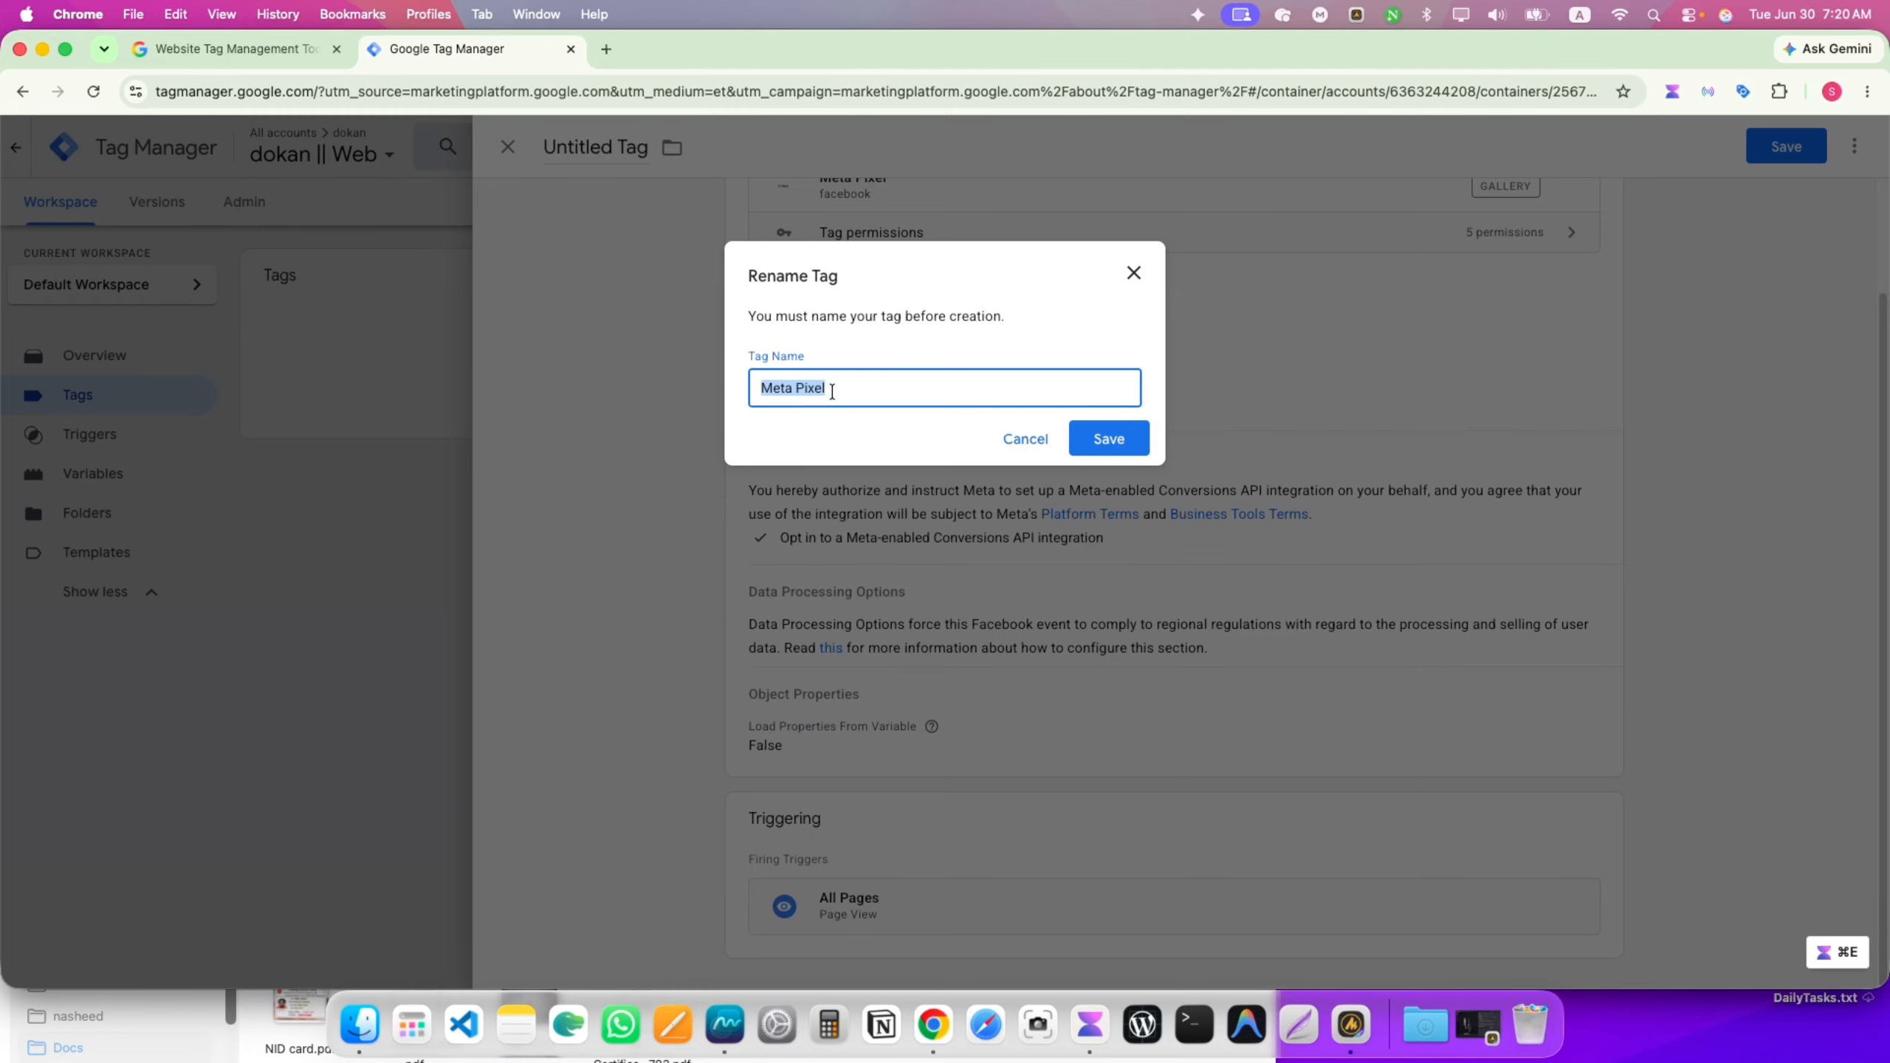
{"action": "key", "text": "BackSpace"}
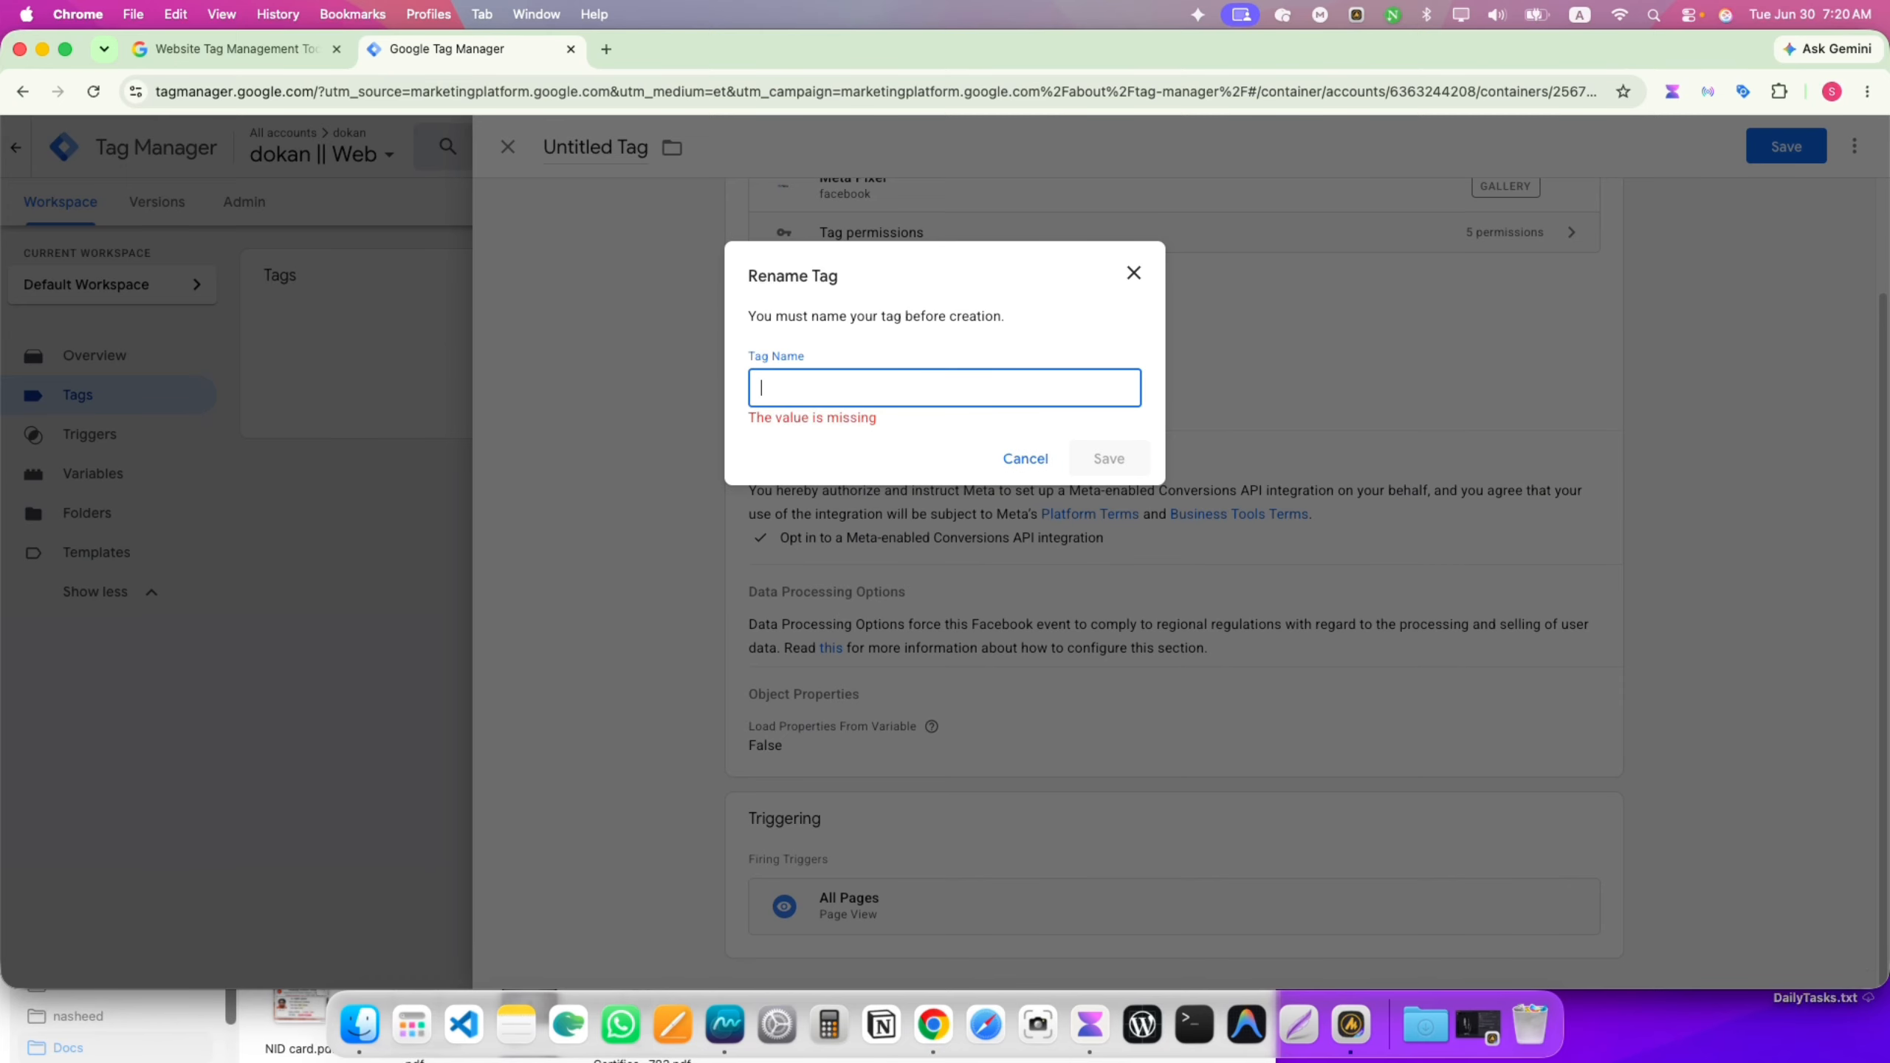
{"action": "type", "text": "FB"}
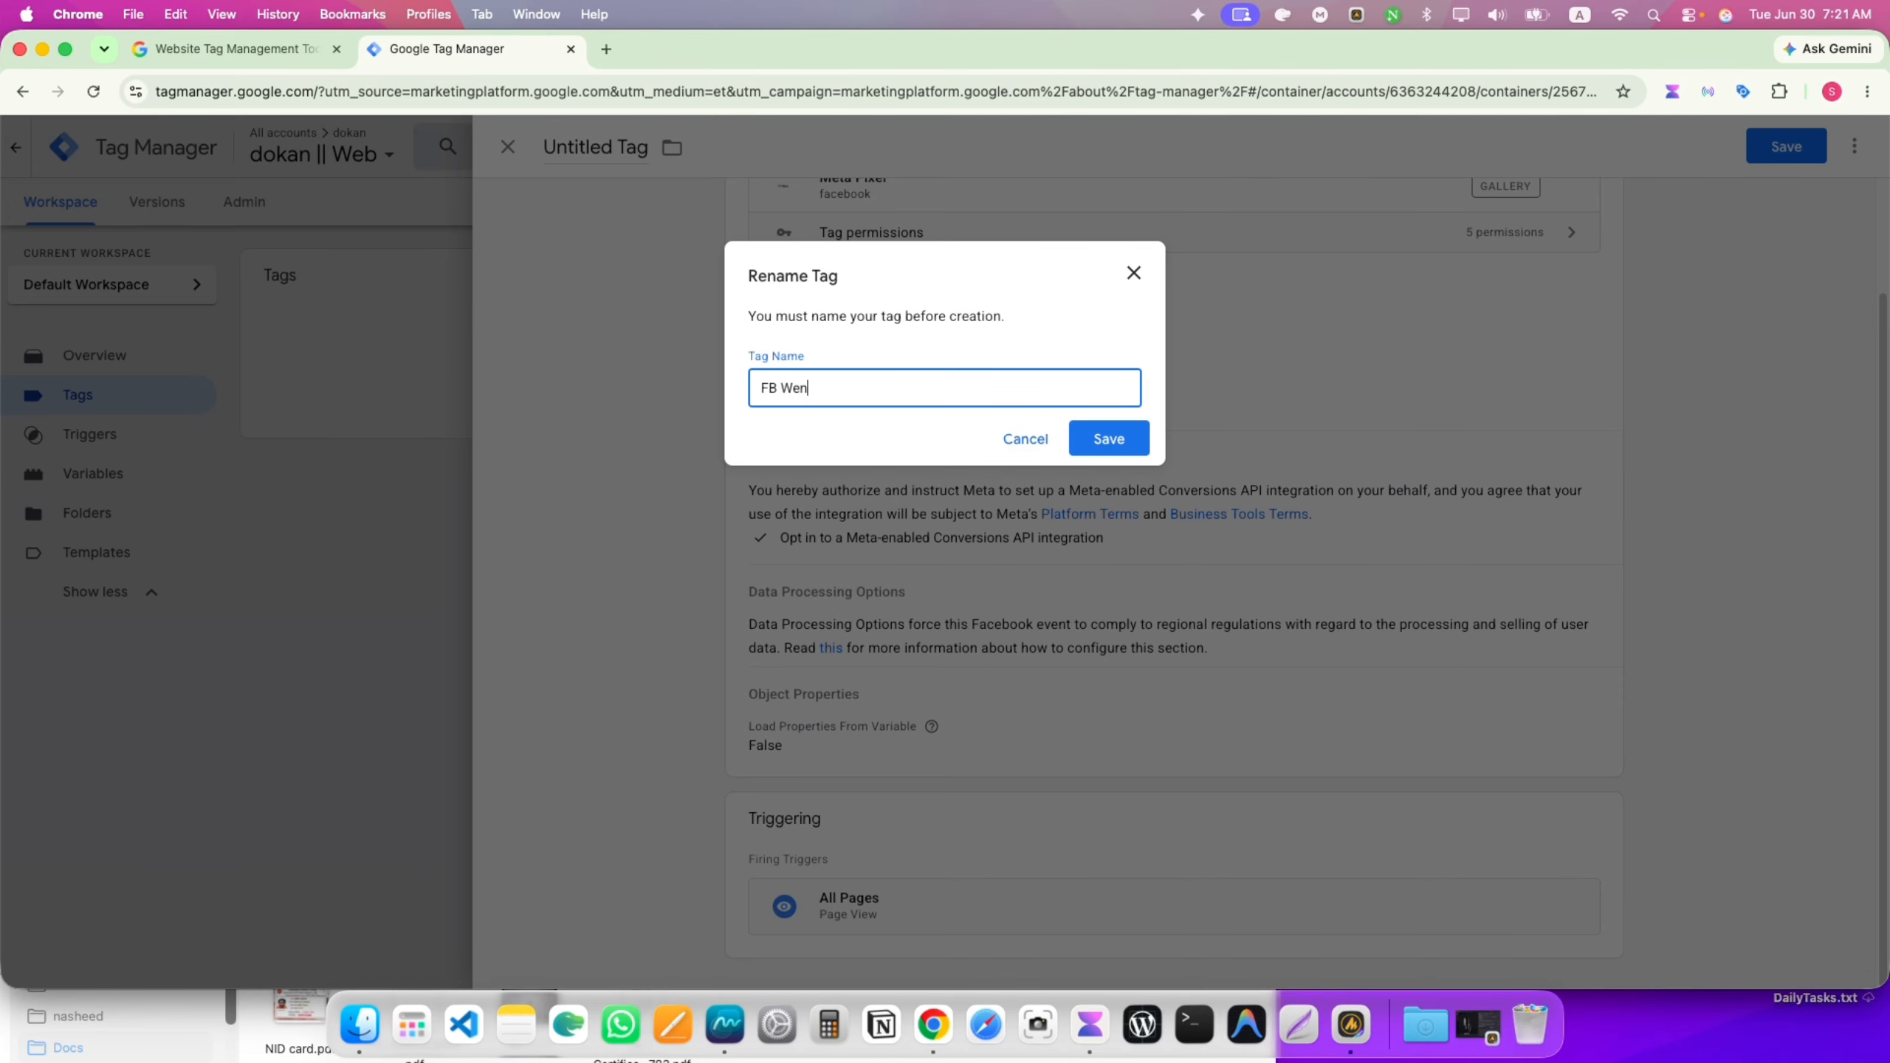
{"action": "type", "text": " Web || PageView"}
{"action": "left_click", "coordinate": [1107, 439]}
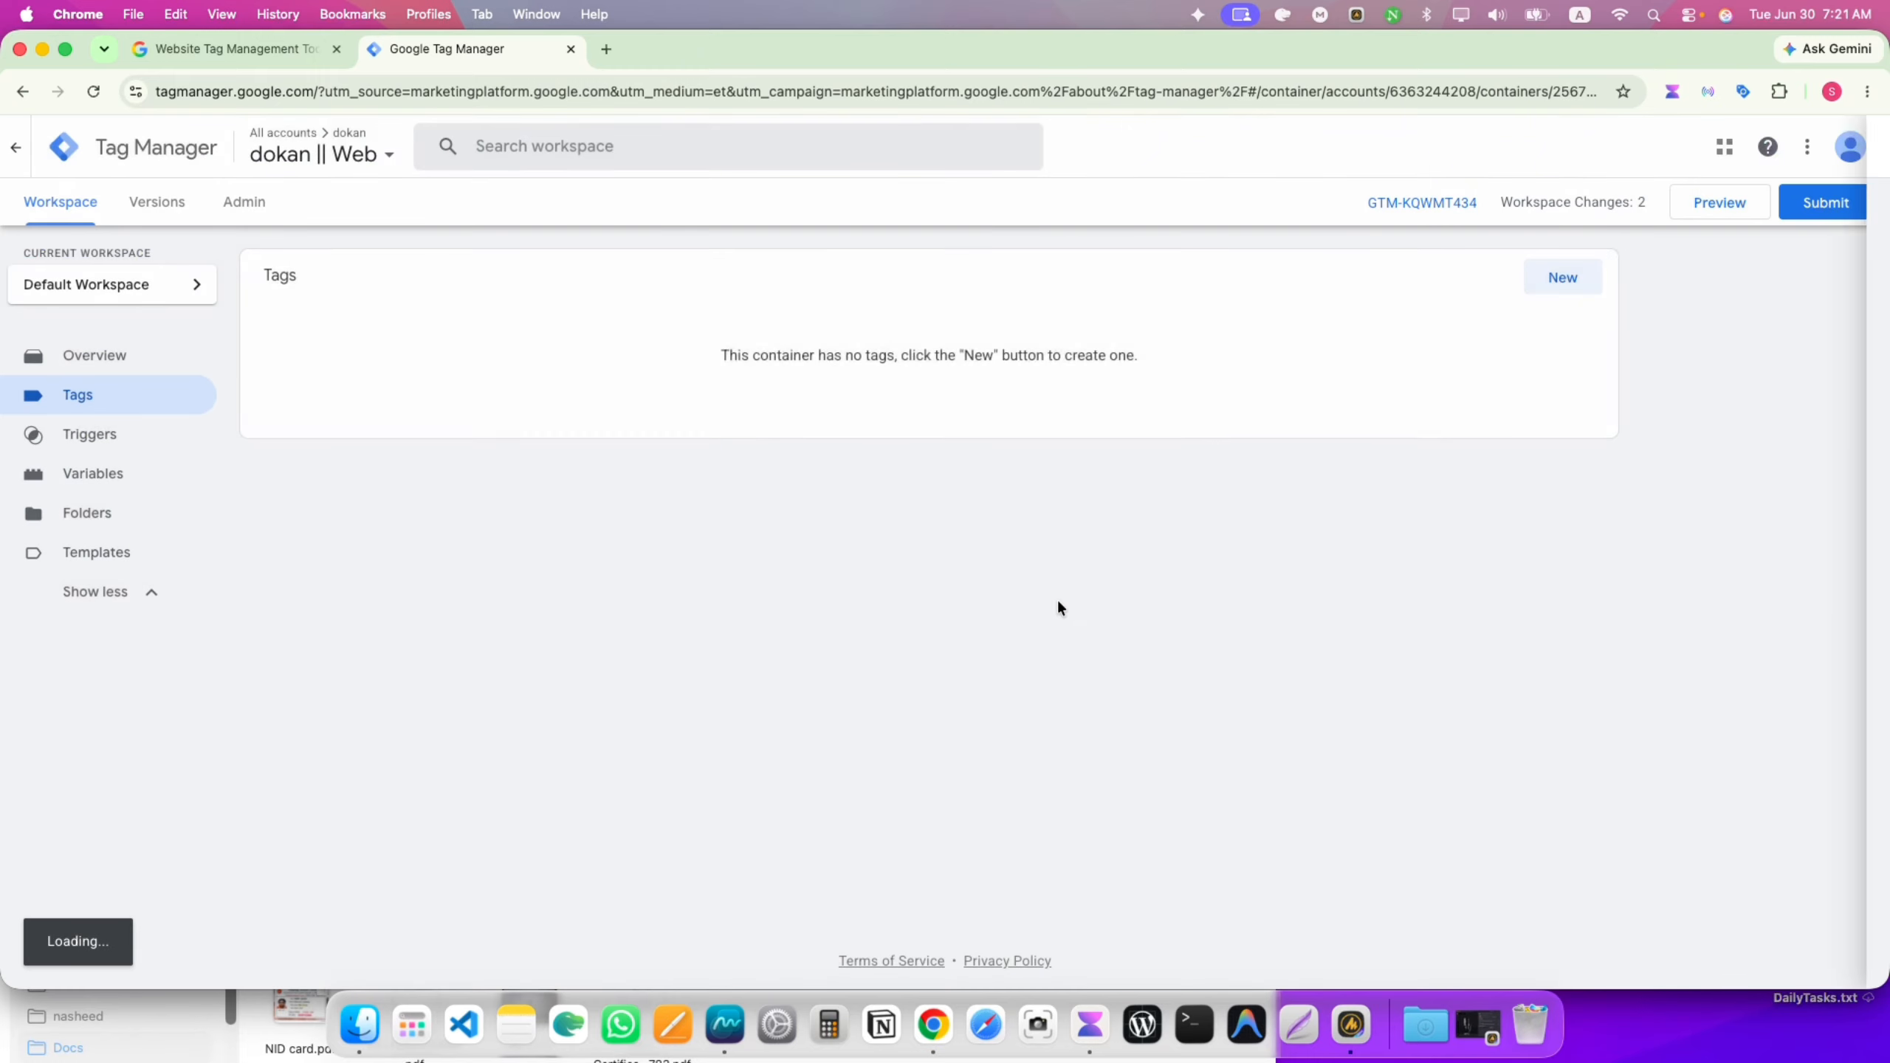
Submit and publish the workspace as Version 4, then return to the workspace Tags list.
{"action": "left_click", "coordinate": [1830, 201]}
{"action": "left_click", "coordinate": [1812, 152]}
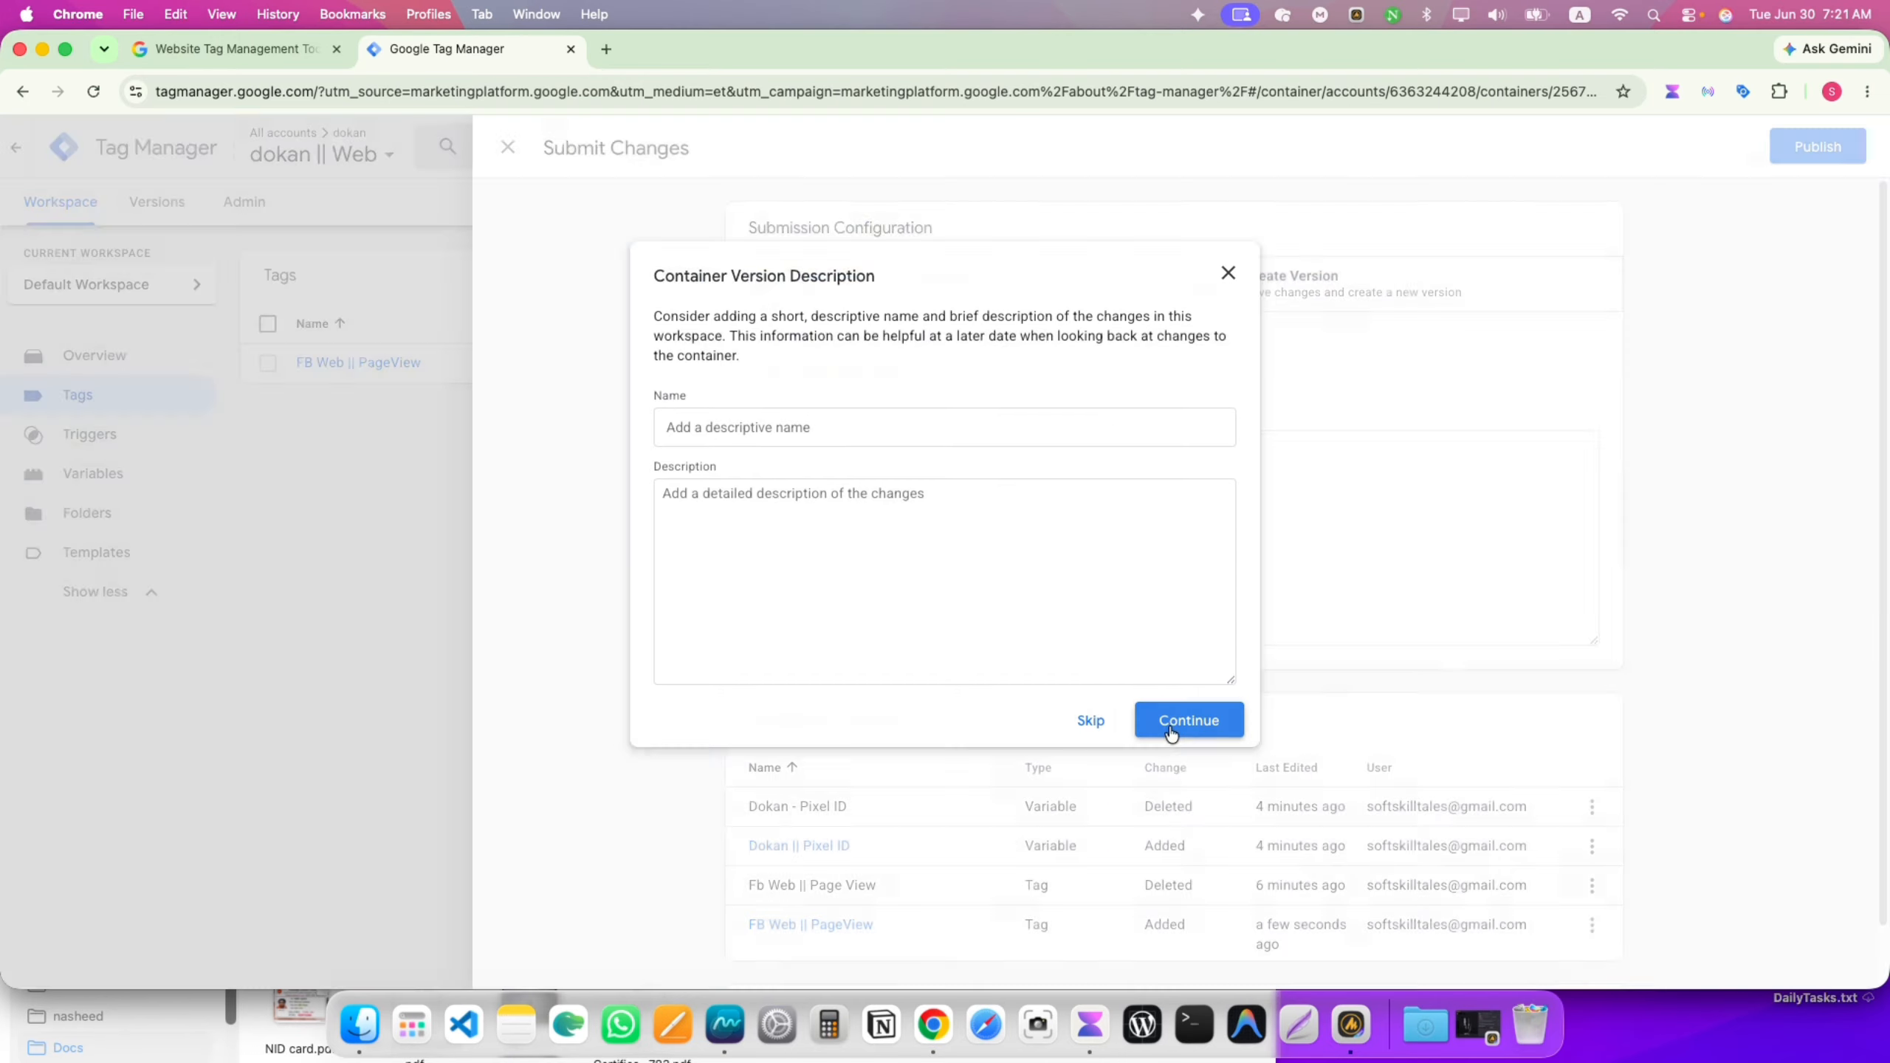
{"action": "left_click", "coordinate": [1189, 719]}
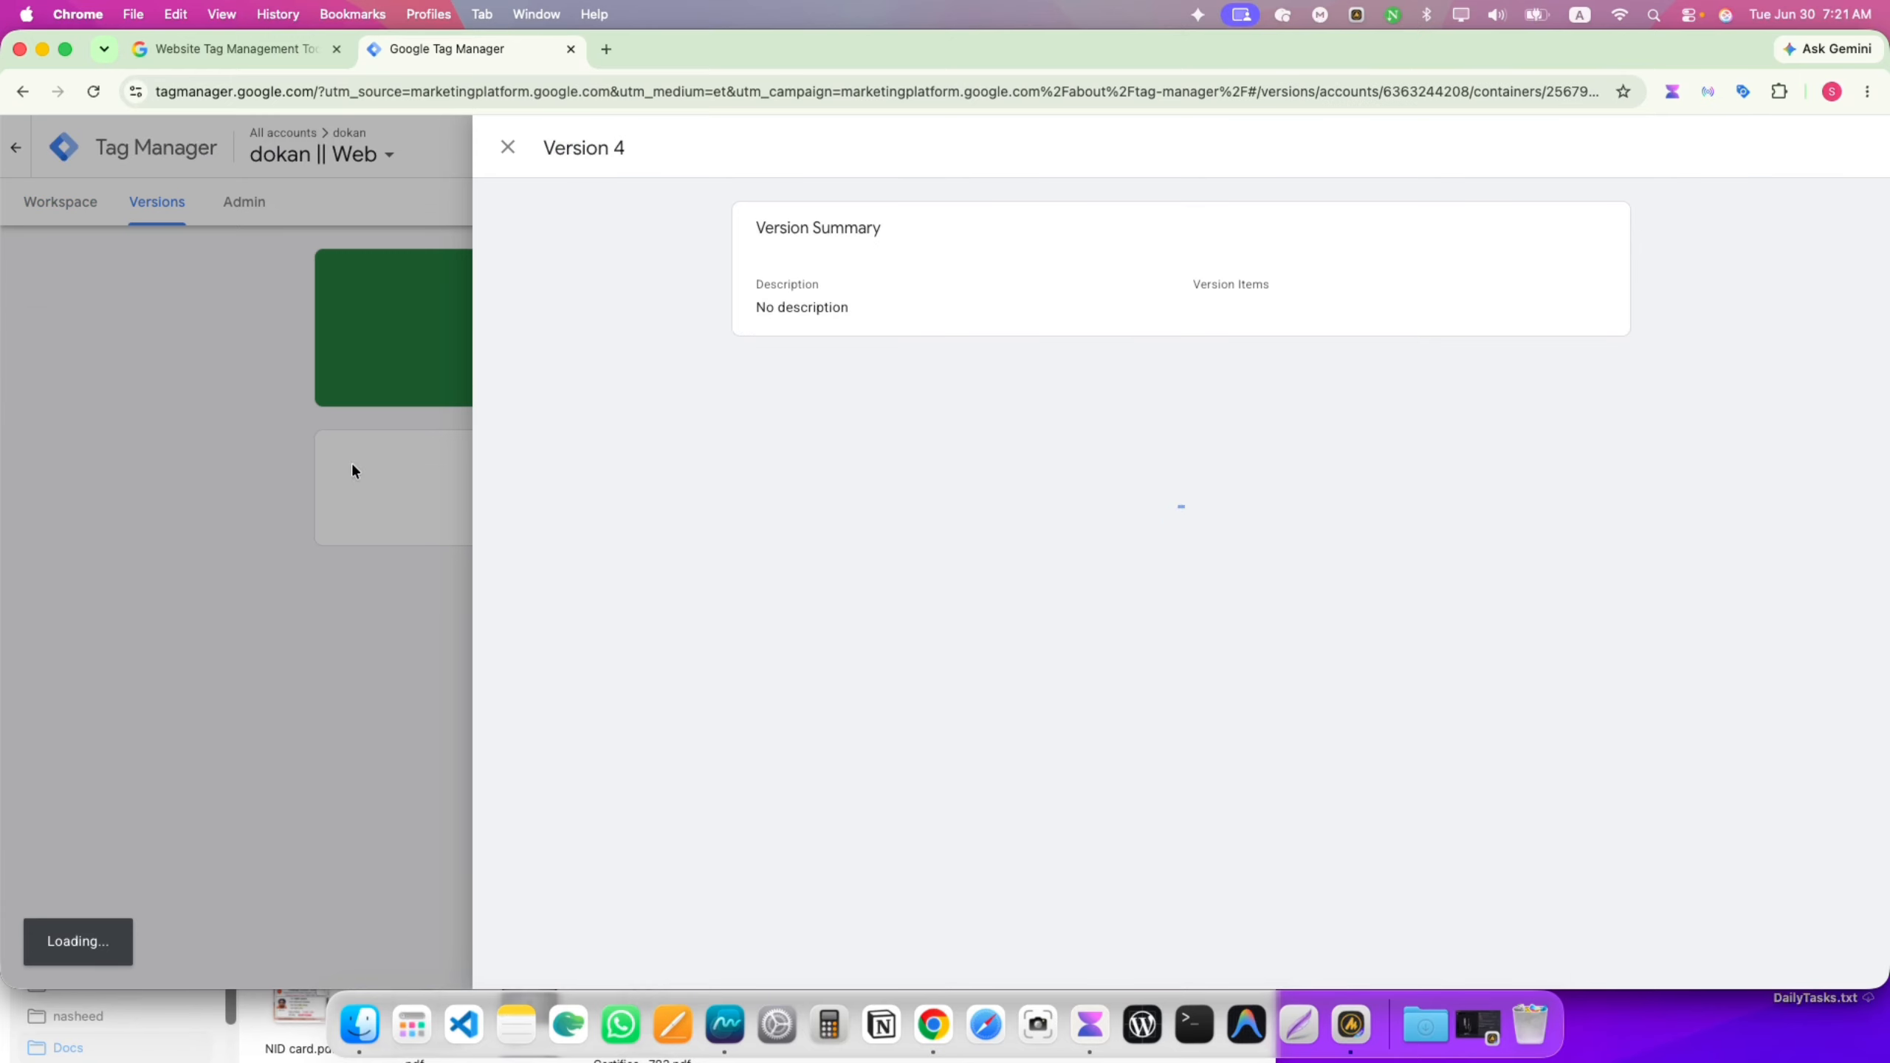
{"action": "left_click", "coordinate": [506, 148]}
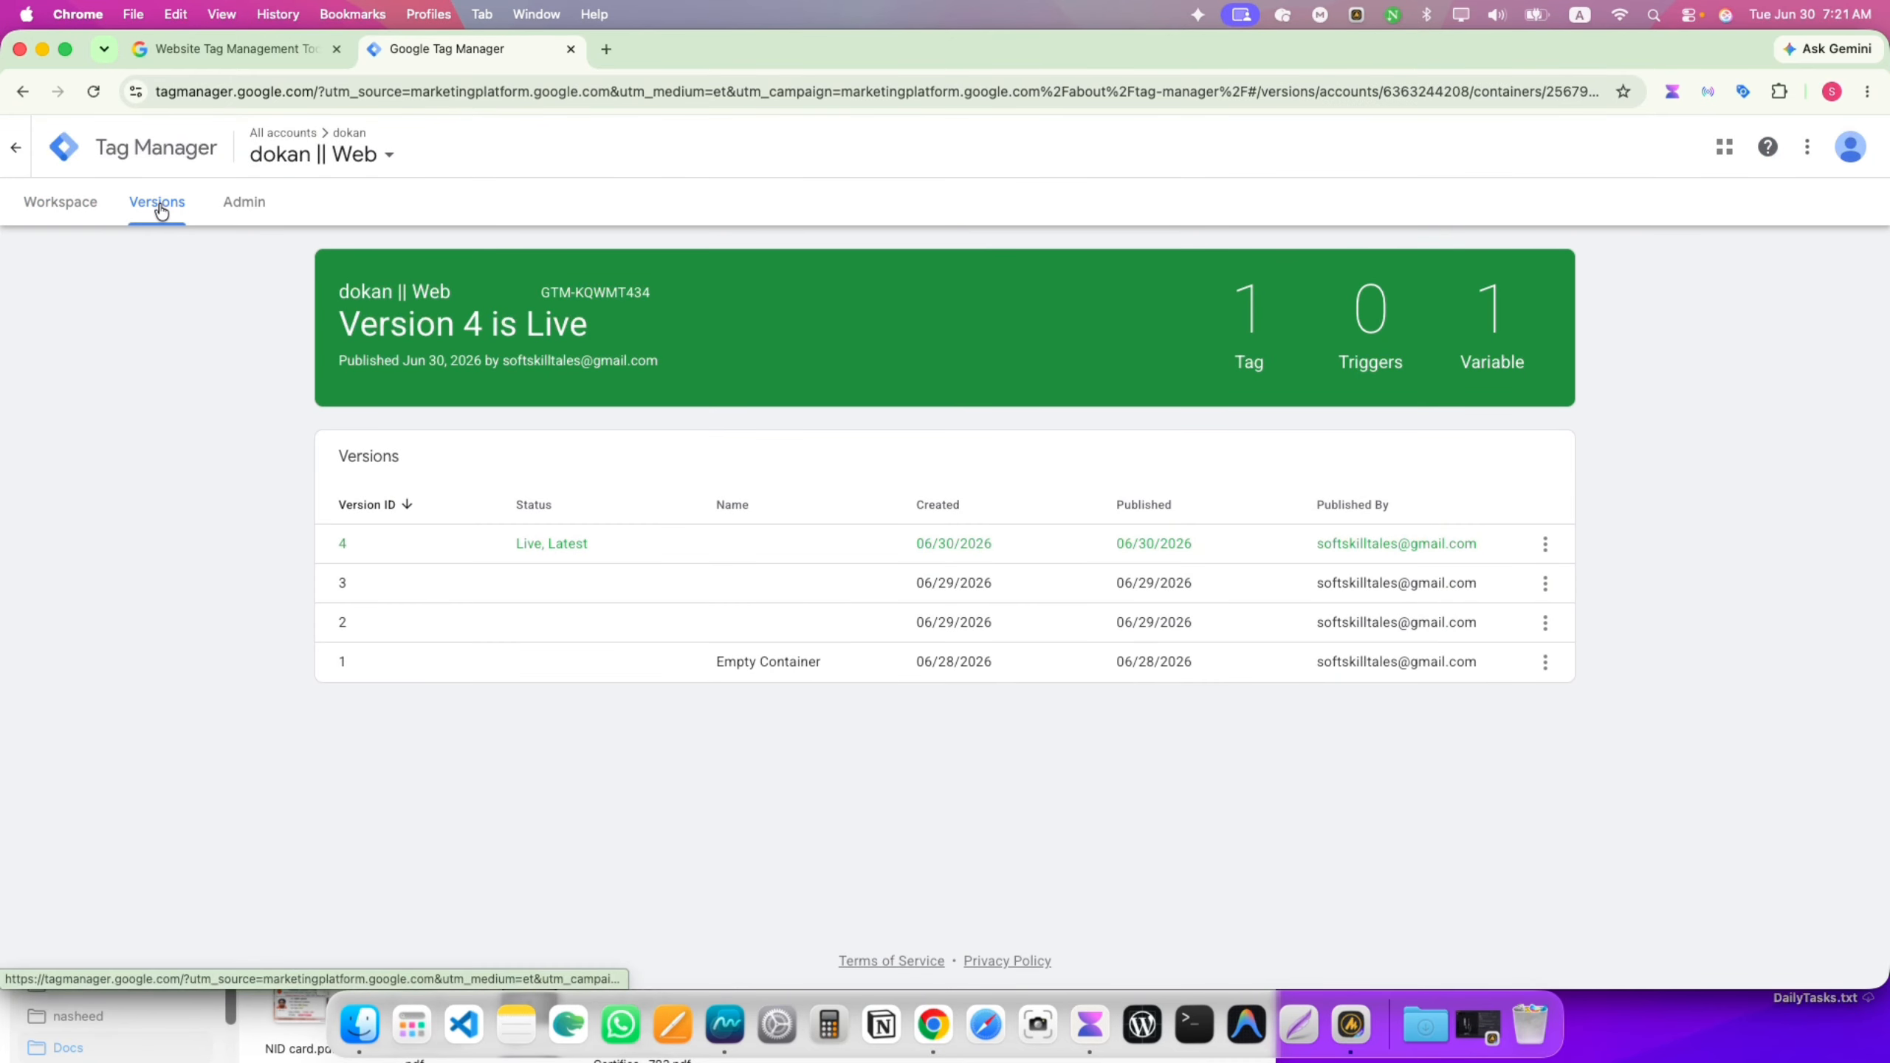
{"action": "left_click", "coordinate": [68, 203]}
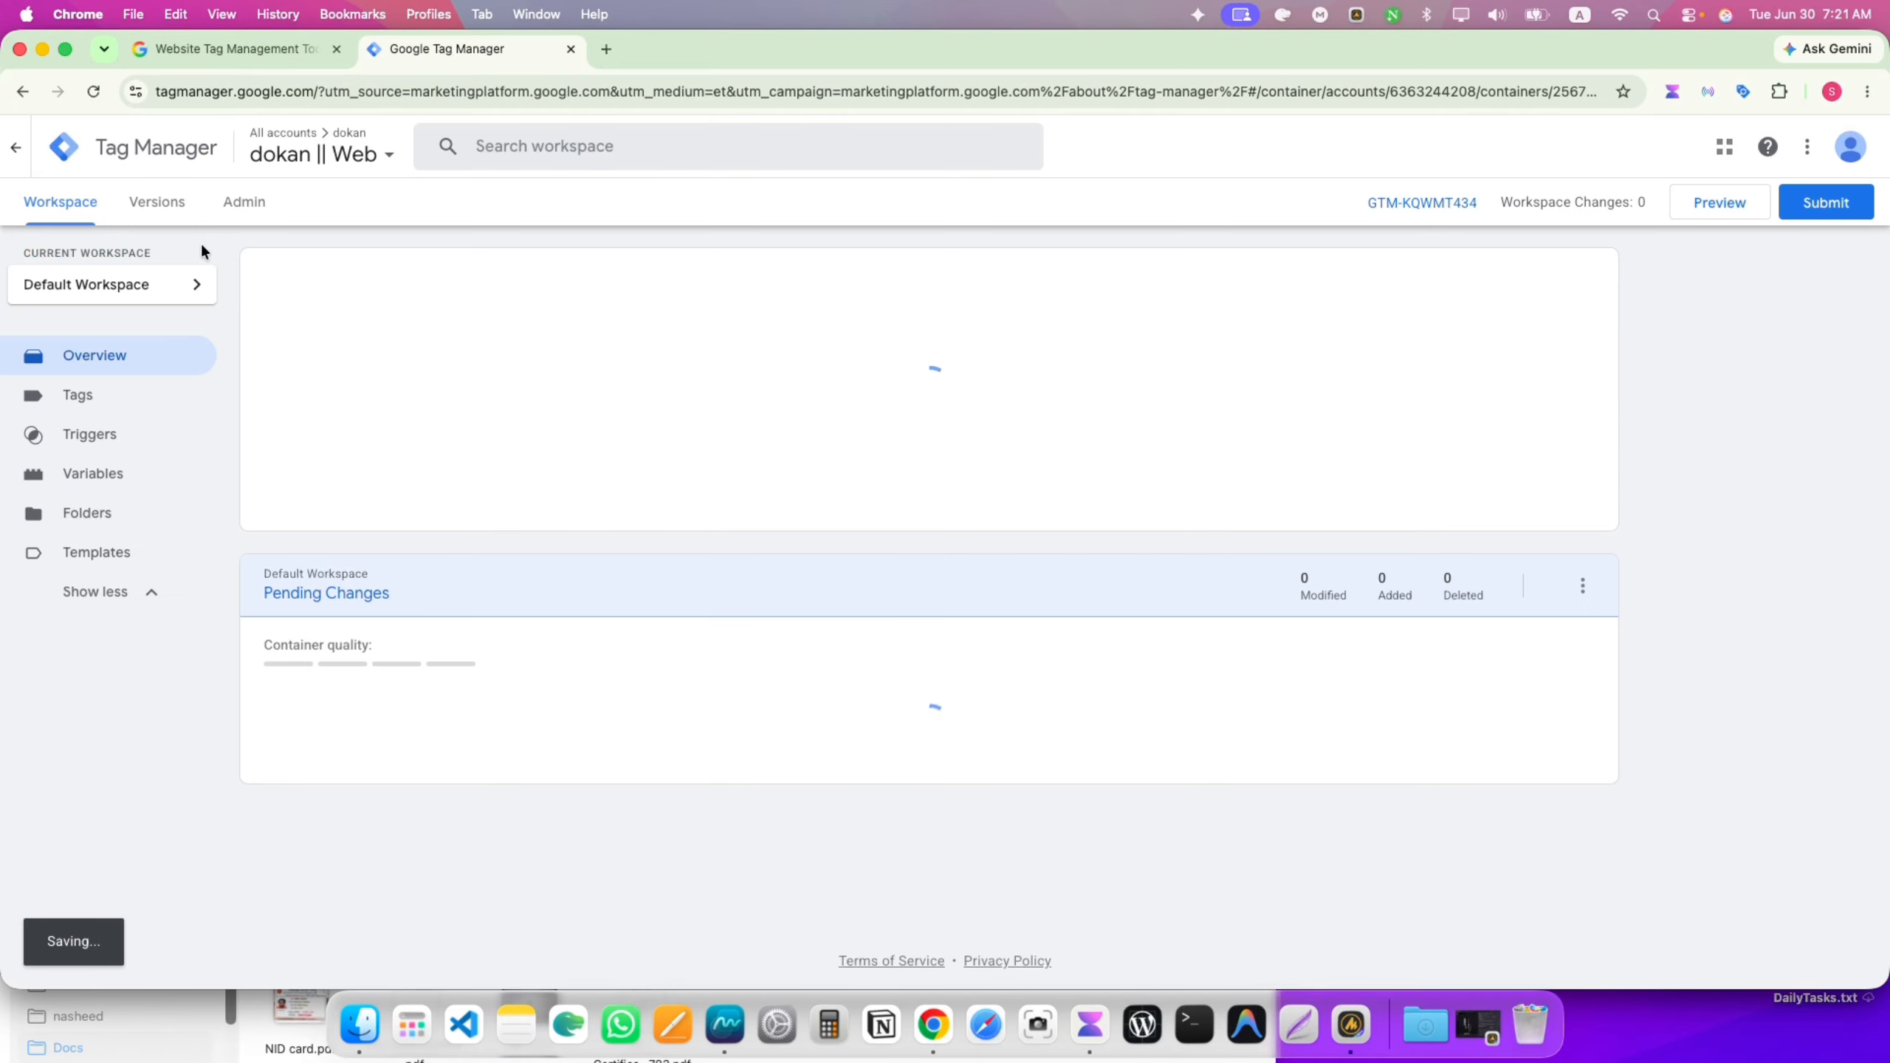
{"action": "left_click", "coordinate": [141, 394]}
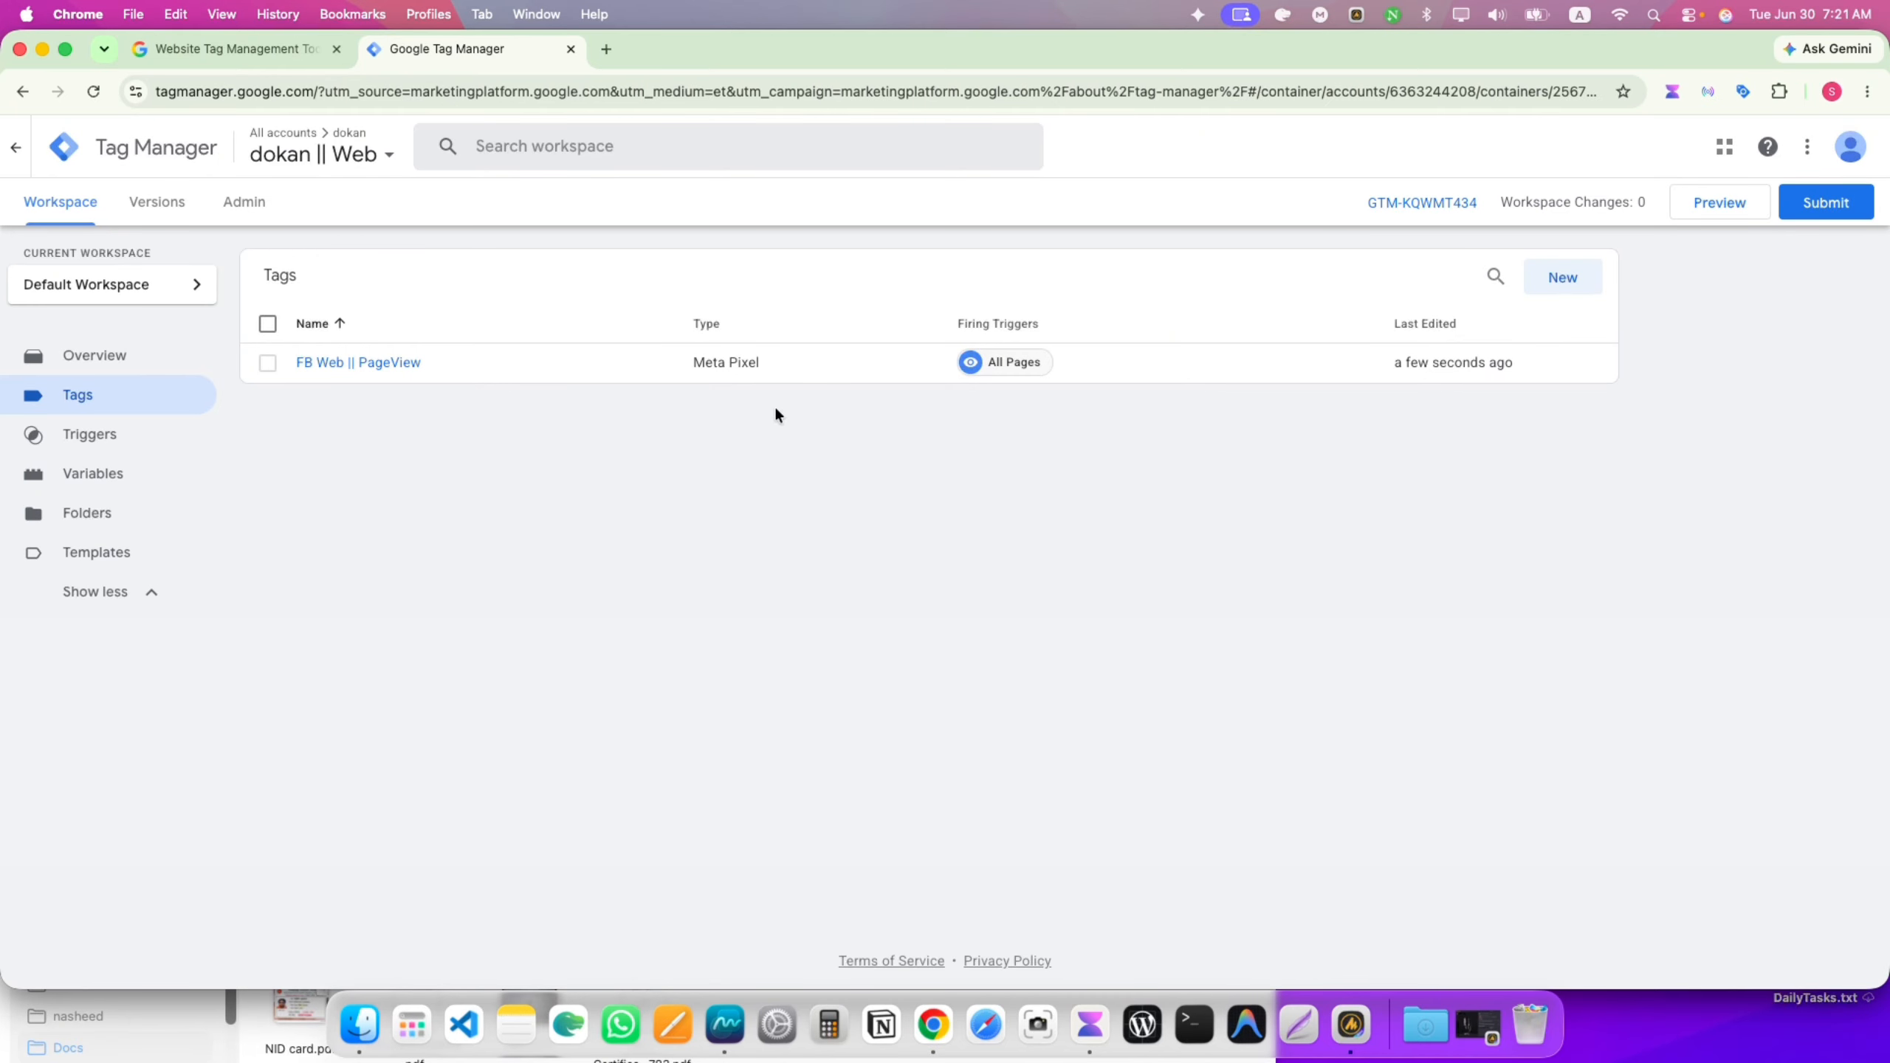
{"action": "key", "text": "ctrl+Up"}
{"action": "left_click", "coordinate": [816, 642]}
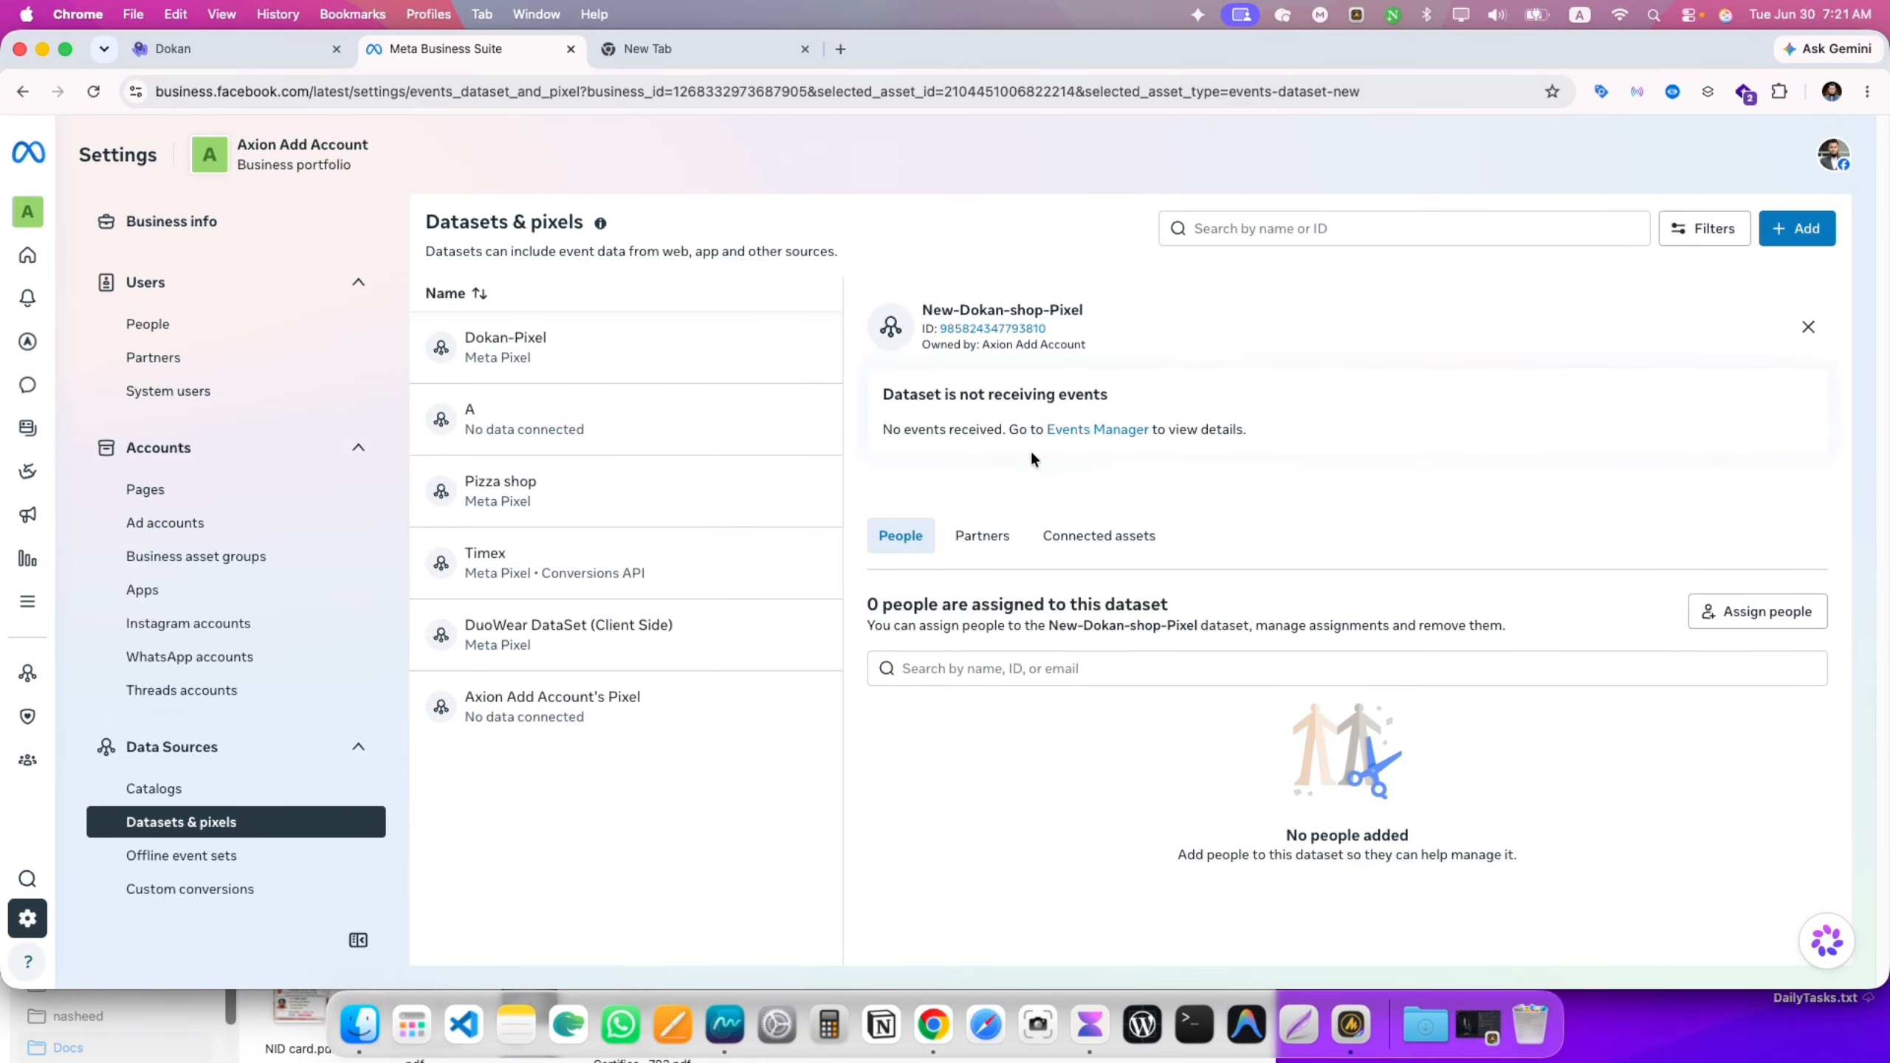
Open New-Dokan-shop-Pixel's Test events in Events Manager with Website as the channel.
{"action": "left_click", "coordinate": [1094, 432]}
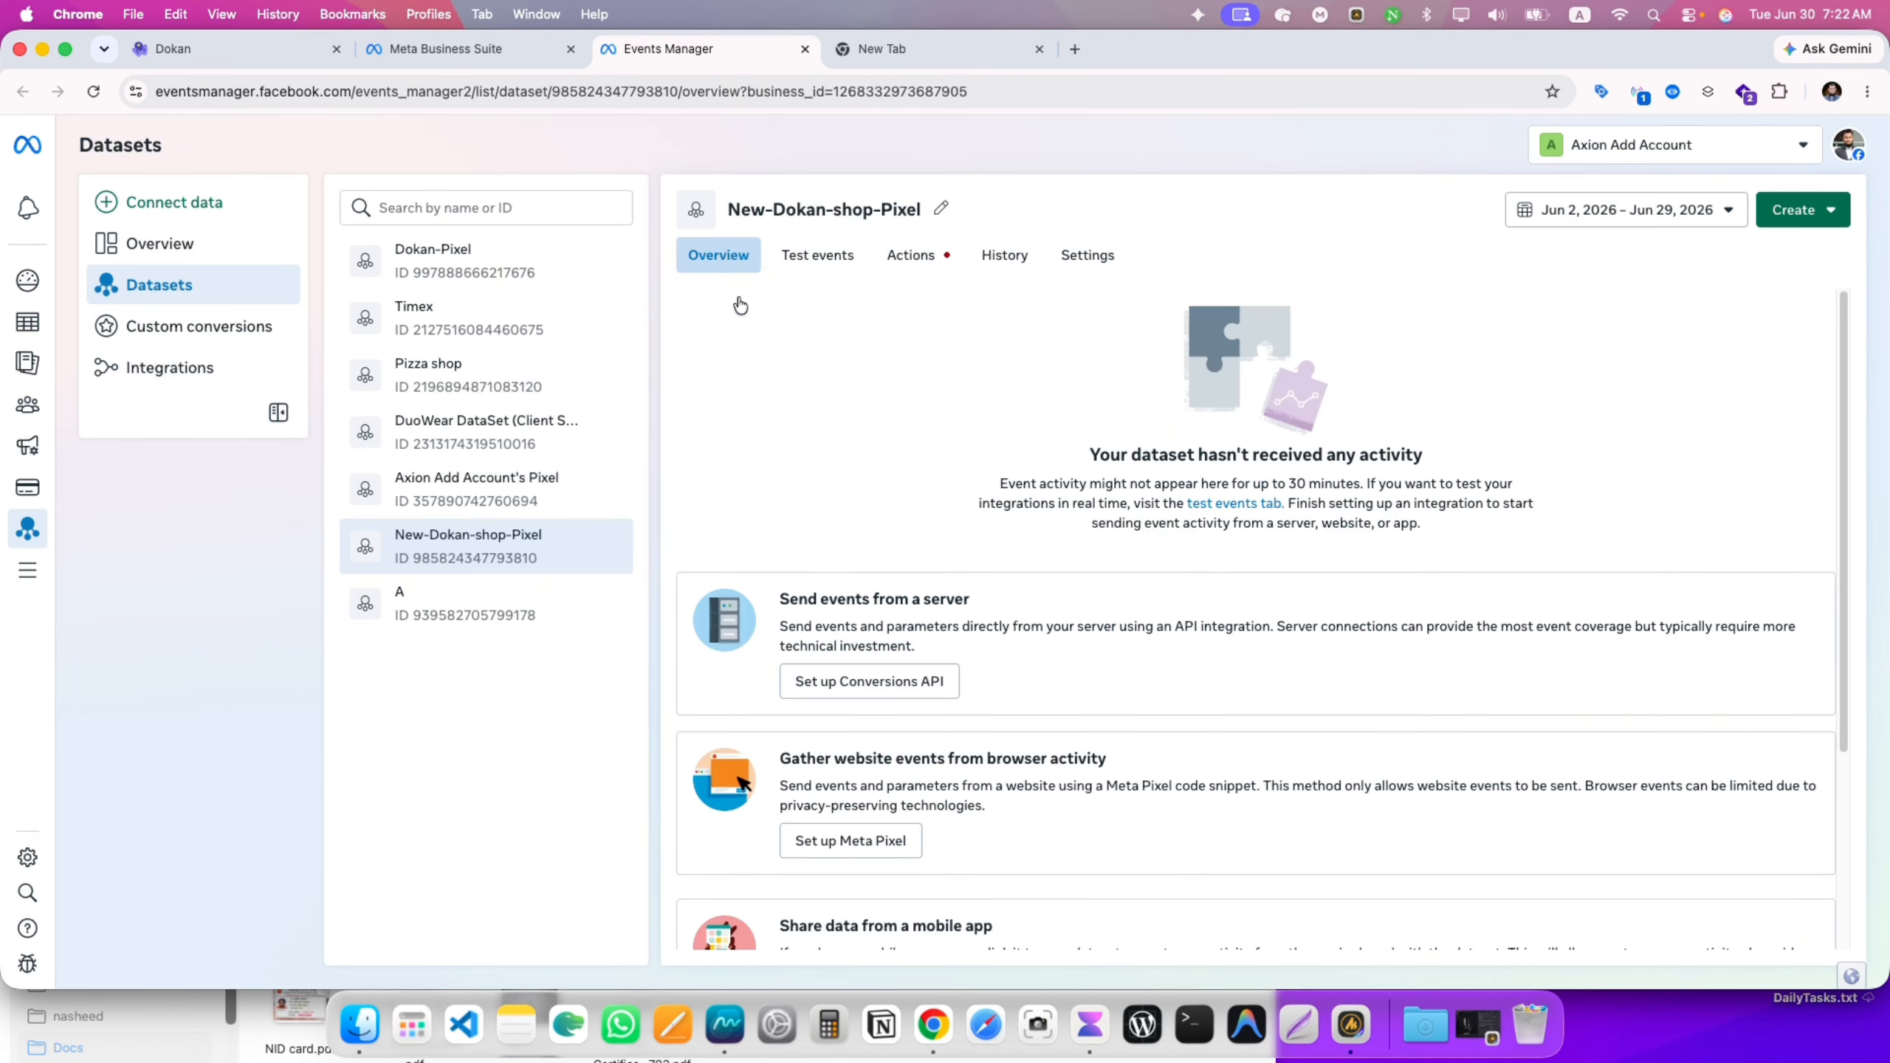
{"action": "left_click", "coordinate": [848, 256]}
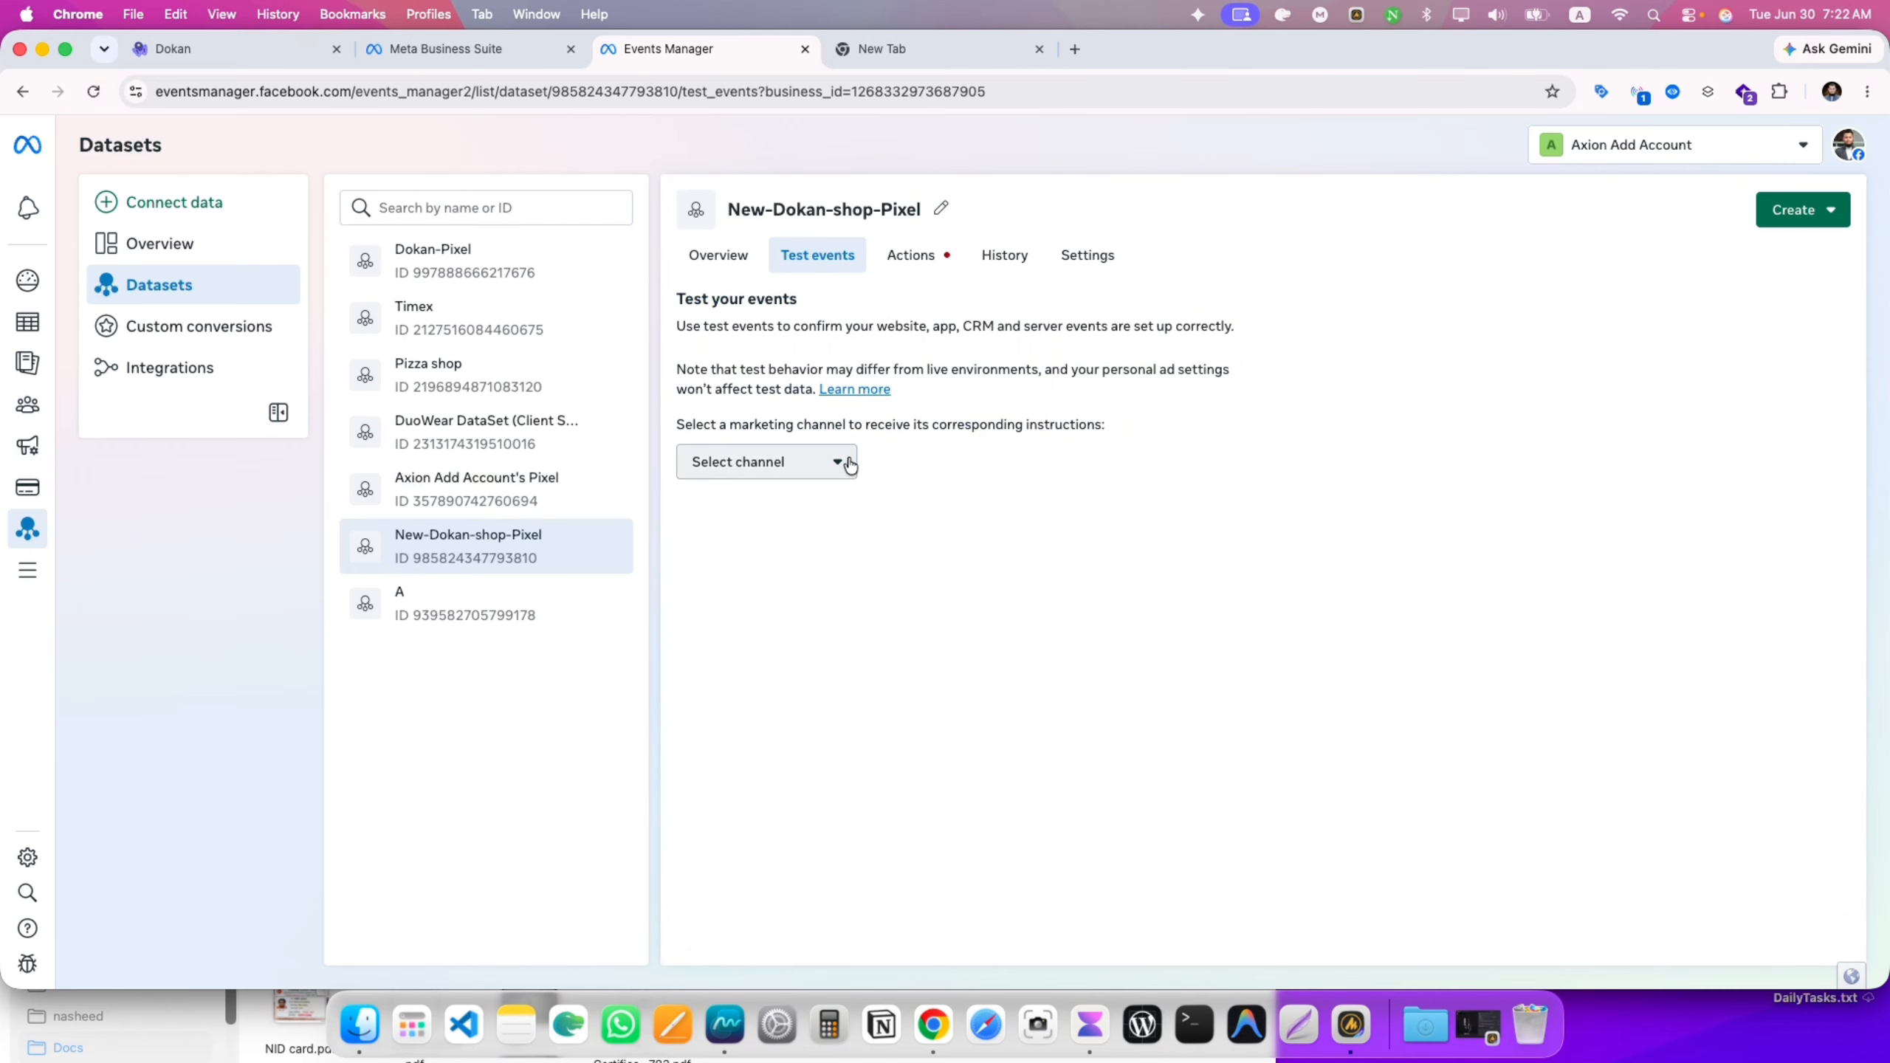
{"action": "left_click", "coordinate": [837, 462]}
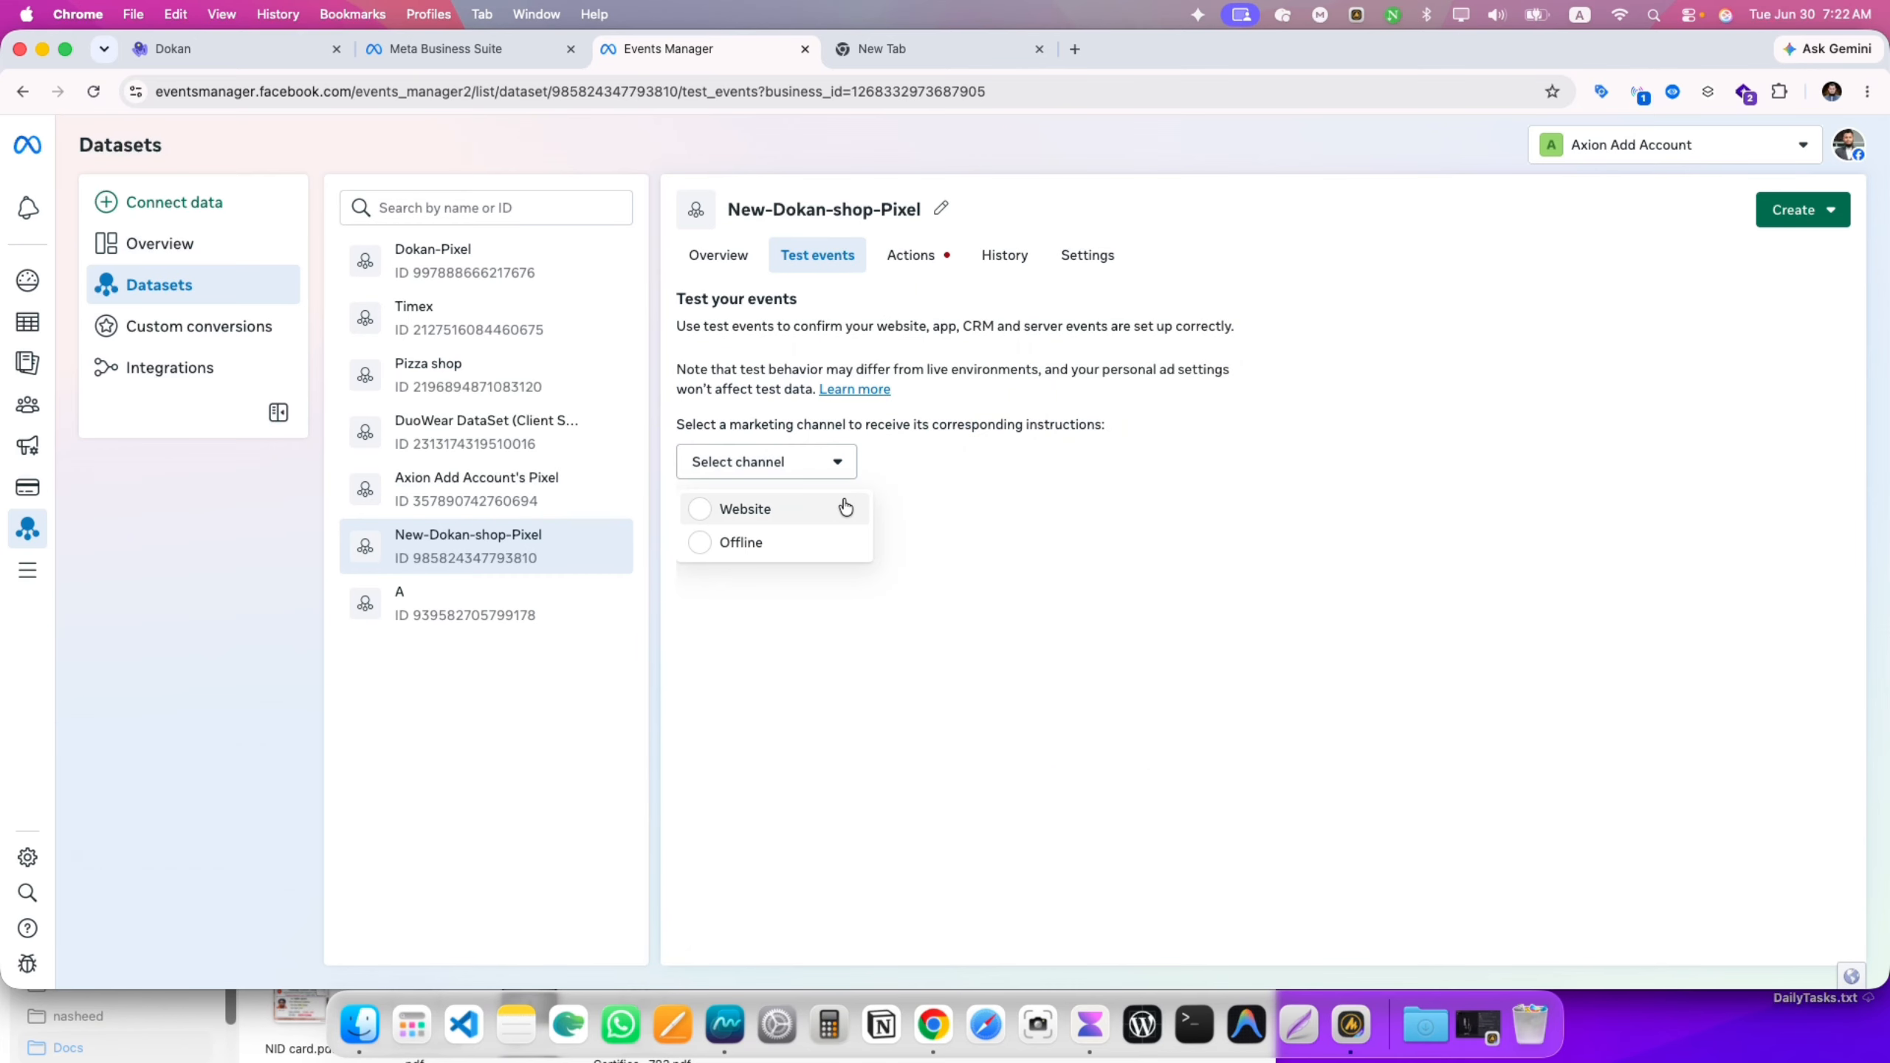
{"action": "left_click", "coordinate": [745, 509]}
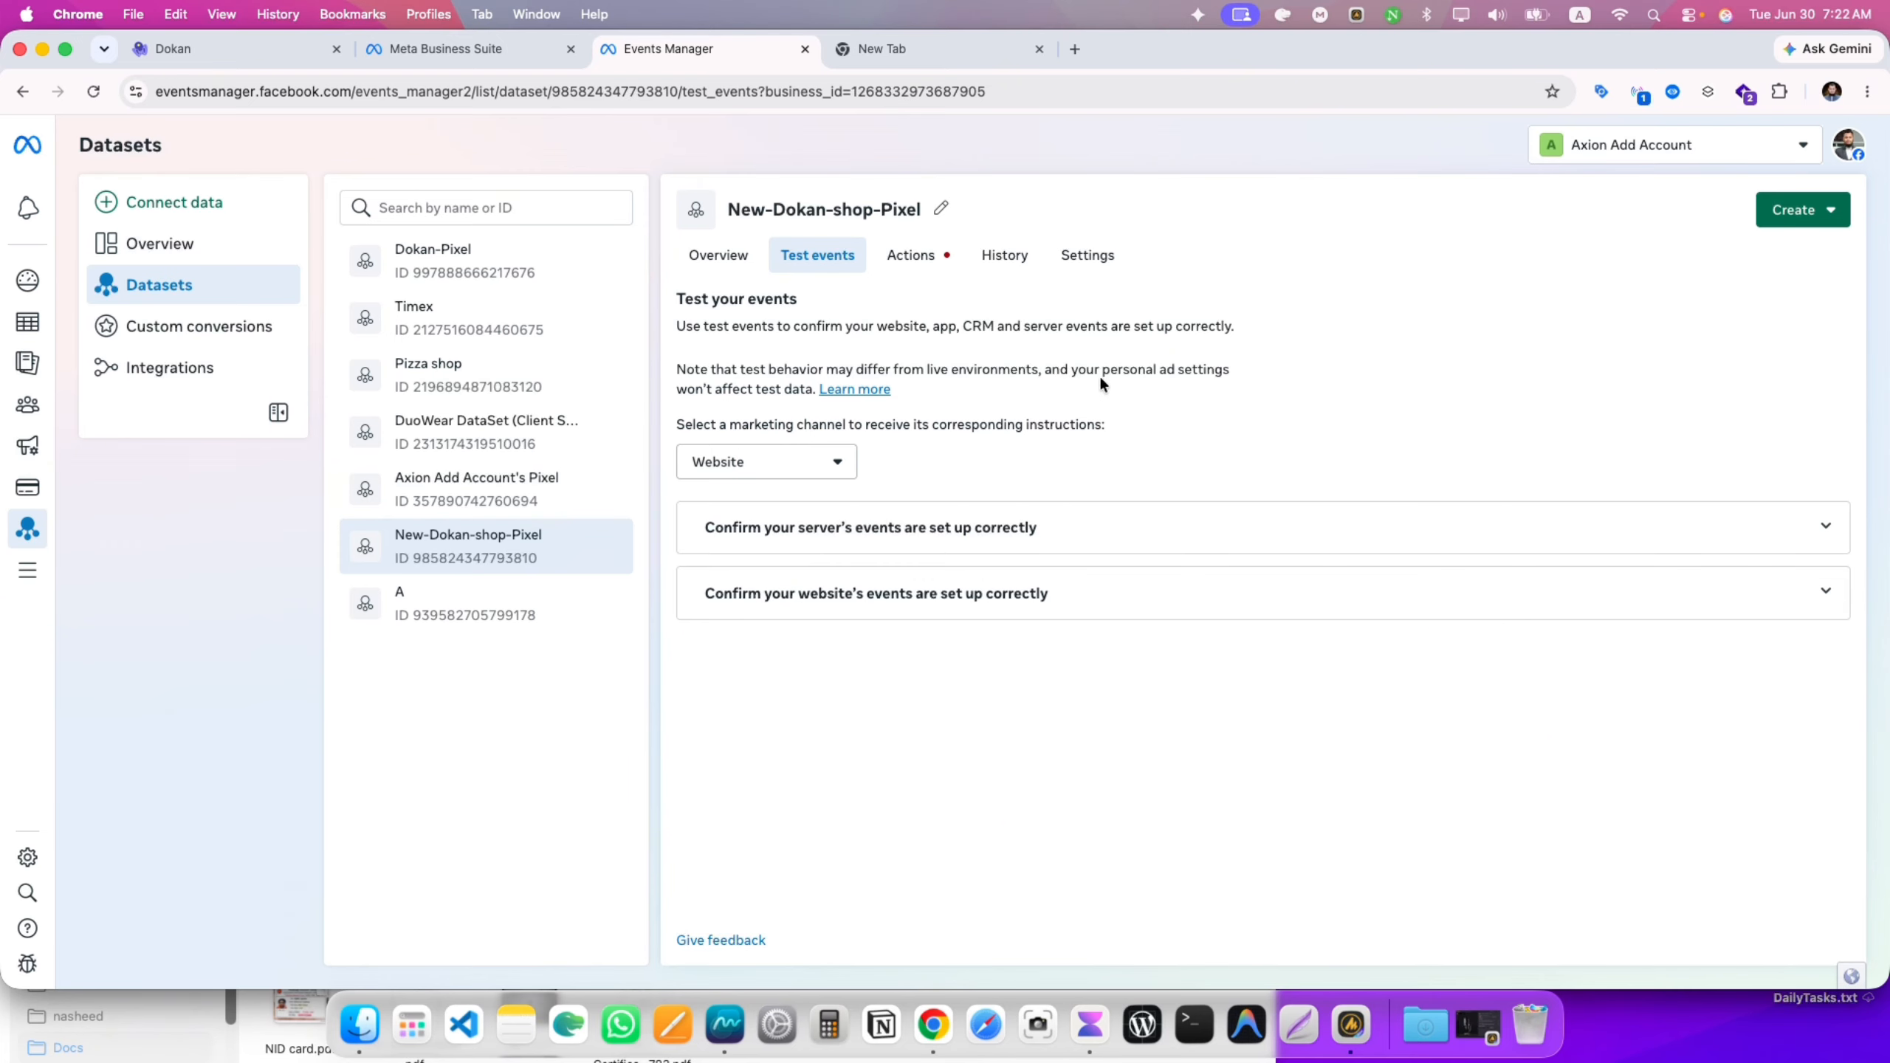
{"action": "key", "text": "ctrl+Up"}
Start a Tag Assistant preview connected to the Dokan store site.
{"action": "left_click", "coordinate": [718, 590]}
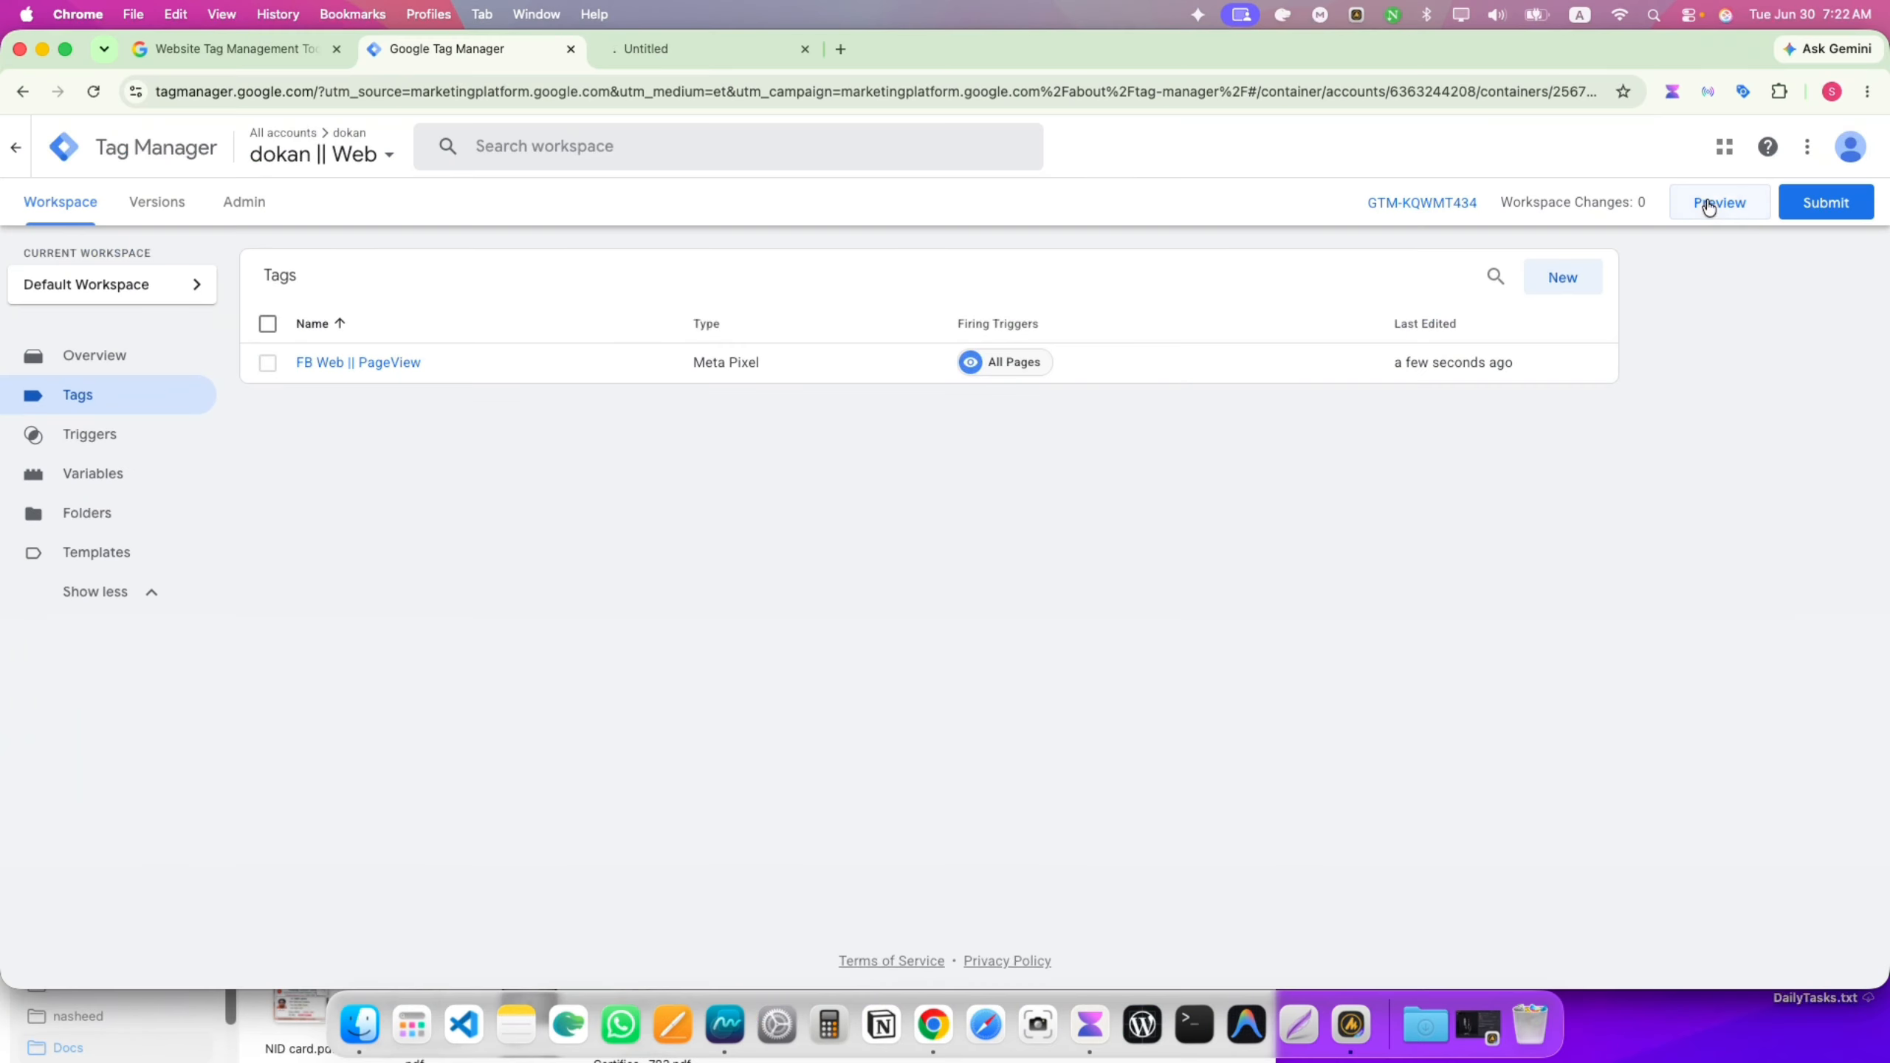
{"action": "left_click", "coordinate": [1708, 199]}
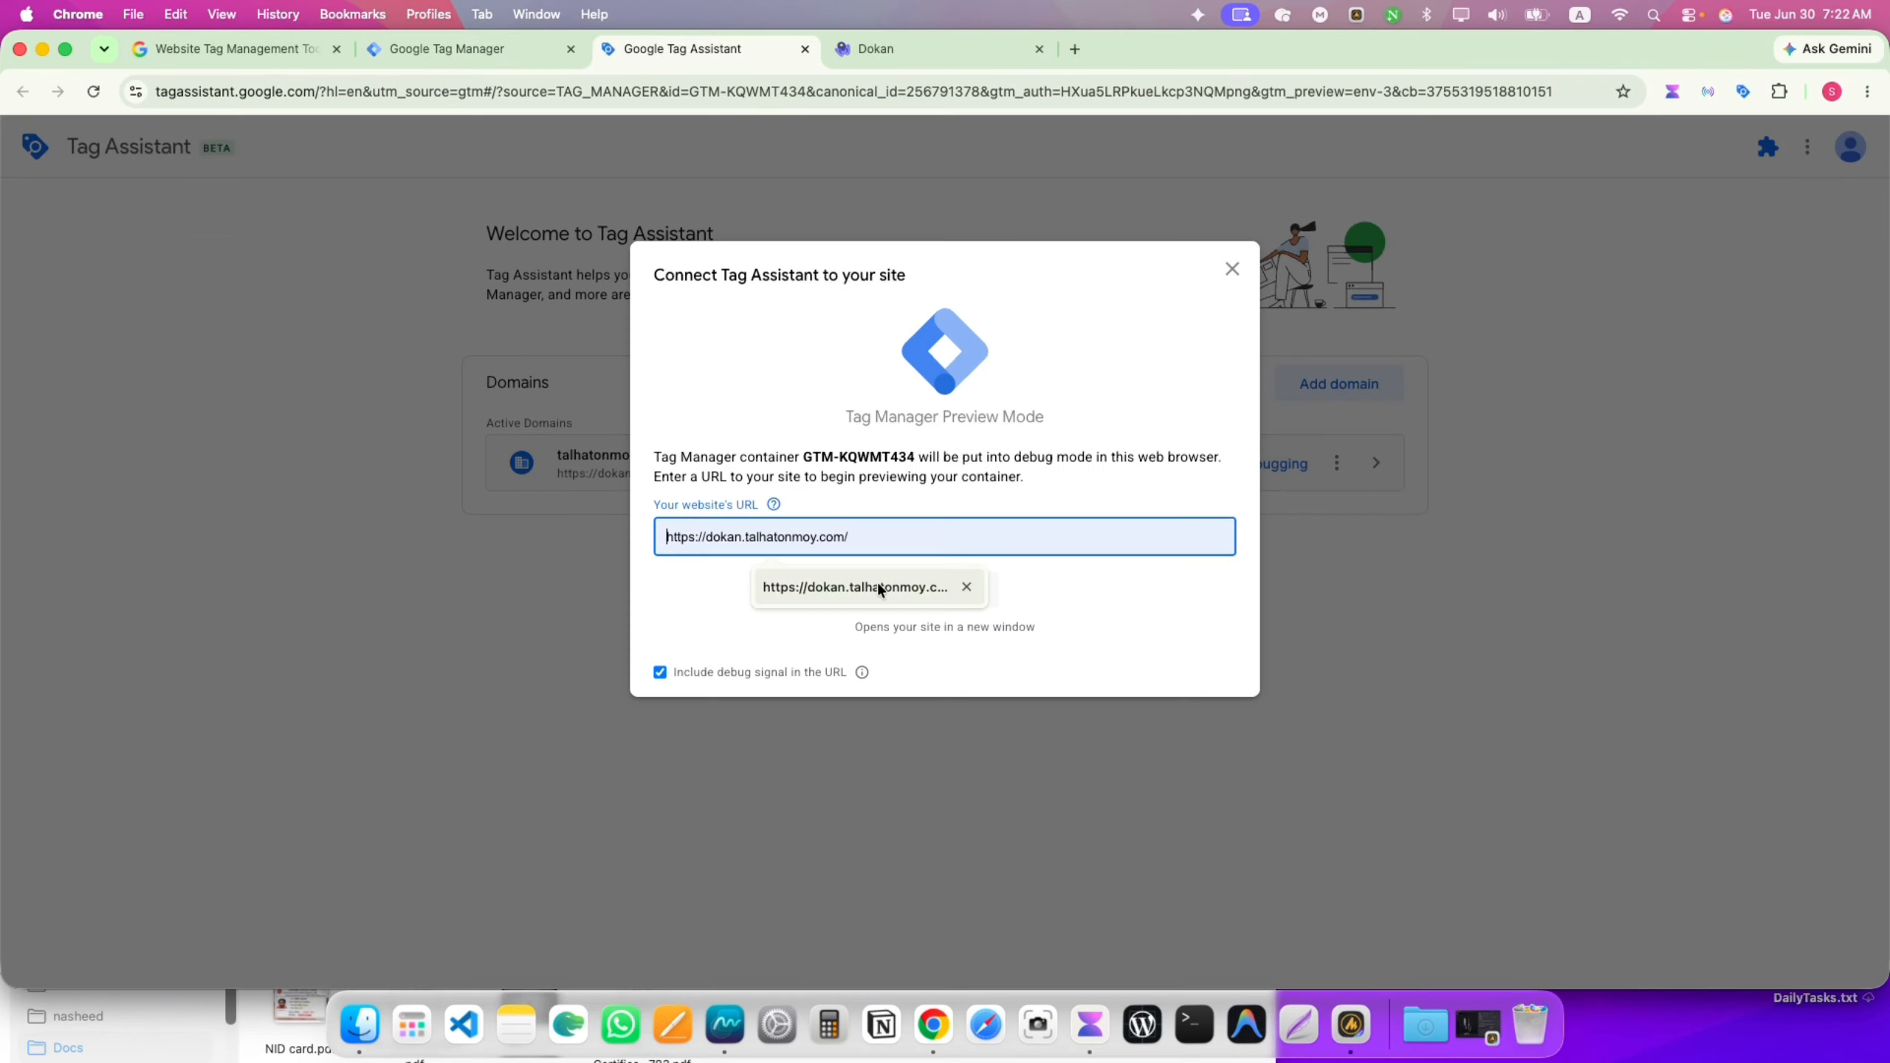
{"action": "left_click", "coordinate": [868, 581]}
{"action": "left_click", "coordinate": [956, 592]}
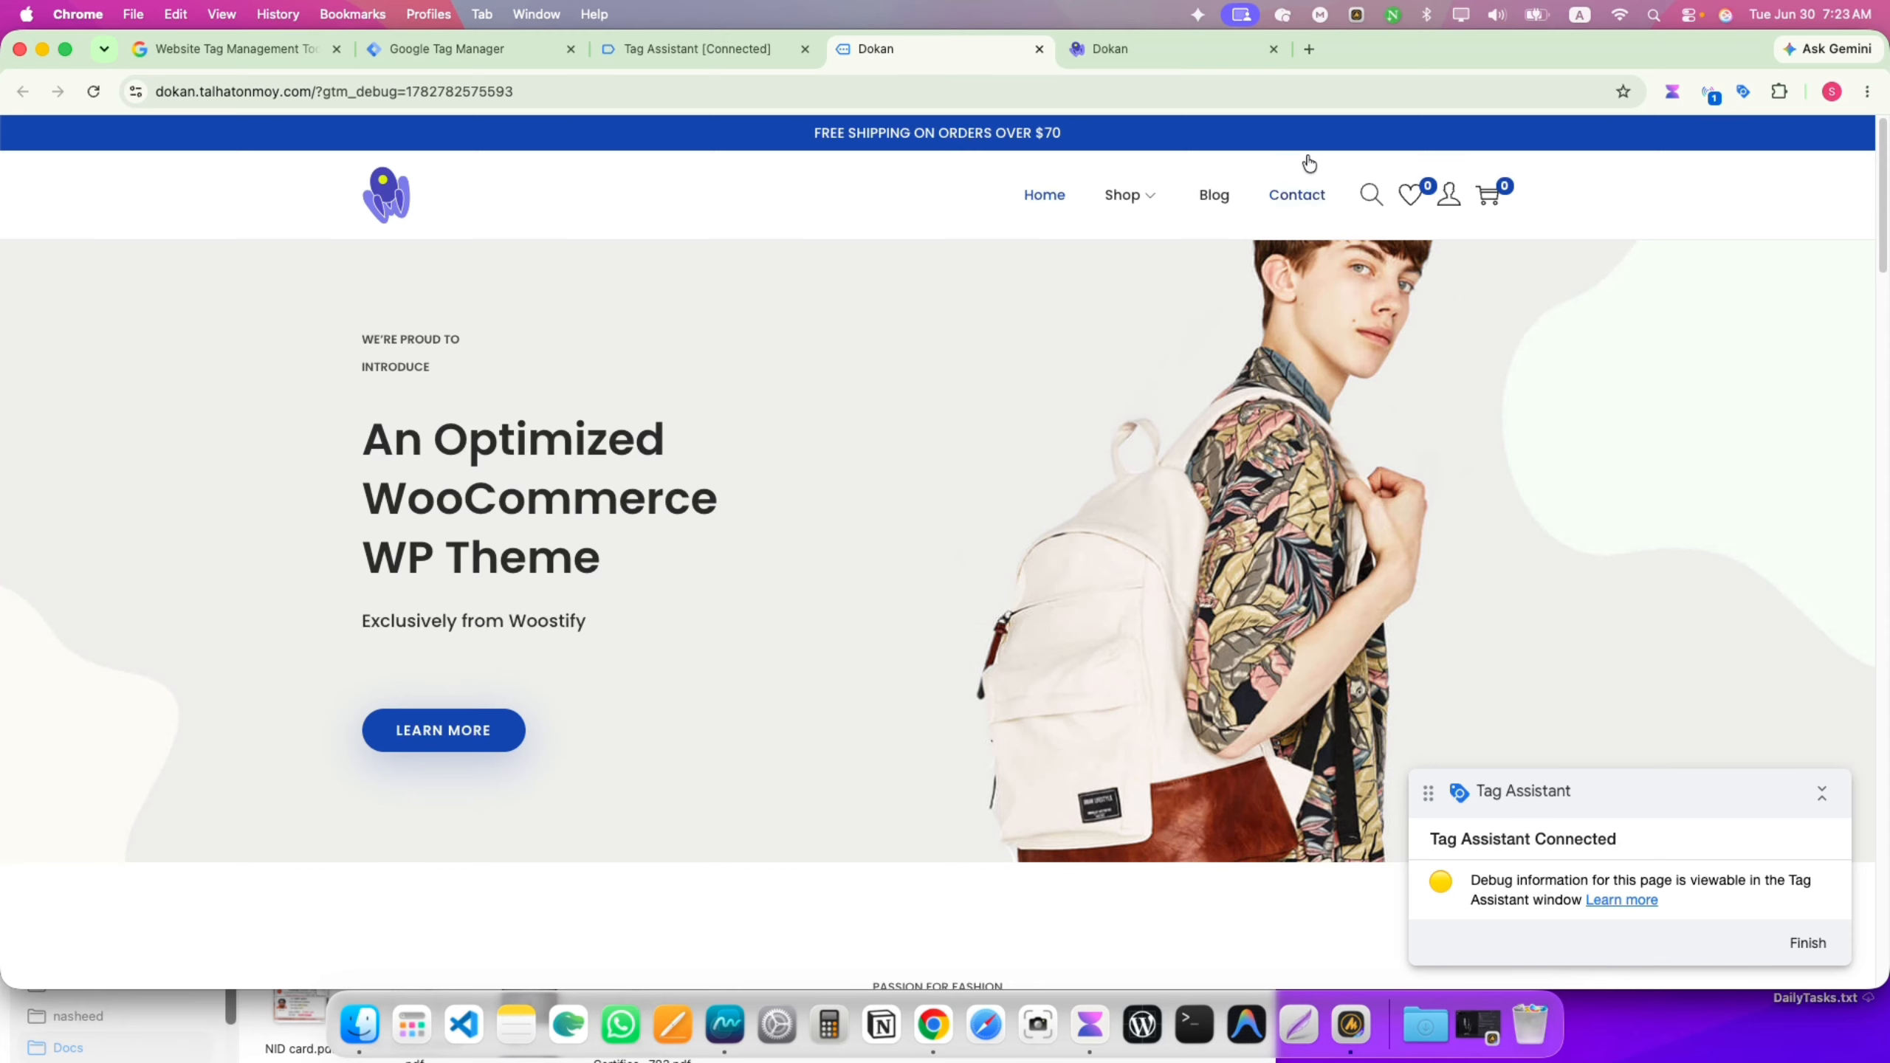
Open Chrome's Manage Extensions page in a new tab.
{"action": "left_click", "coordinate": [1309, 49]}
{"action": "left_click", "coordinate": [1779, 91]}
{"action": "left_click", "coordinate": [1733, 370]}
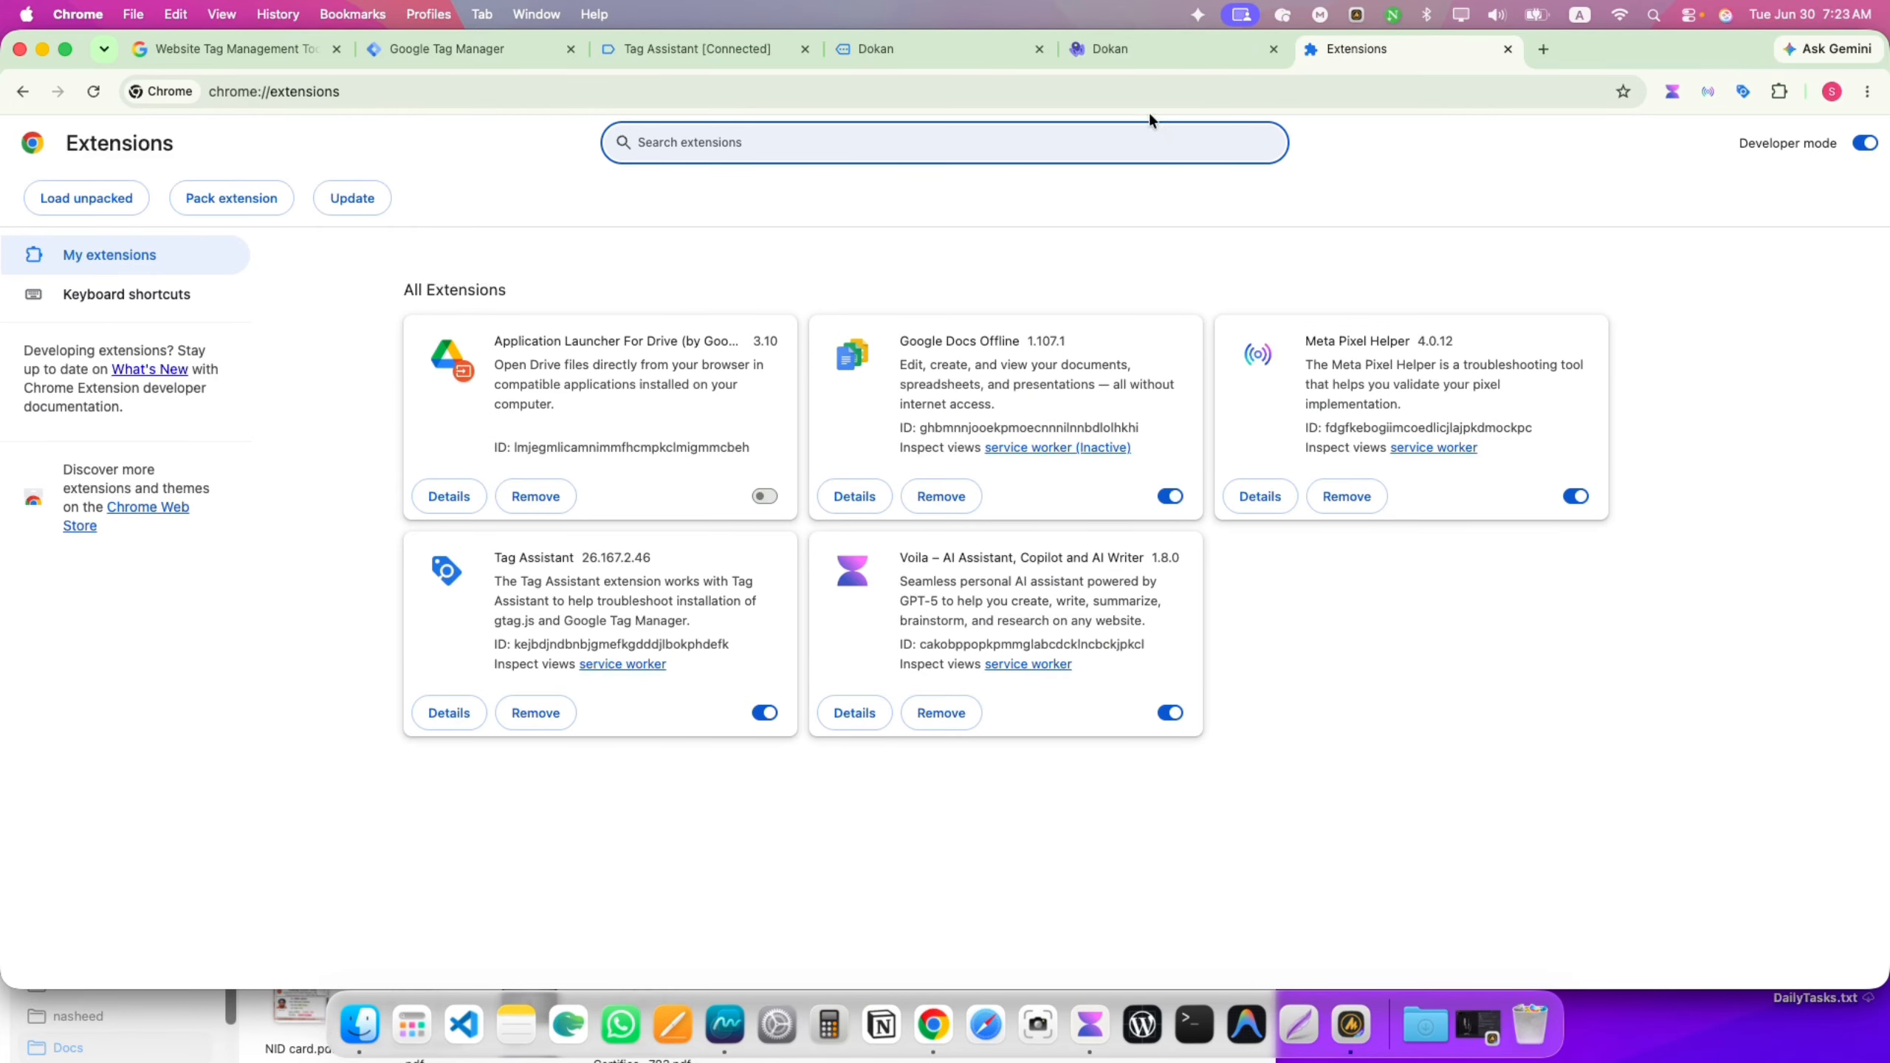
Close the old Dokan store, Tag Assistant and Extensions tabs, confirming Leave on Tag Assistant.
{"action": "left_click", "coordinate": [1124, 53]}
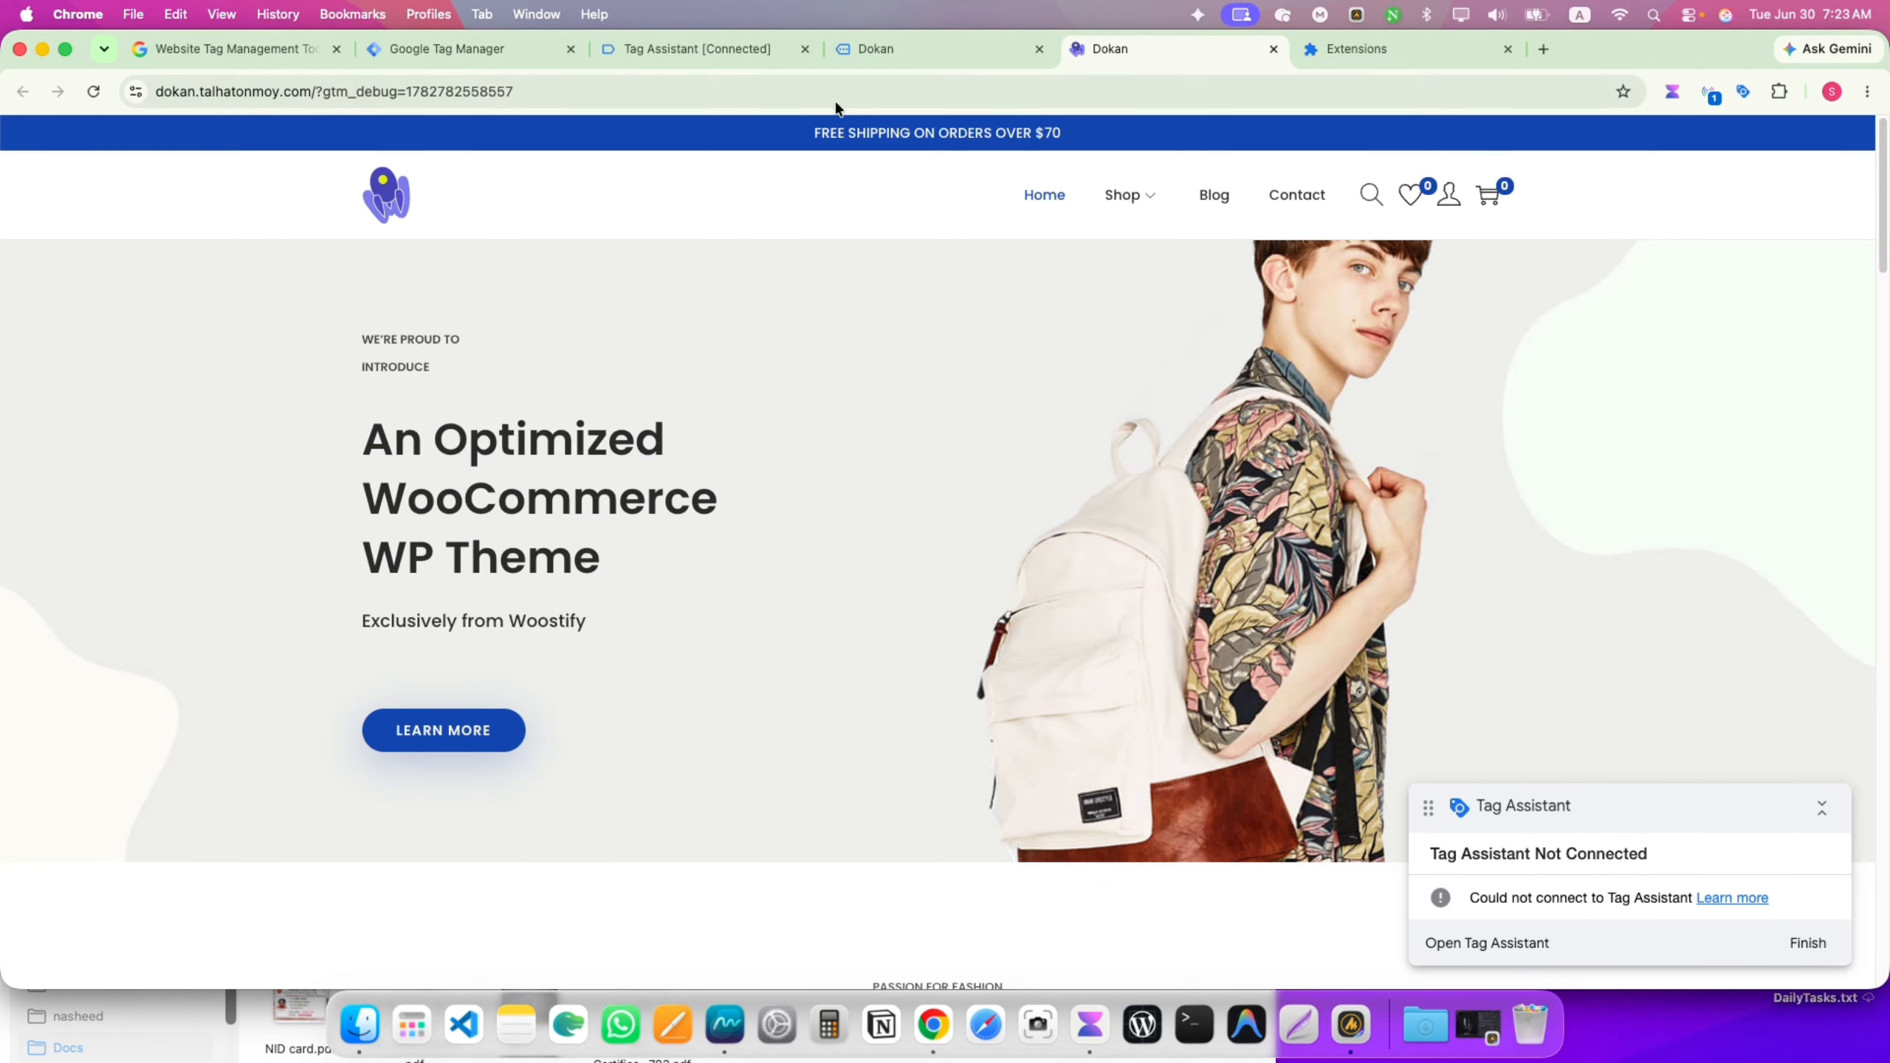
{"action": "left_click", "coordinate": [726, 45]}
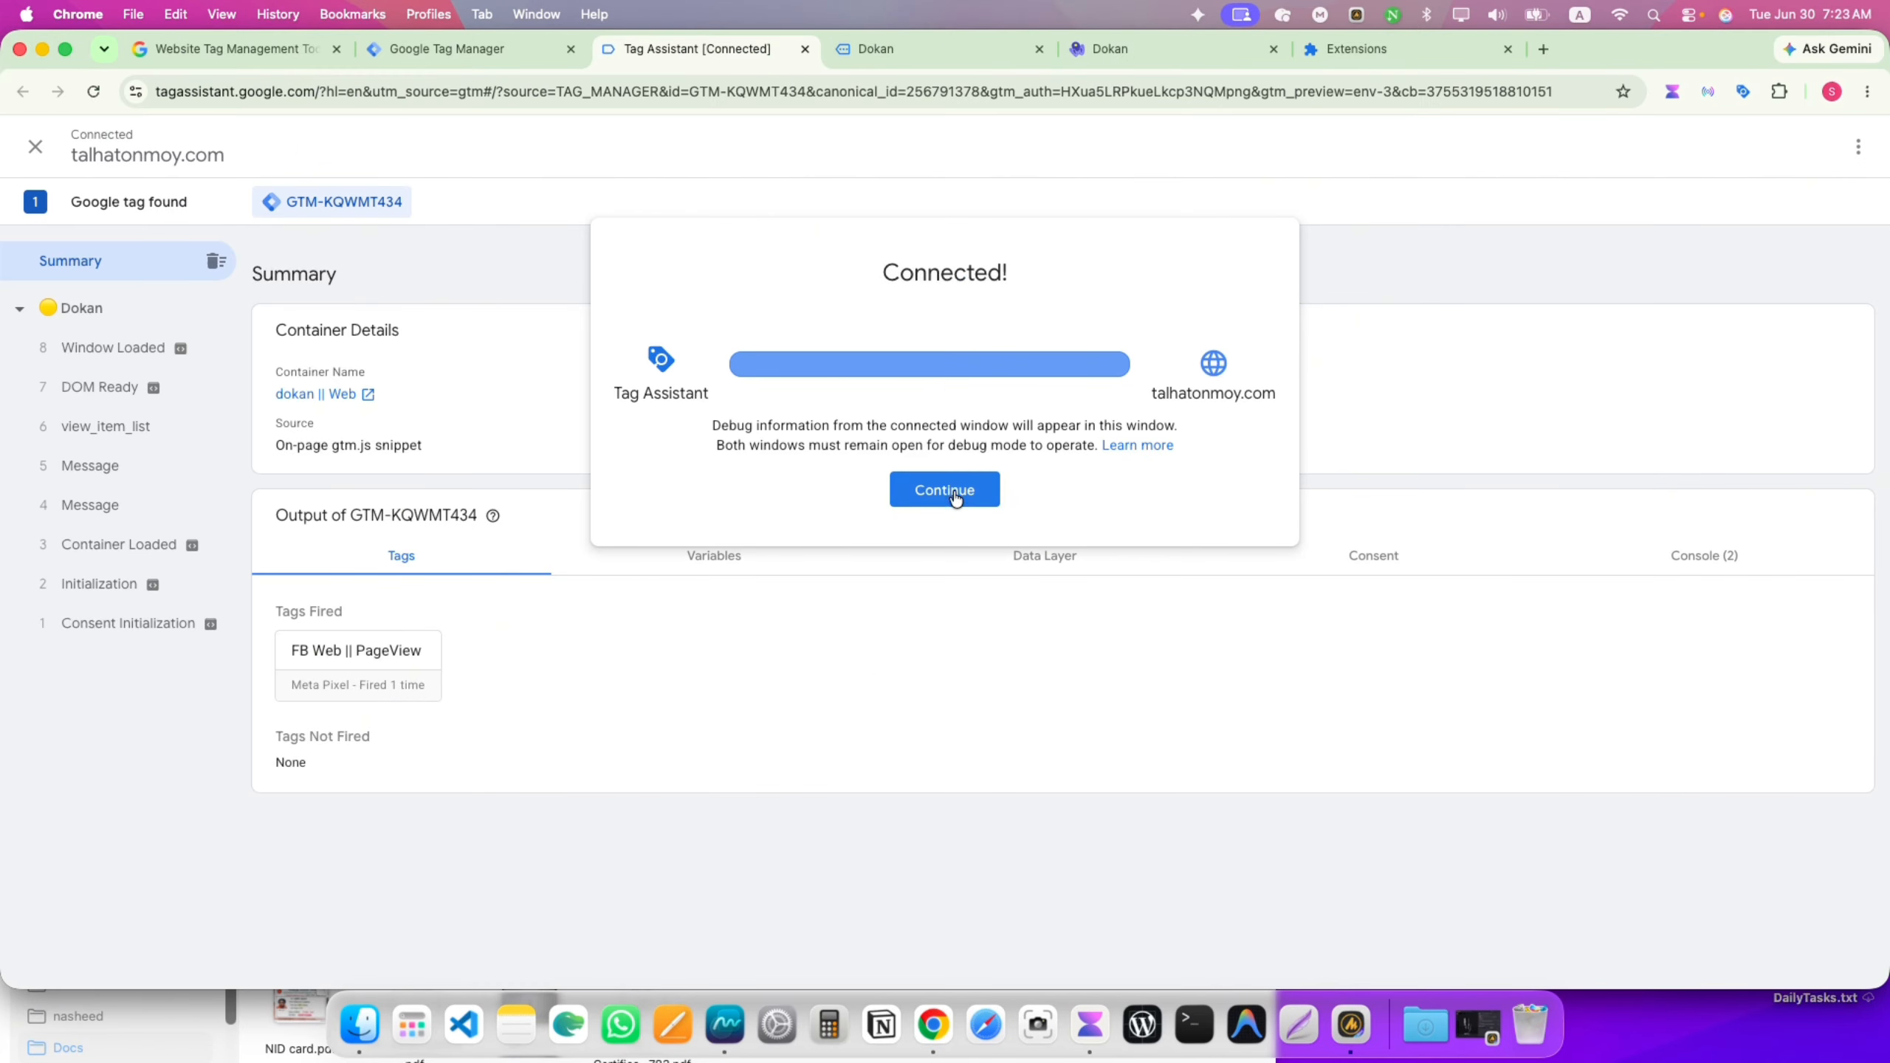
{"action": "left_click", "coordinate": [905, 48]}
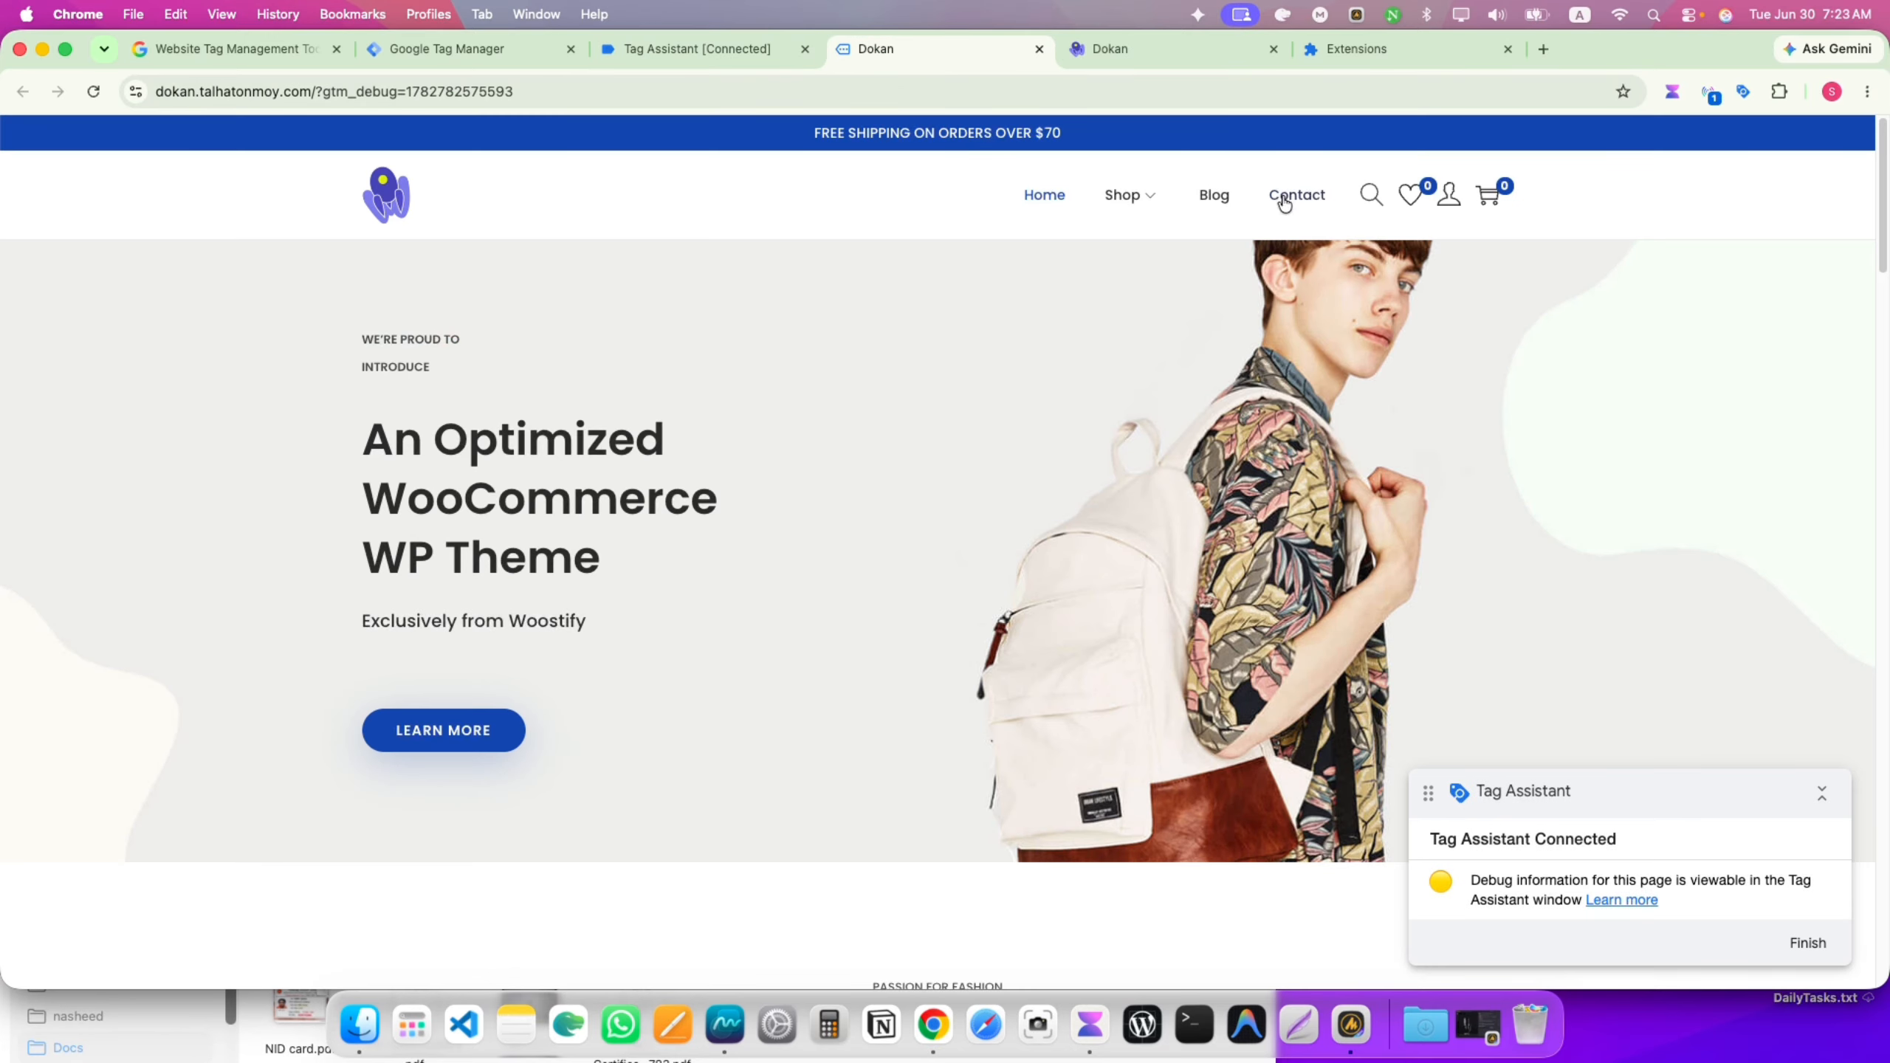
{"action": "key", "text": "super+w"}
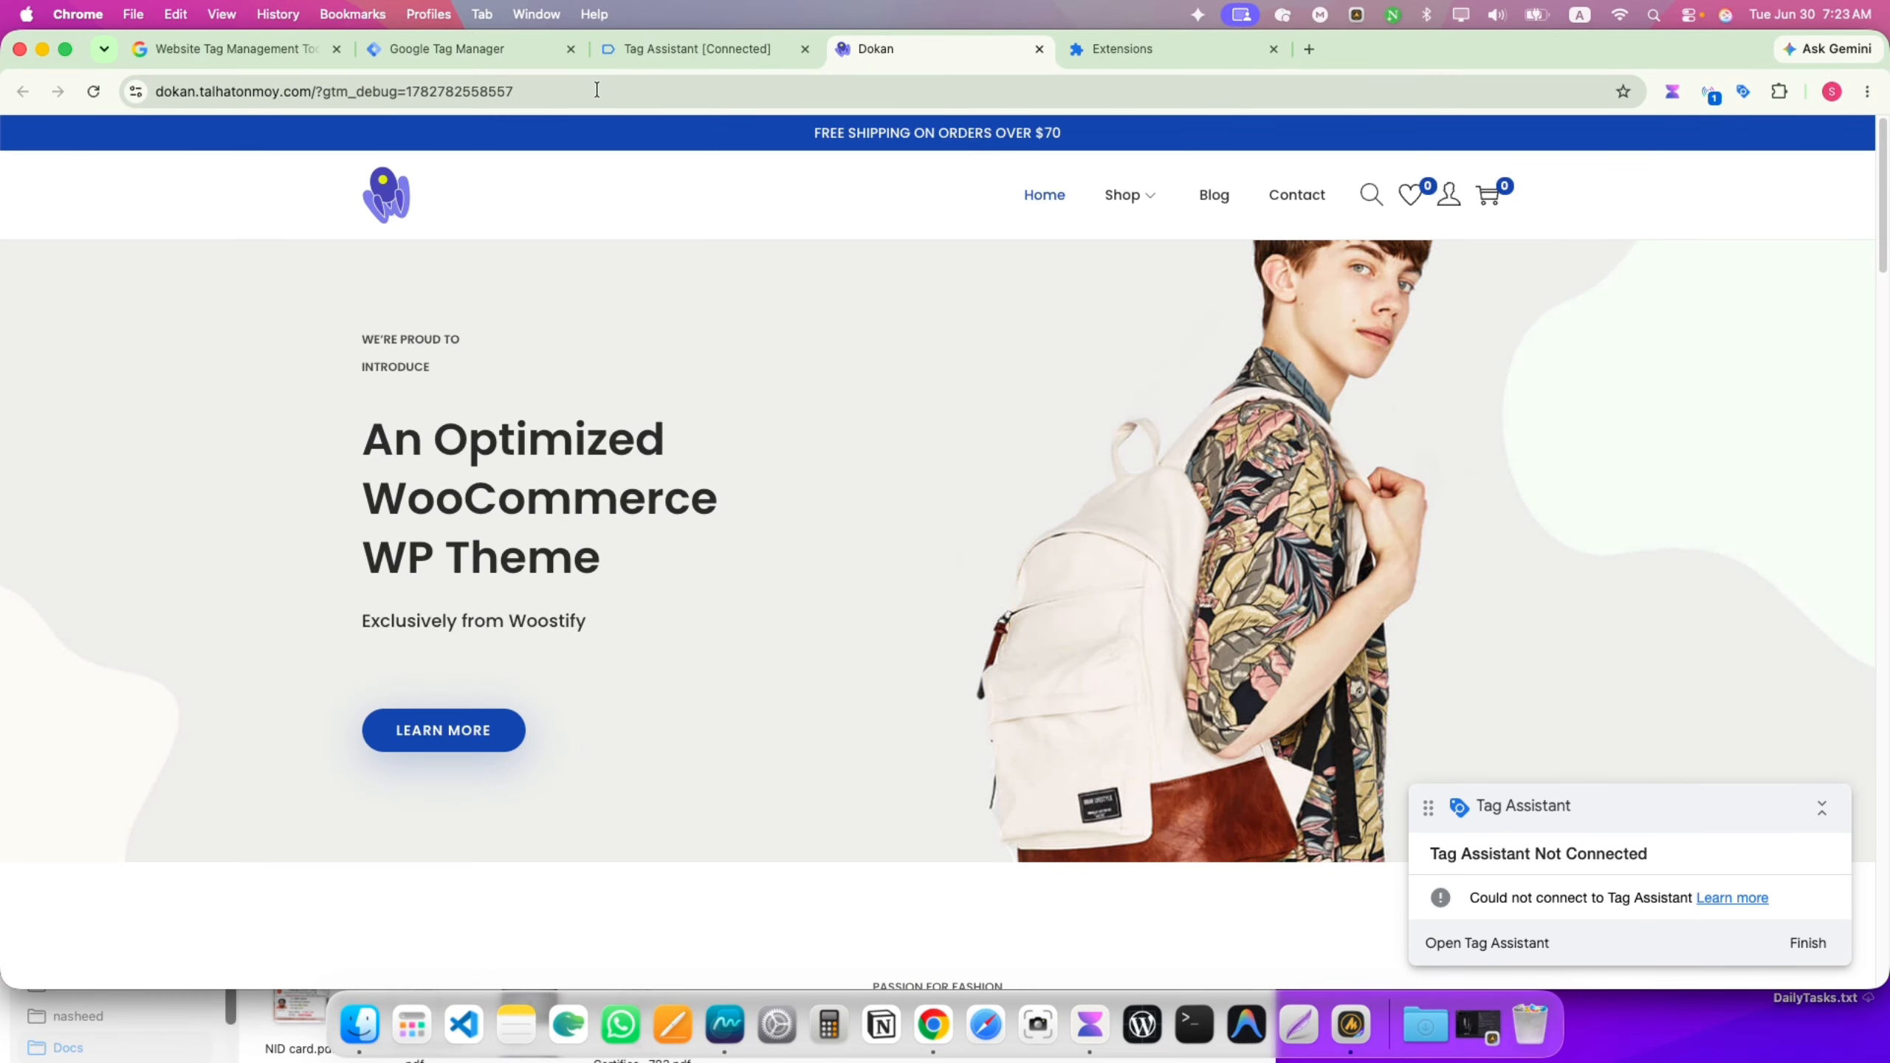
{"action": "left_click", "coordinate": [781, 47]}
{"action": "left_click", "coordinate": [1463, 325]}
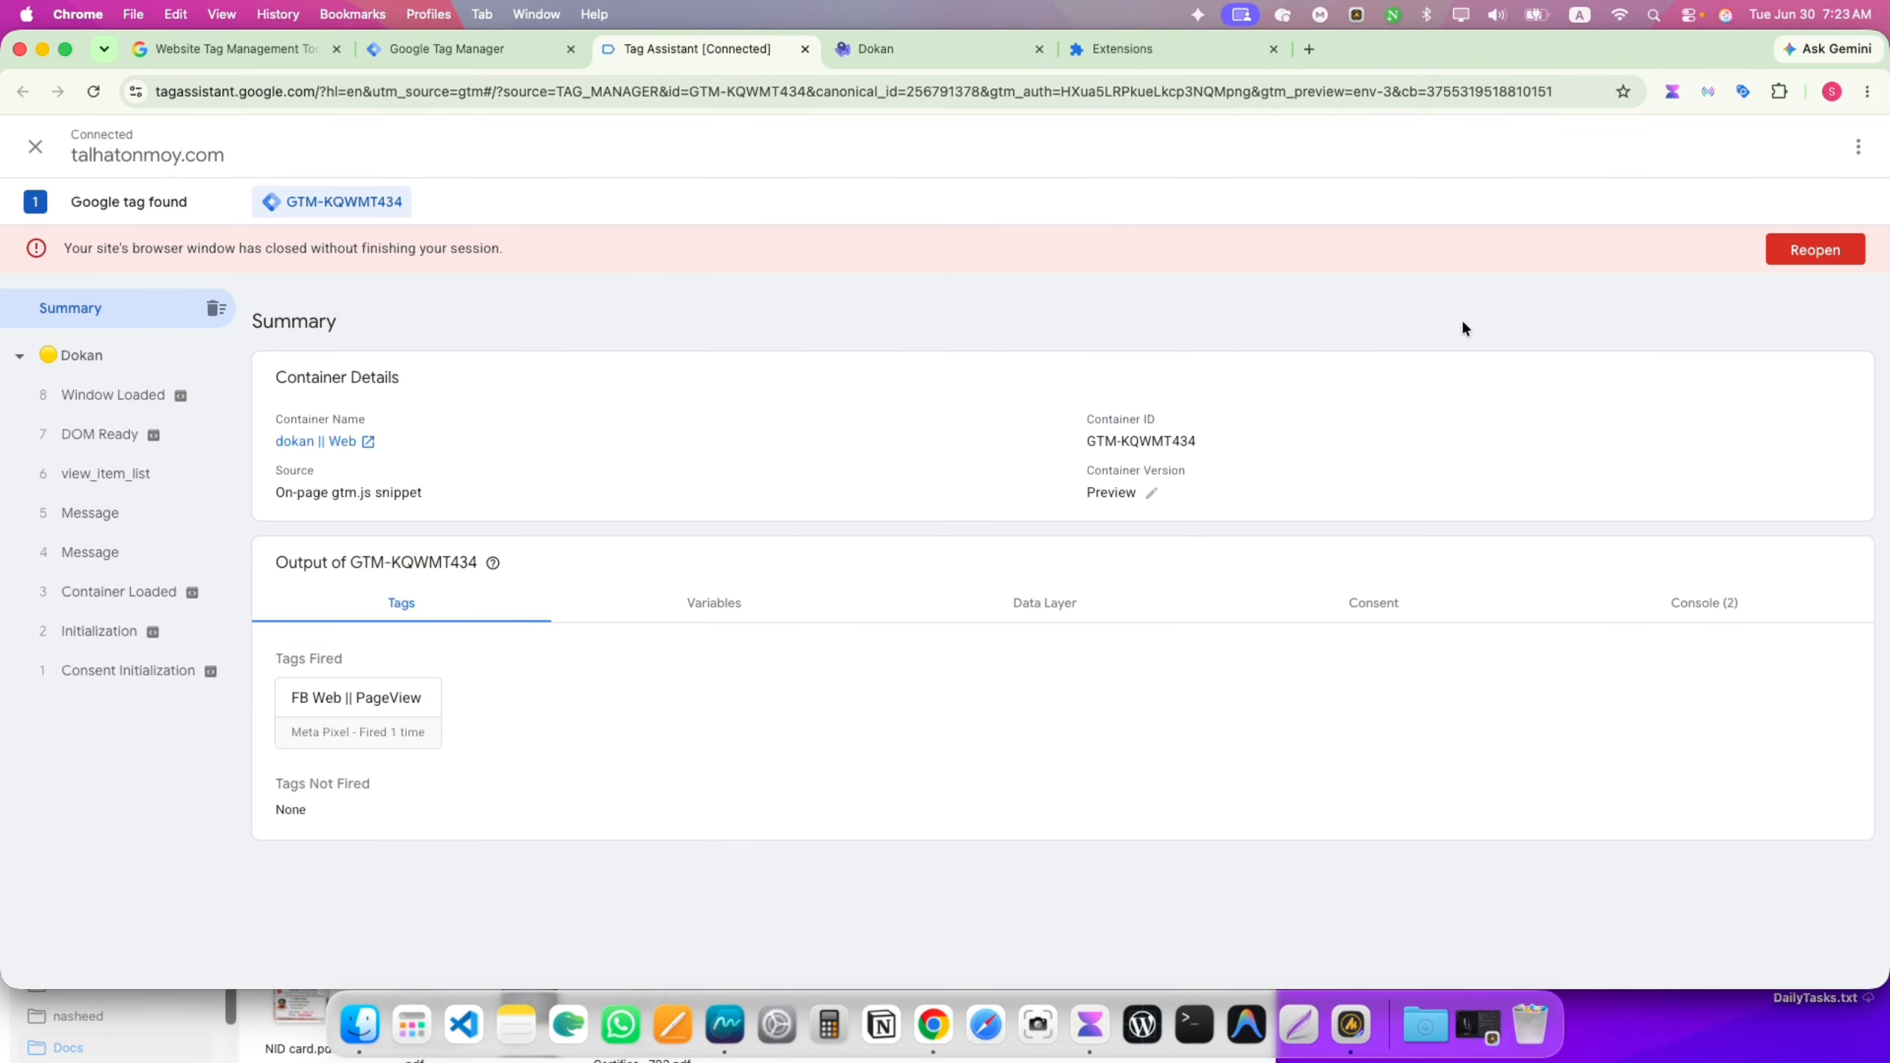
{"action": "left_click", "coordinate": [806, 50]}
{"action": "left_click", "coordinate": [983, 412]}
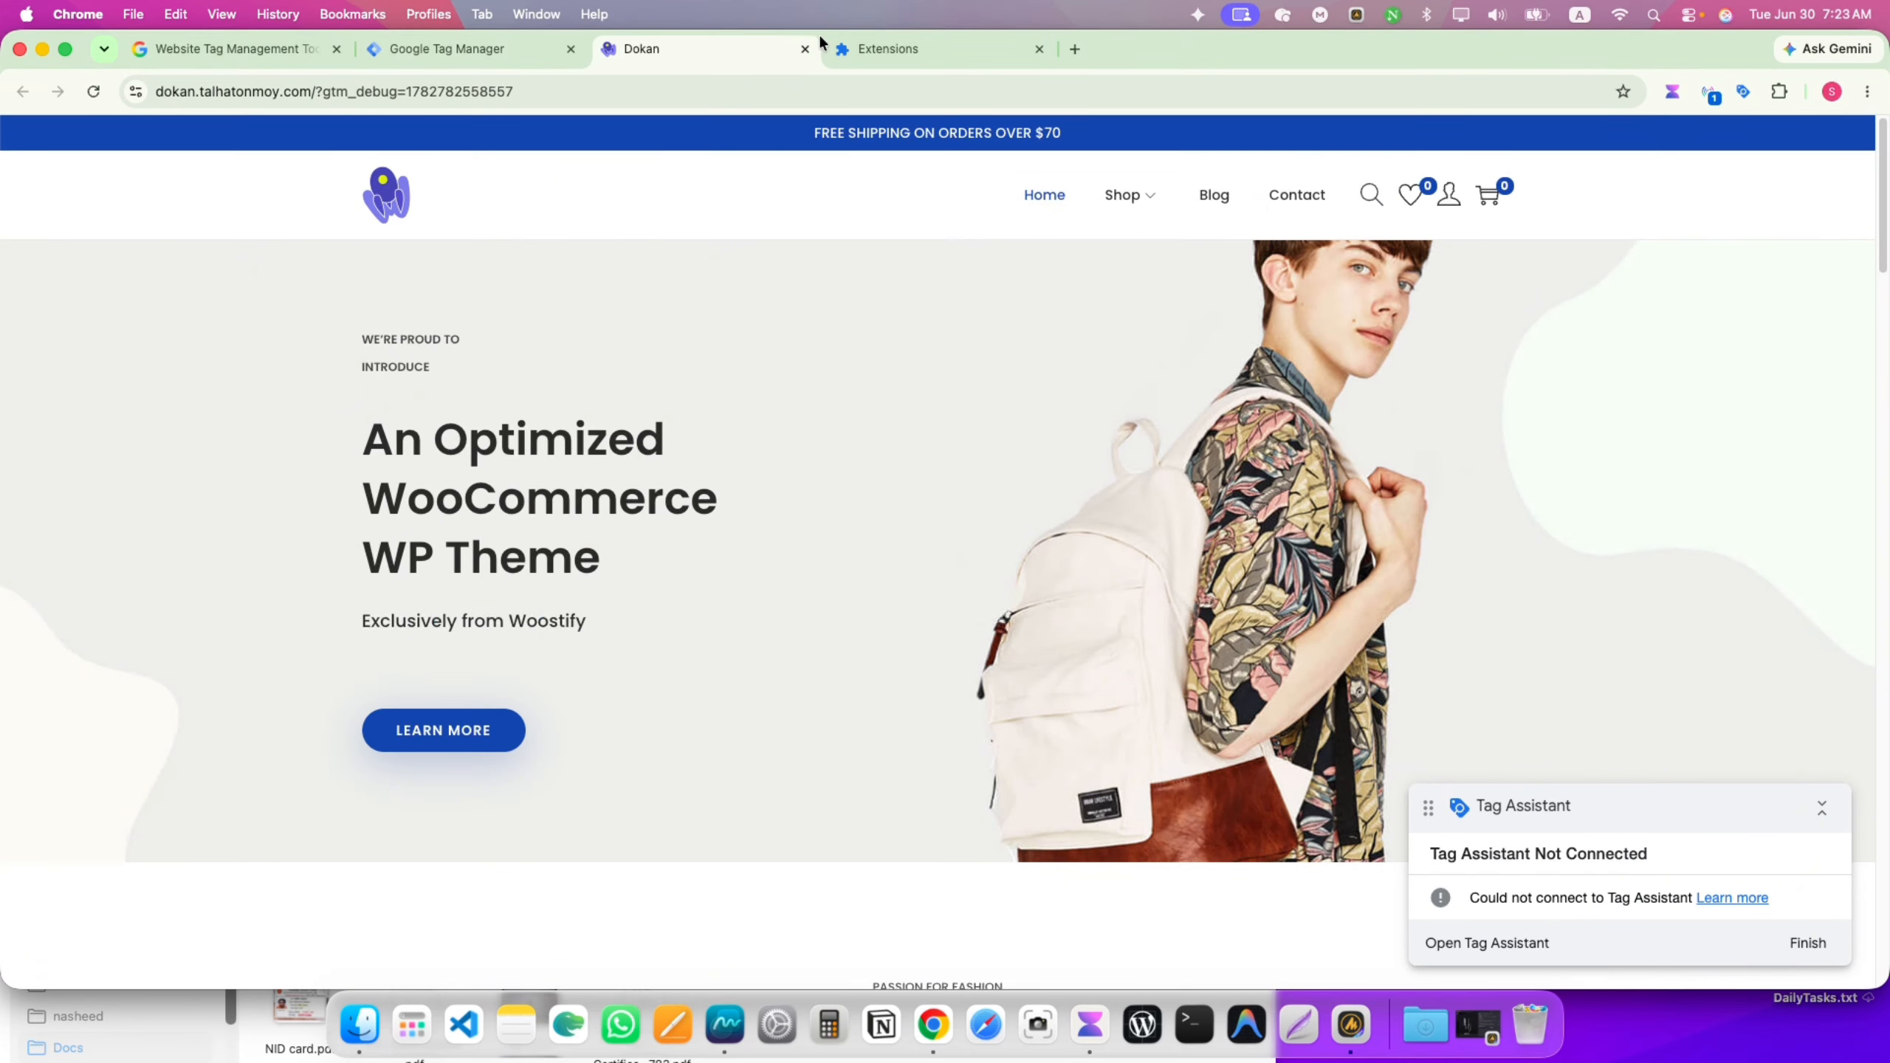
{"action": "left_click", "coordinate": [805, 50]}
{"action": "left_click", "coordinate": [805, 49]}
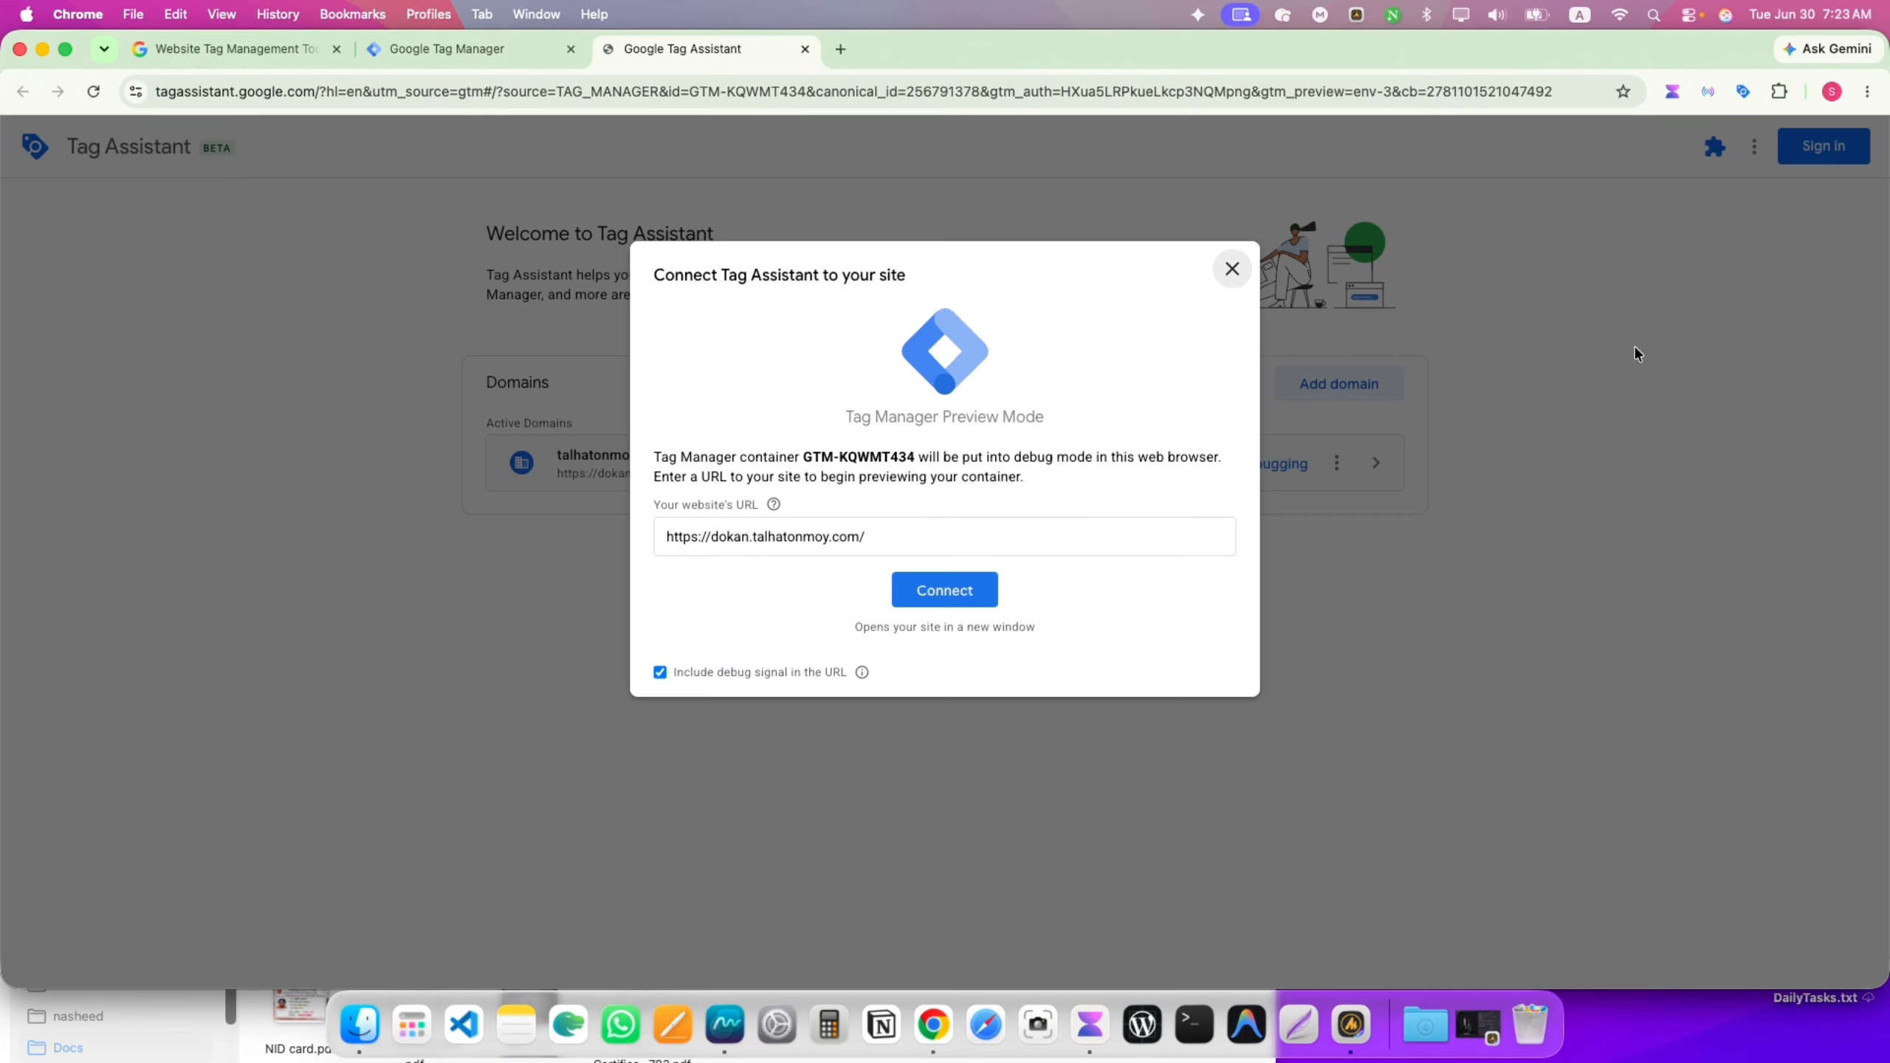
Connect a Tag Assistant debug session to the Dokan store and view its summary.
{"action": "left_click", "coordinate": [956, 590]}
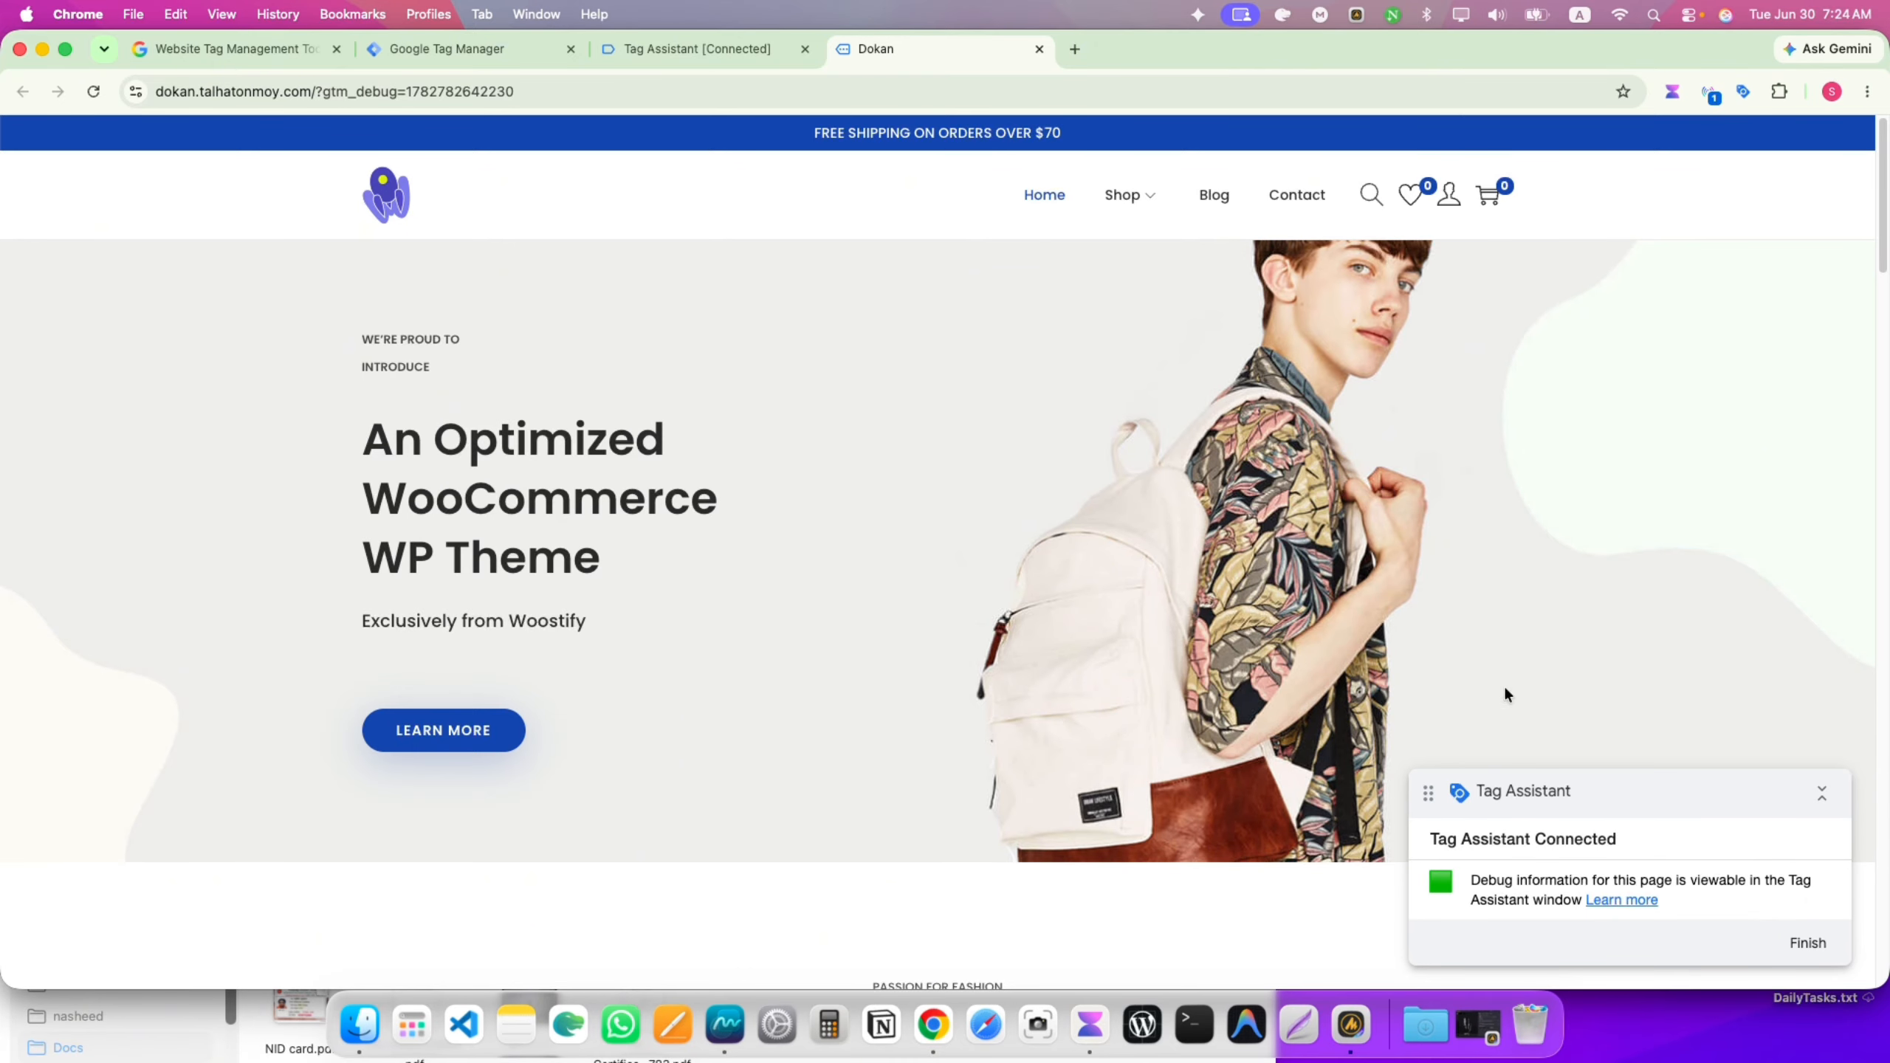
{"action": "left_click", "coordinate": [726, 46]}
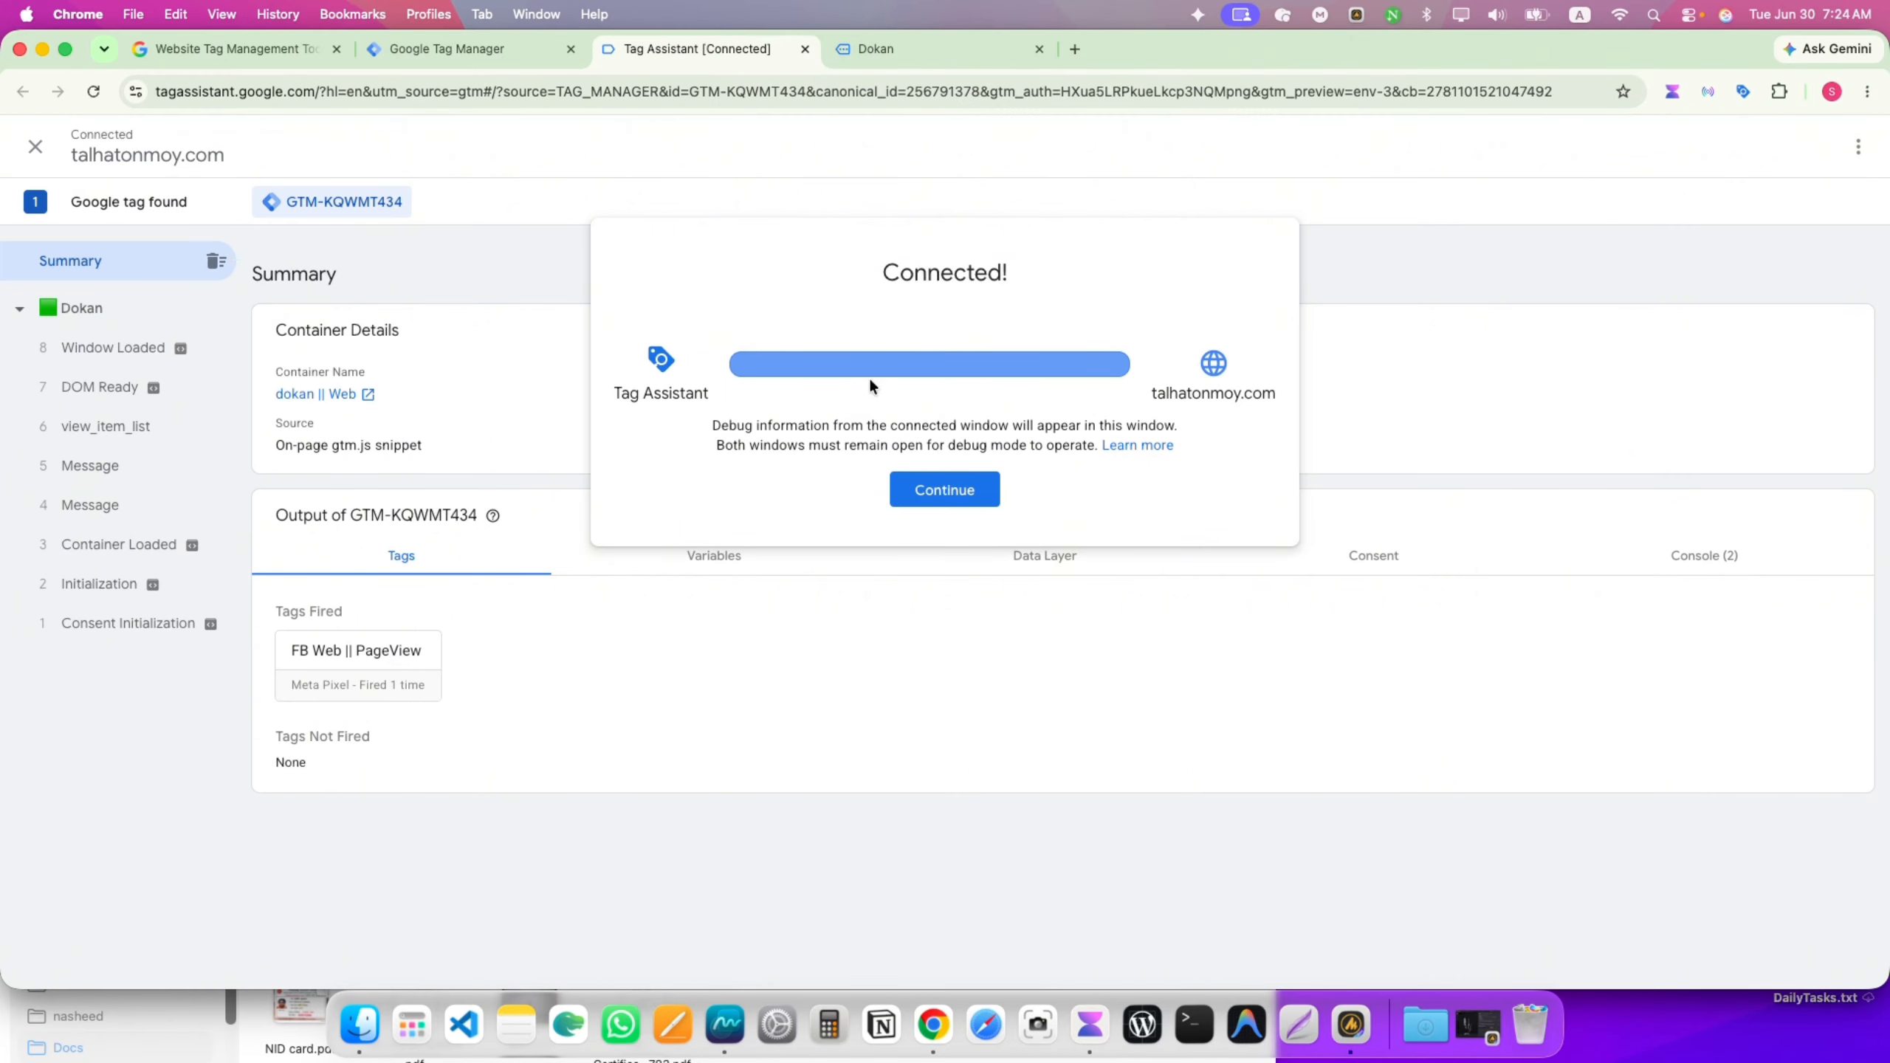
{"action": "left_click", "coordinate": [934, 490]}
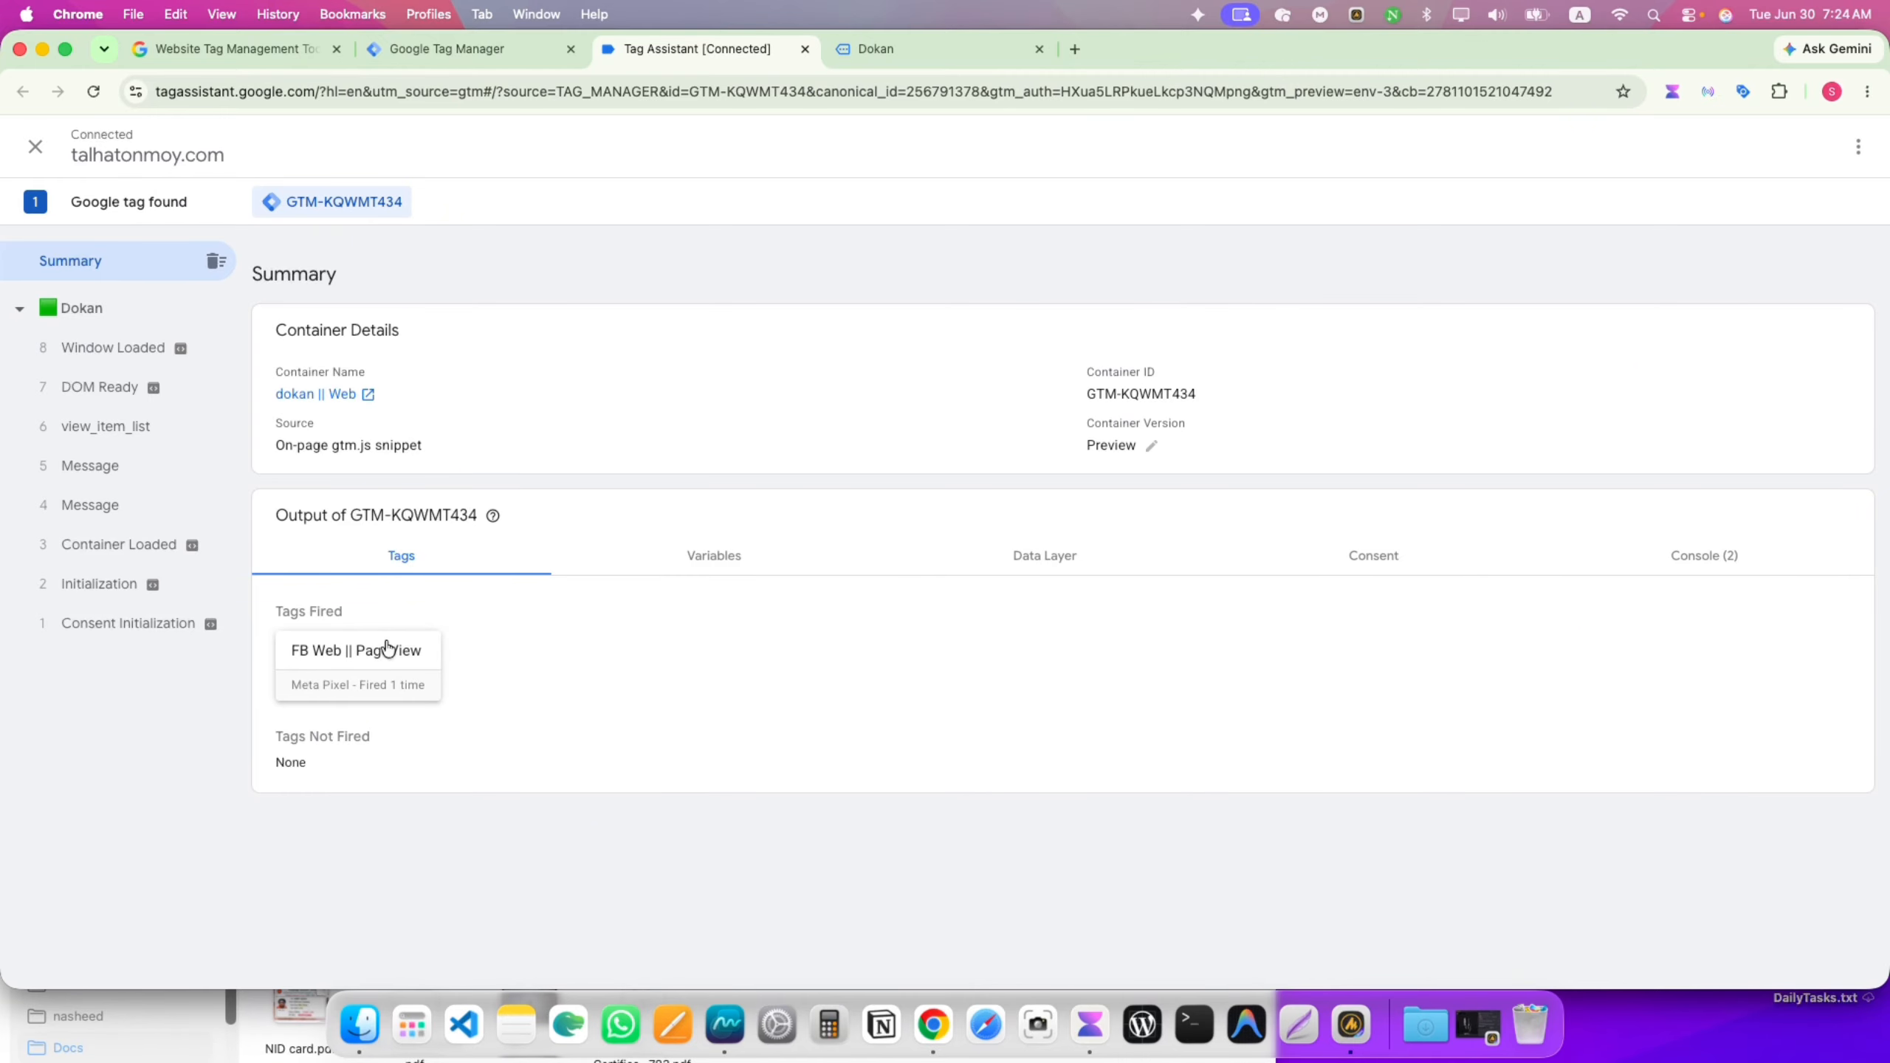
Confirm FB Web || PageView fired once, then check the store pixel in Meta Pixel Helper.
{"action": "left_click", "coordinate": [900, 50]}
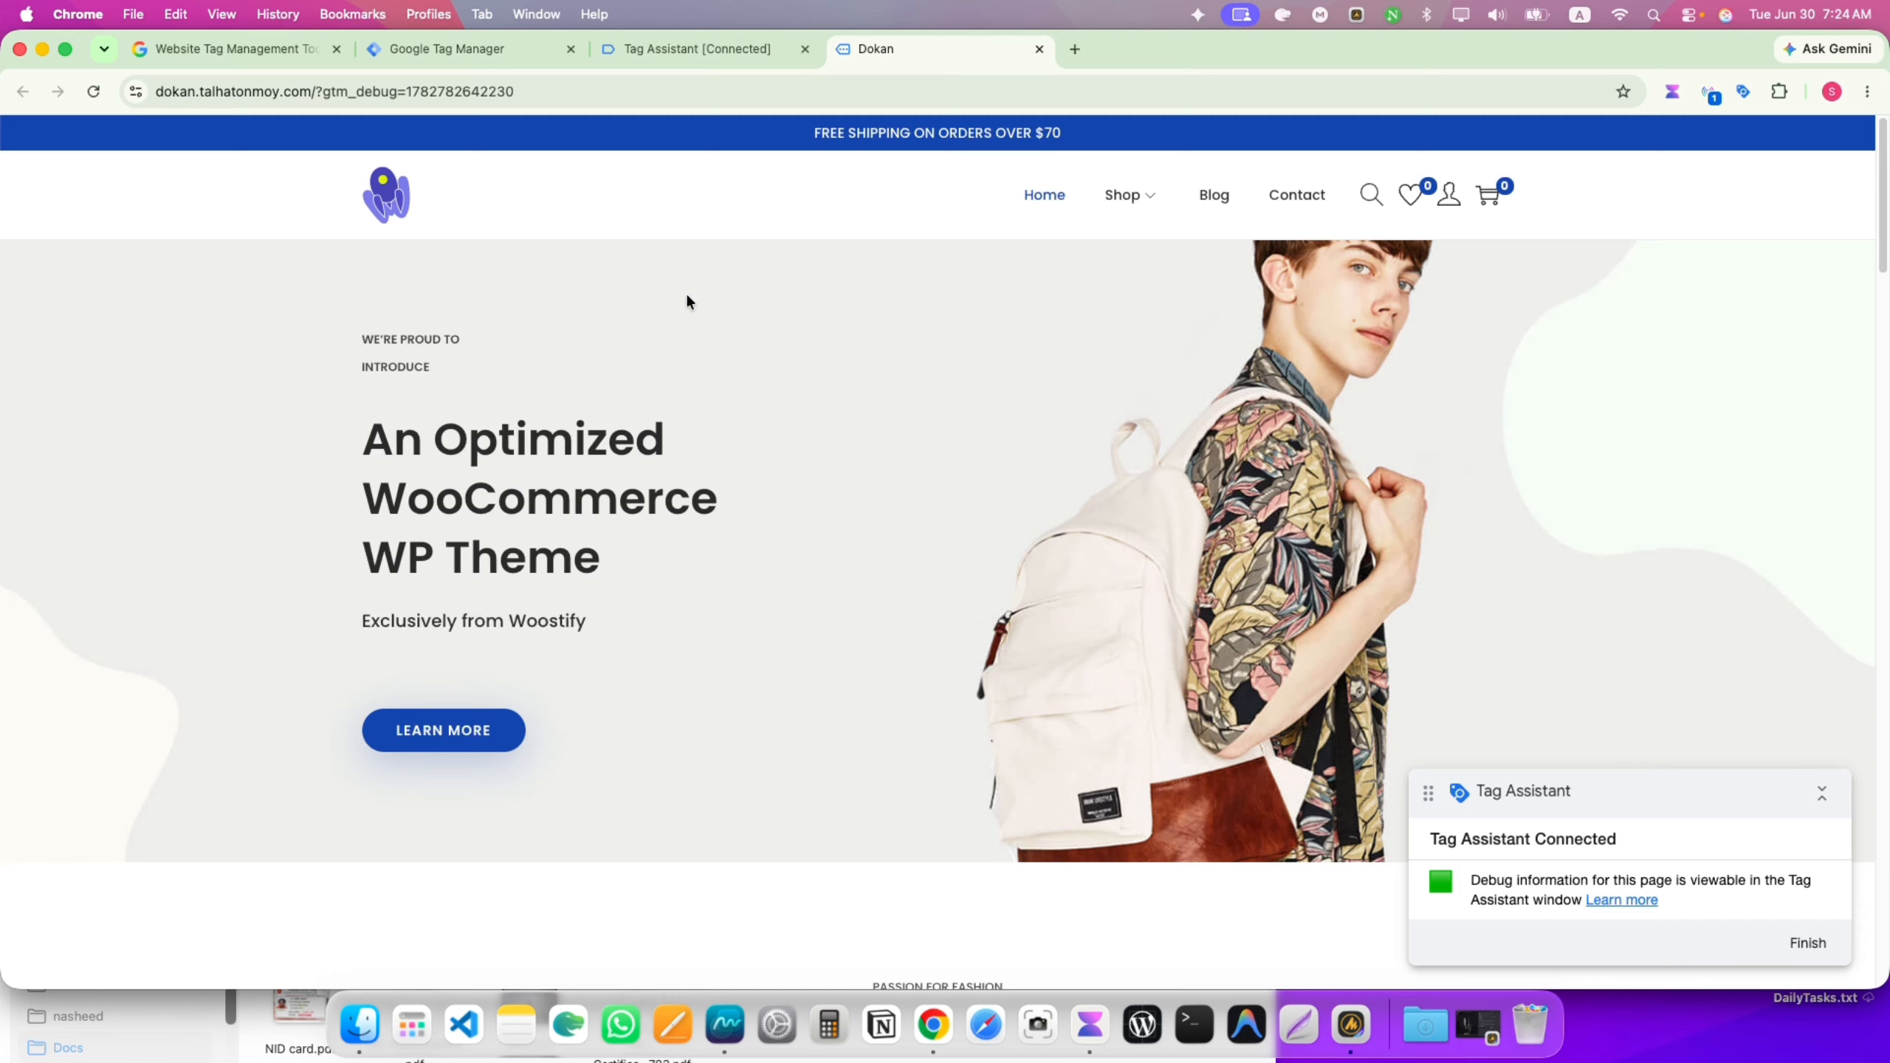
{"action": "left_click", "coordinate": [749, 48]}
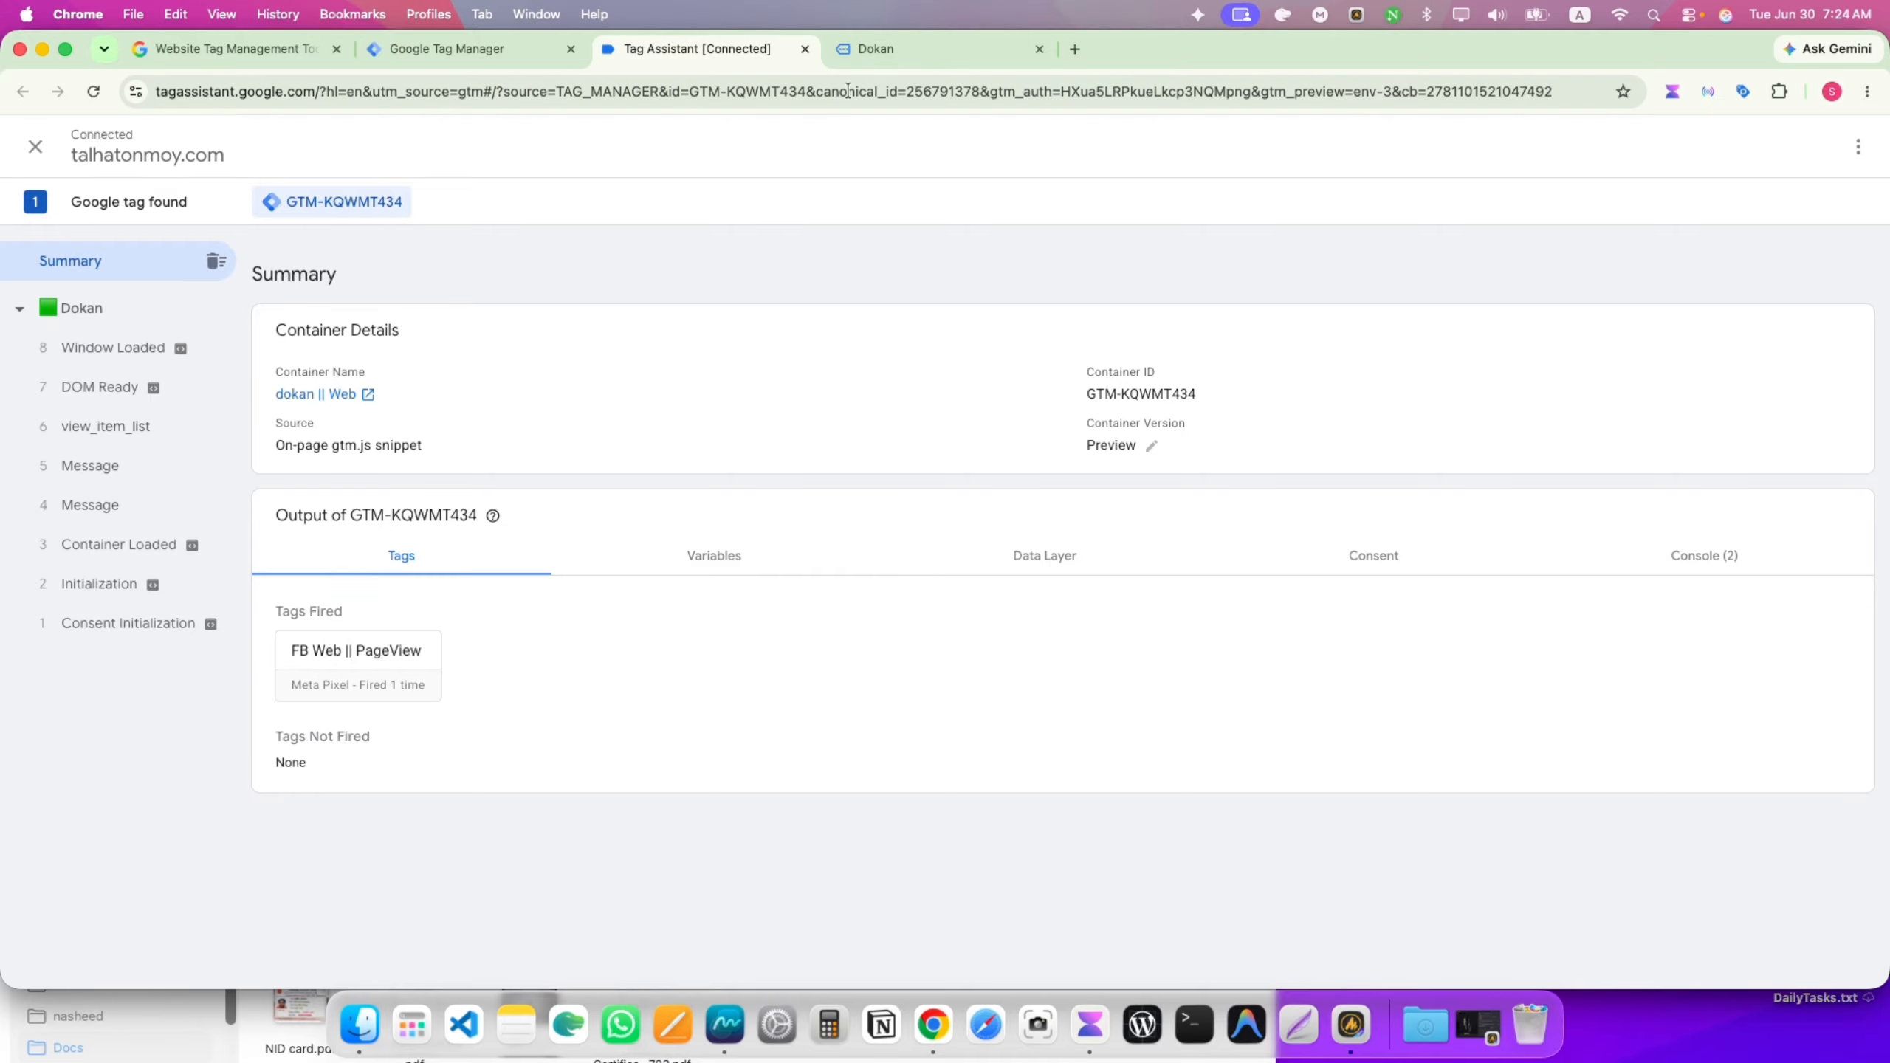
{"action": "left_click", "coordinate": [881, 49]}
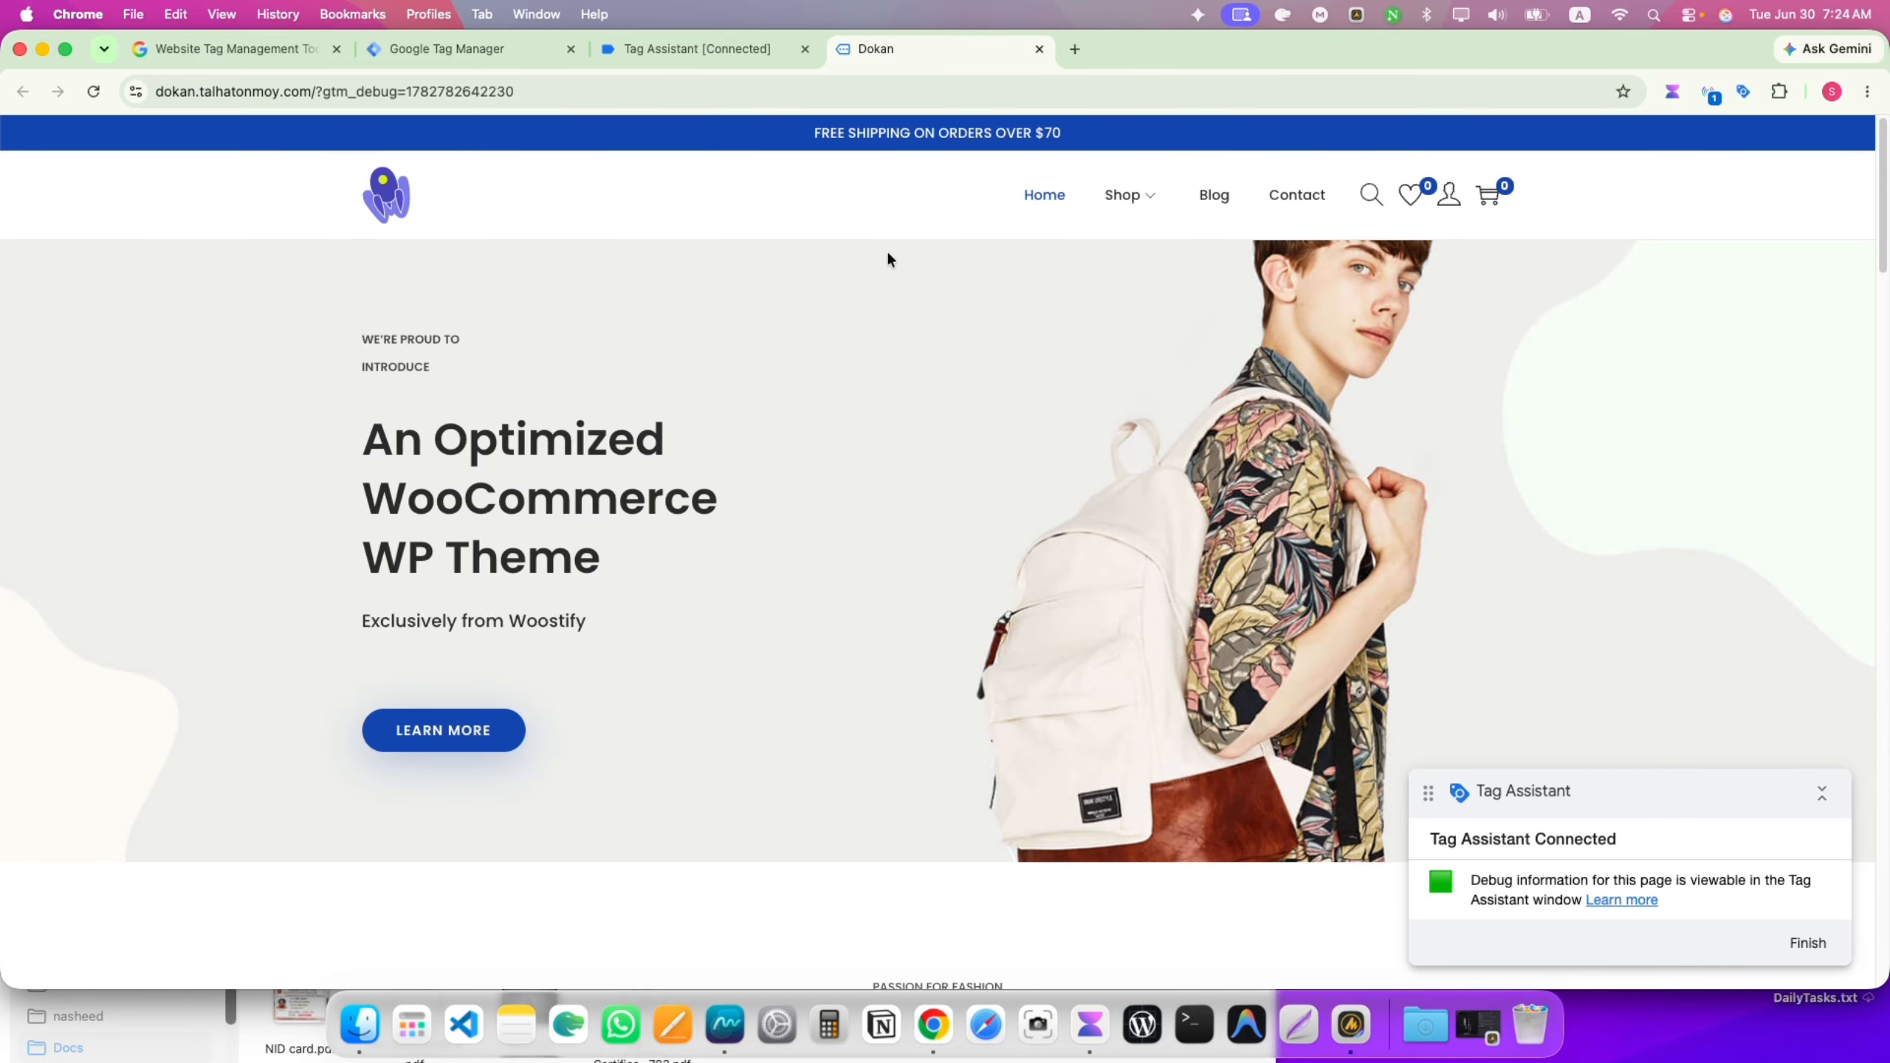
{"action": "left_click", "coordinate": [1707, 98]}
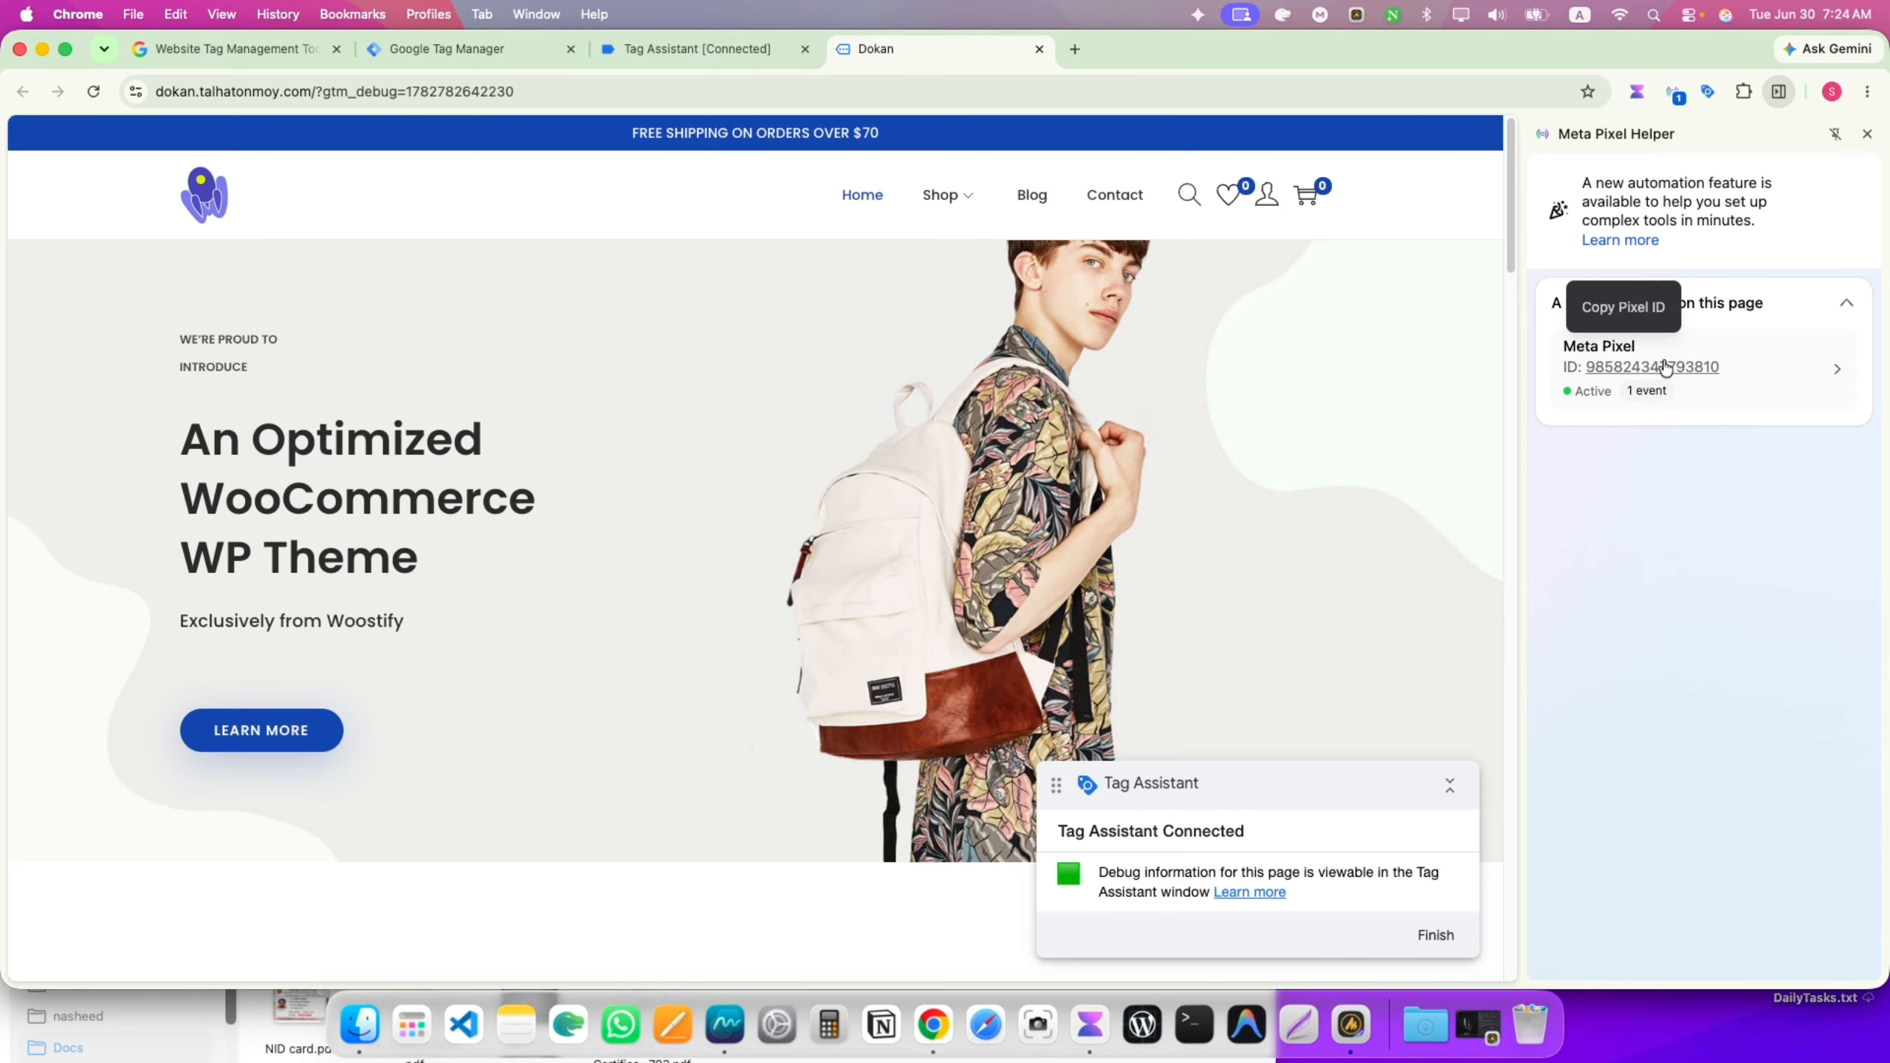
Show the pixel's events in Pixel Helper, confirming PageView is active, then show all windows.
{"action": "left_click", "coordinate": [1816, 378]}
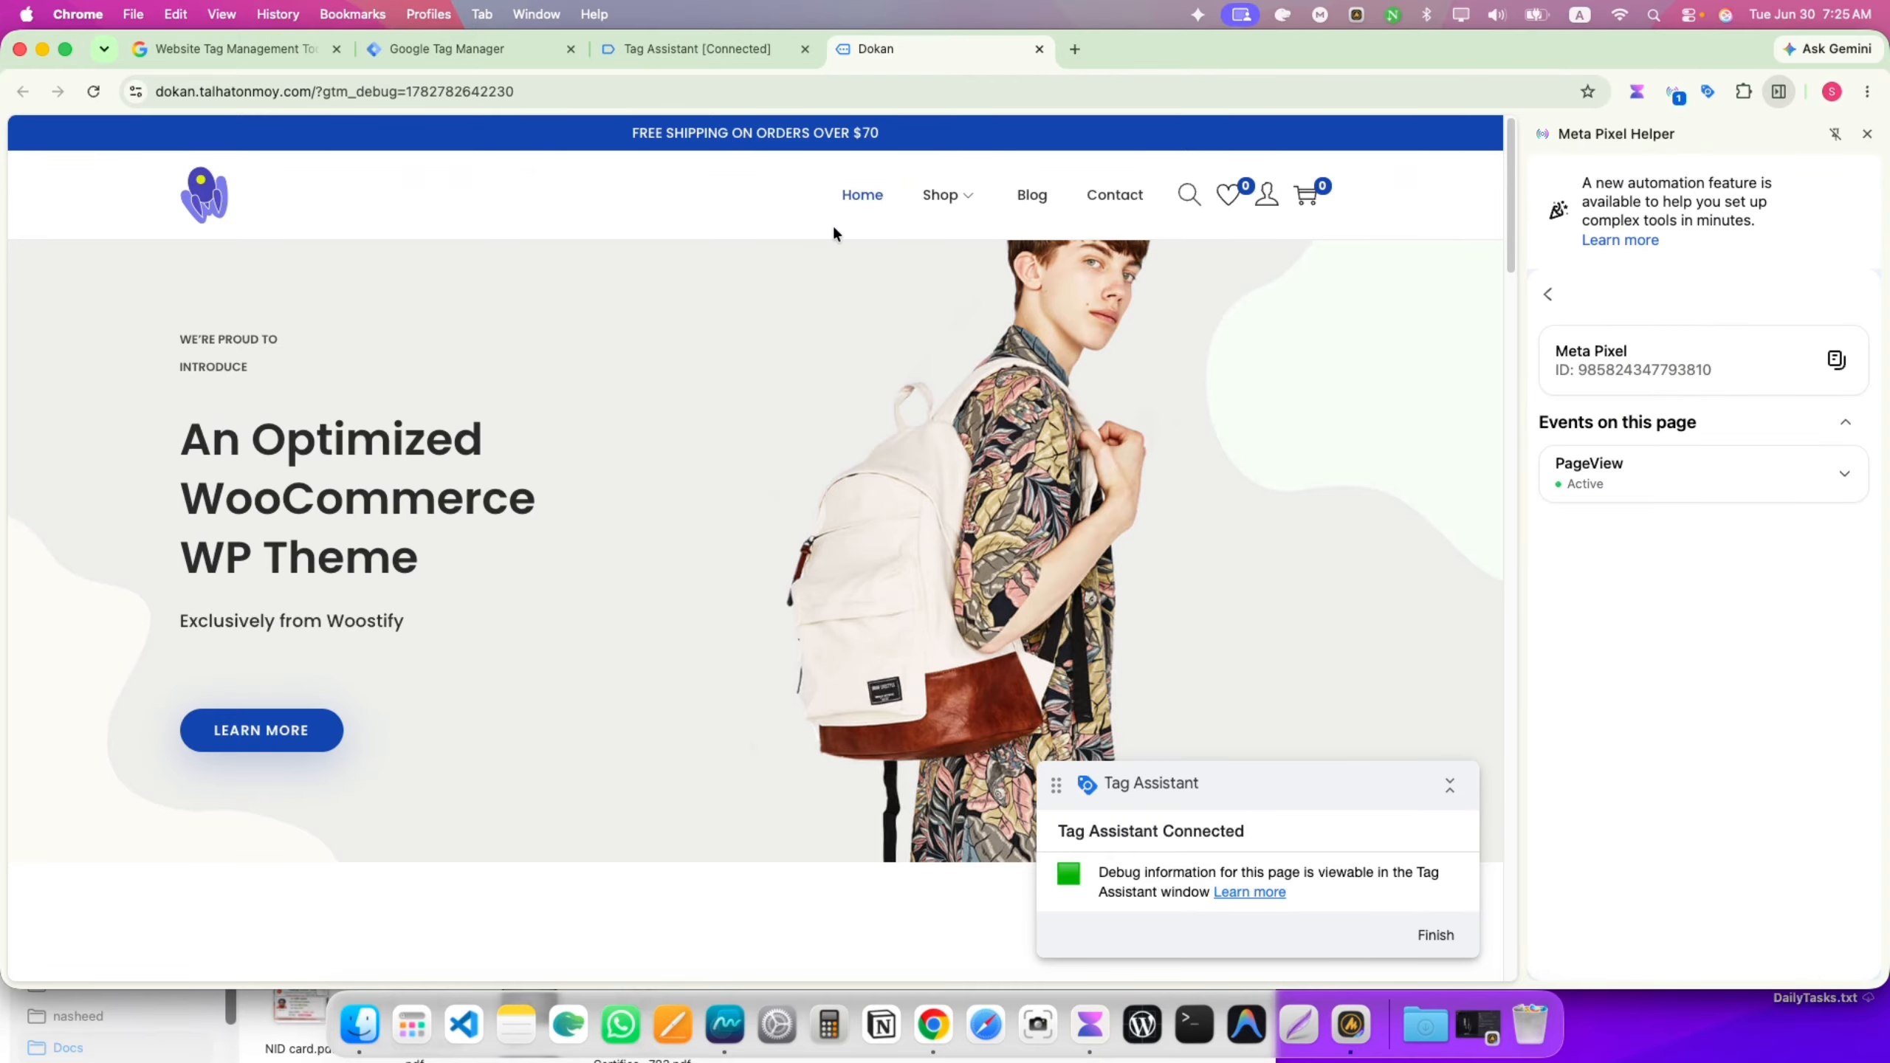
{"action": "key", "text": "ctrl+Up"}
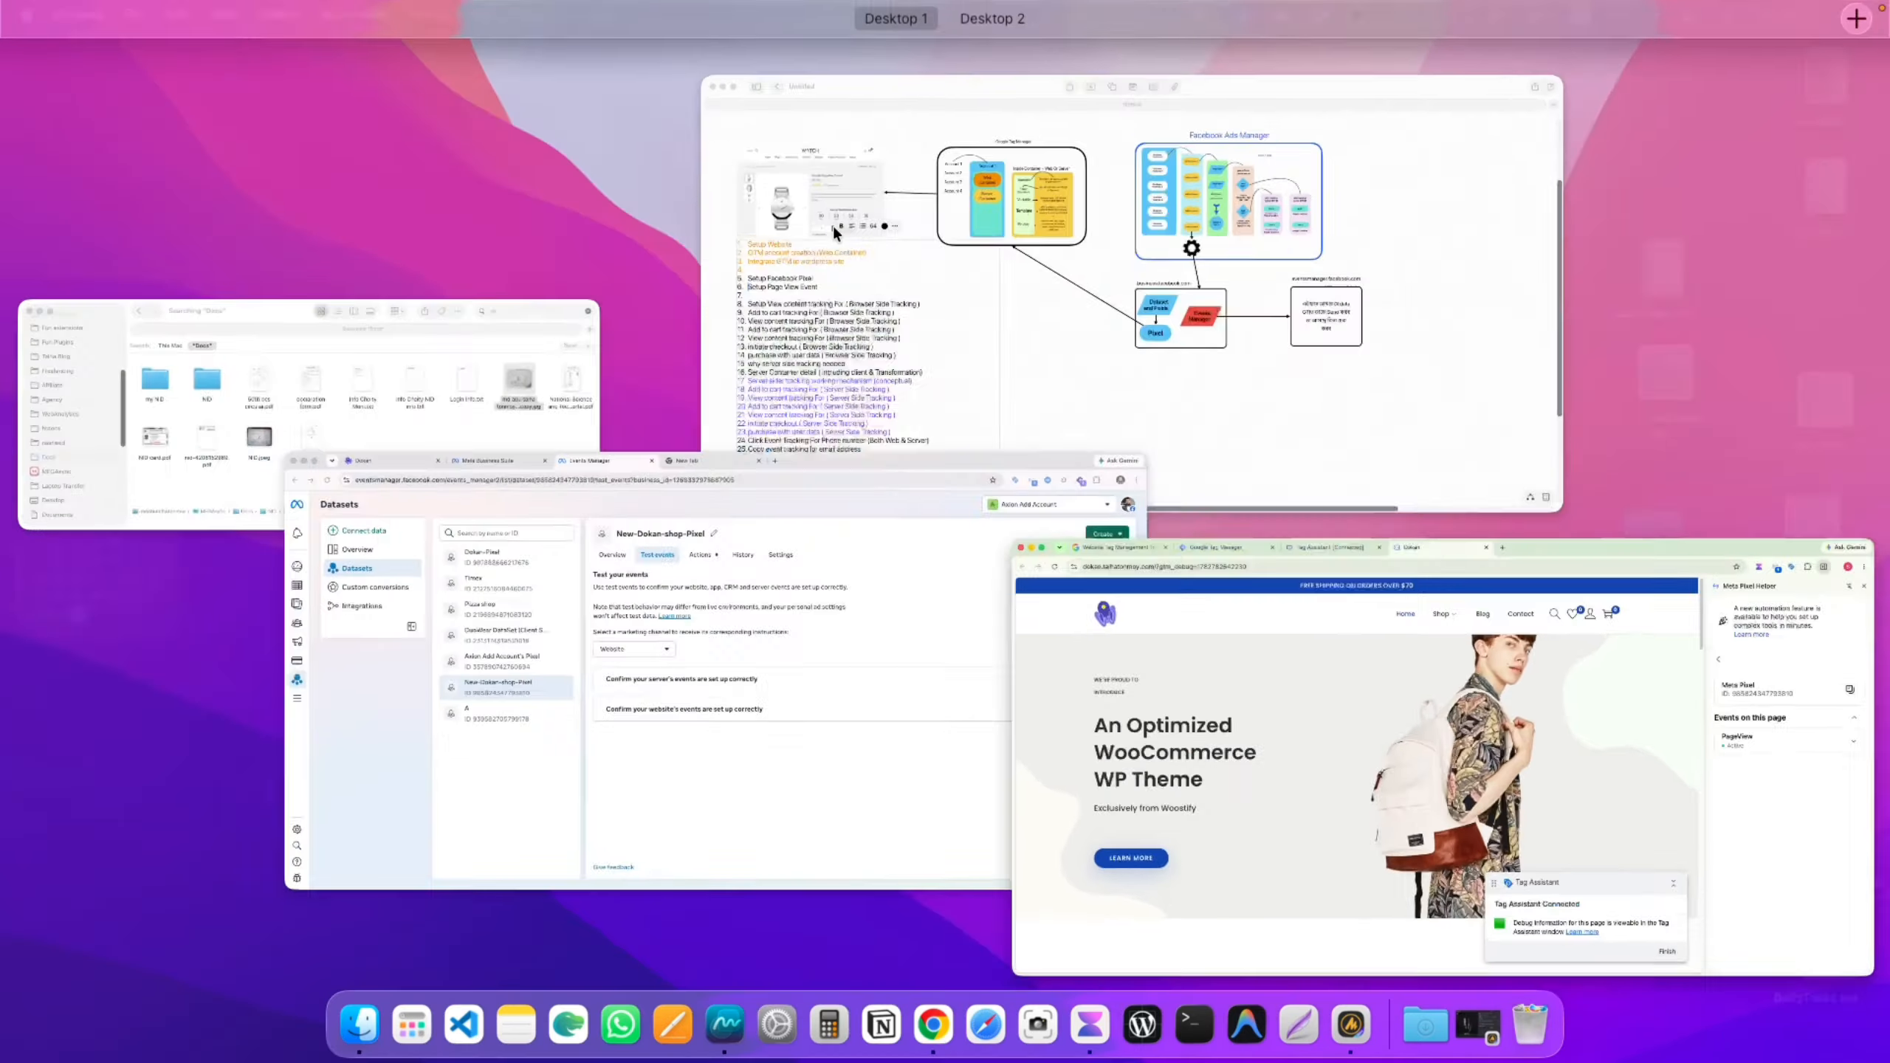
Bring the Events Manager window forward and review the four processed PageView test events.
{"action": "left_click", "coordinate": [719, 567]}
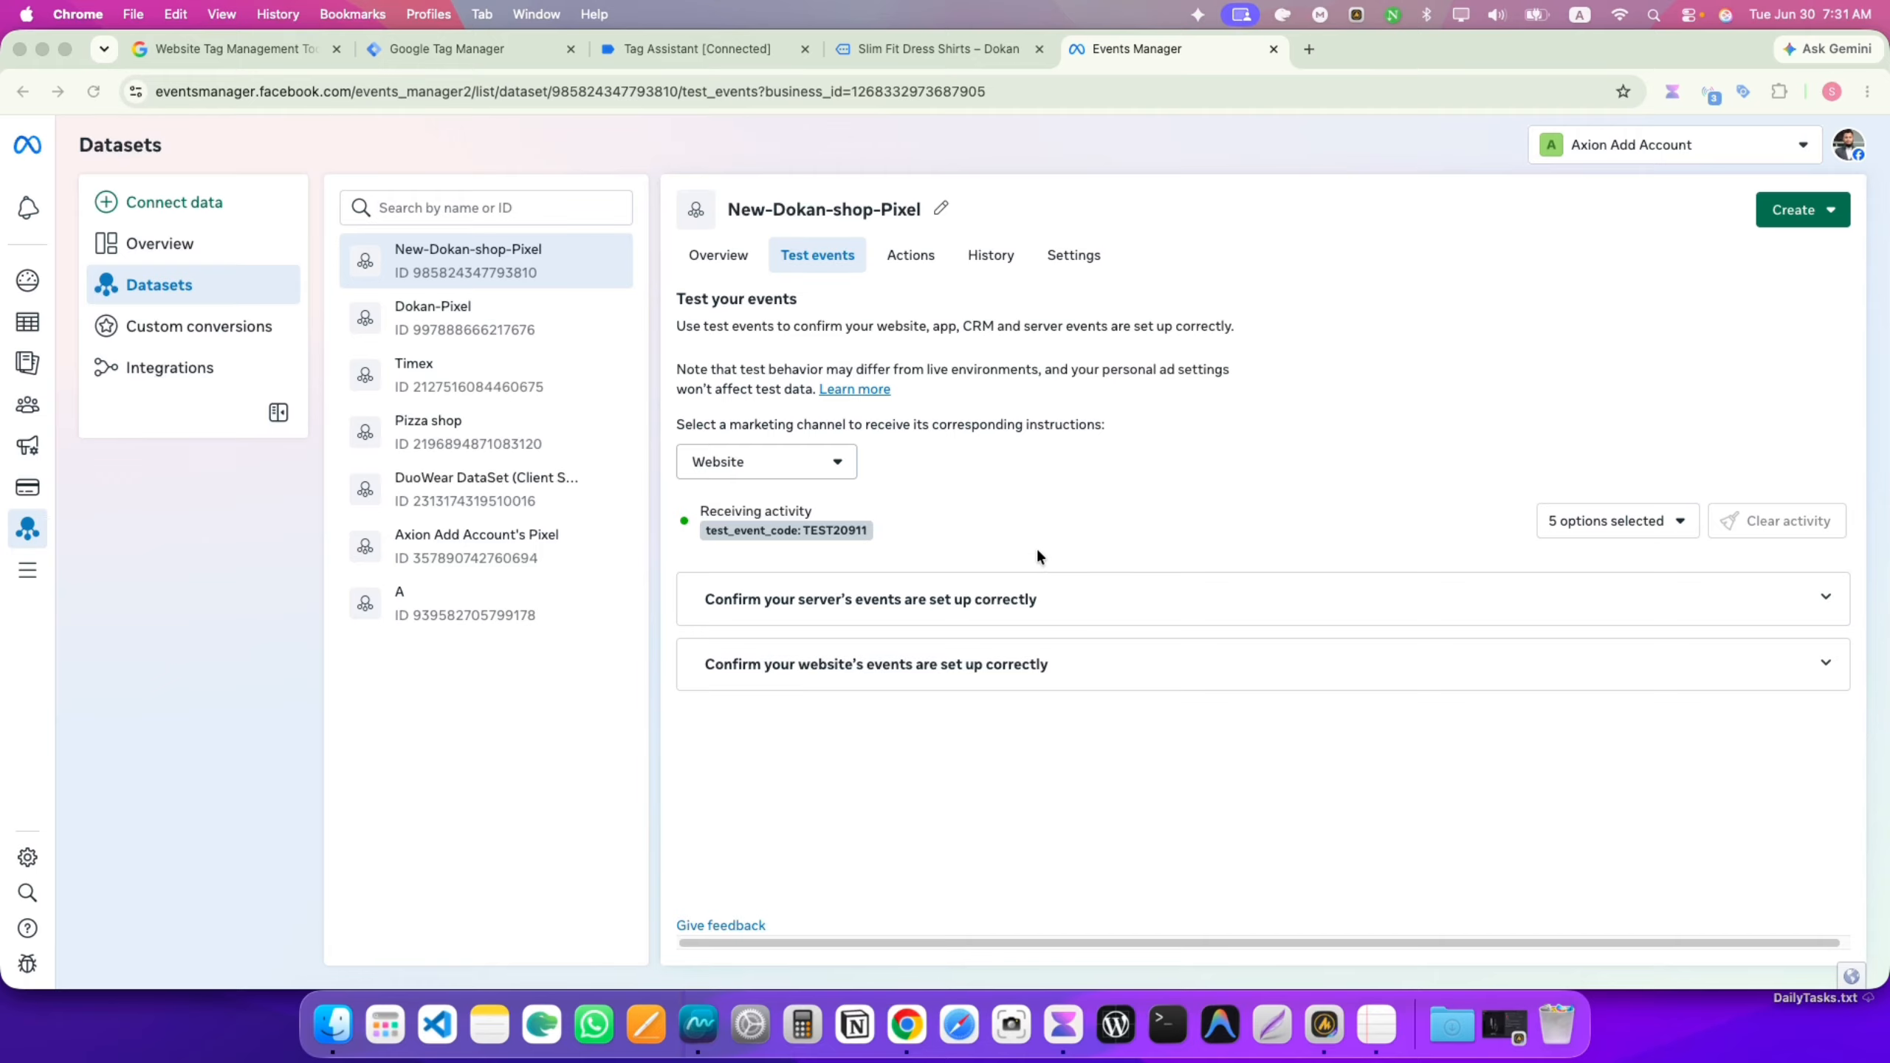
{"action": "left_click", "coordinate": [422, 48]}
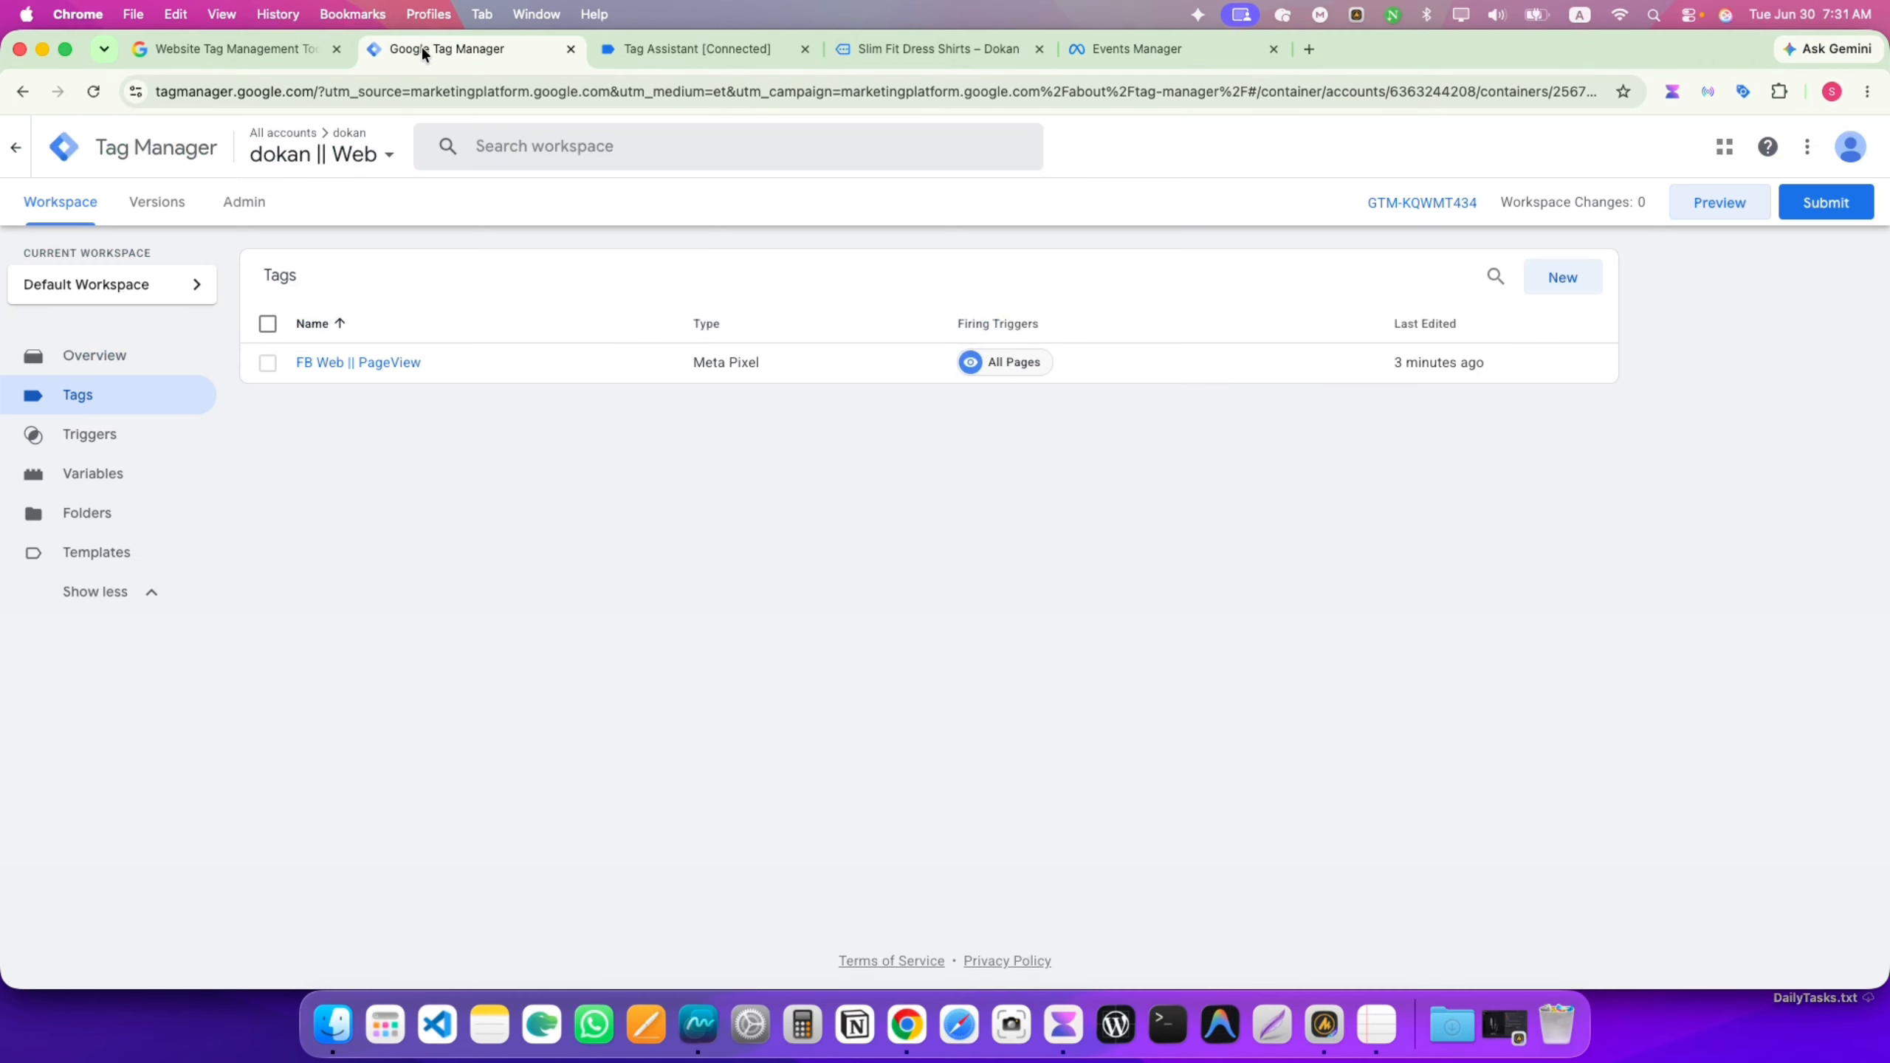
{"action": "left_click", "coordinate": [941, 48]}
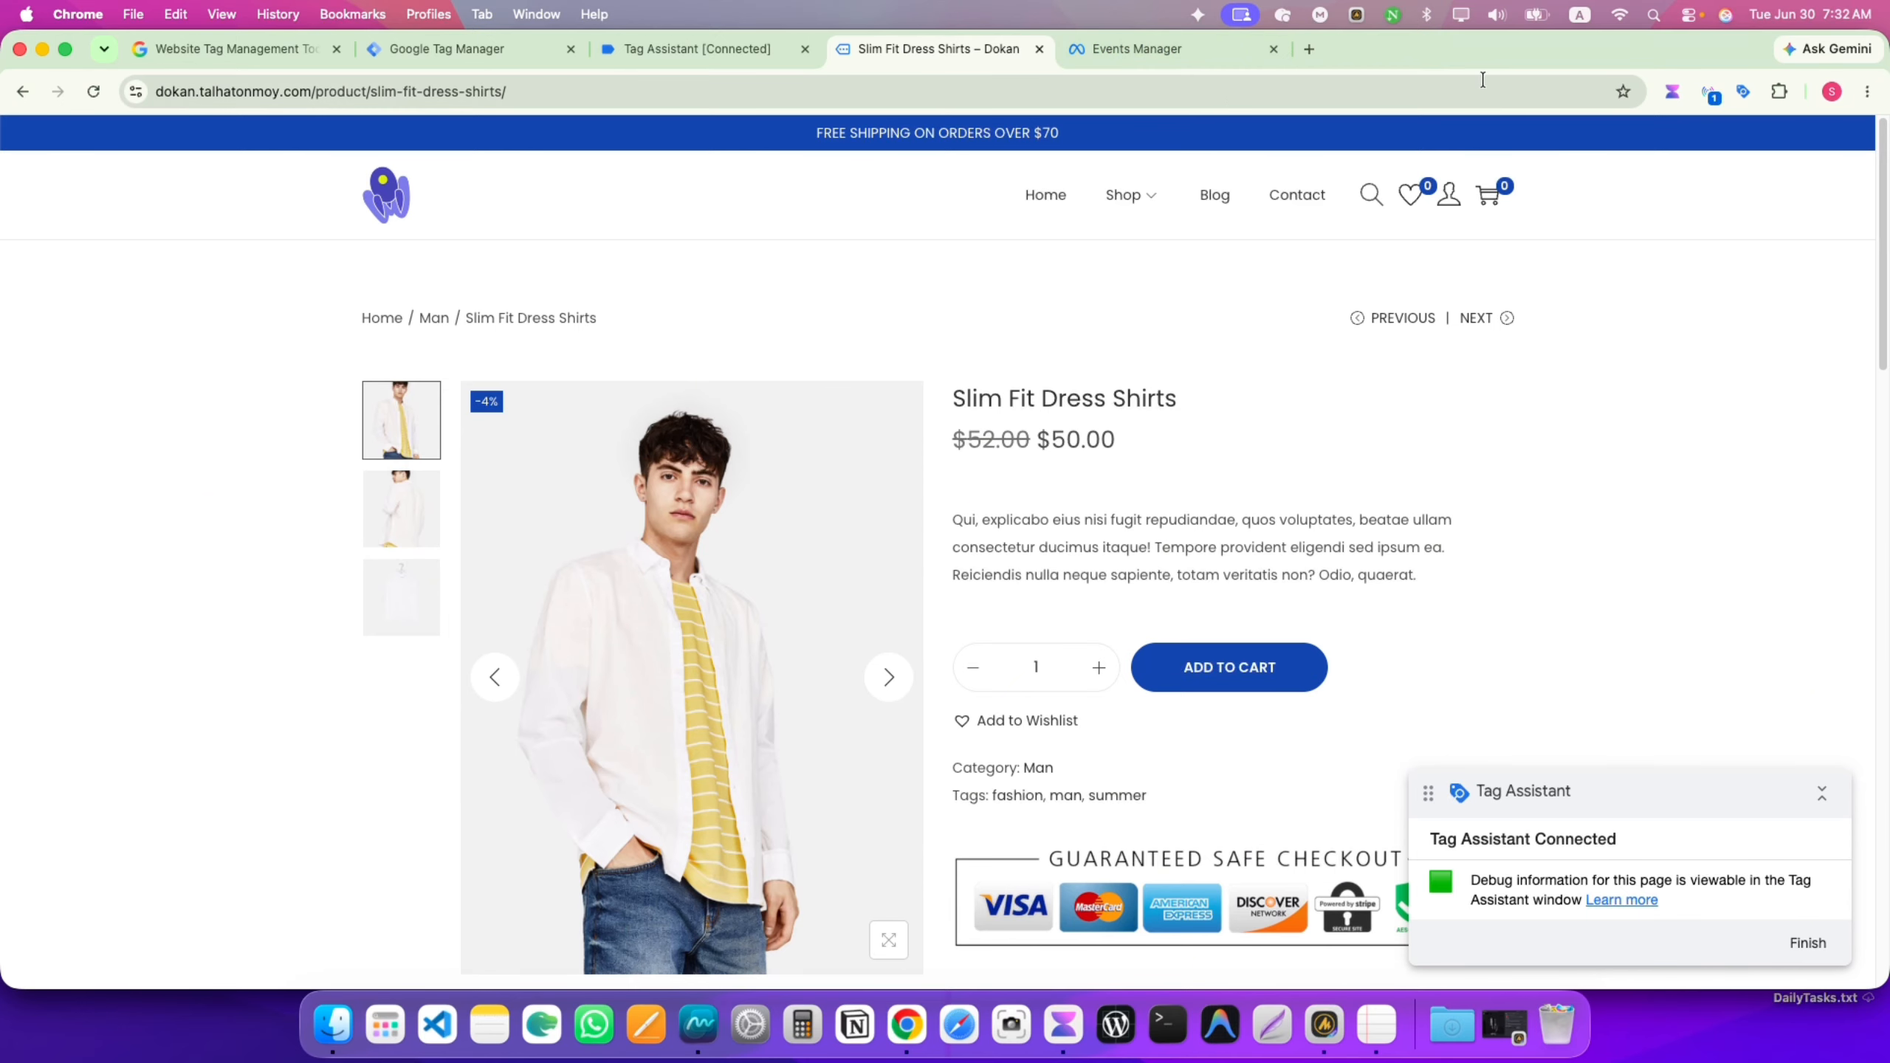
{"action": "left_click", "coordinate": [1168, 54]}
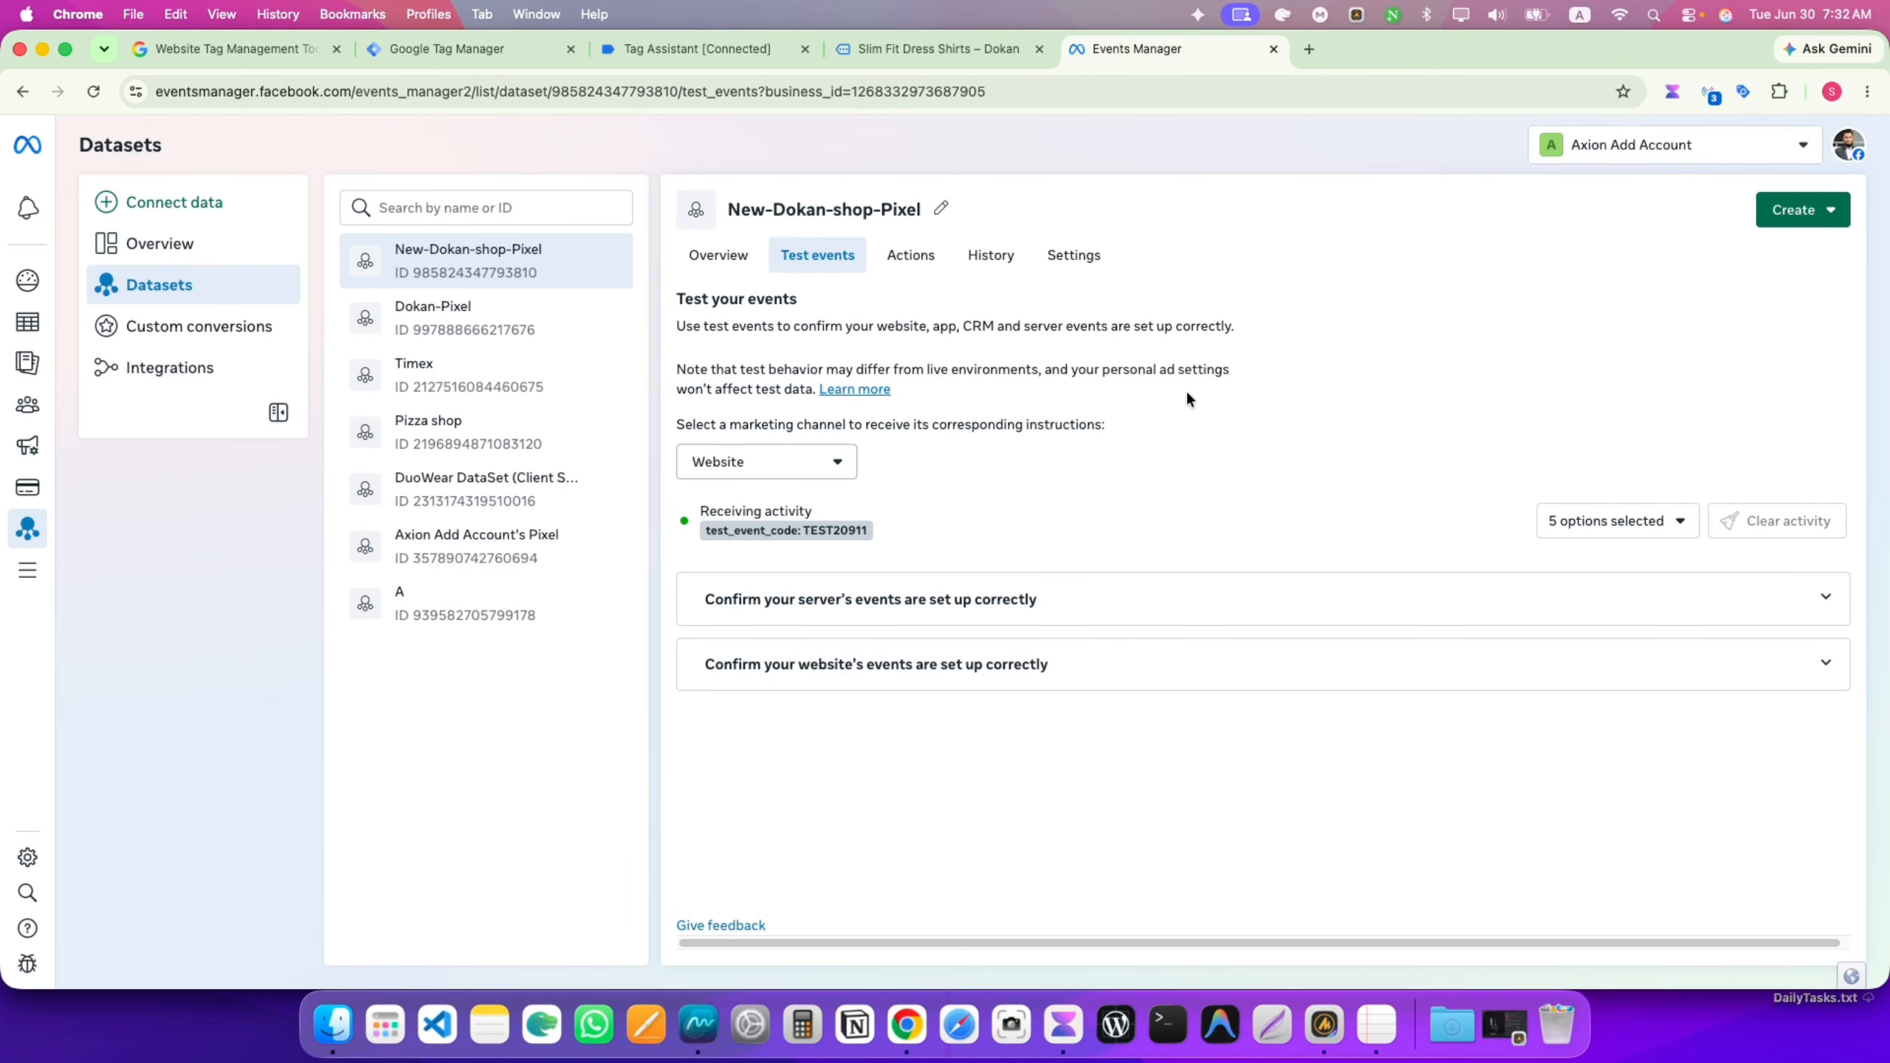
Switch between the two Events Manager windows via Mission Control and minimise the extra one.
{"action": "key", "text": "ctrl+Up"}
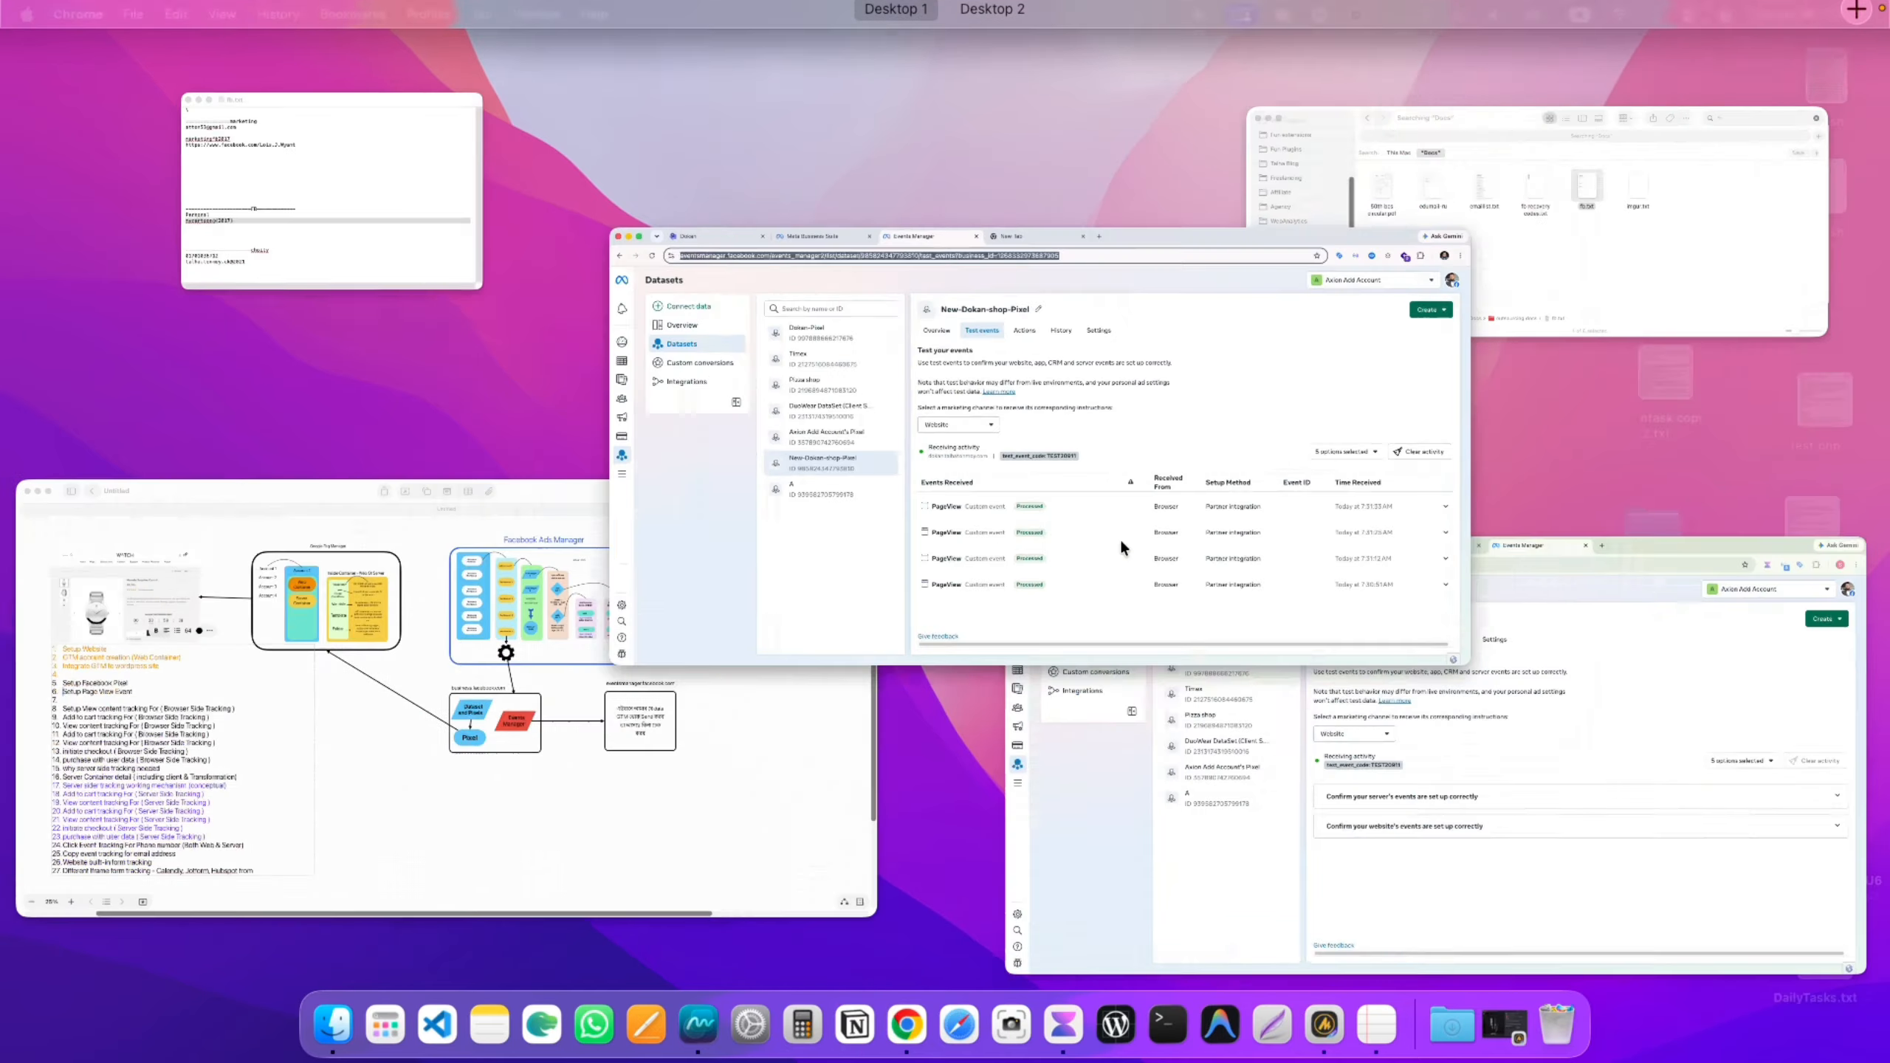
{"action": "left_click", "coordinate": [1122, 547]}
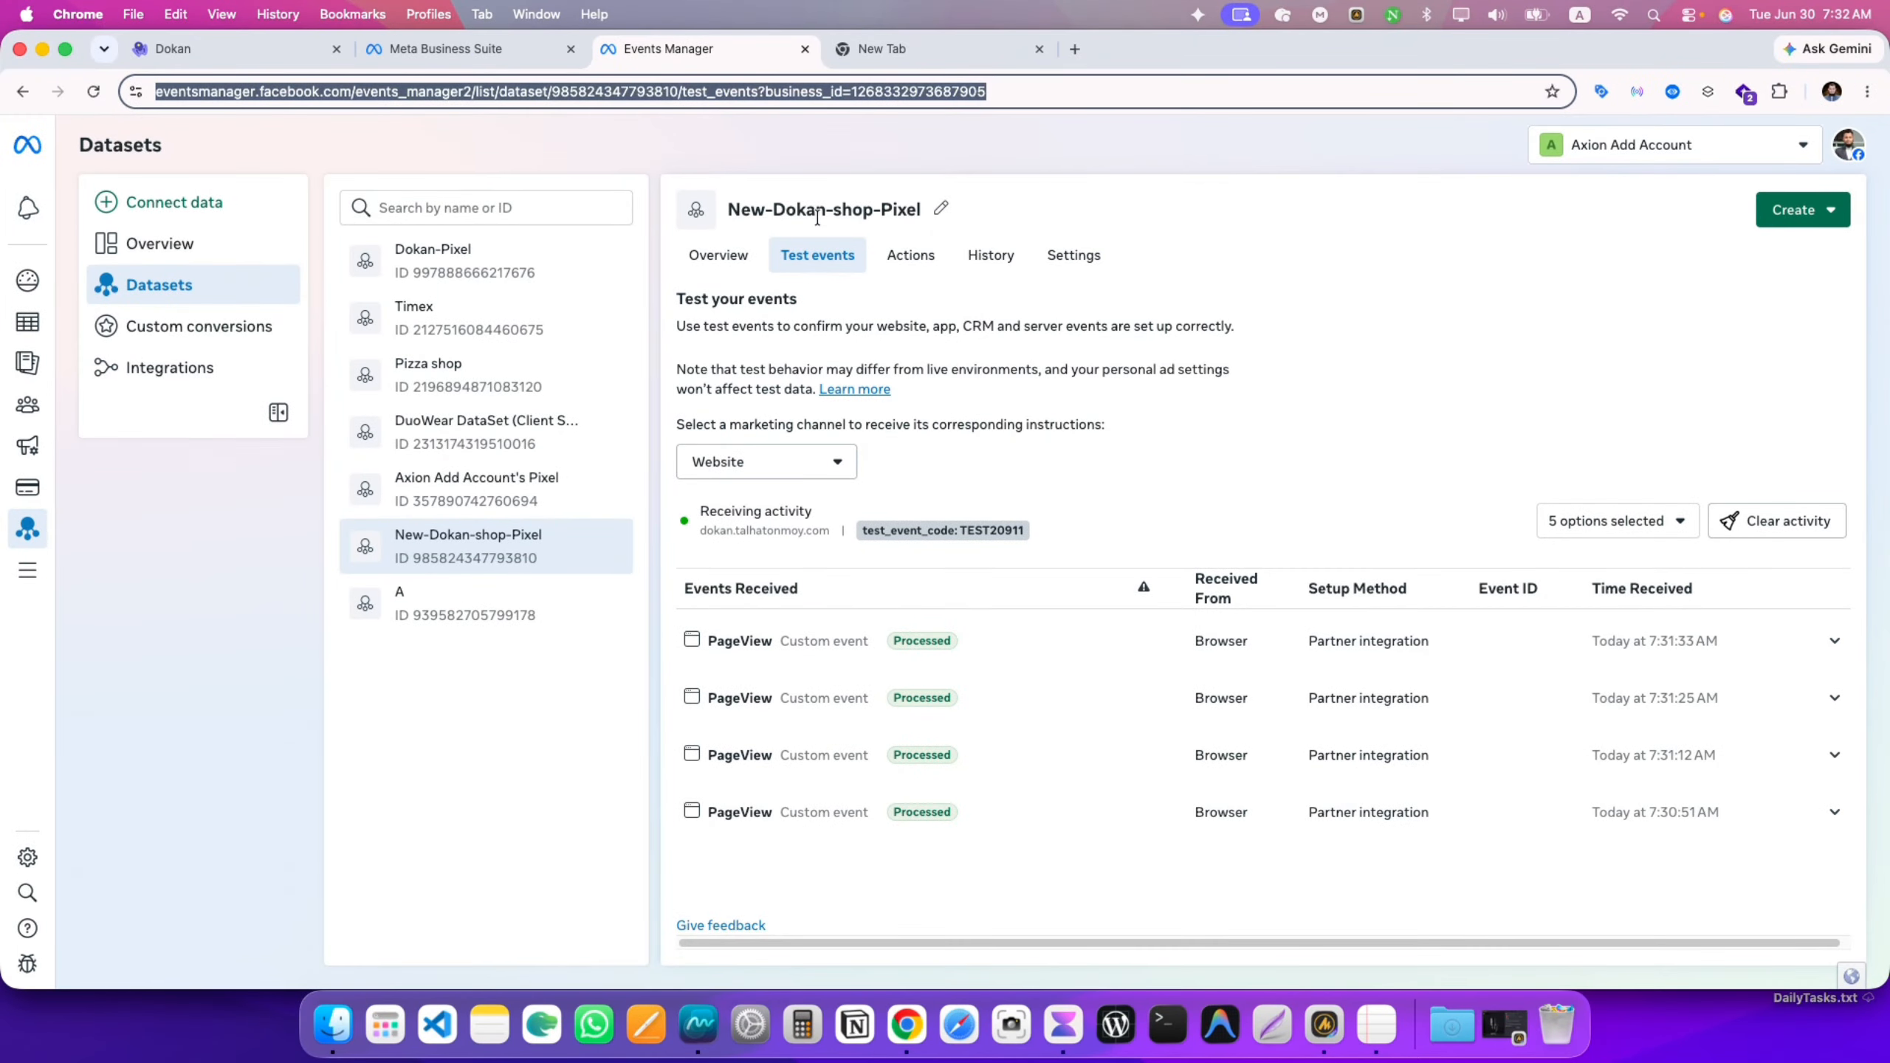
{"action": "key", "text": "ctrl+Up"}
{"action": "left_click", "coordinate": [1102, 452]}
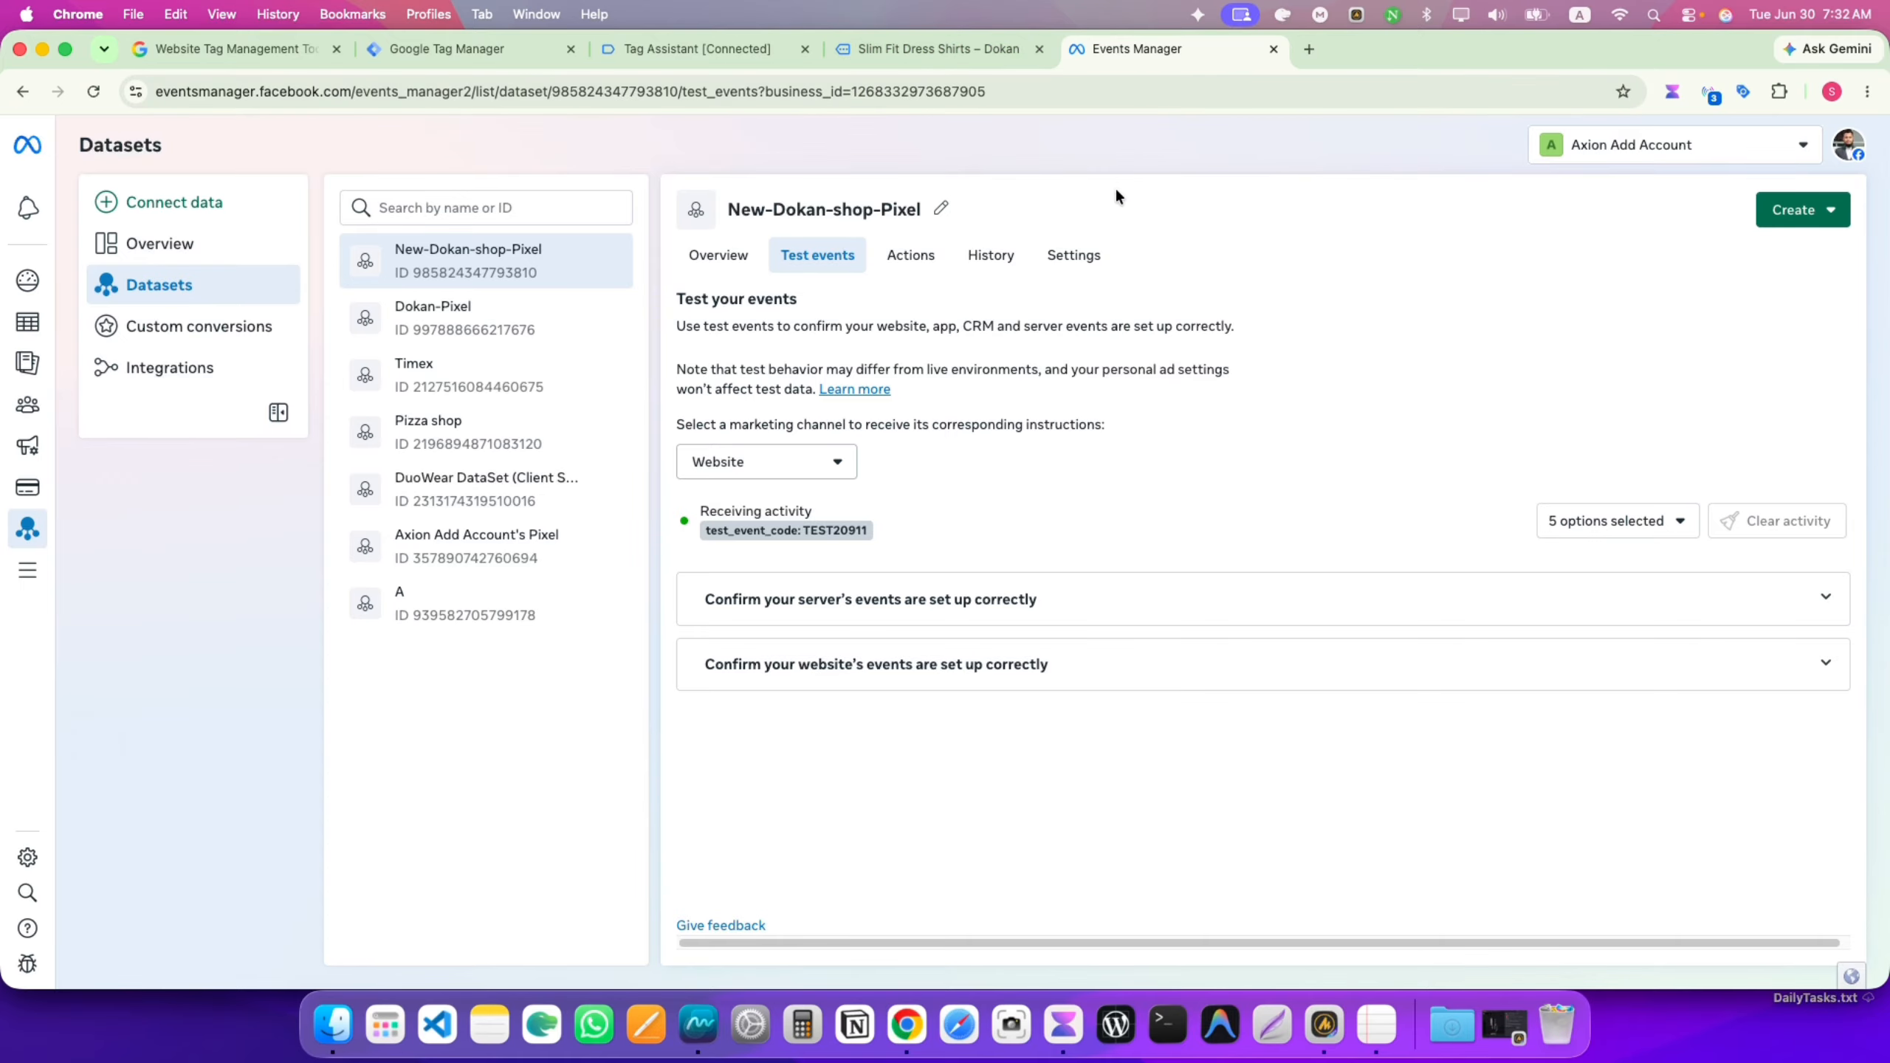
{"action": "key", "text": "ctrl+Up"}
{"action": "left_click", "coordinate": [781, 321]}
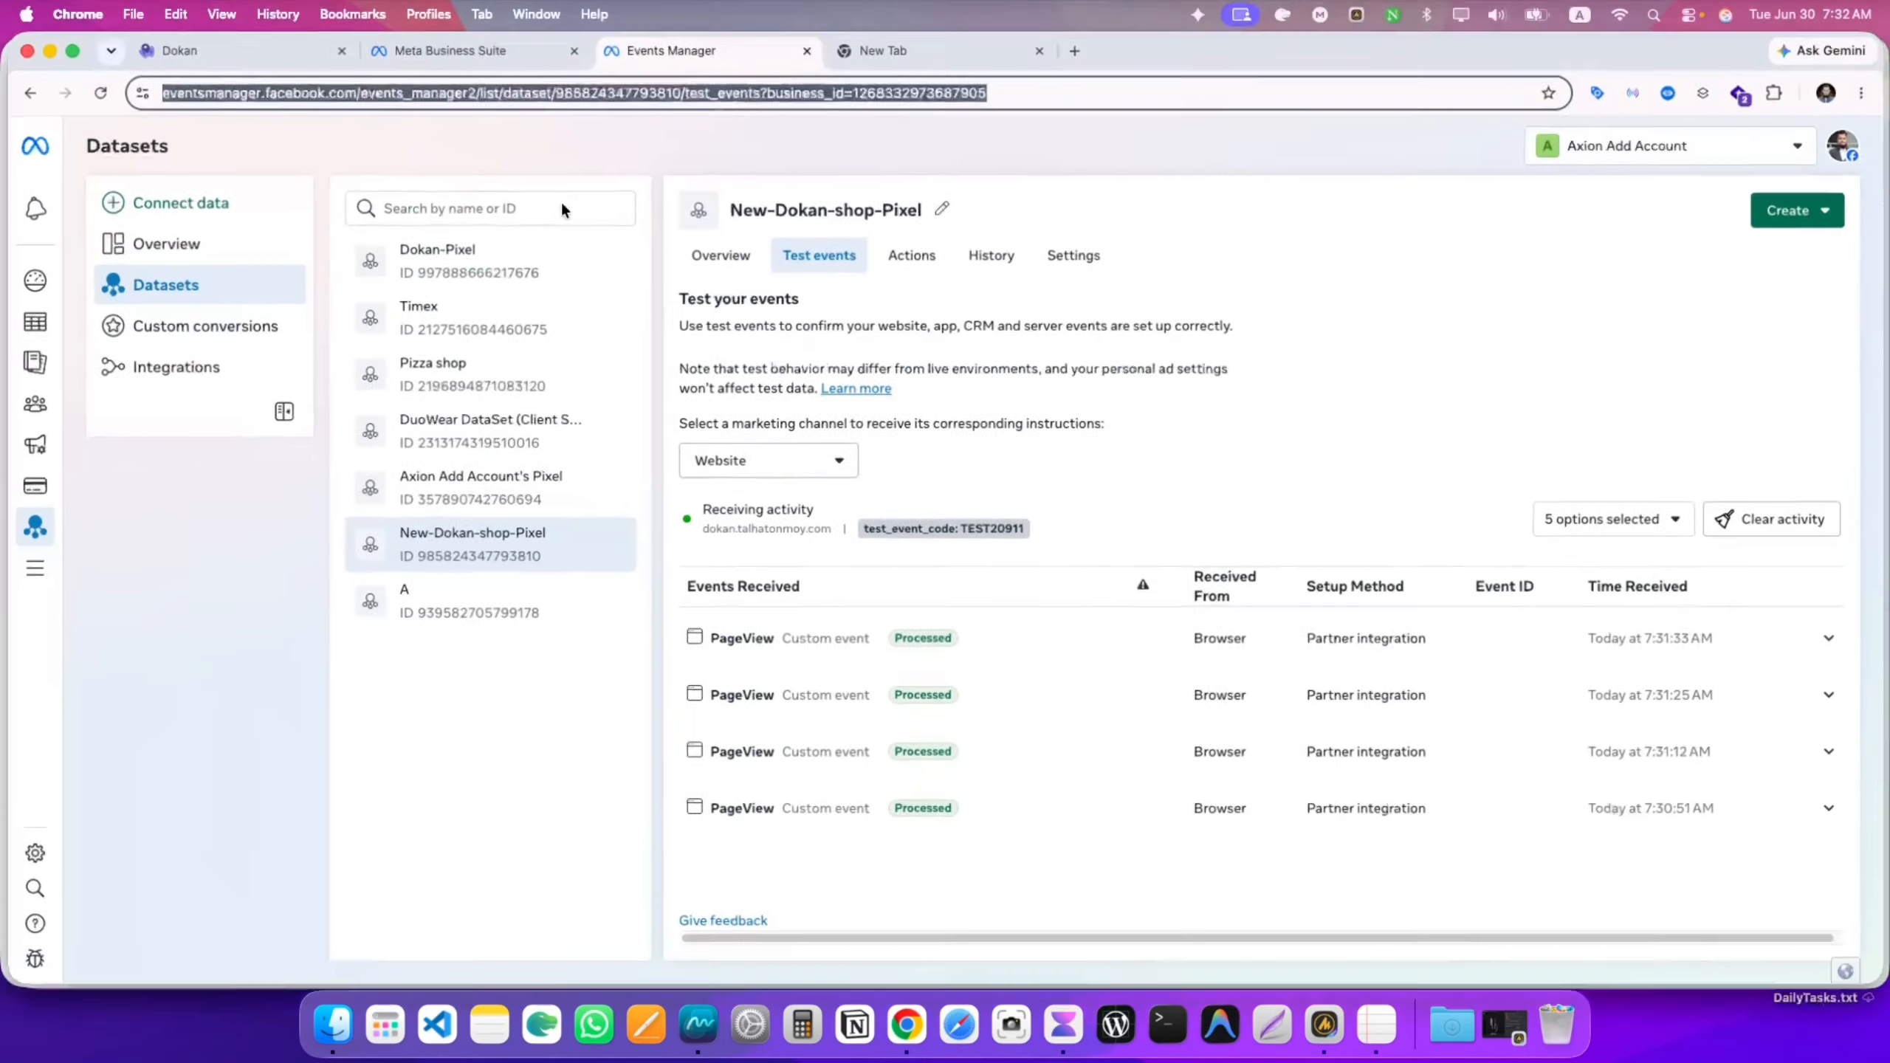
{"action": "left_click", "coordinate": [42, 48]}
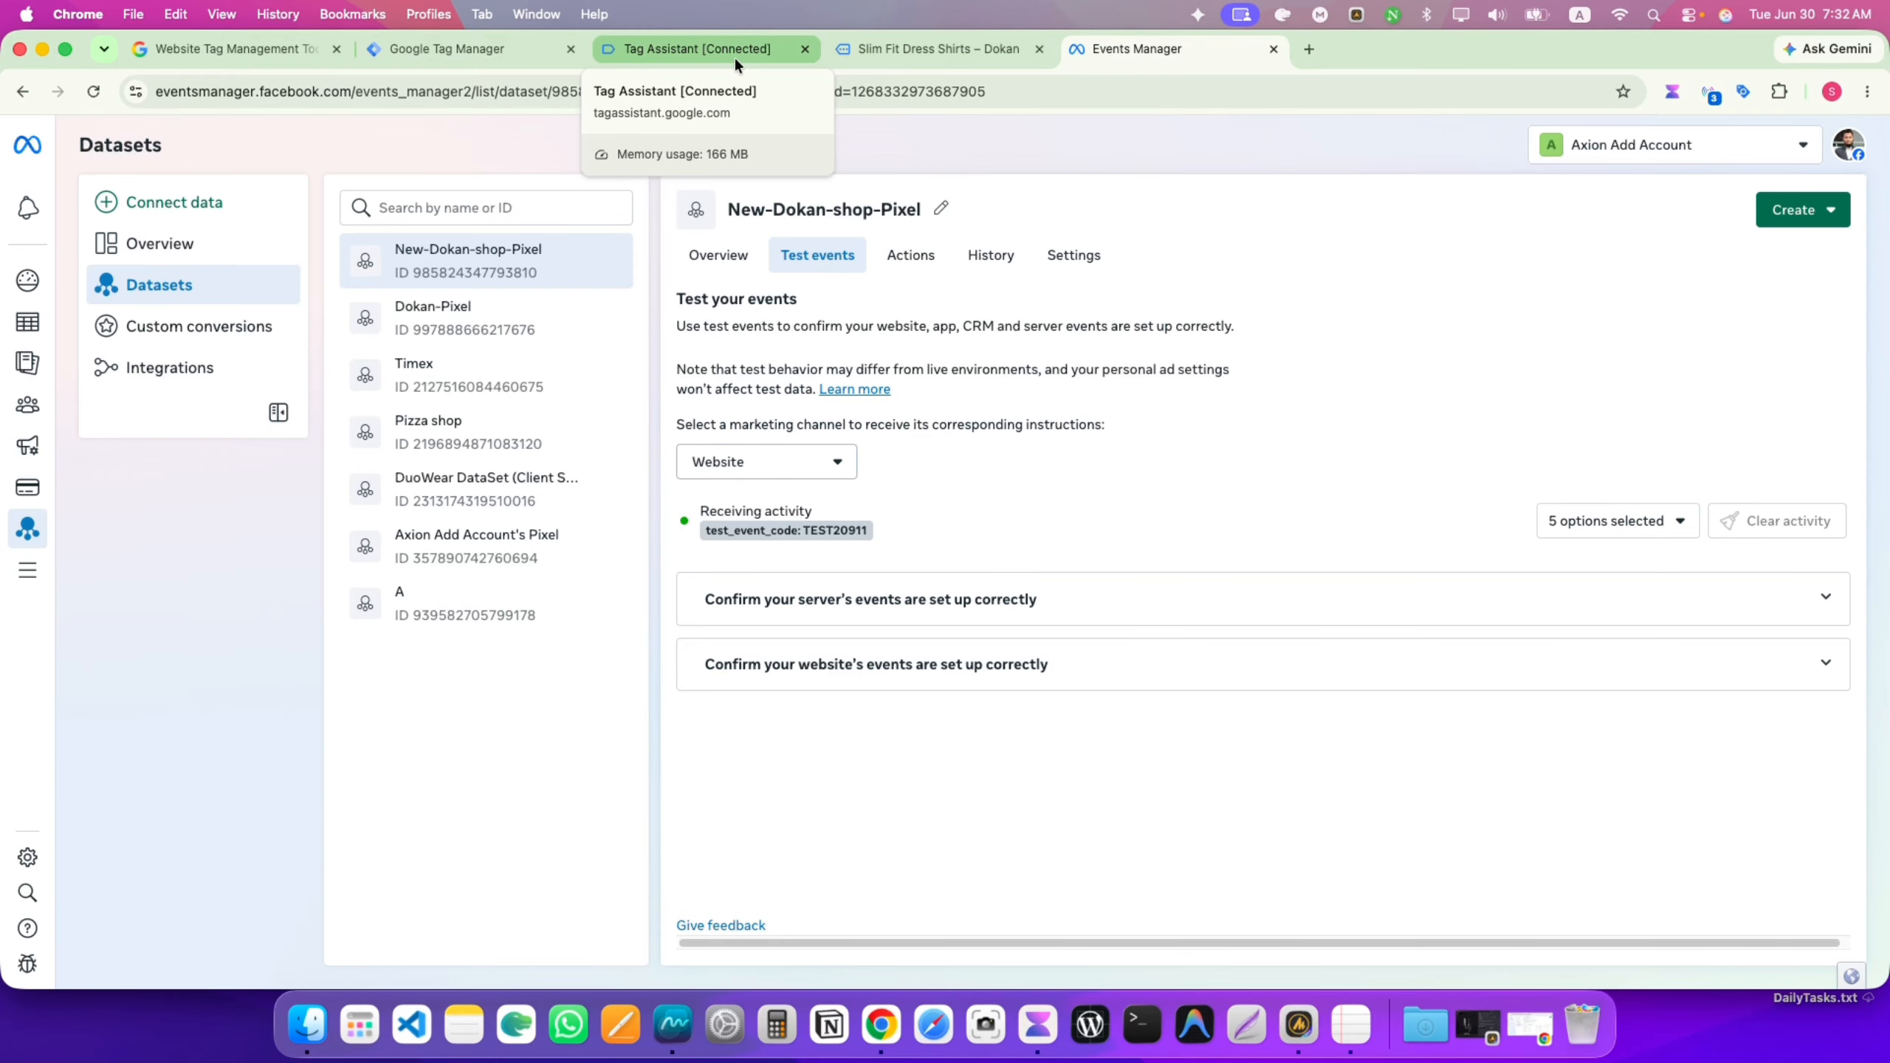
Close the old Tag Assistant and product tabs, then start a new GTM Preview connected to the store.
{"action": "left_click", "coordinate": [805, 51]}
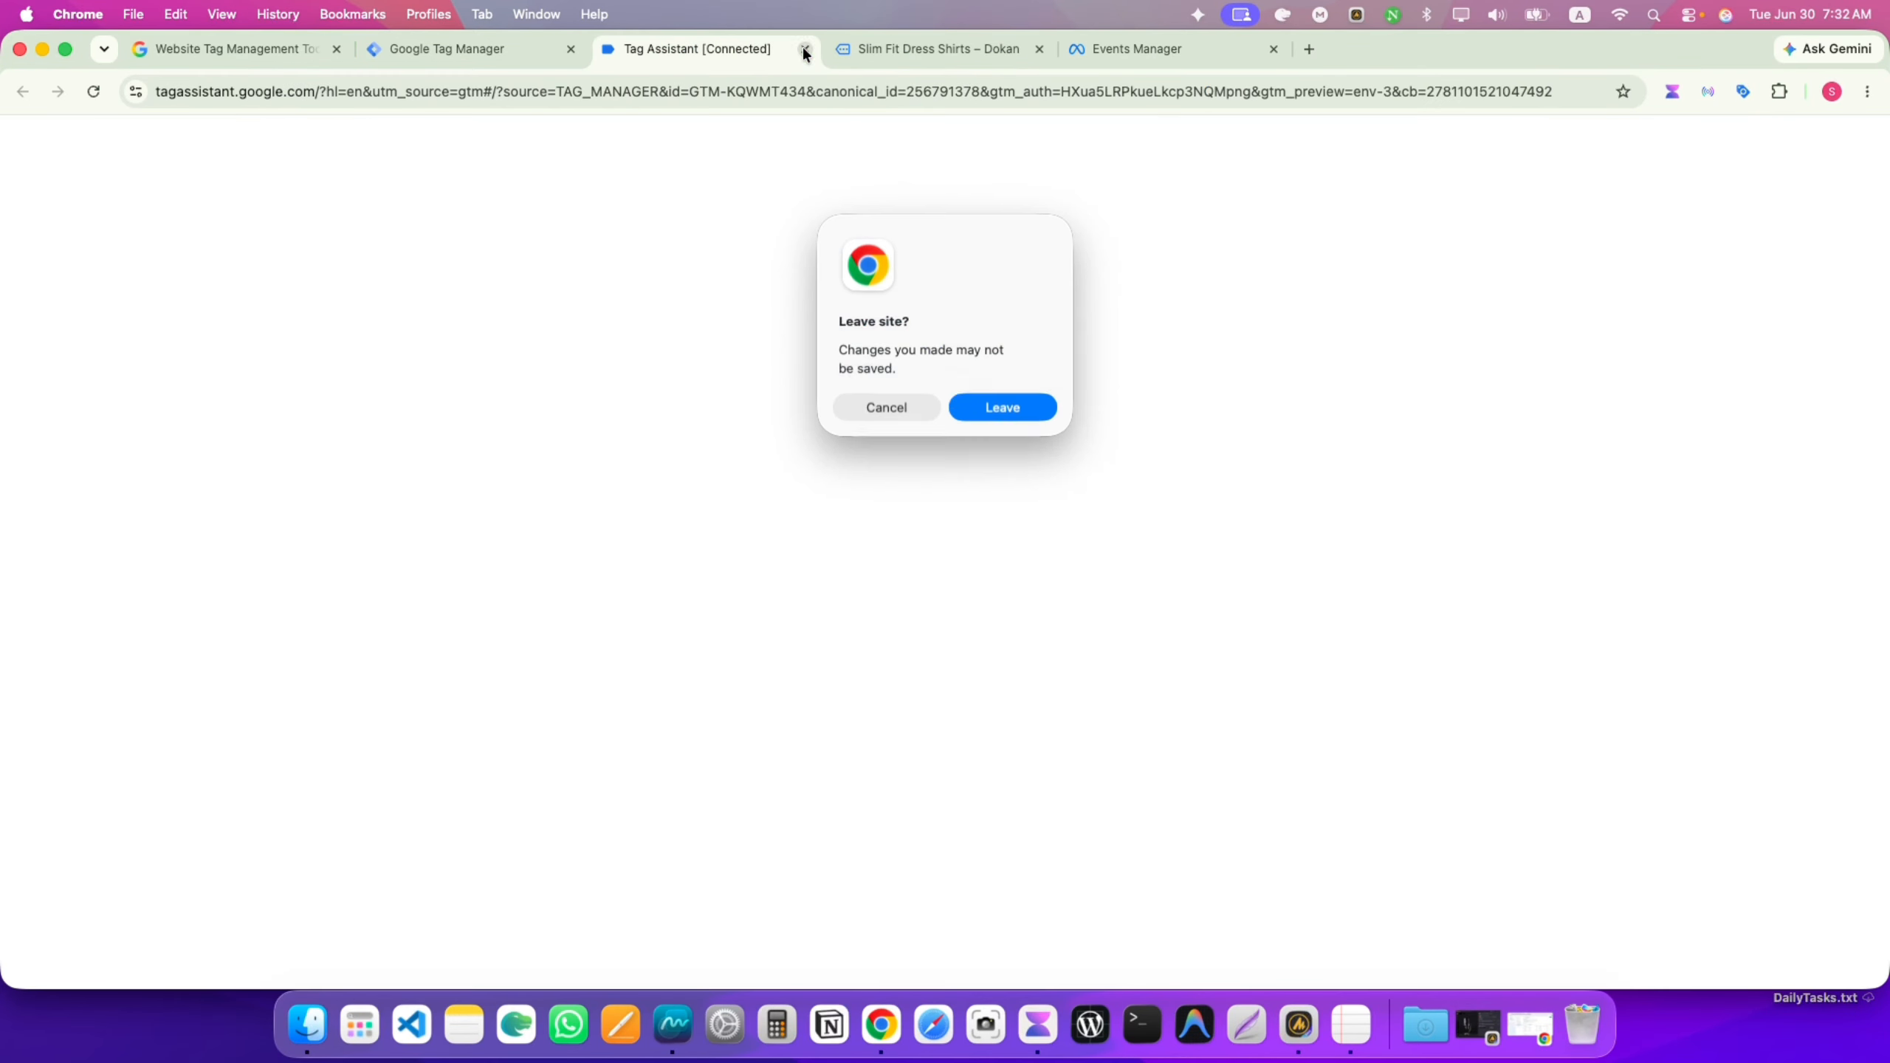
{"action": "left_click", "coordinate": [969, 406]}
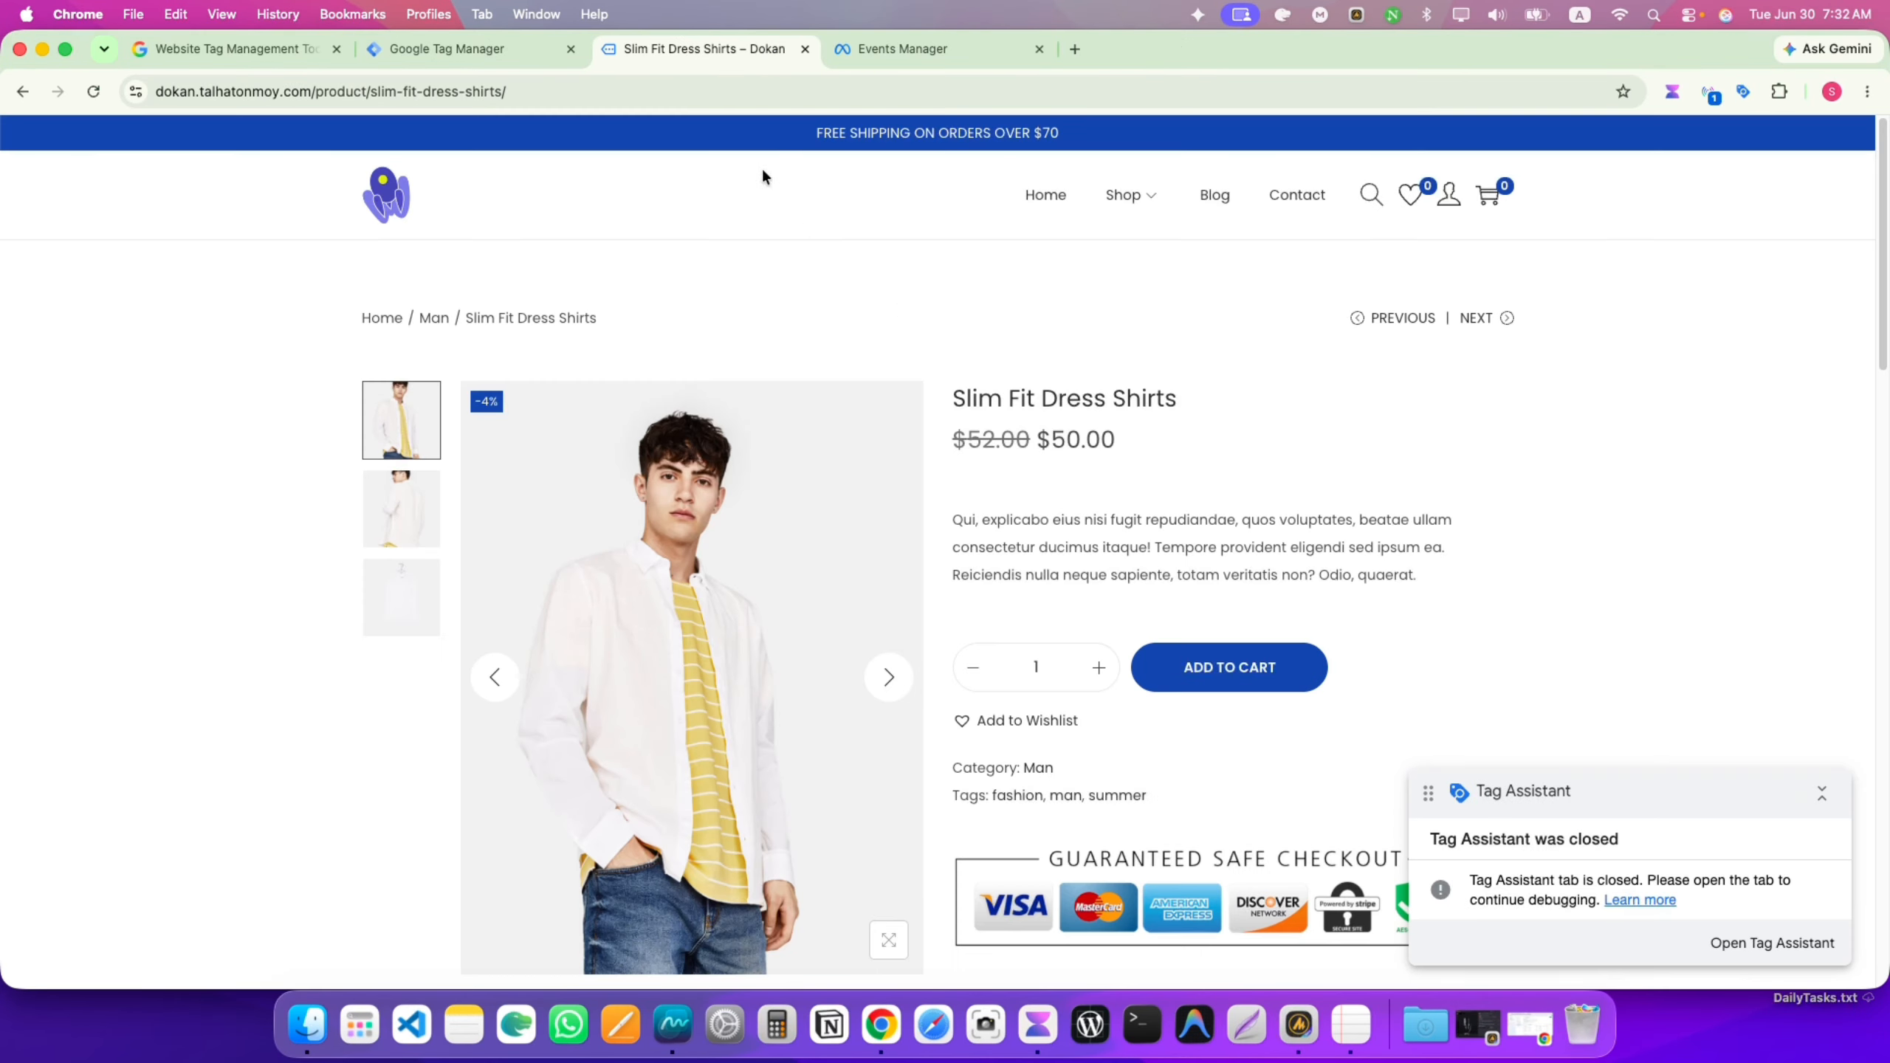
{"action": "left_click", "coordinate": [804, 49]}
{"action": "left_click", "coordinate": [518, 54]}
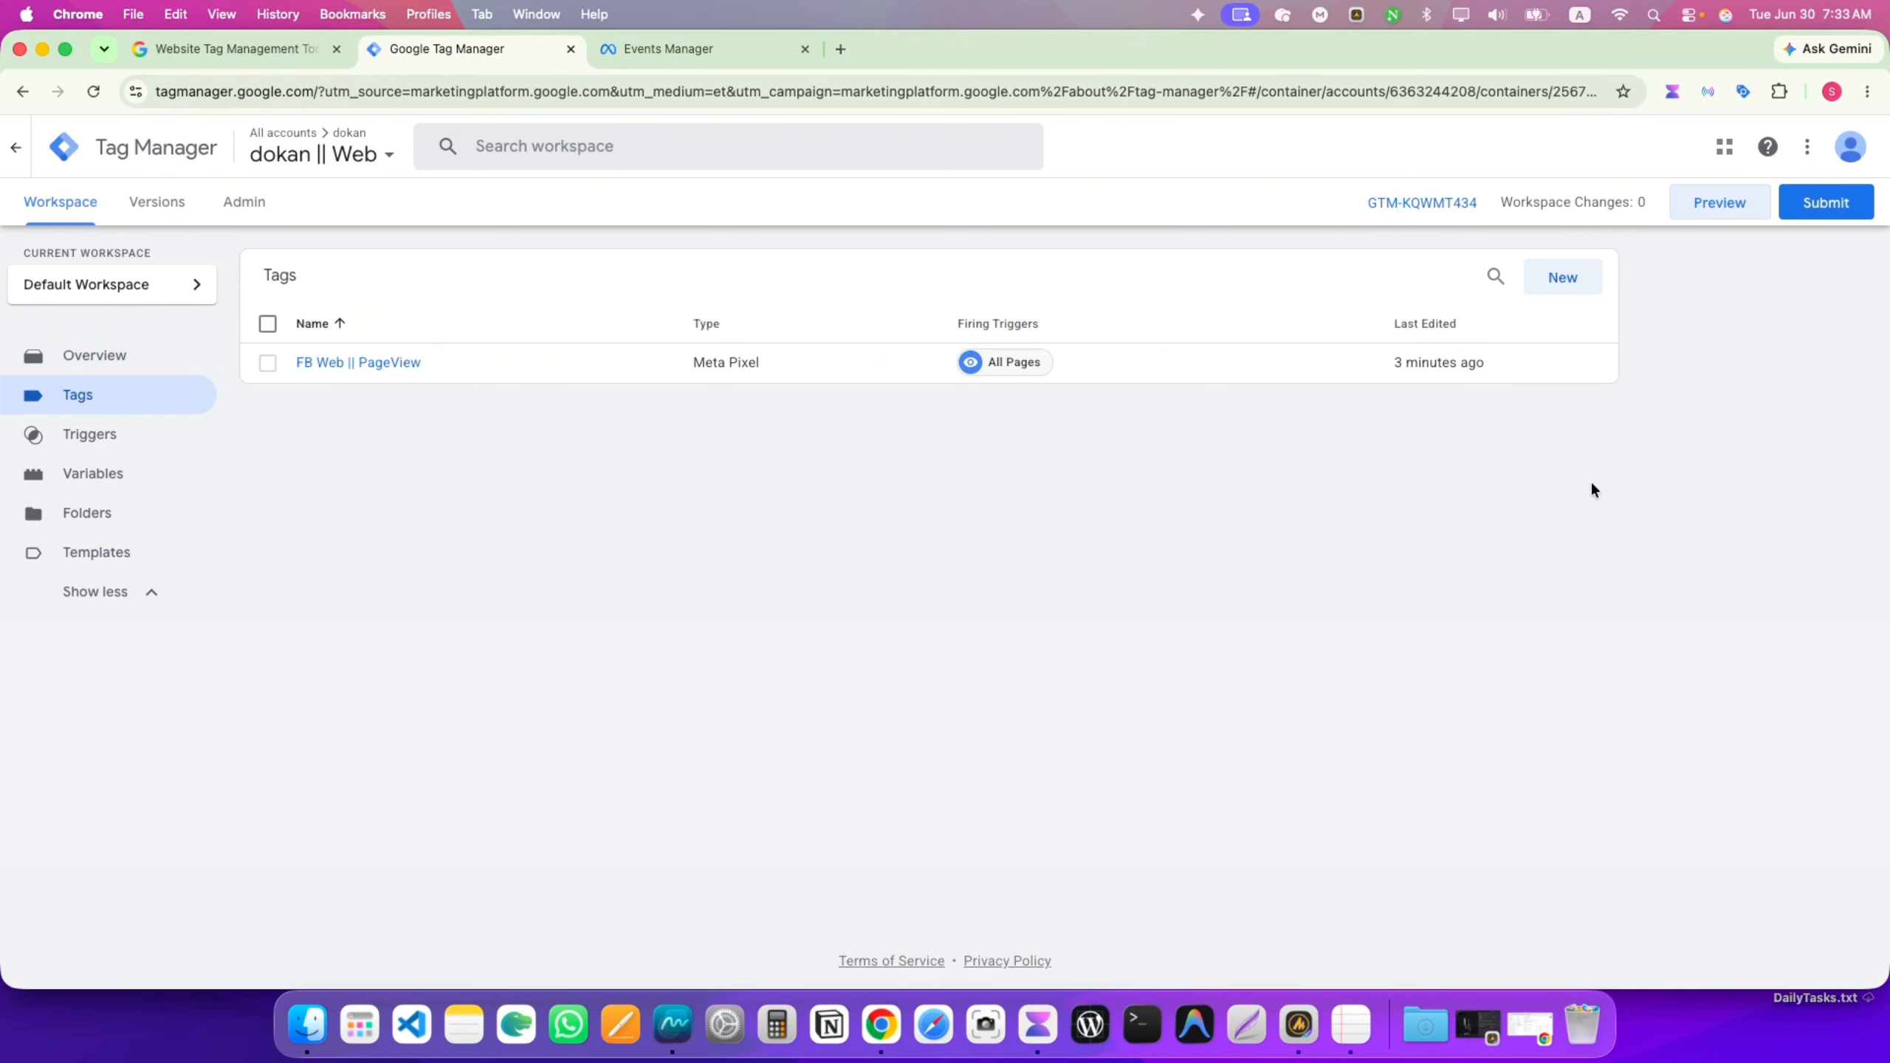
{"action": "left_click", "coordinate": [1702, 205]}
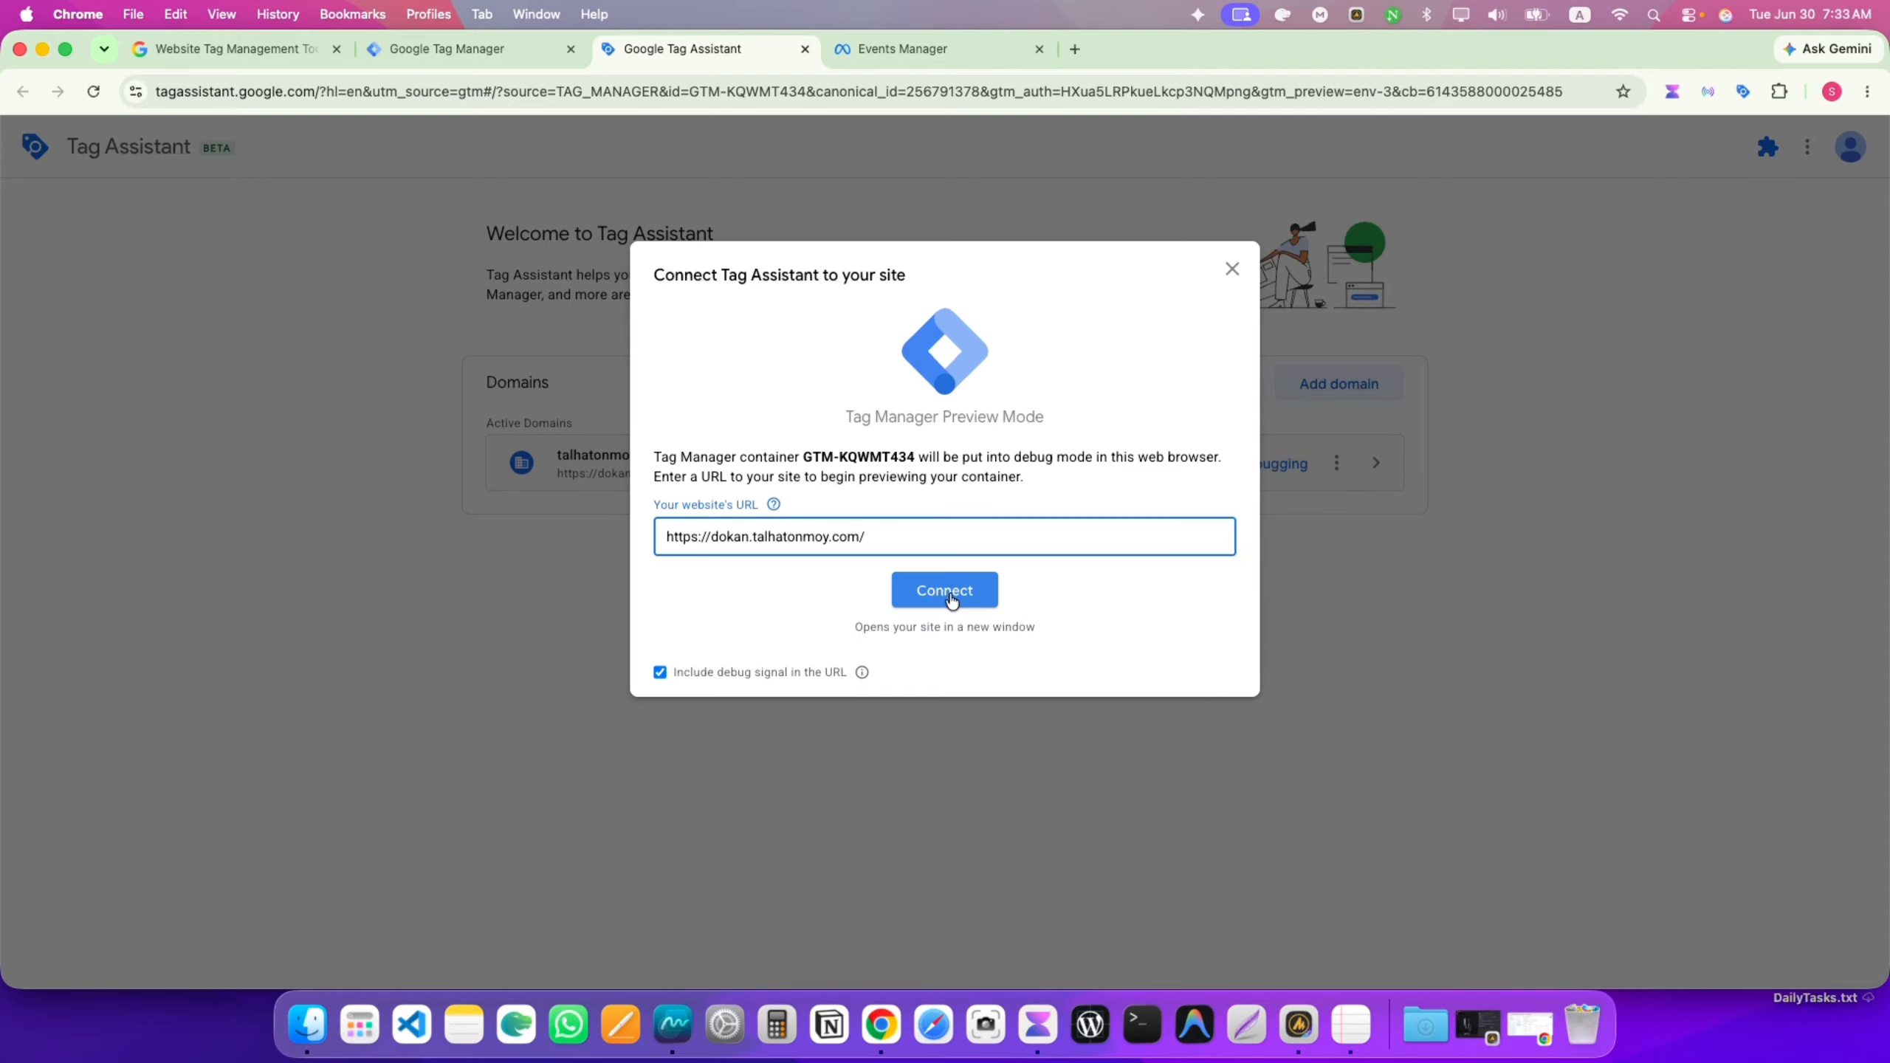
{"action": "left_click", "coordinate": [945, 591]}
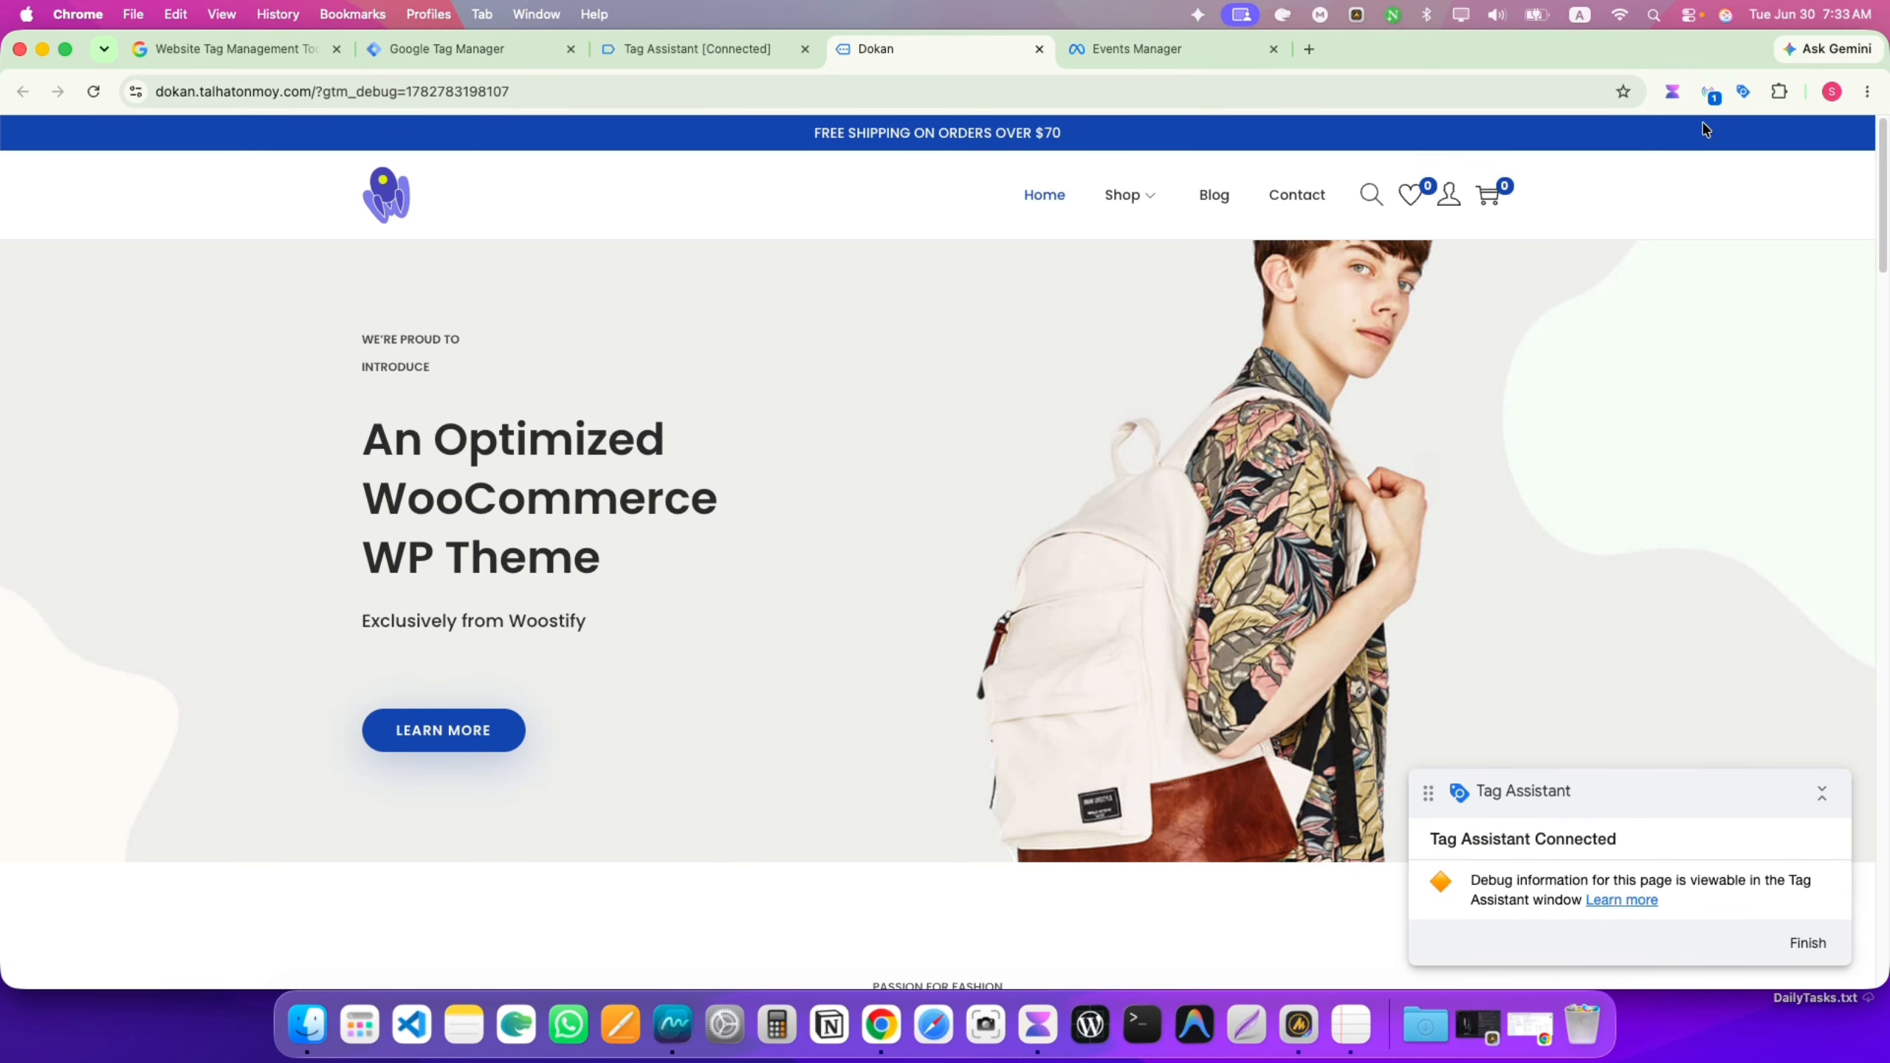
Verify FB Web || PageView fired once in the new session and appears in Pixel Helper's events.
{"action": "left_click", "coordinate": [725, 50]}
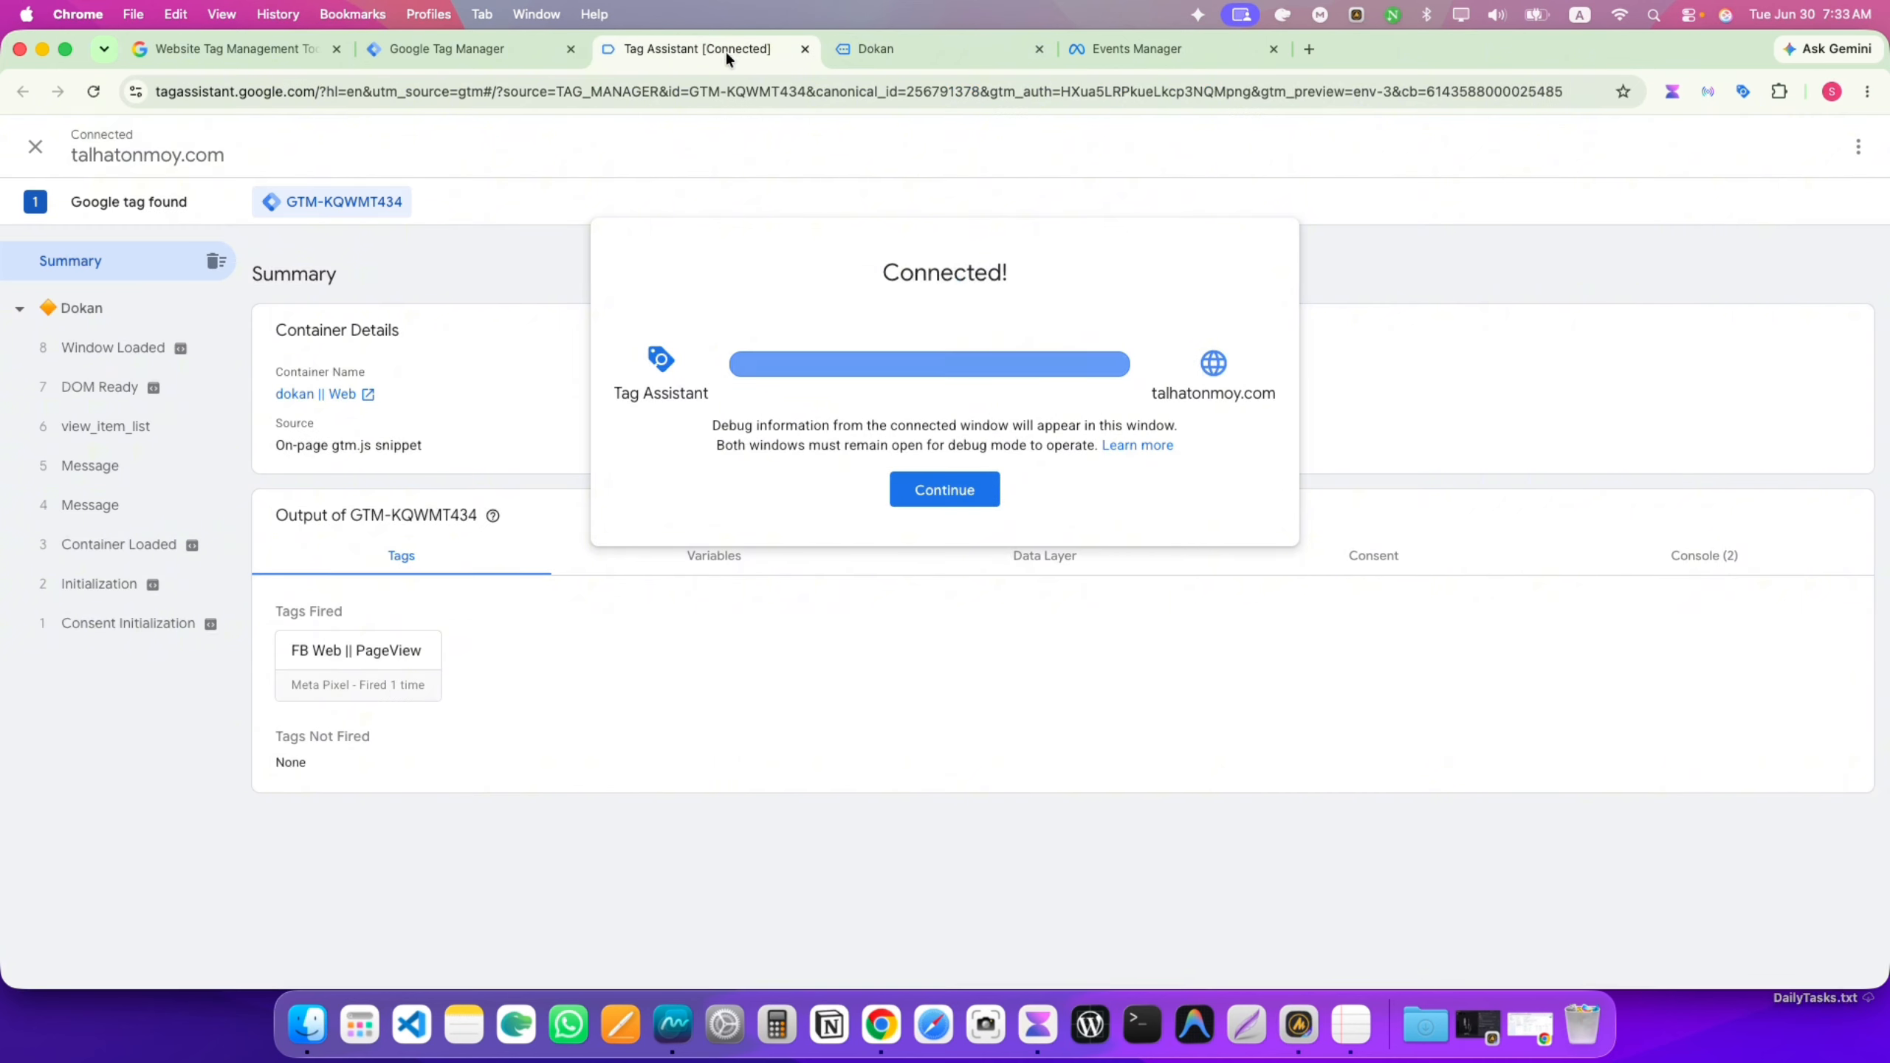
{"action": "left_click", "coordinate": [943, 493]}
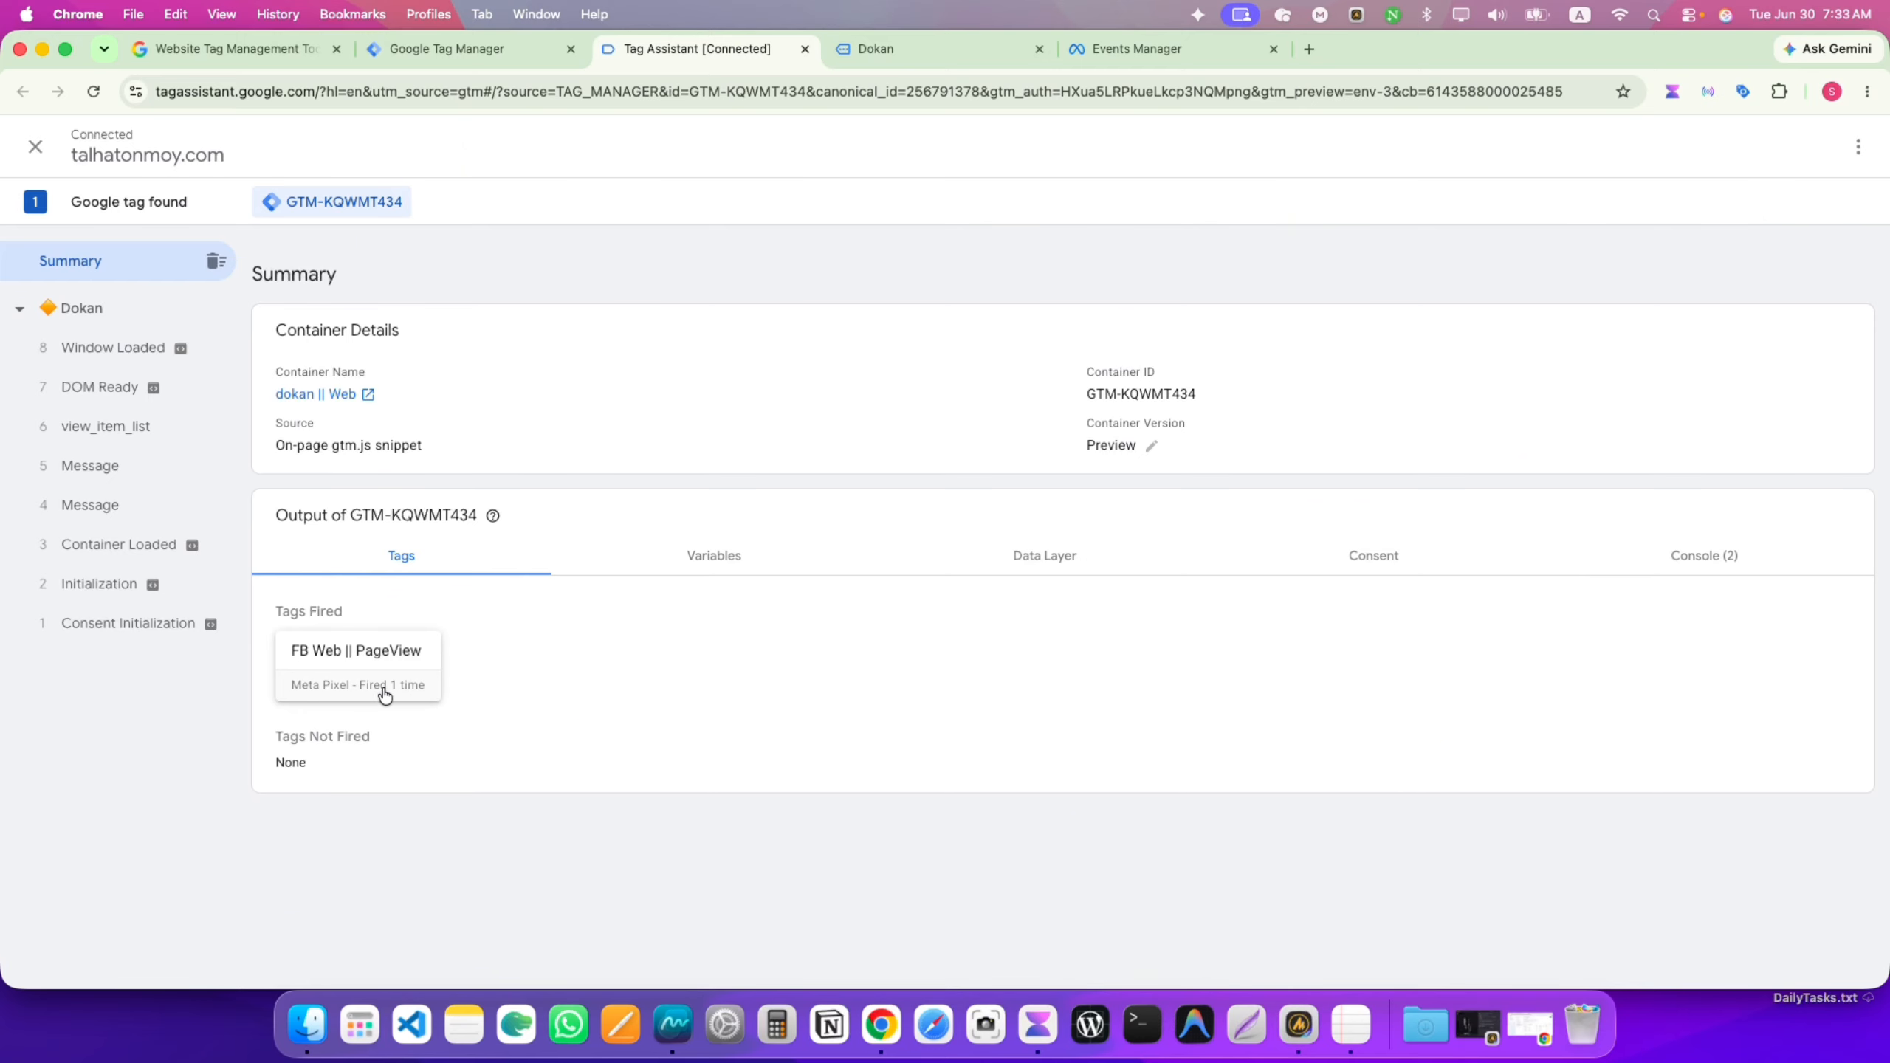
{"action": "left_click", "coordinate": [899, 52]}
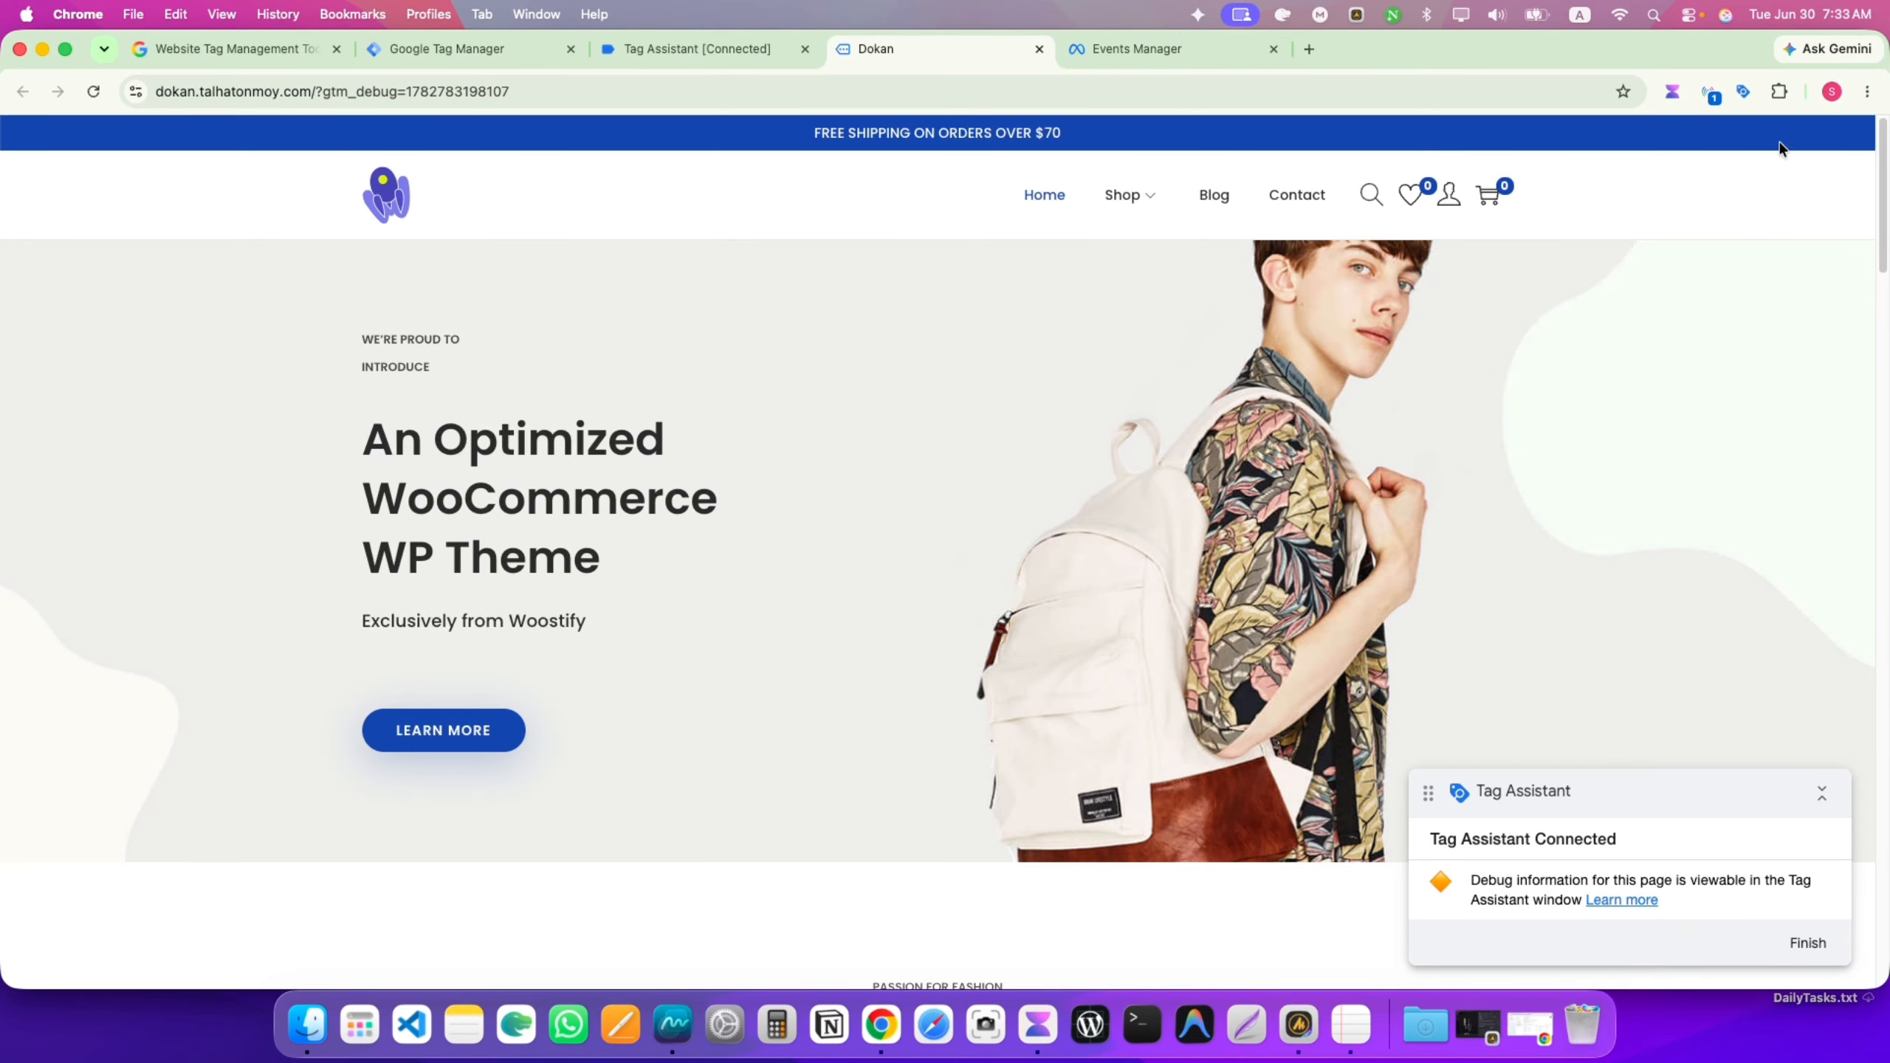
{"action": "left_click", "coordinate": [1711, 92]}
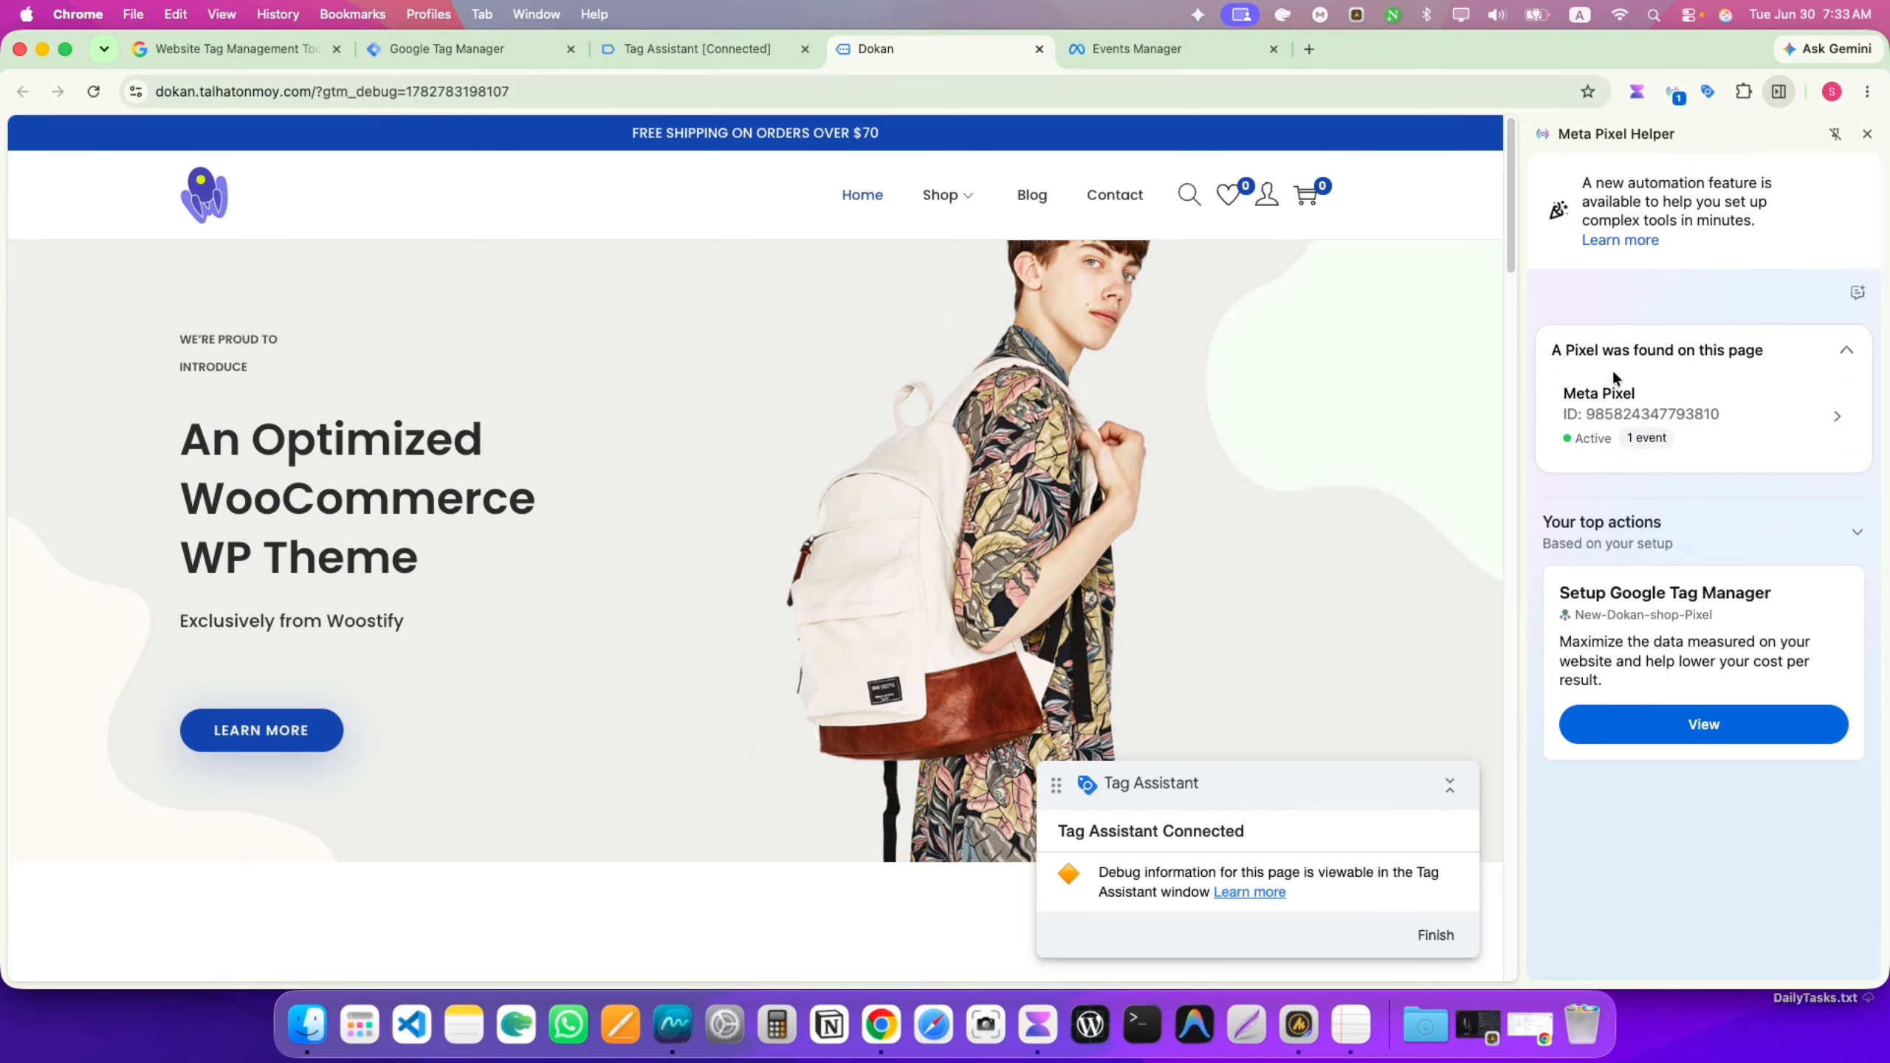
{"action": "left_click", "coordinate": [1770, 423]}
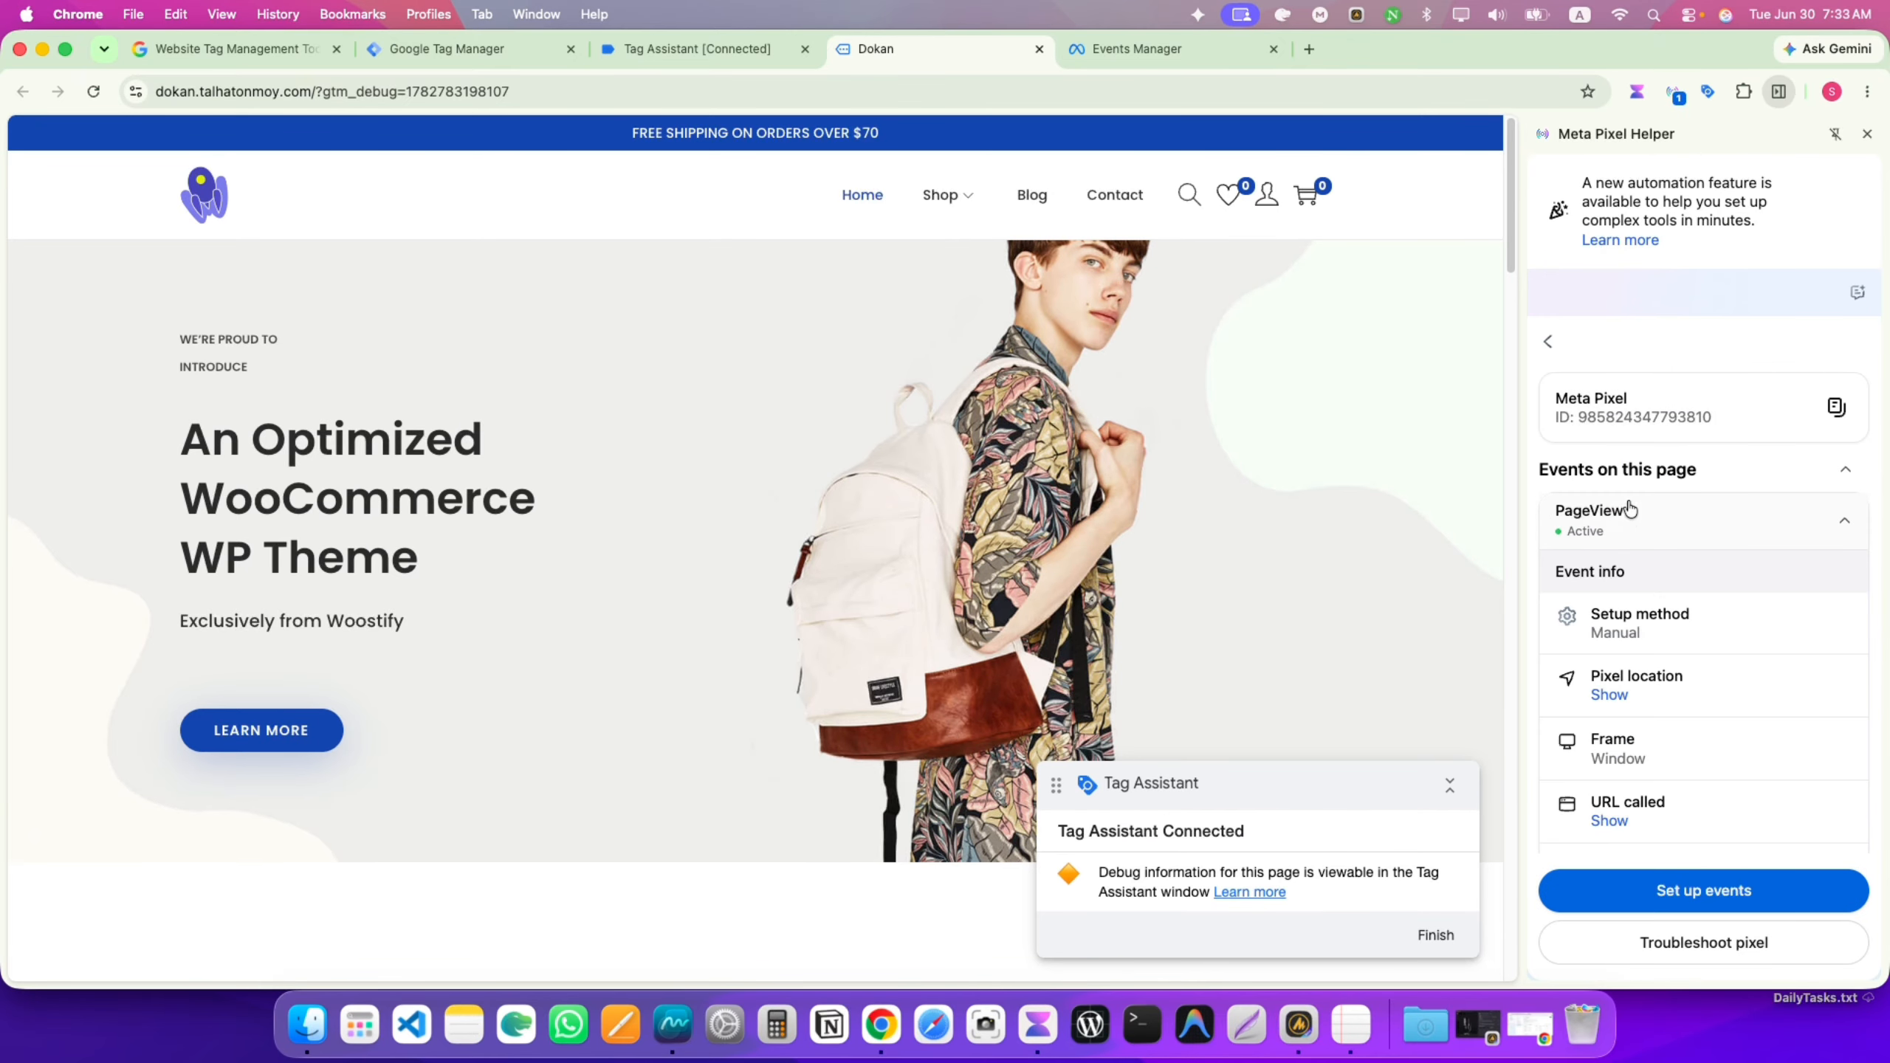
{"action": "left_click", "coordinate": [752, 51]}
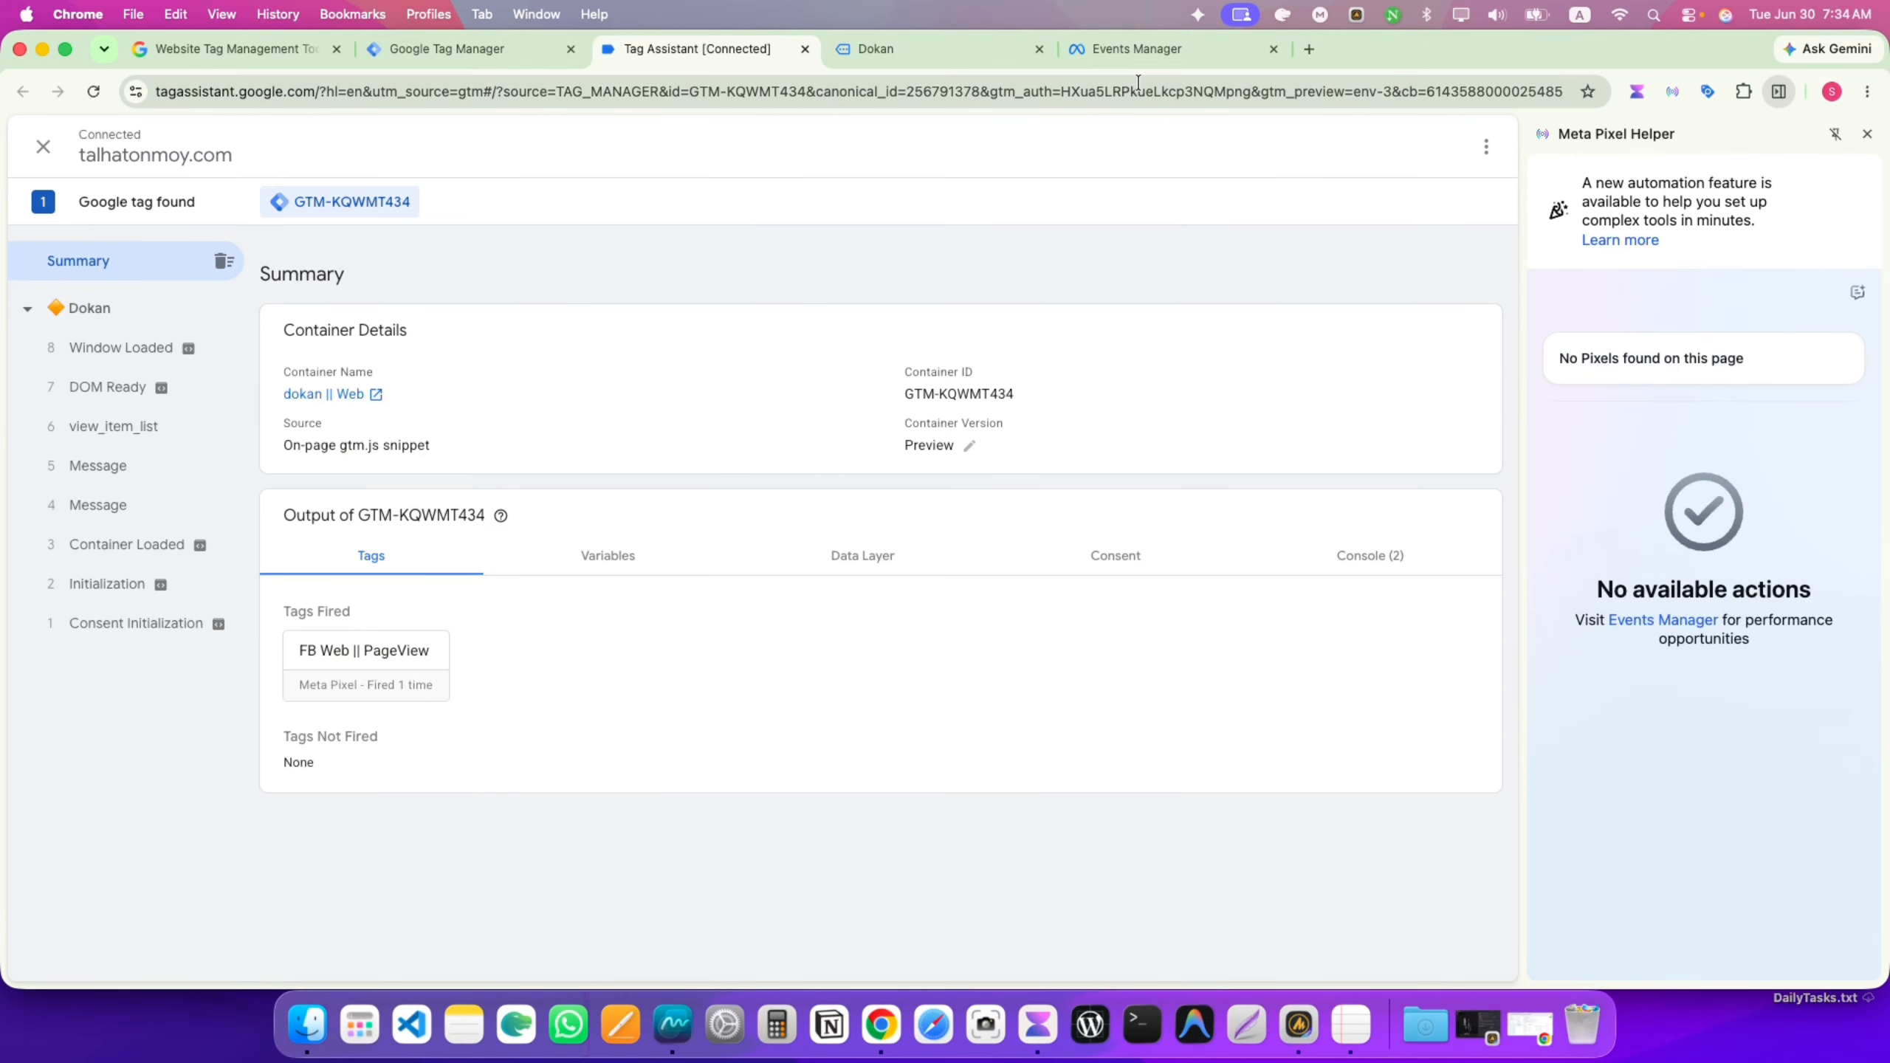
Confirm a browser PageView test event reached New-Dokan-shop-Pixel, then return to the Dokan store tab.
{"action": "left_click", "coordinate": [1146, 50]}
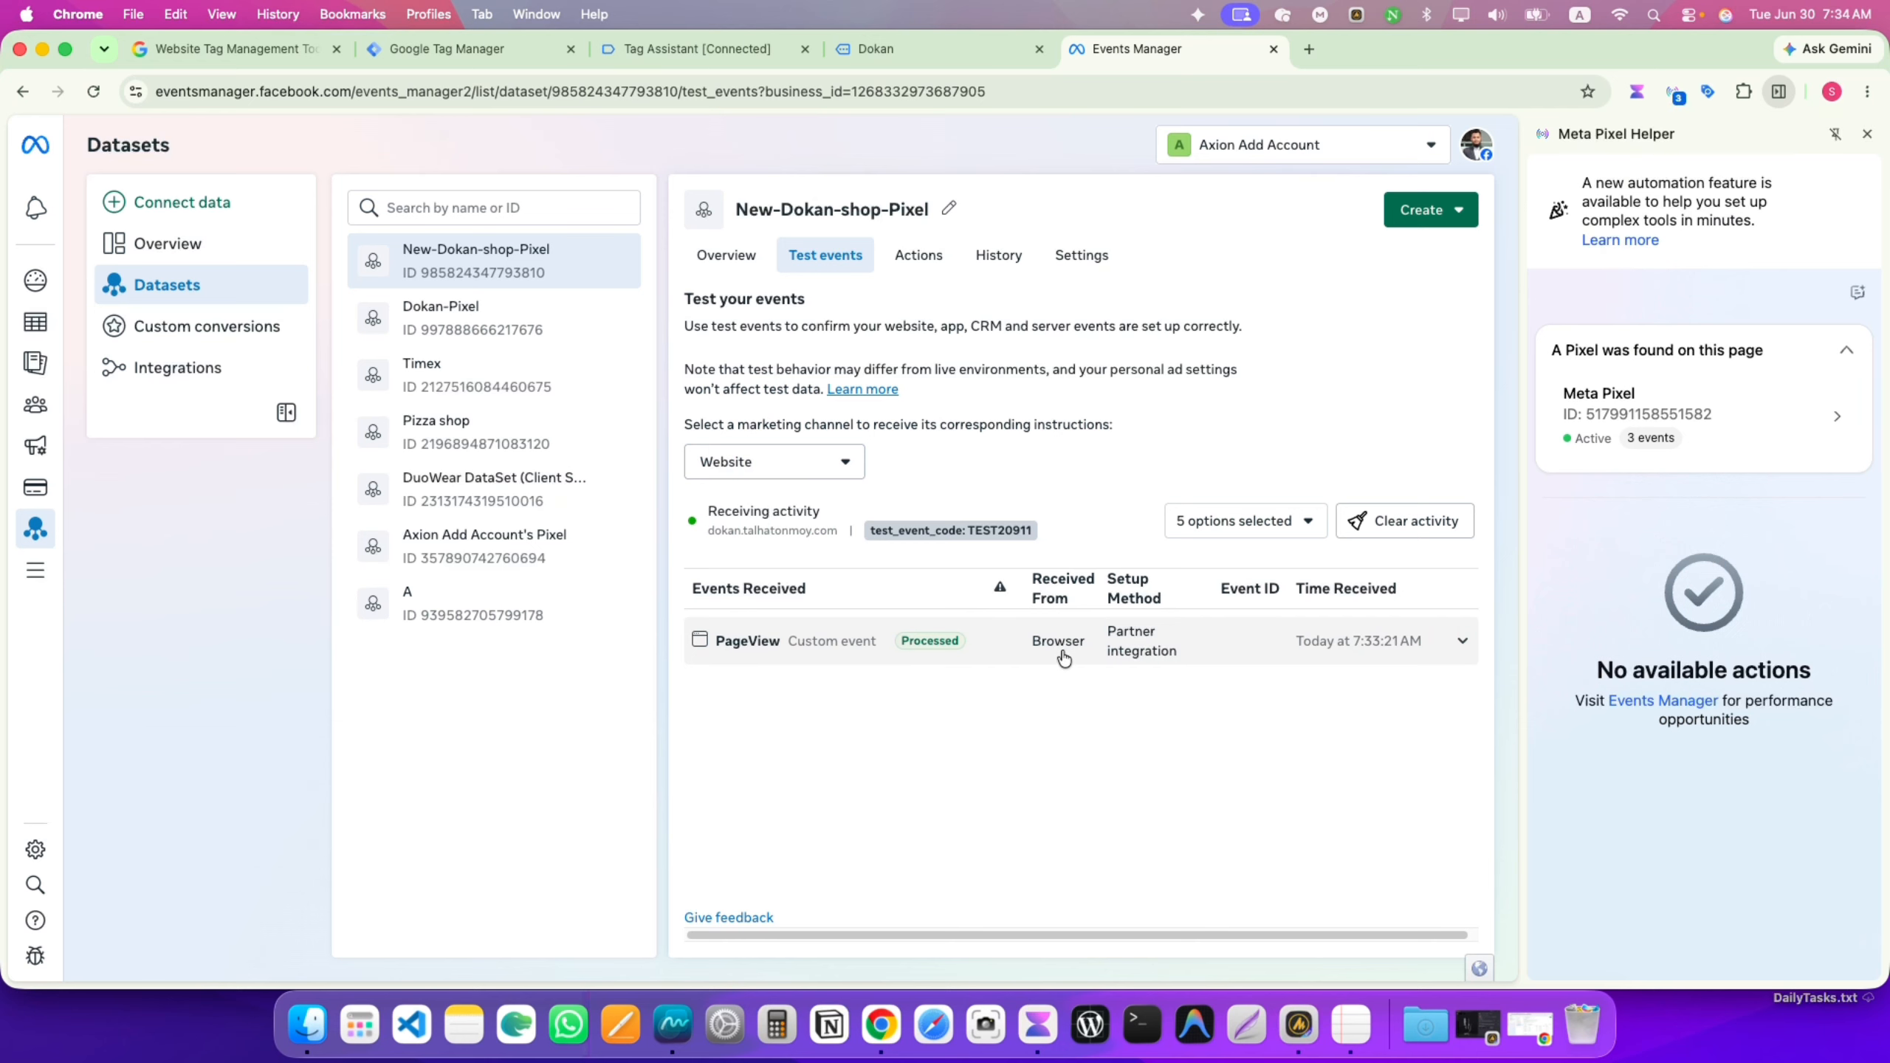
{"action": "left_click", "coordinate": [965, 64]}
{"action": "left_click", "coordinate": [699, 50]}
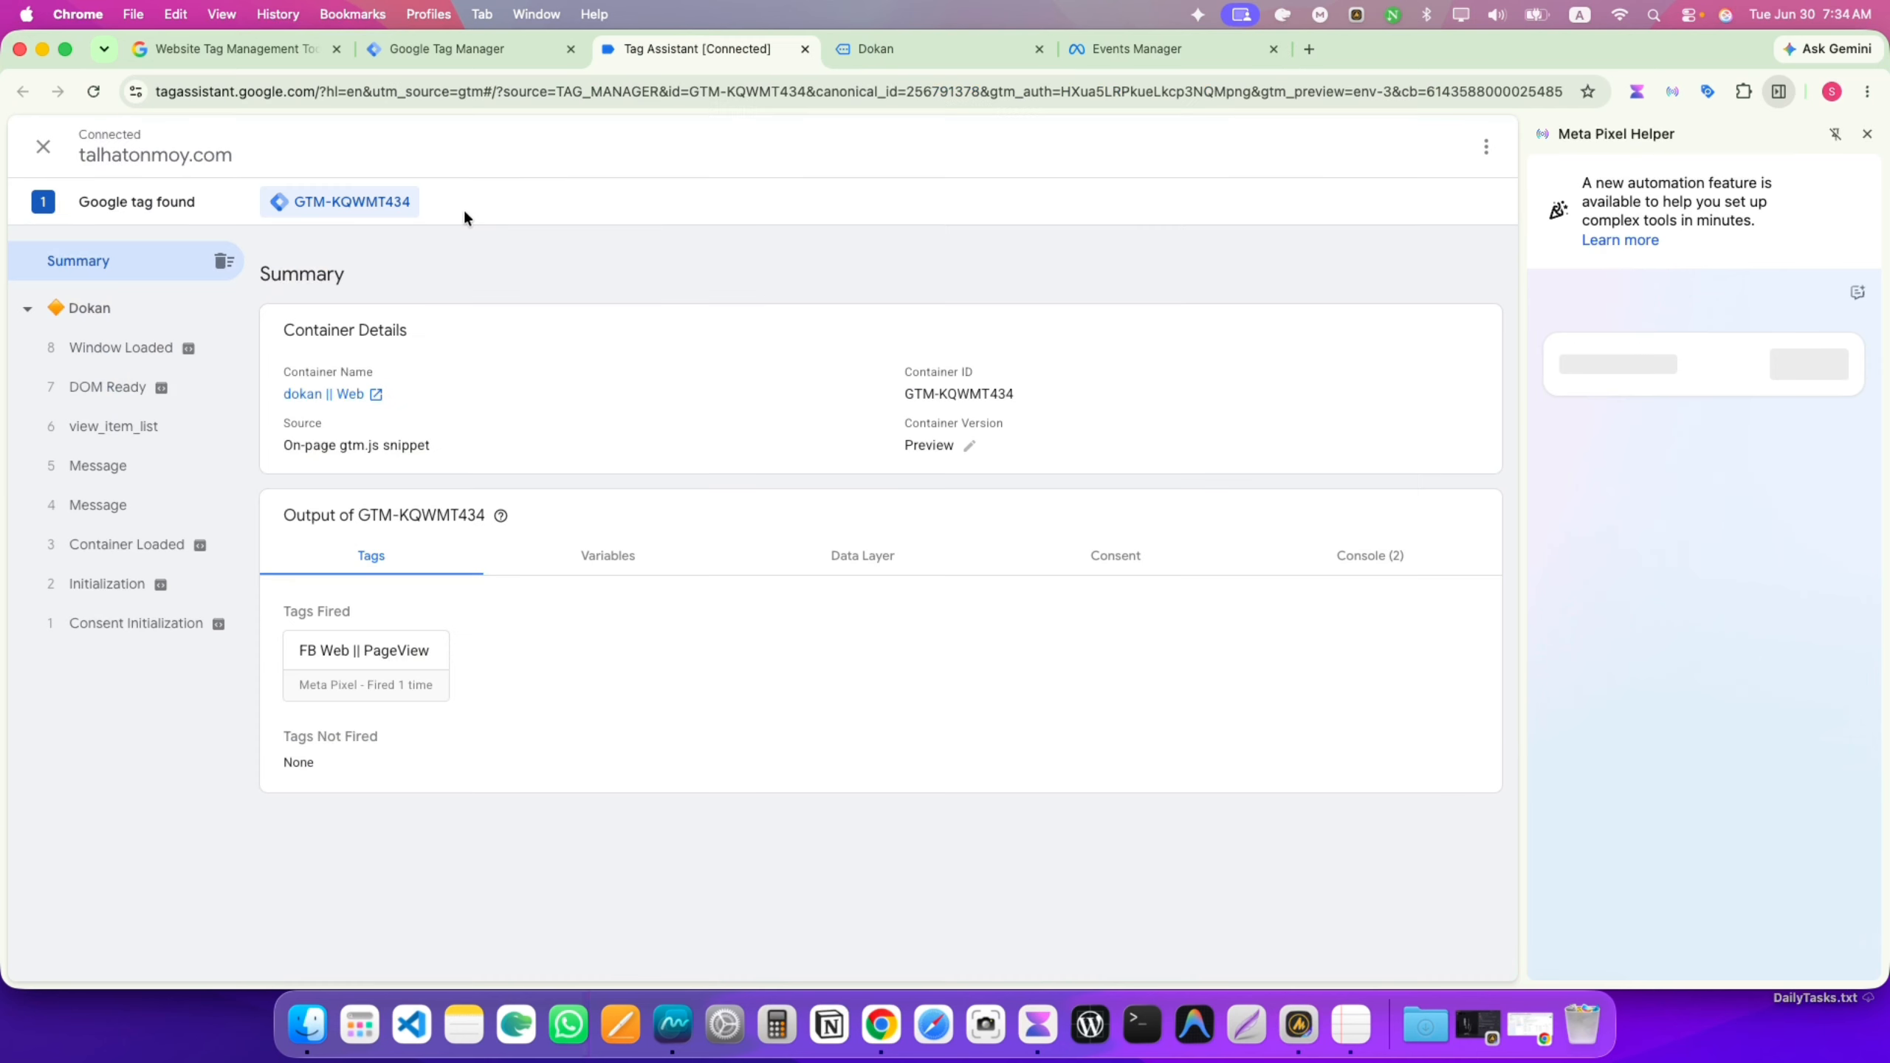
{"action": "left_click", "coordinate": [461, 51]}
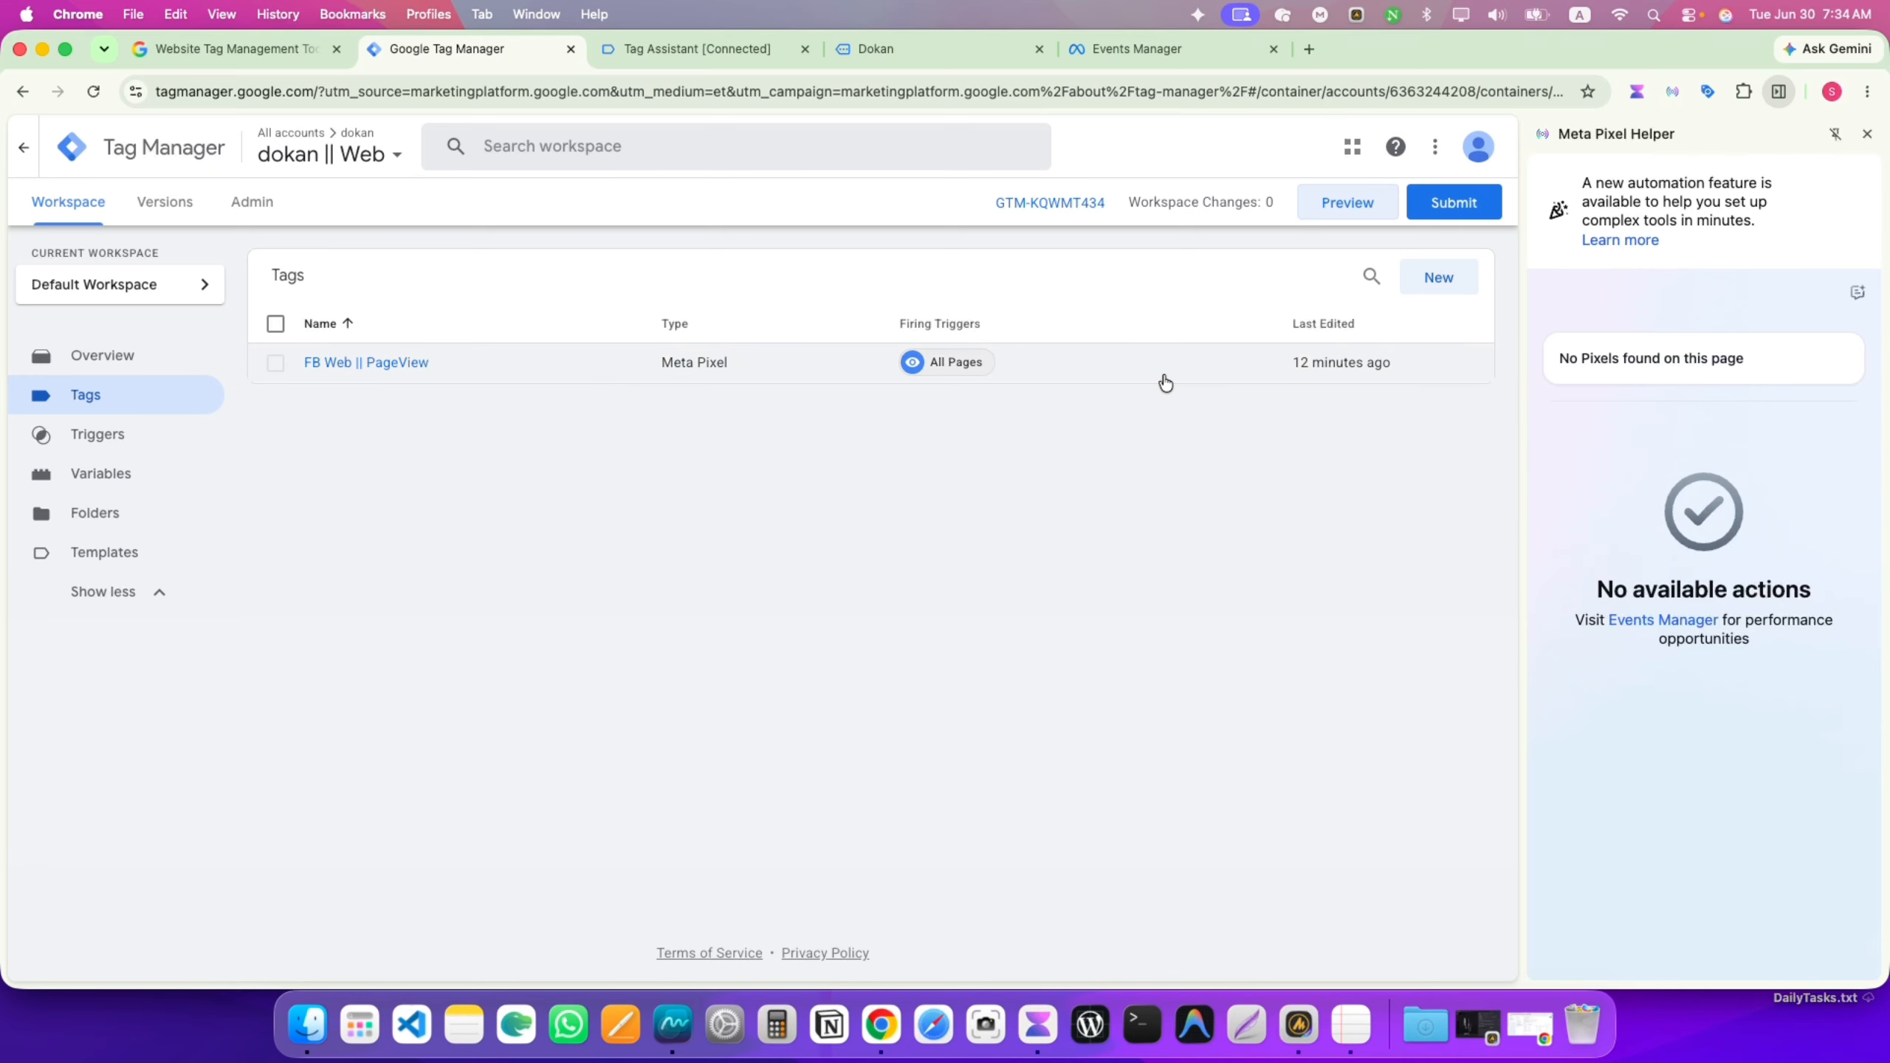
{"action": "left_click", "coordinate": [967, 51]}
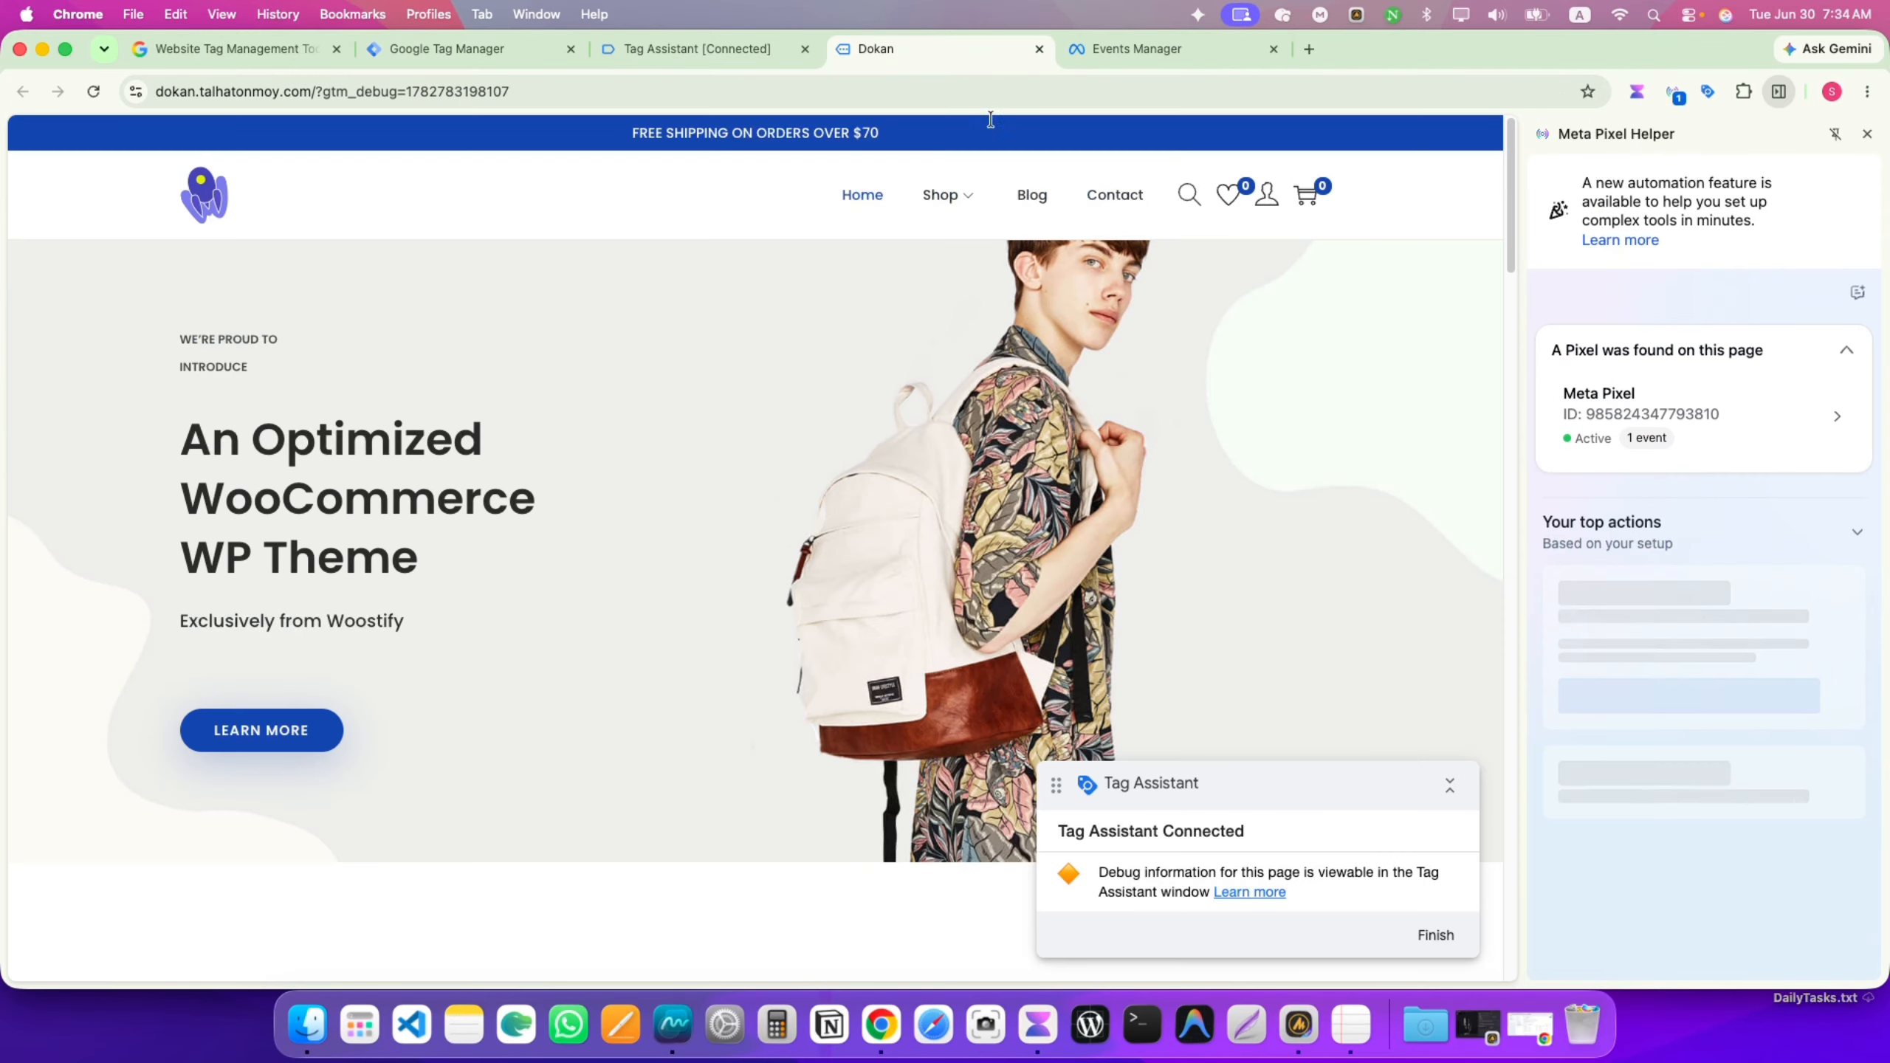
Visit the Contact page and confirm a second PageView in Pixel Helper, Tag Assistant and Events Manager.
{"action": "left_click", "coordinate": [1126, 197]}
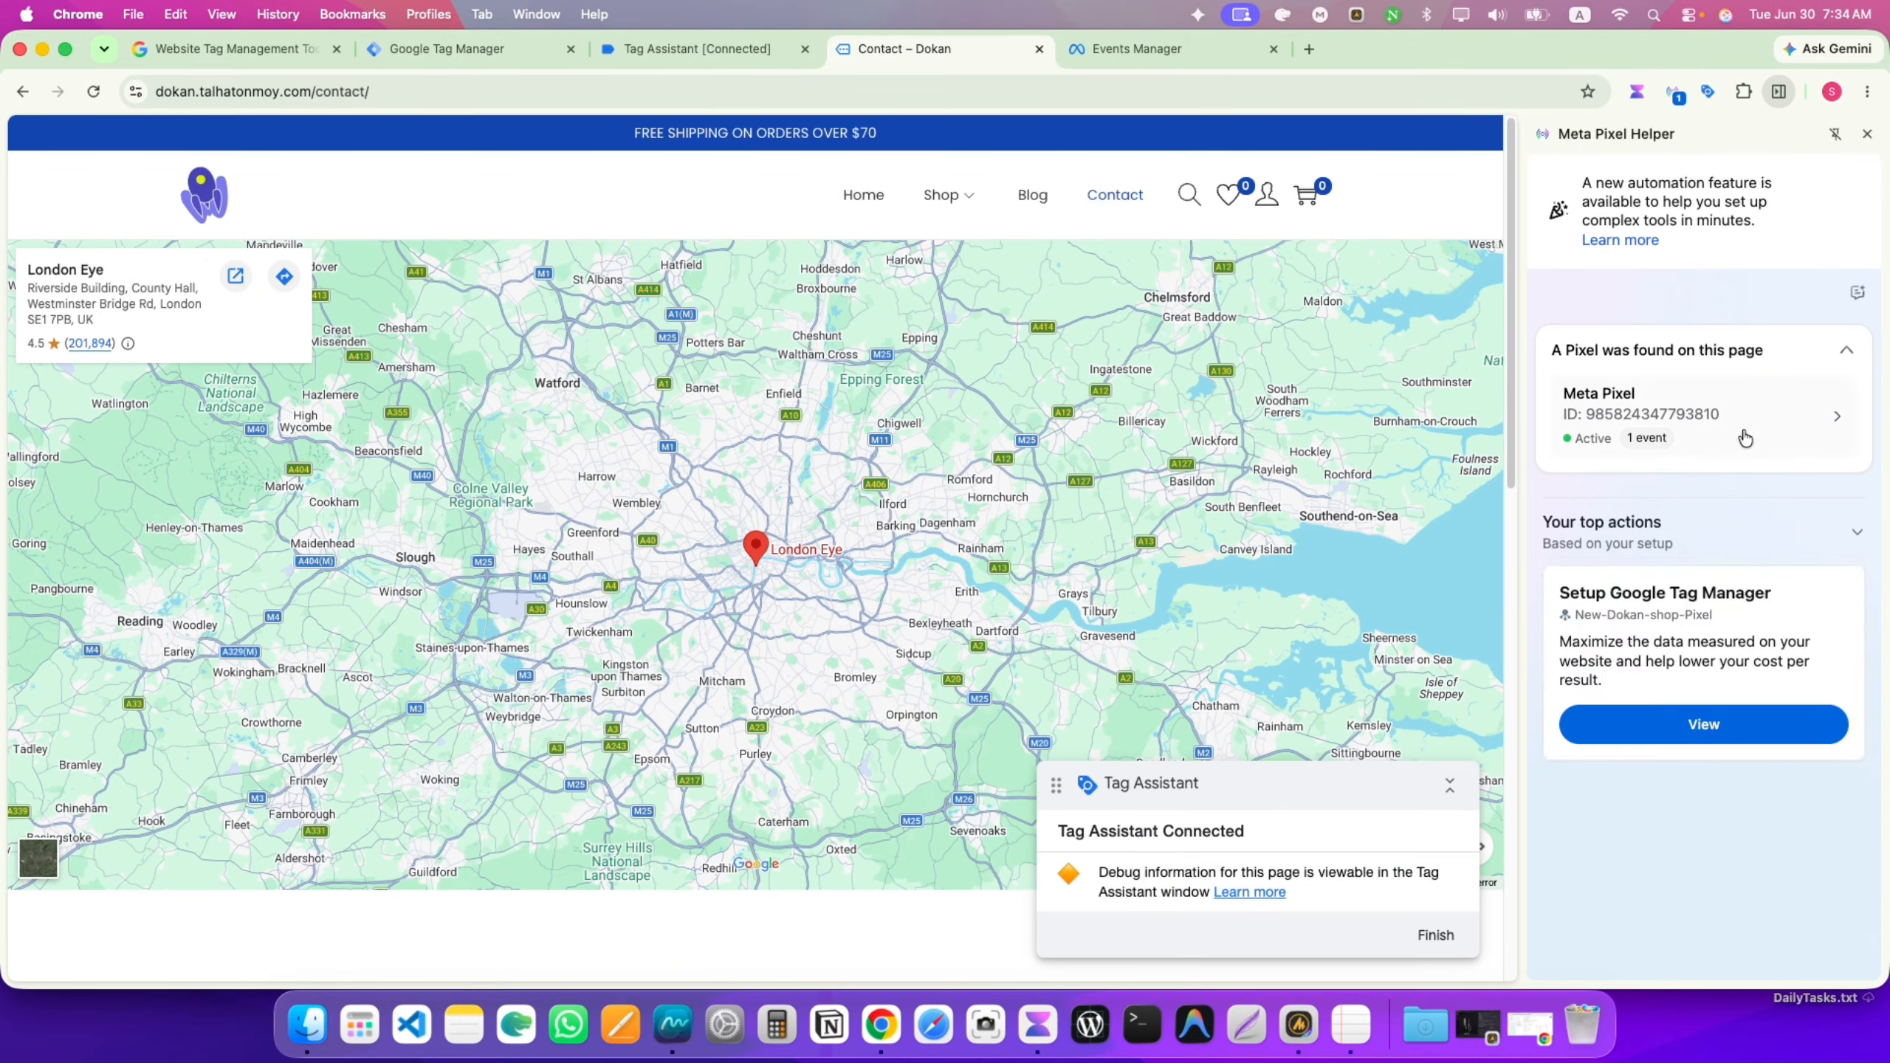
{"action": "left_click", "coordinate": [1766, 439]}
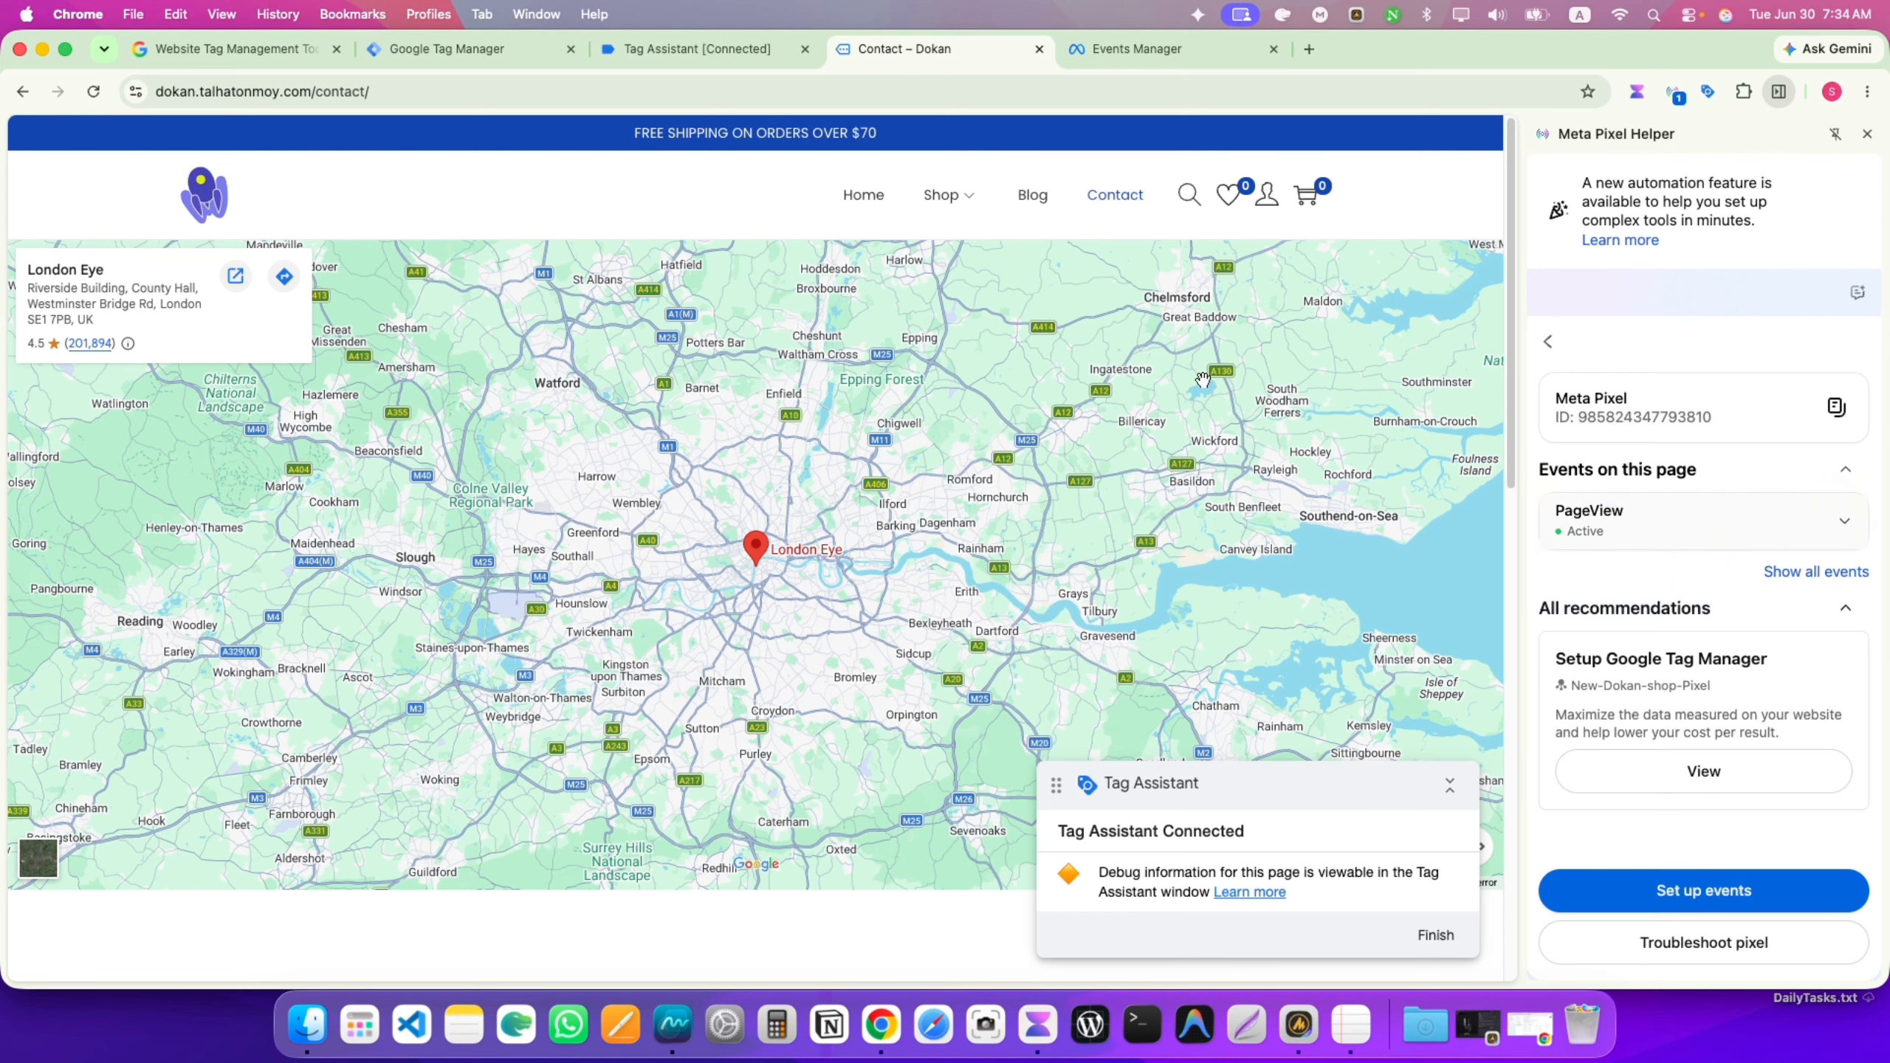
{"action": "left_click", "coordinate": [699, 48]}
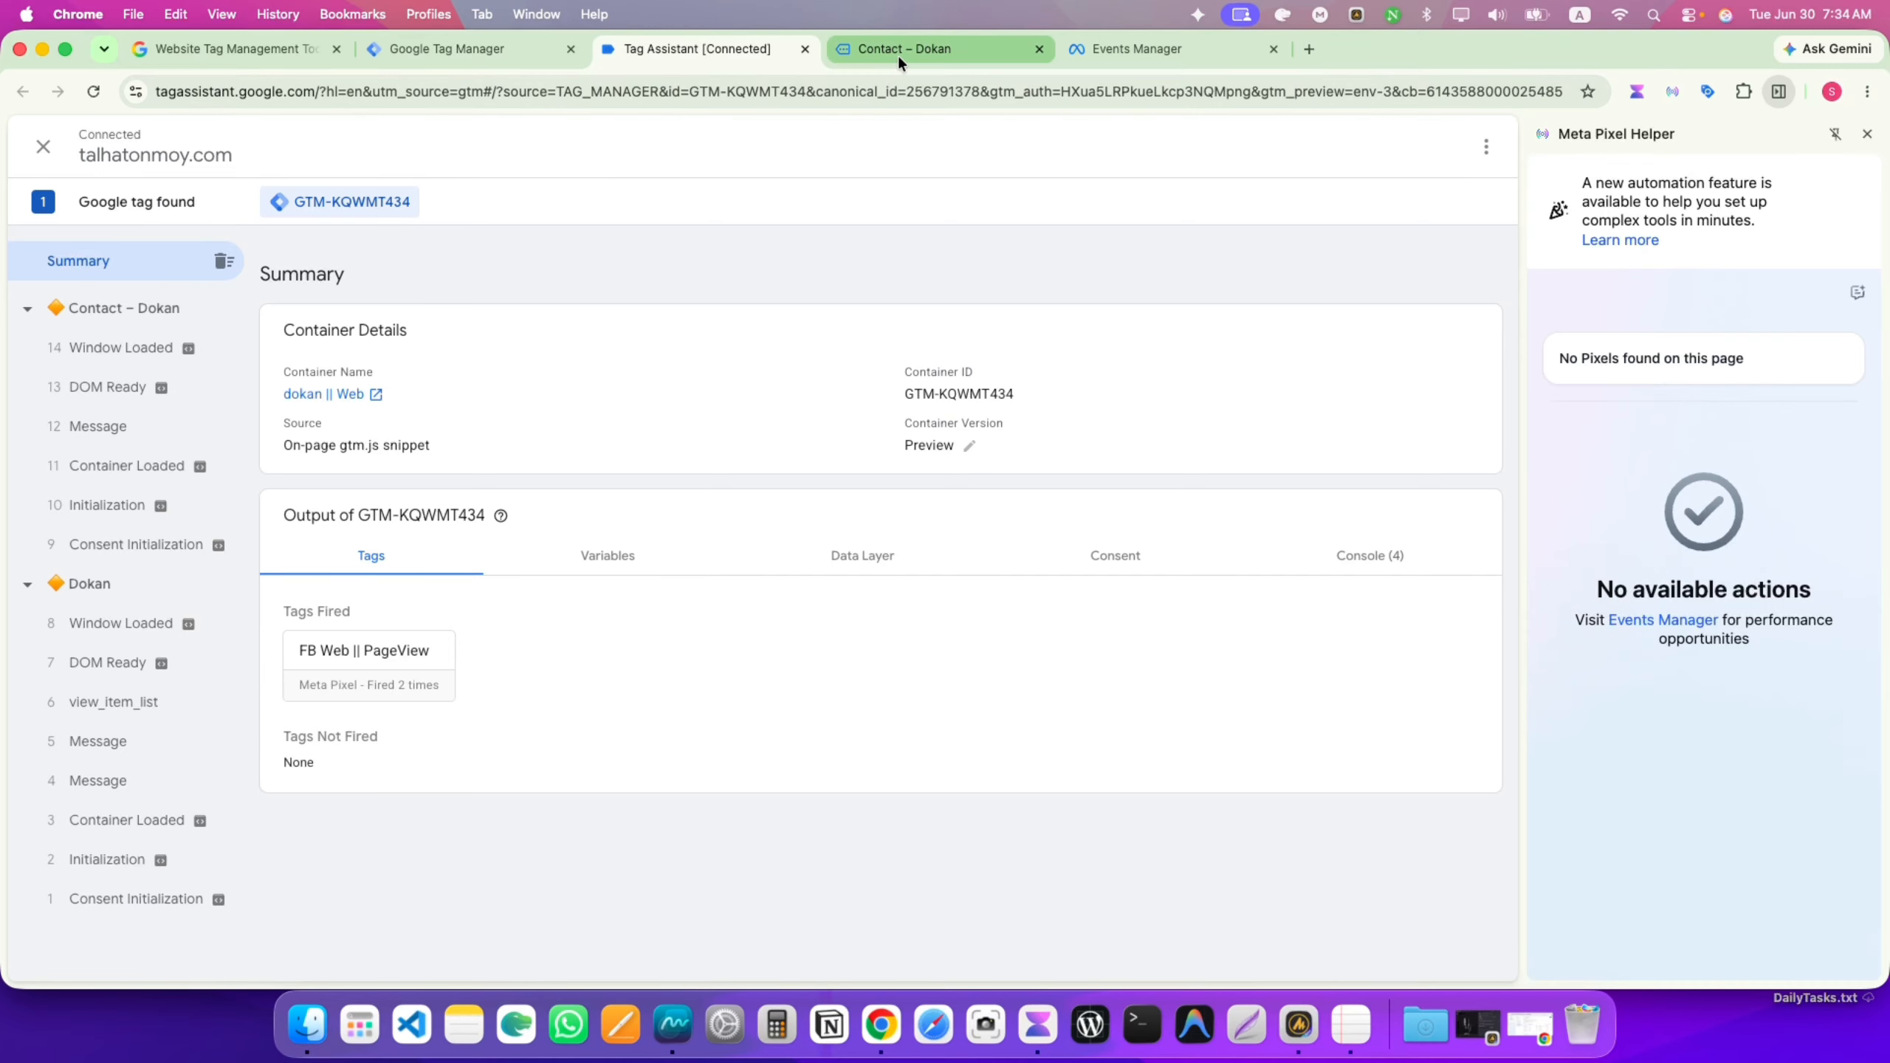
{"action": "left_click", "coordinate": [1149, 49]}
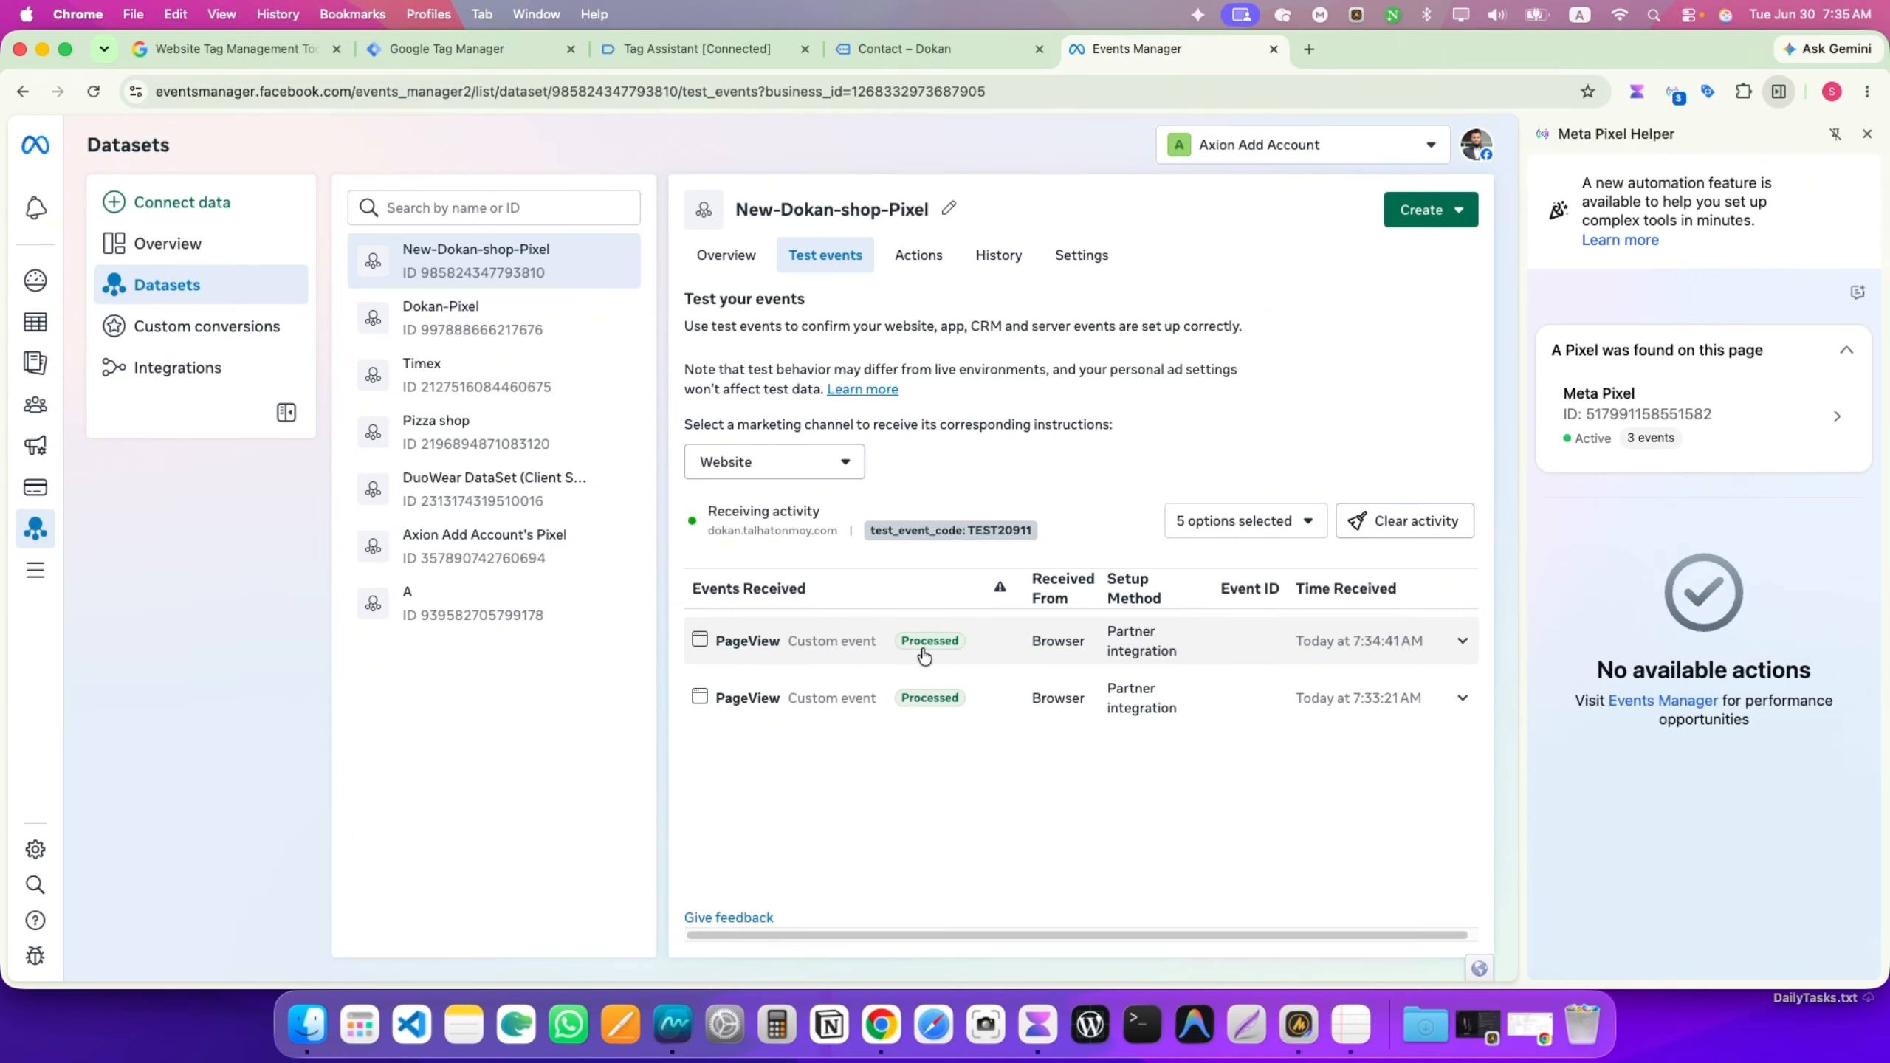
In Freeform, insert a blank item 9 after item 8, View content tracking.
{"action": "key", "text": "super+Tab"}
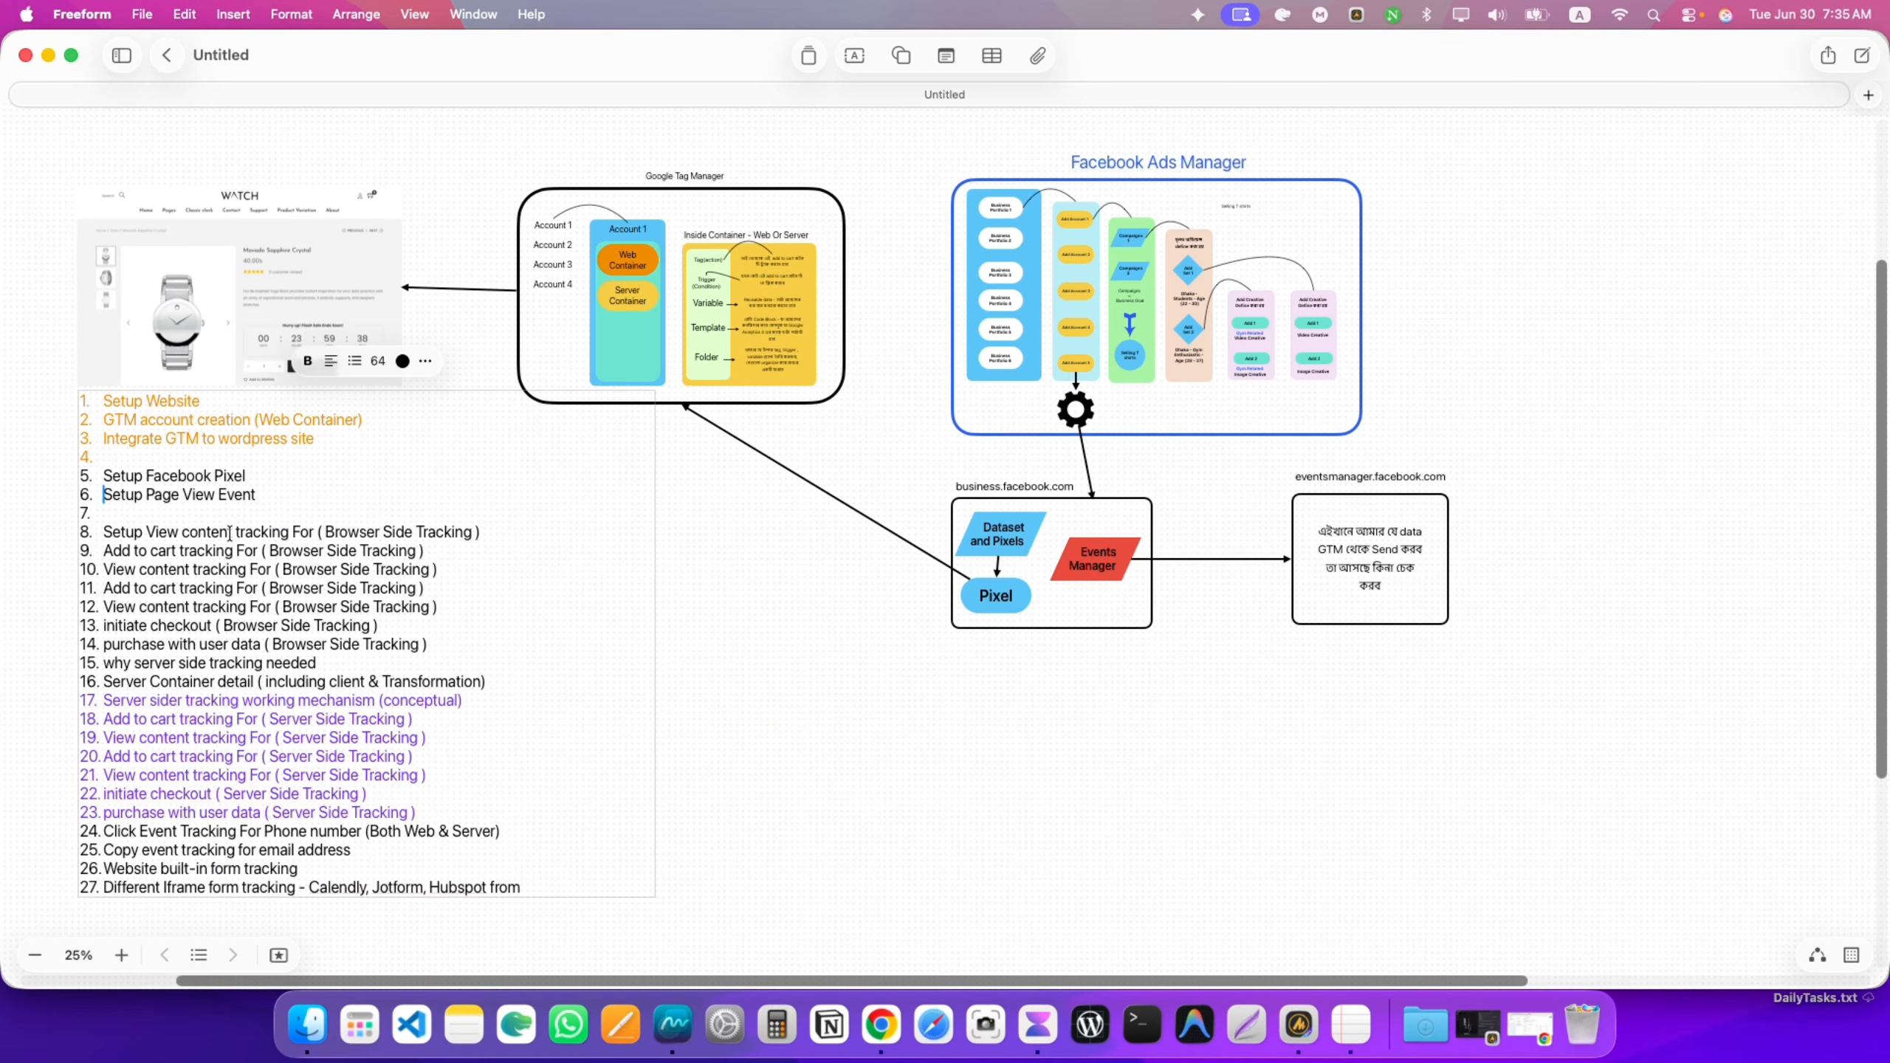
{"action": "key", "text": "Return"}
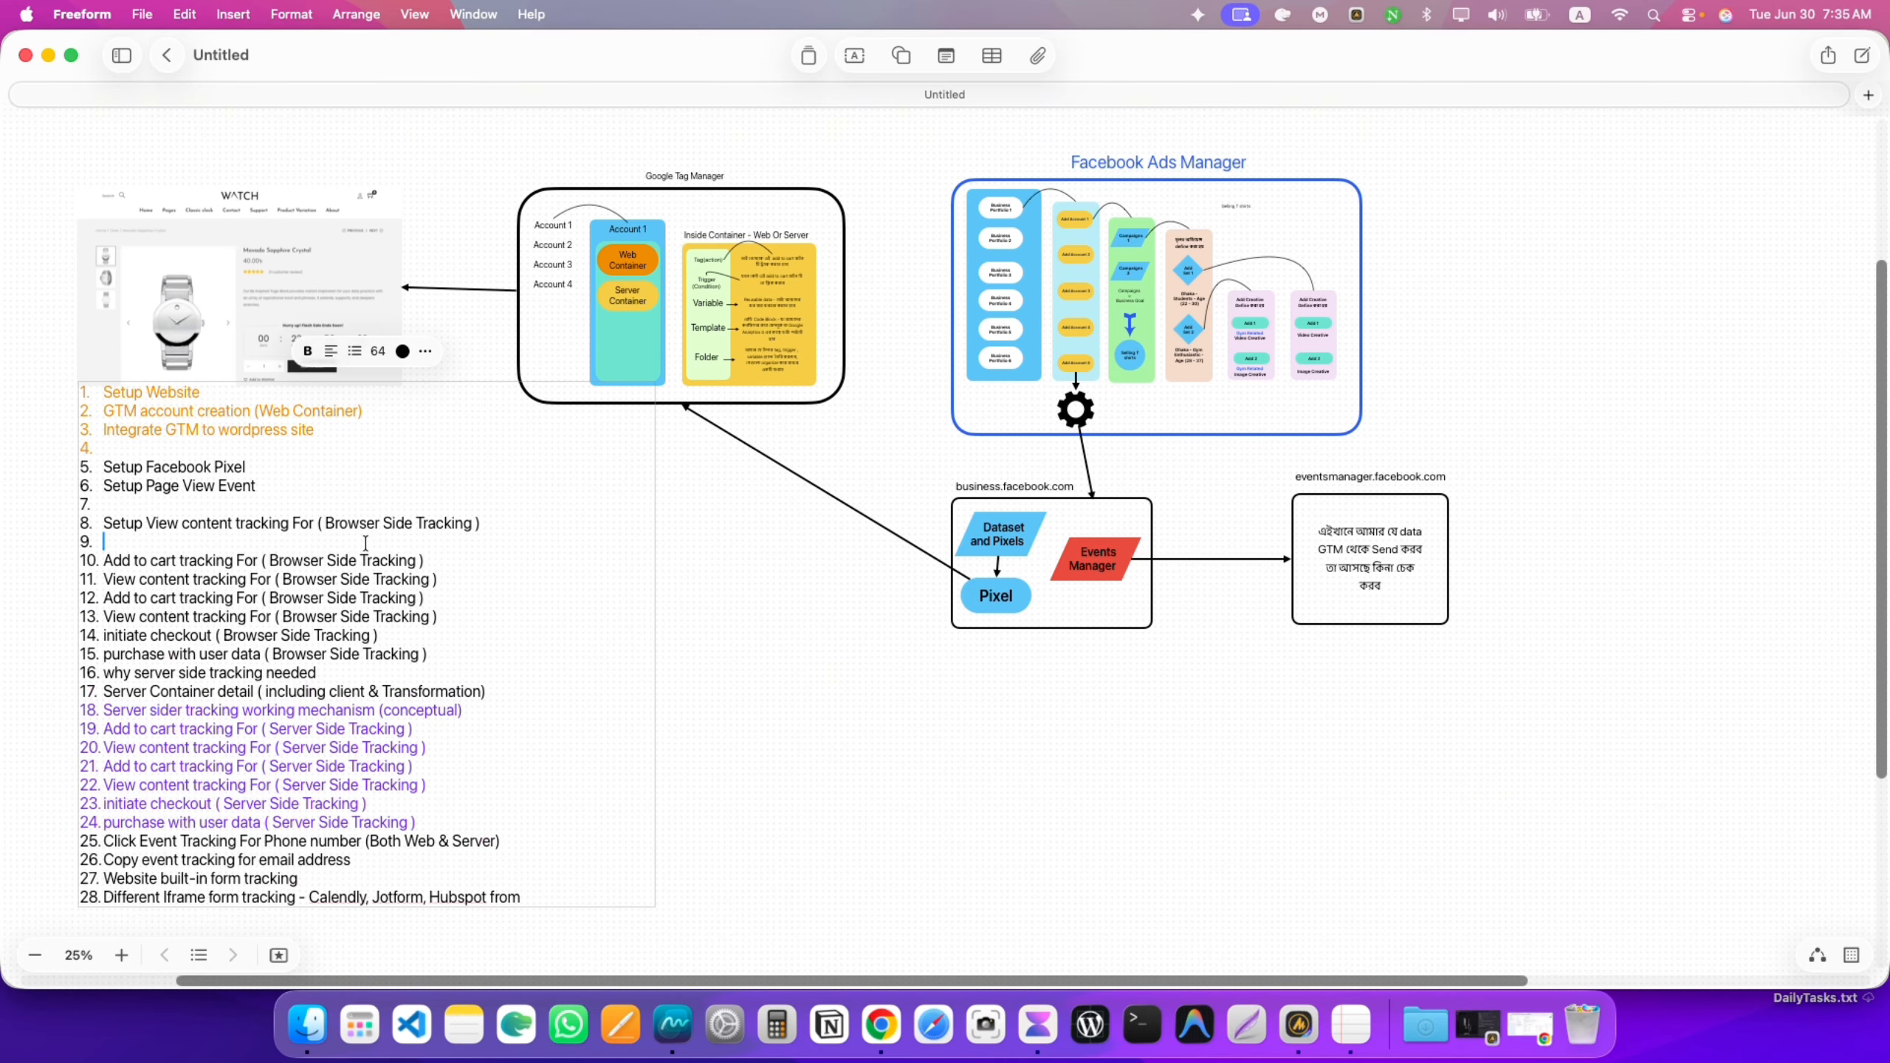
{"action": "left_click_drag", "start_coordinate": [106, 525], "coordinate": [500, 525]}
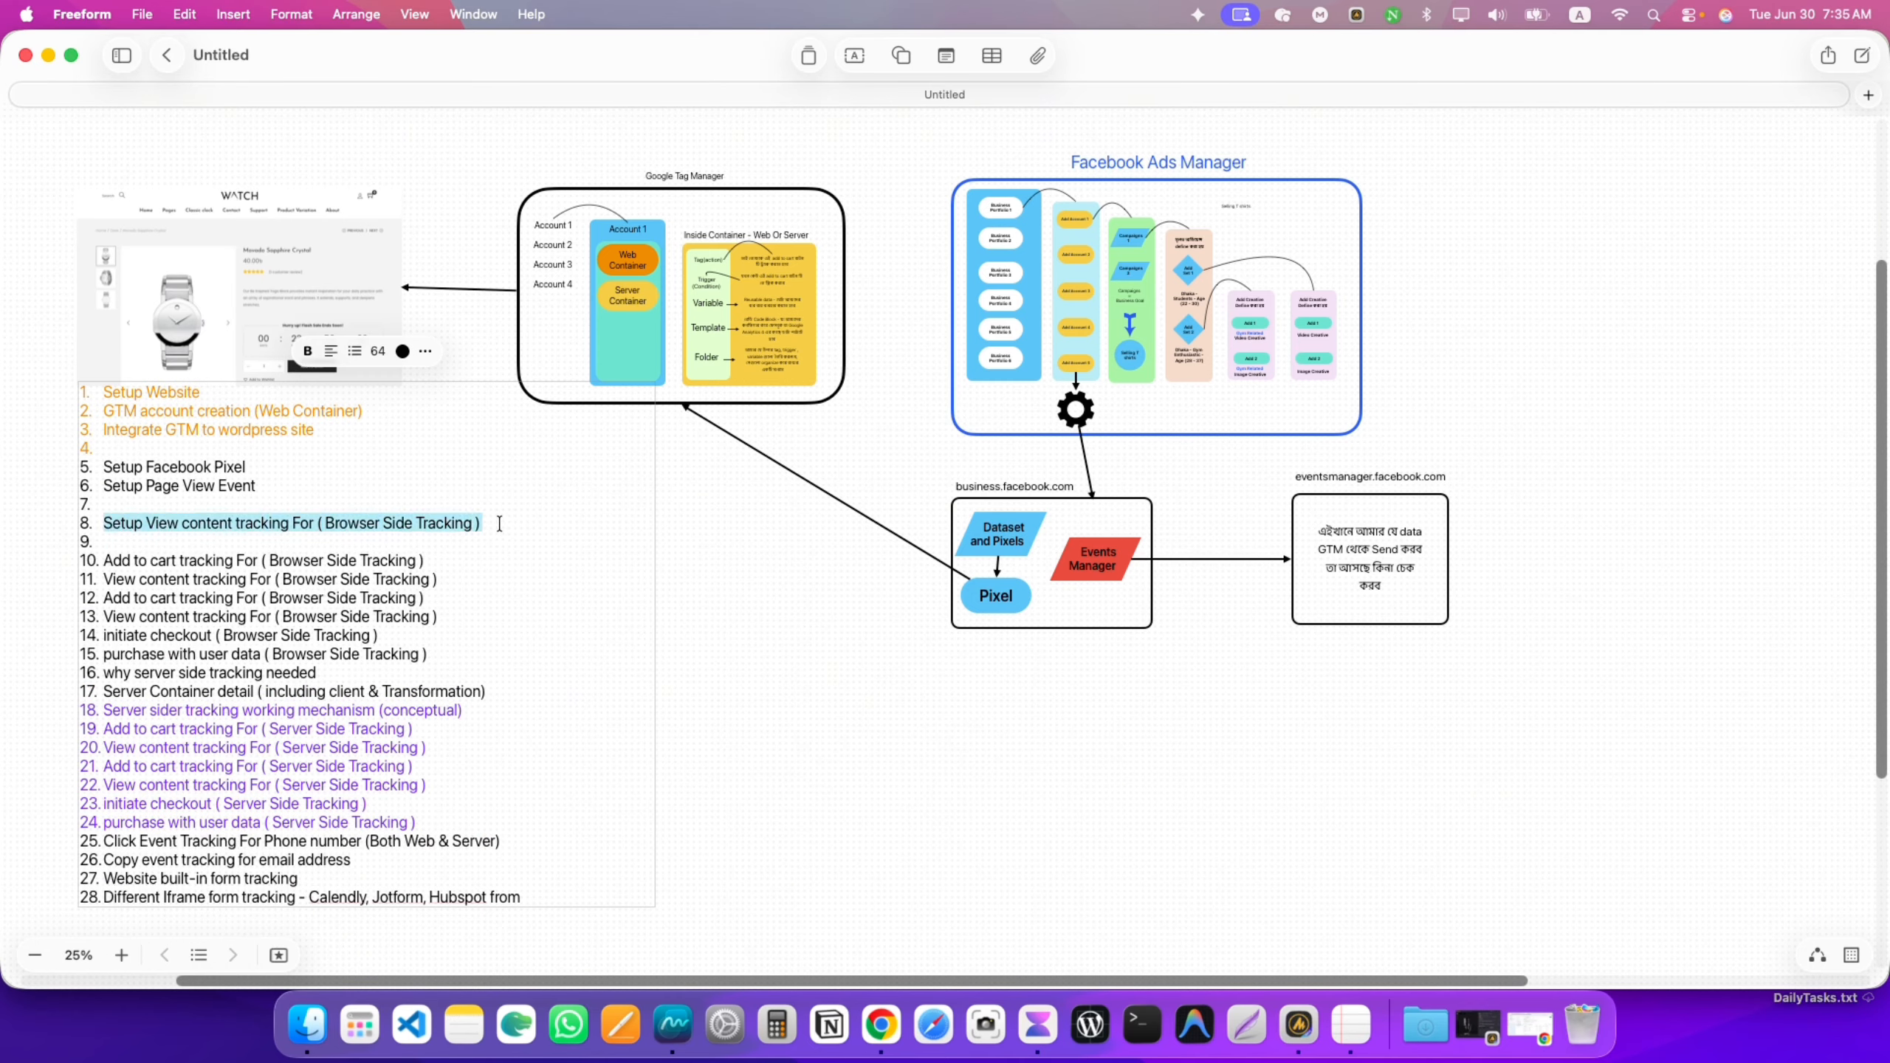